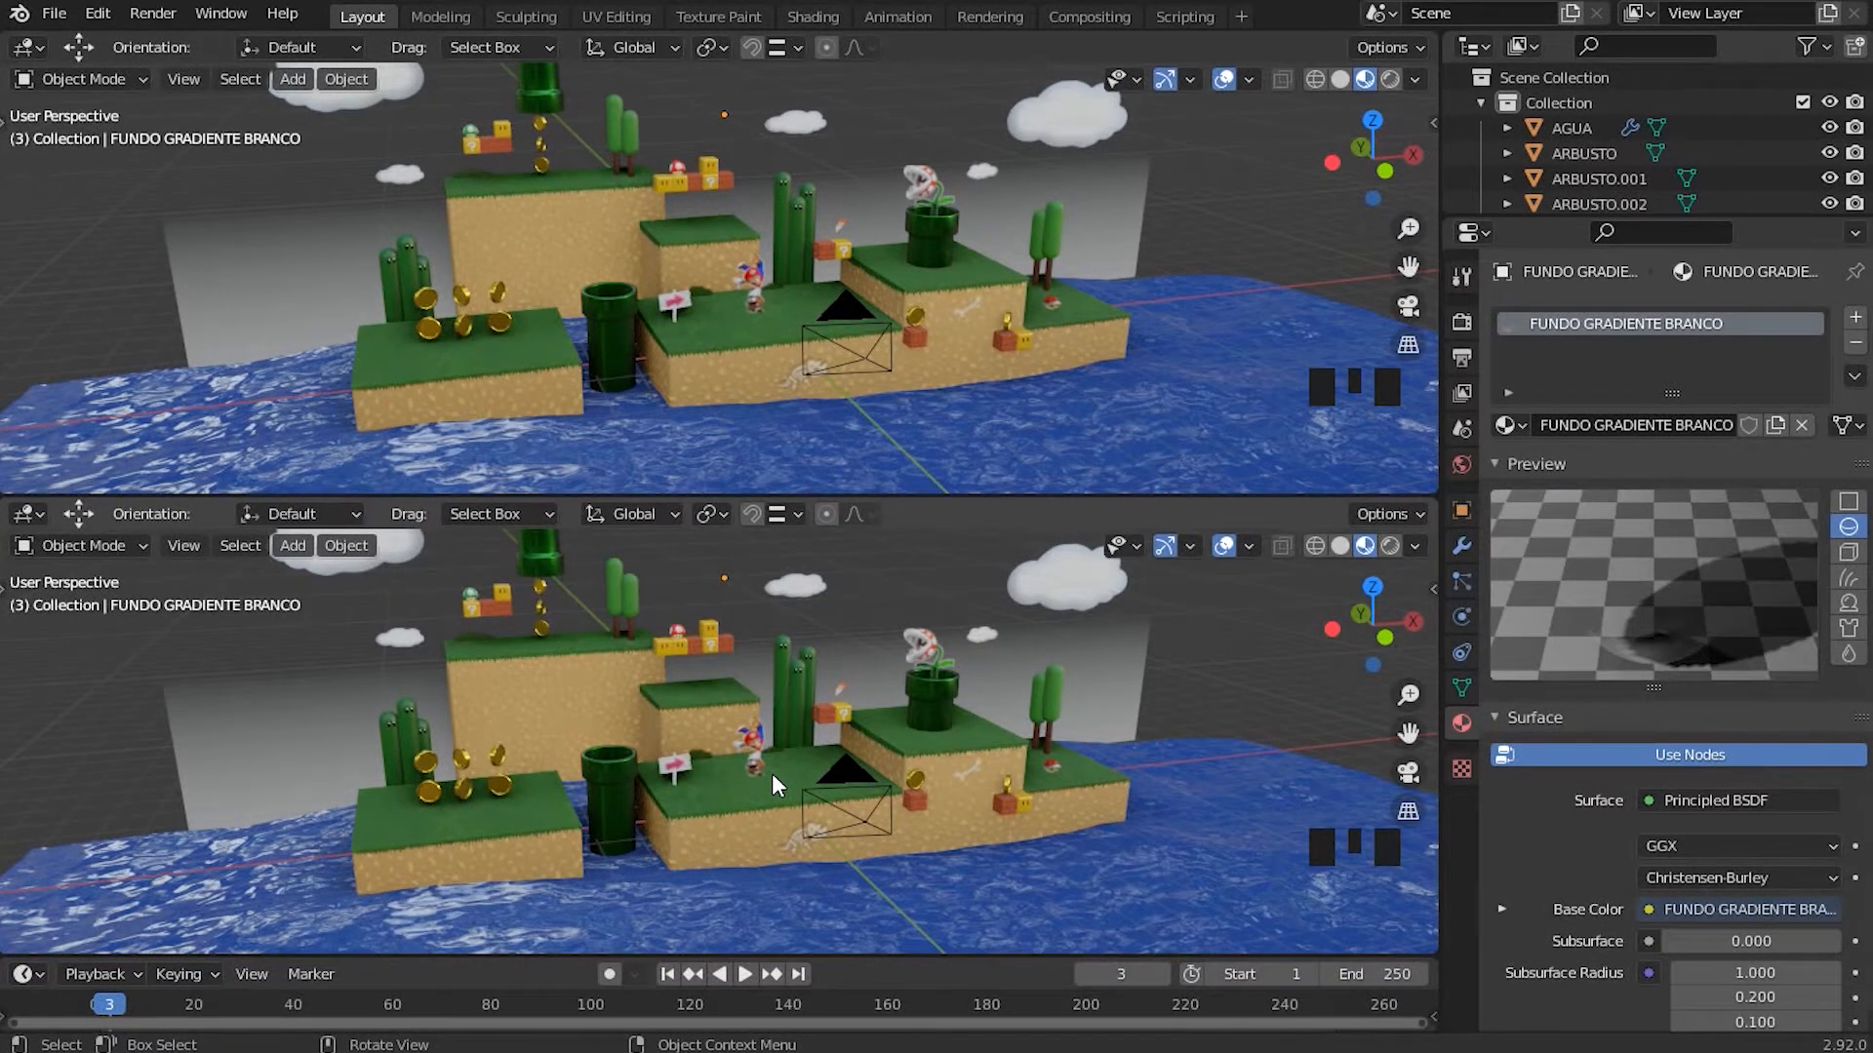
# Step: Turn the lower 3D viewport into a Shader Editor and collapse its sidebar
pyautogui.moveTo(966, 496); pyautogui.dragTo(975, 474)
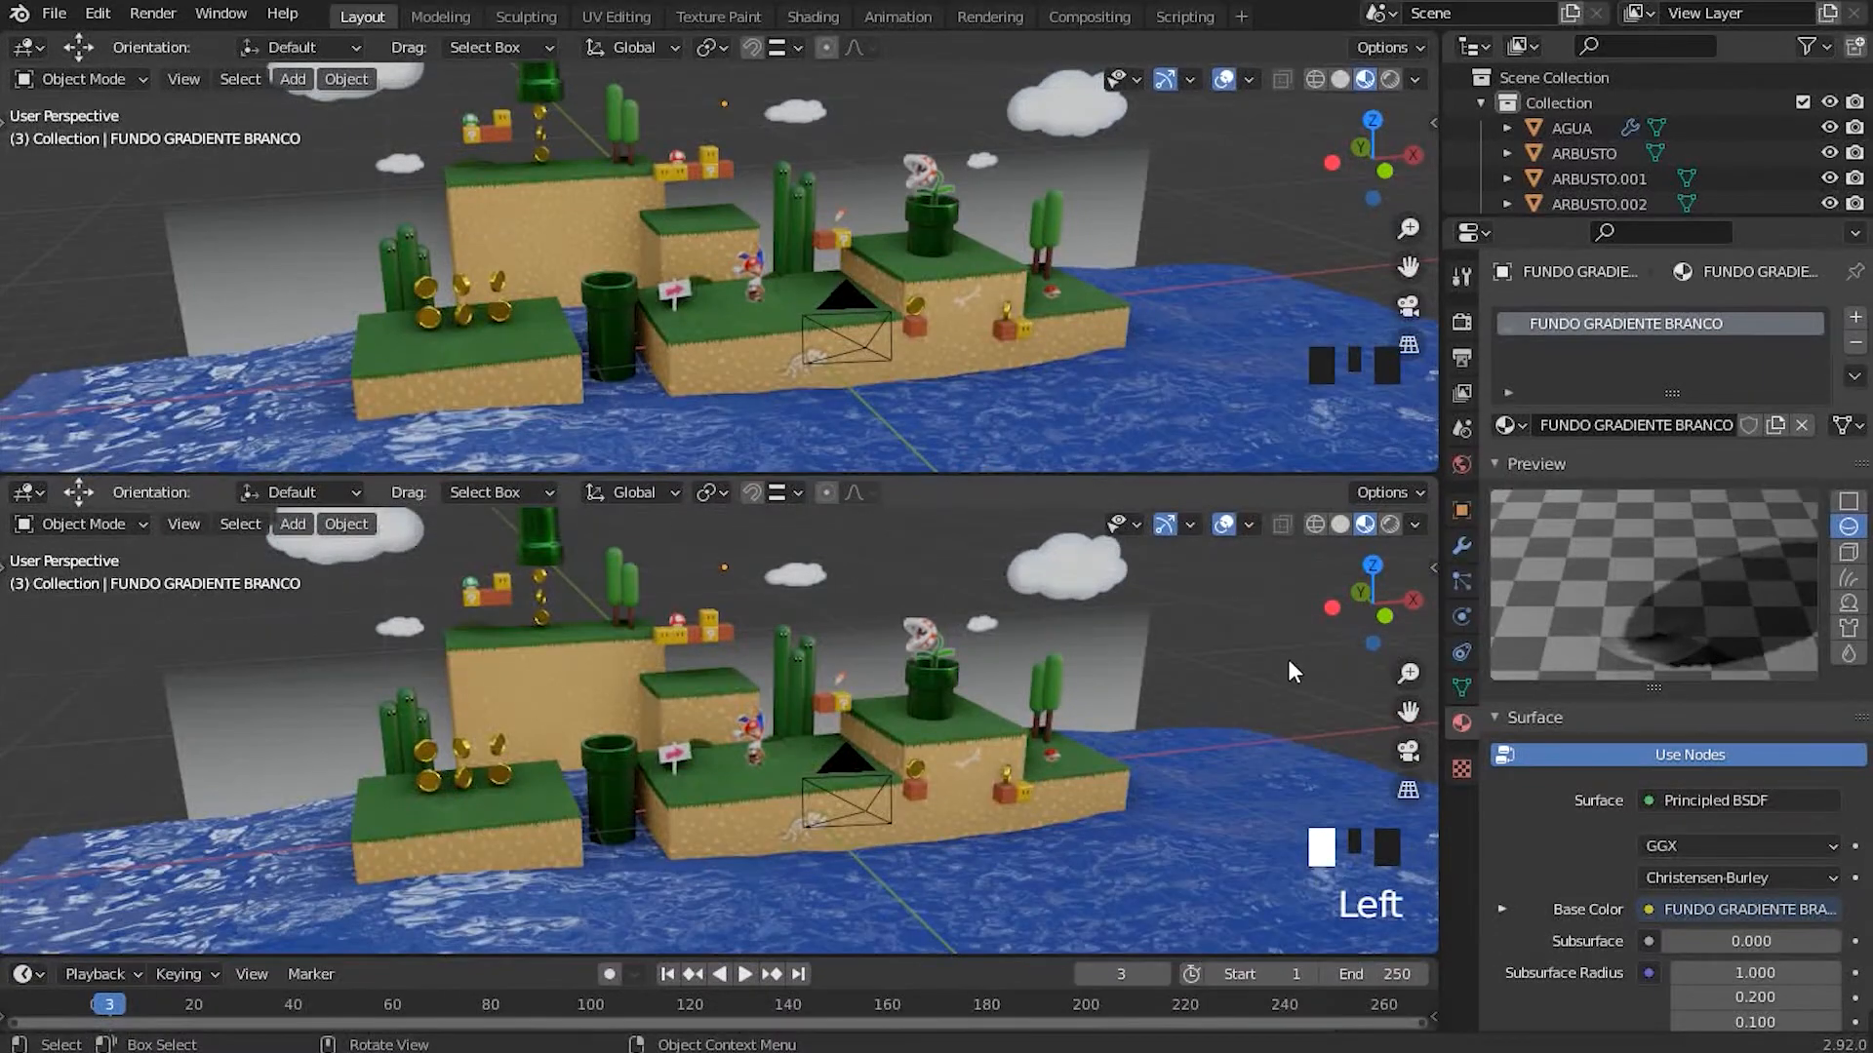
pyautogui.click(30, 491)
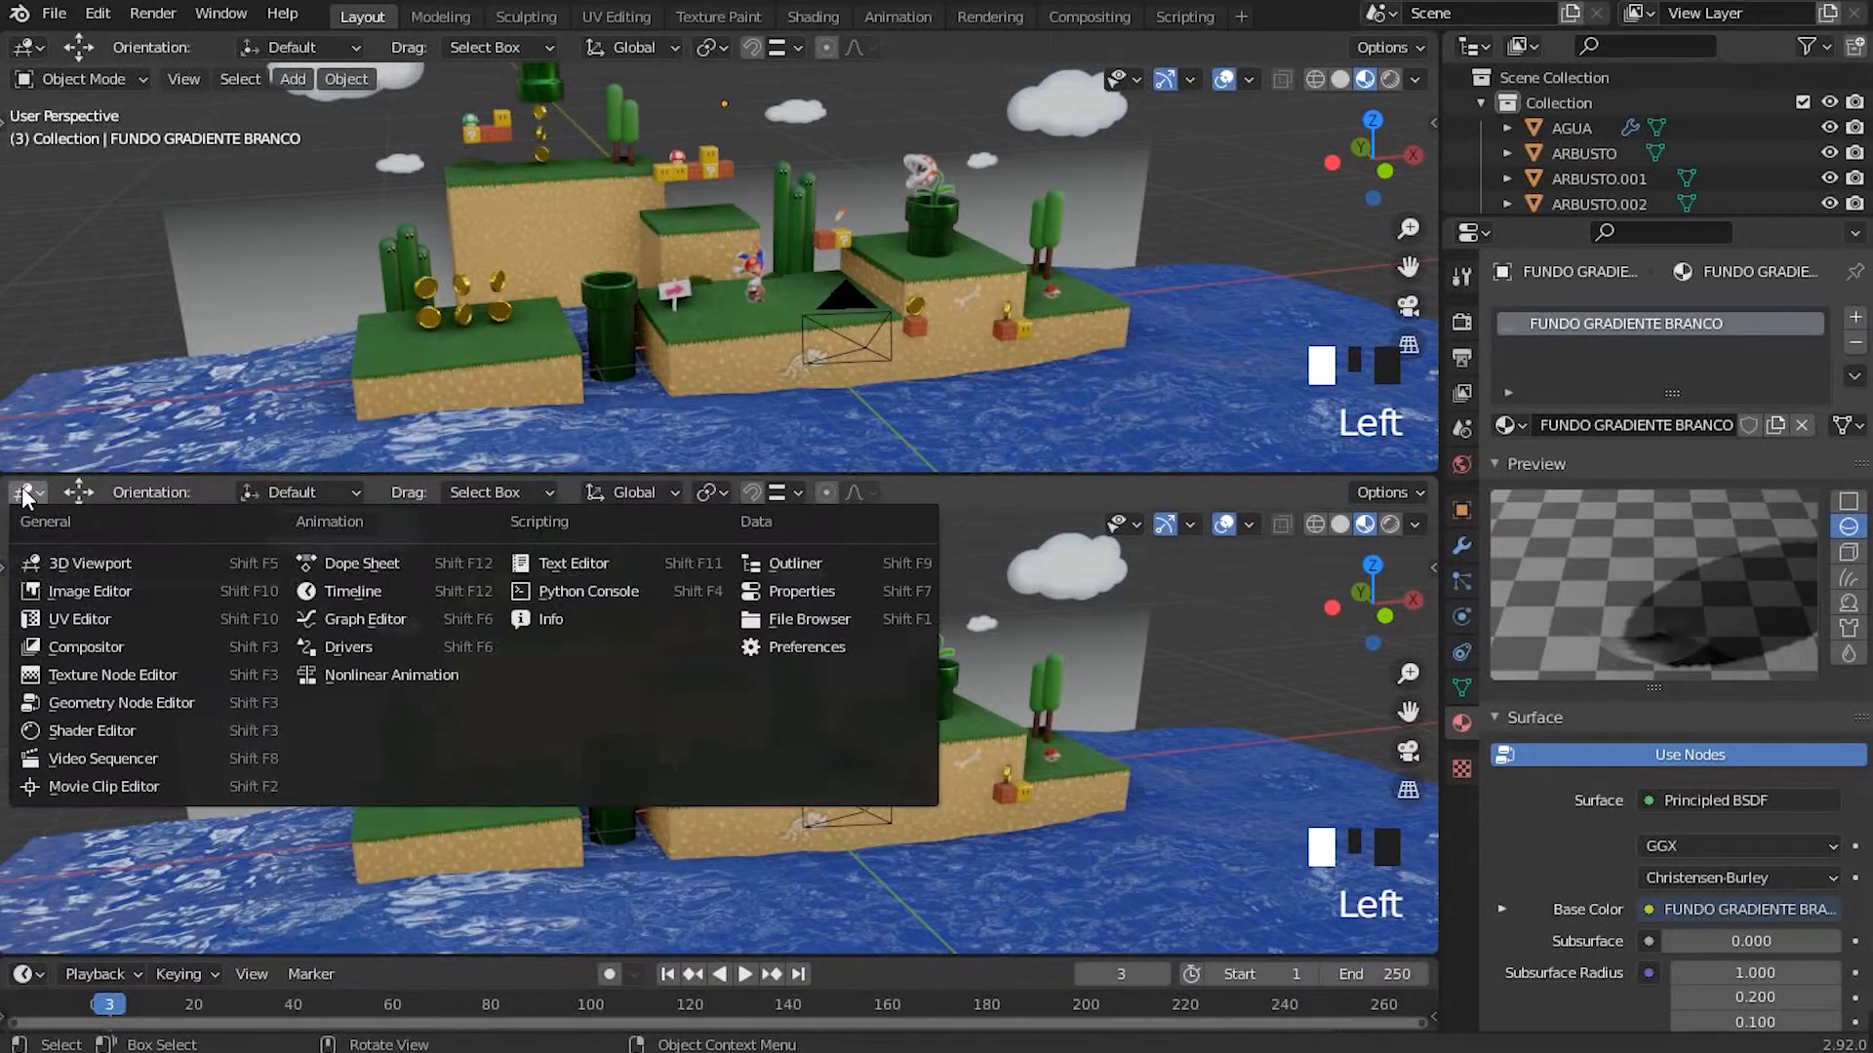
pyautogui.click(109, 731)
pyautogui.keyDown('shift'); pyautogui.moveTo(301, 719); pyautogui.dragTo(706, 724, button='middle'); pyautogui.keyUp('shift')
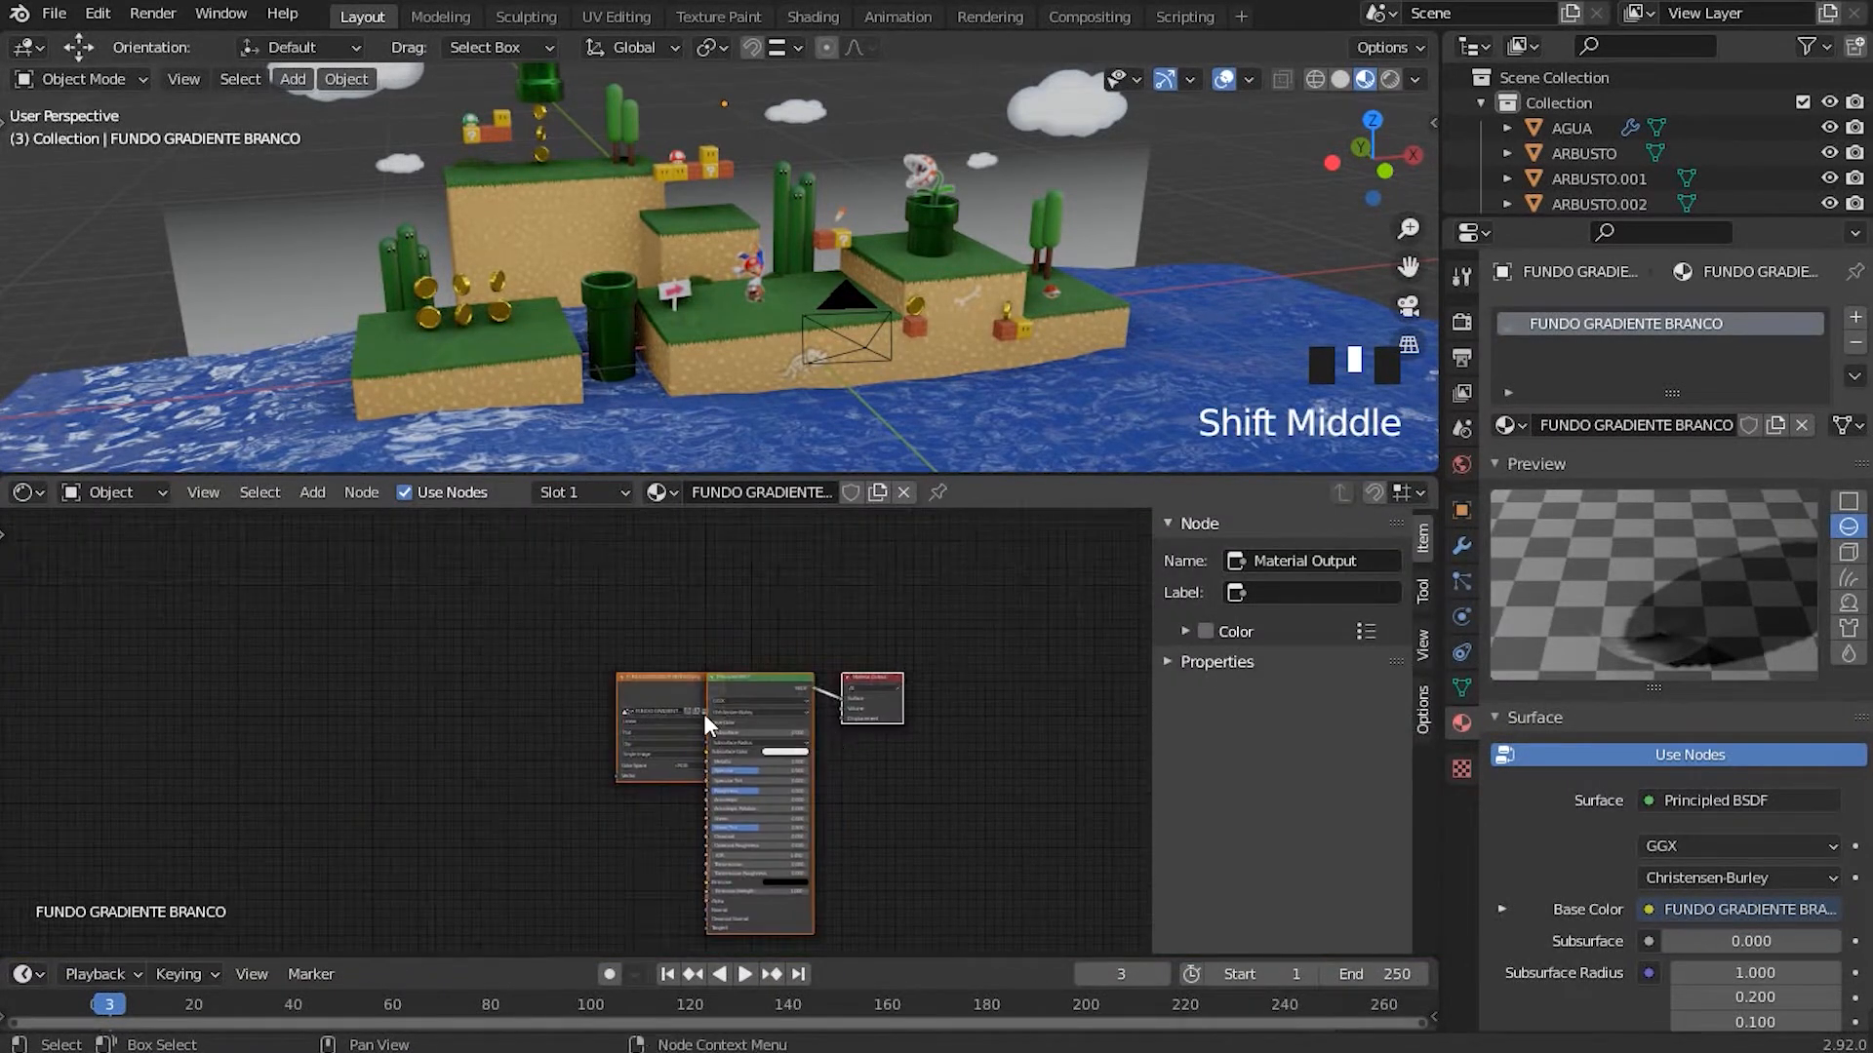
pyautogui.scroll(3, 706, 723)
pyautogui.scroll(3, 560, 706)
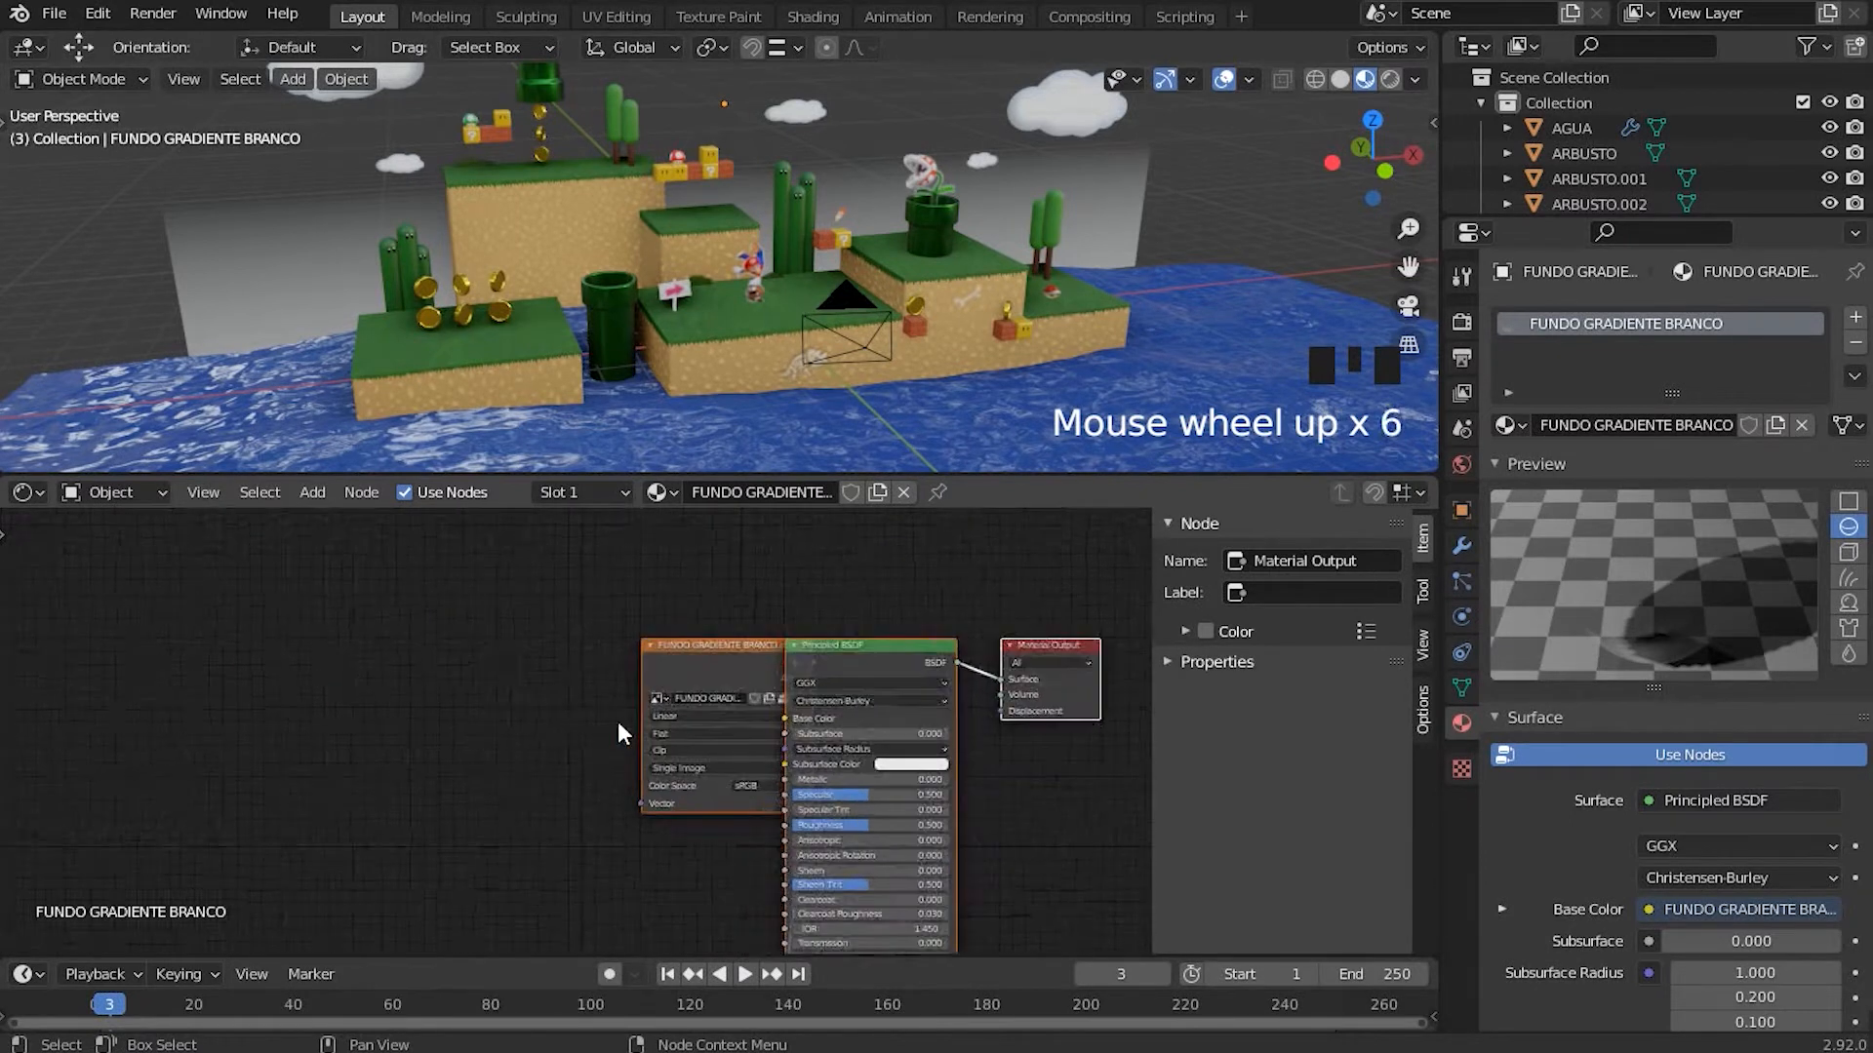
pyautogui.moveTo(1155, 798); pyautogui.dragTo(1465, 793)
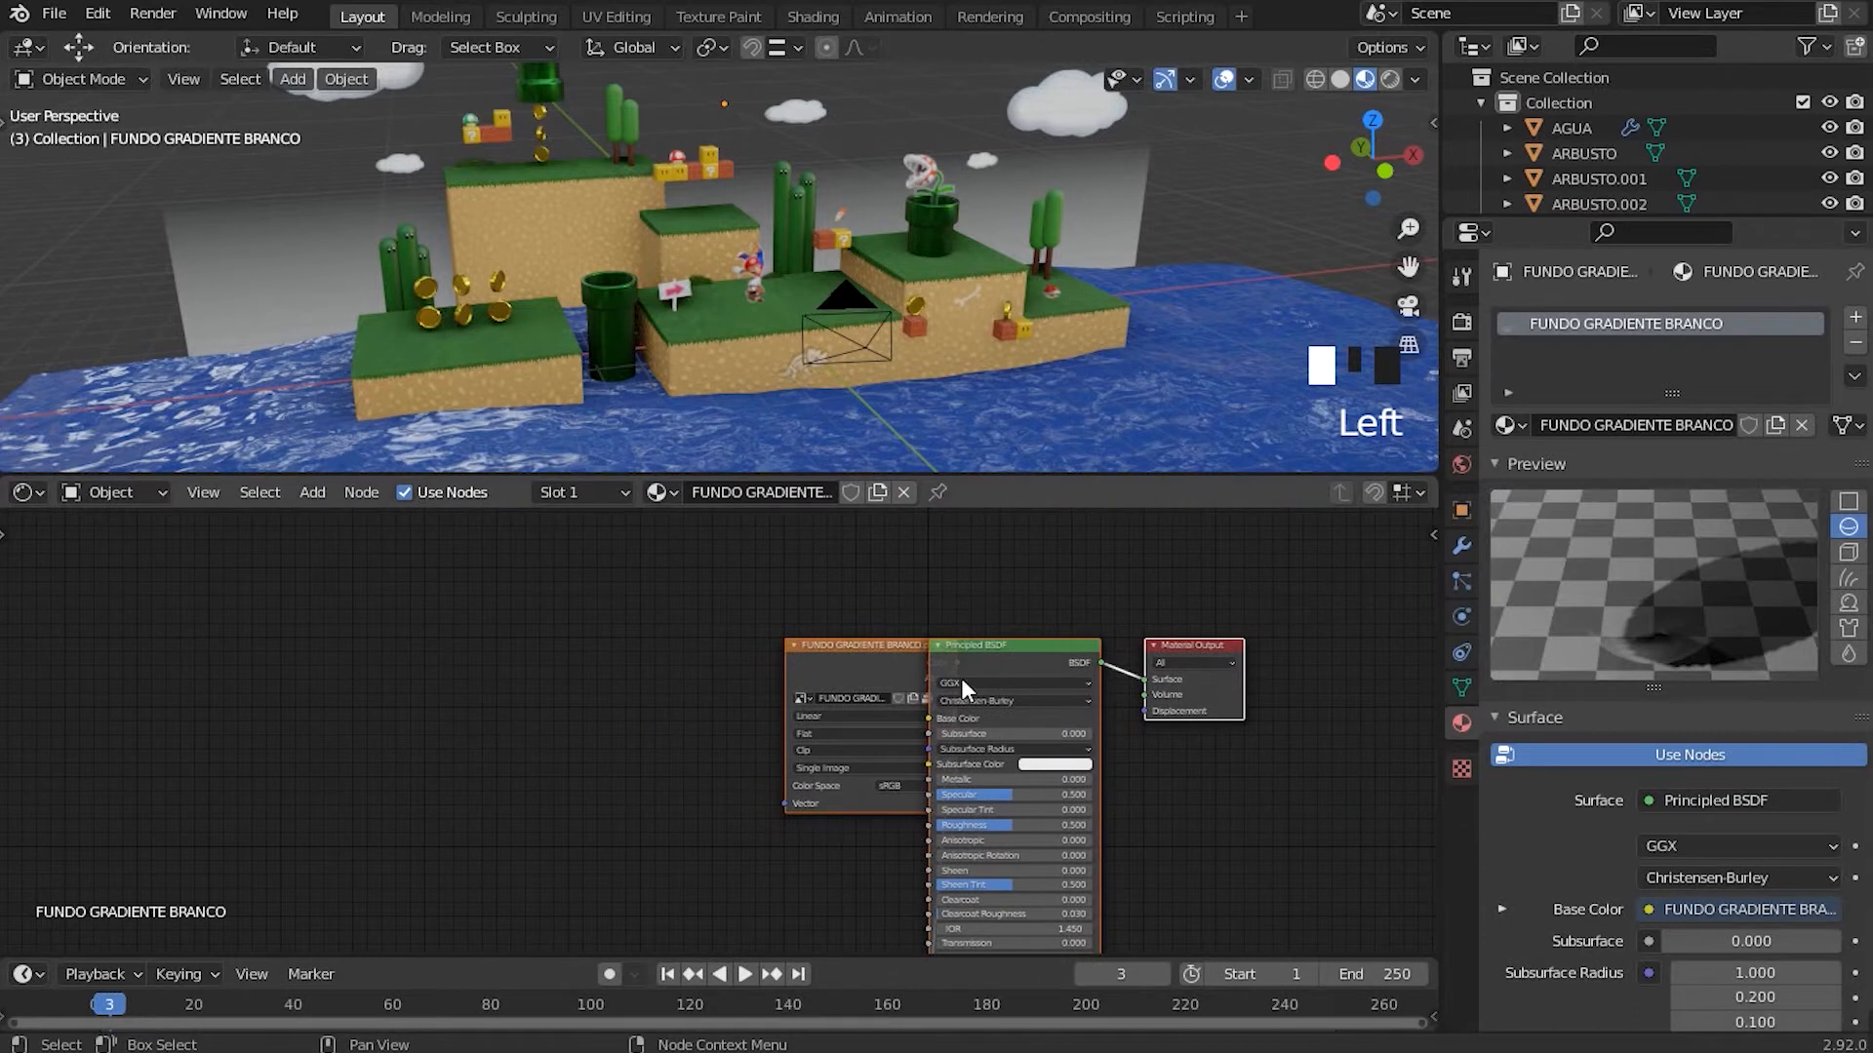
# Step: Switch the shader type to World and move the Background node closer to the World Output node
pyautogui.click(121, 490)
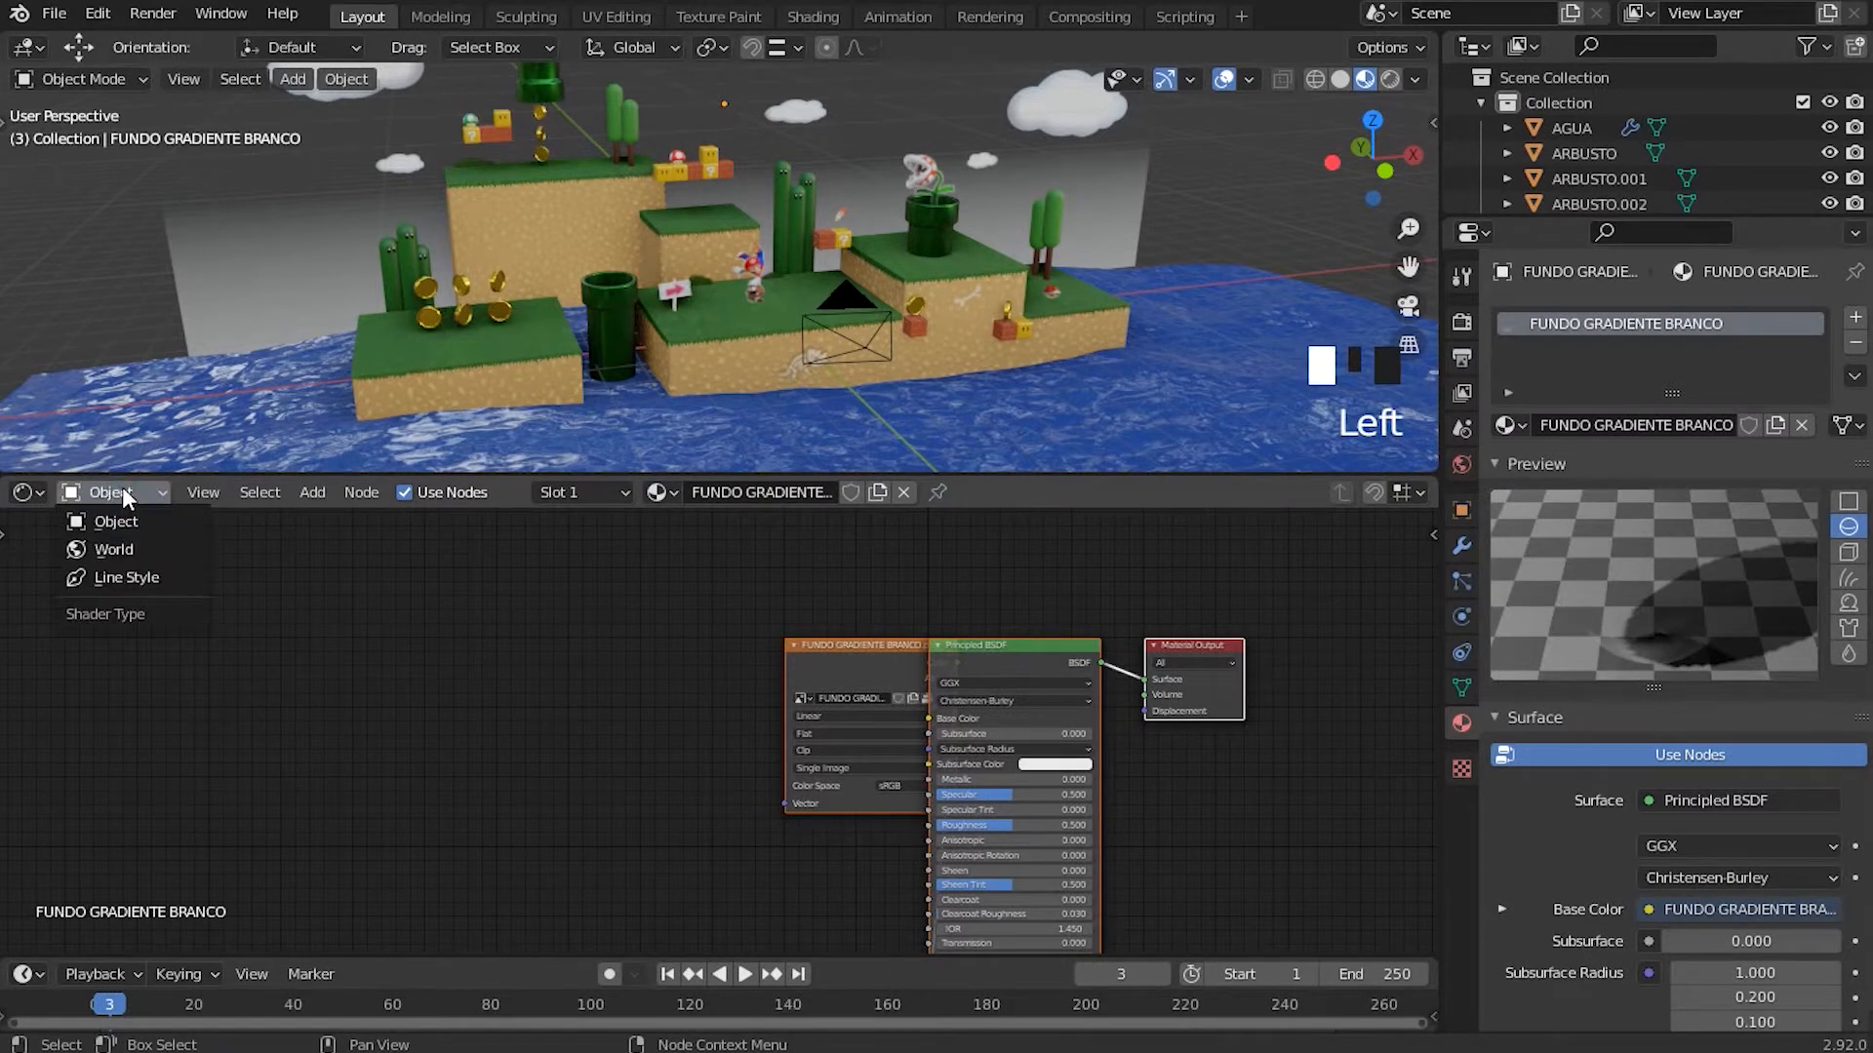
pyautogui.click(99, 552)
pyautogui.scroll(2, 1038, 688)
pyautogui.keyDown('shift'); pyautogui.moveTo(1038, 688); pyautogui.dragTo(597, 803, button='middle'); pyautogui.keyUp('shift')
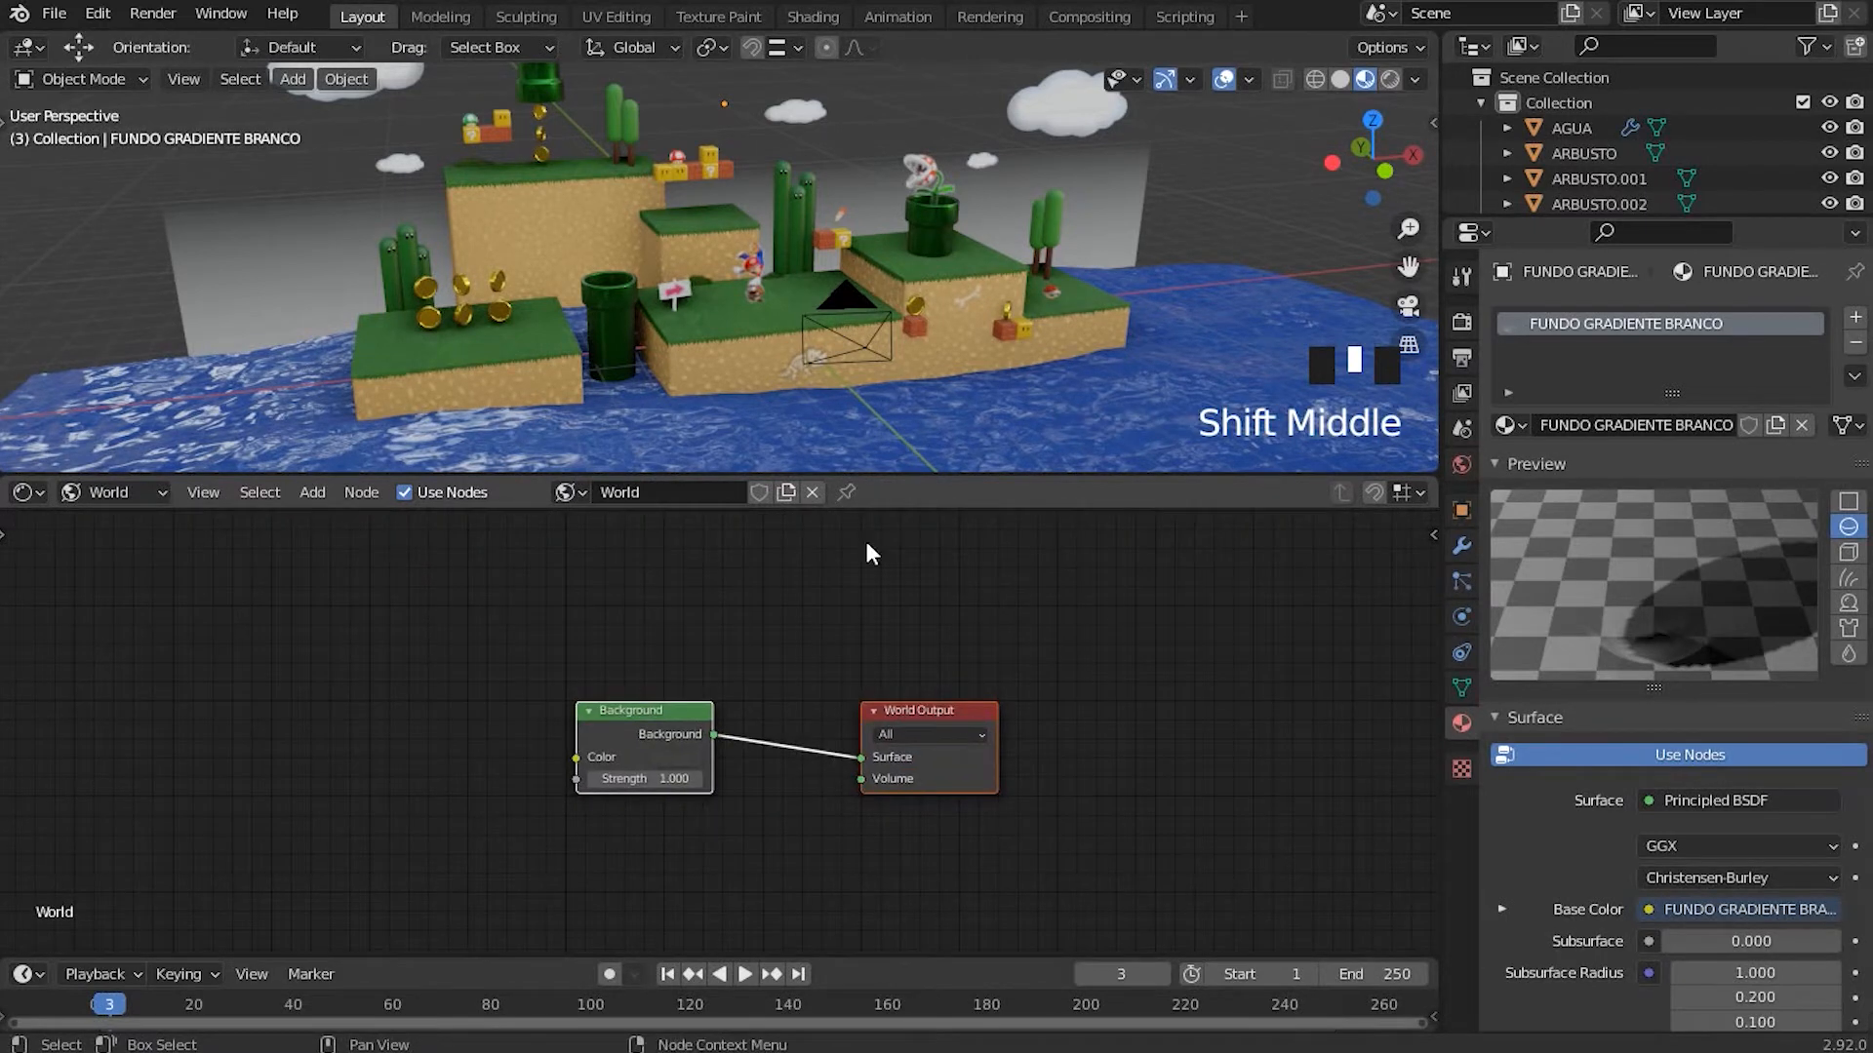
pyautogui.moveTo(679, 712); pyautogui.dragTo(778, 731)
pyautogui.click(825, 646)
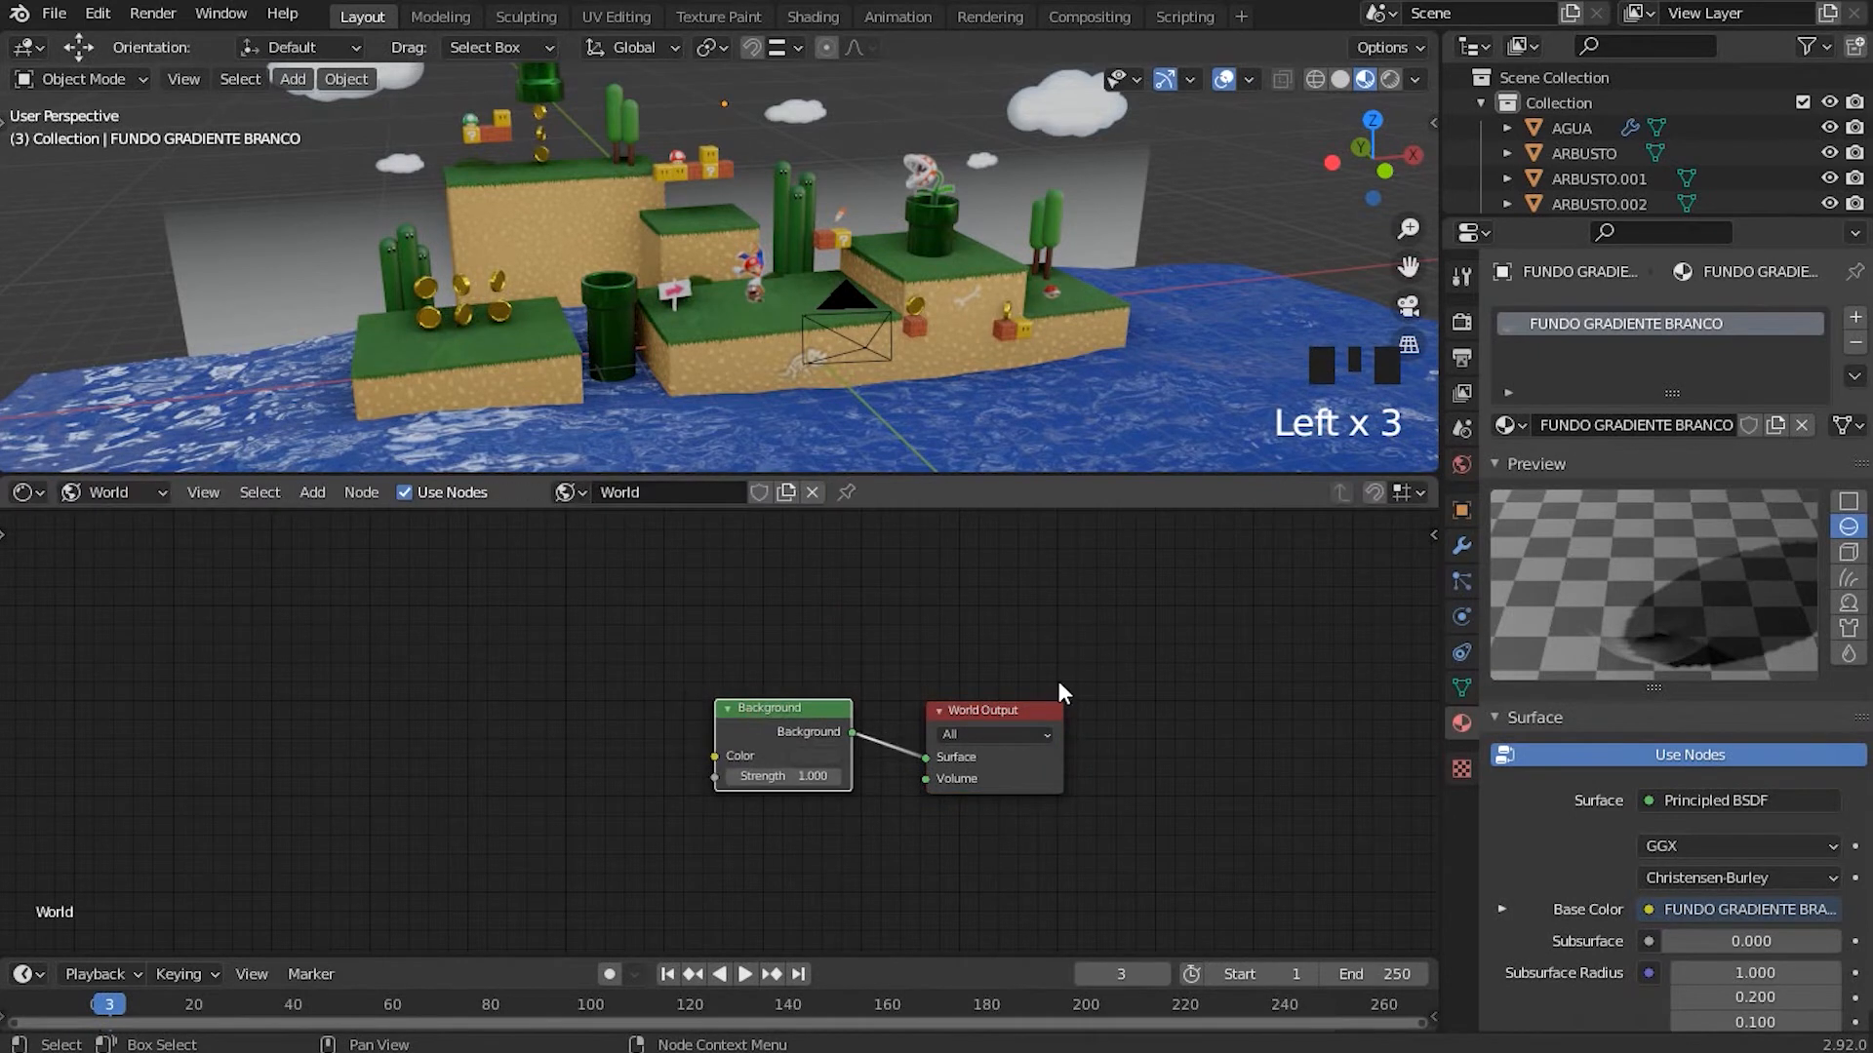
# Step: Show the 3D viewport in Rendered shading and display the scene's render properties
pyautogui.click(1391, 79)
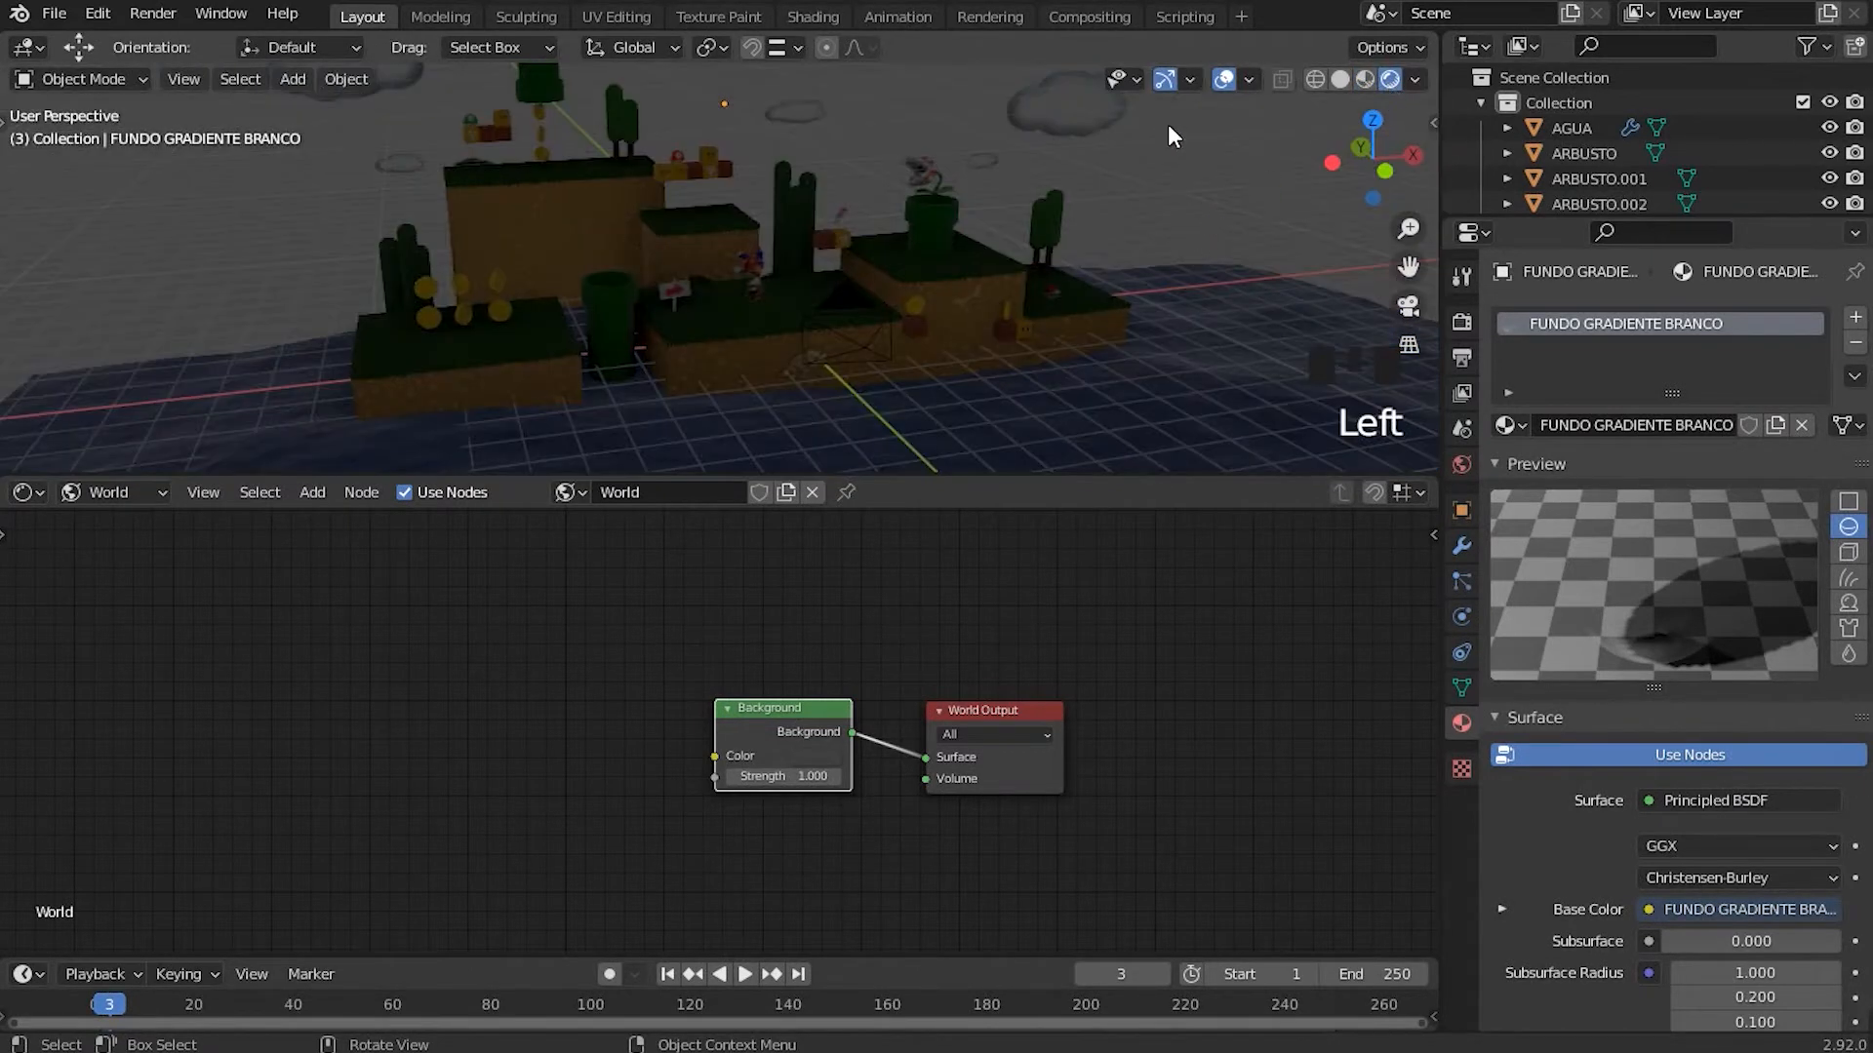
pyautogui.scroll(-3, 823, 302)
pyautogui.moveTo(764, 293); pyautogui.dragTo(921, 343, button='middle')
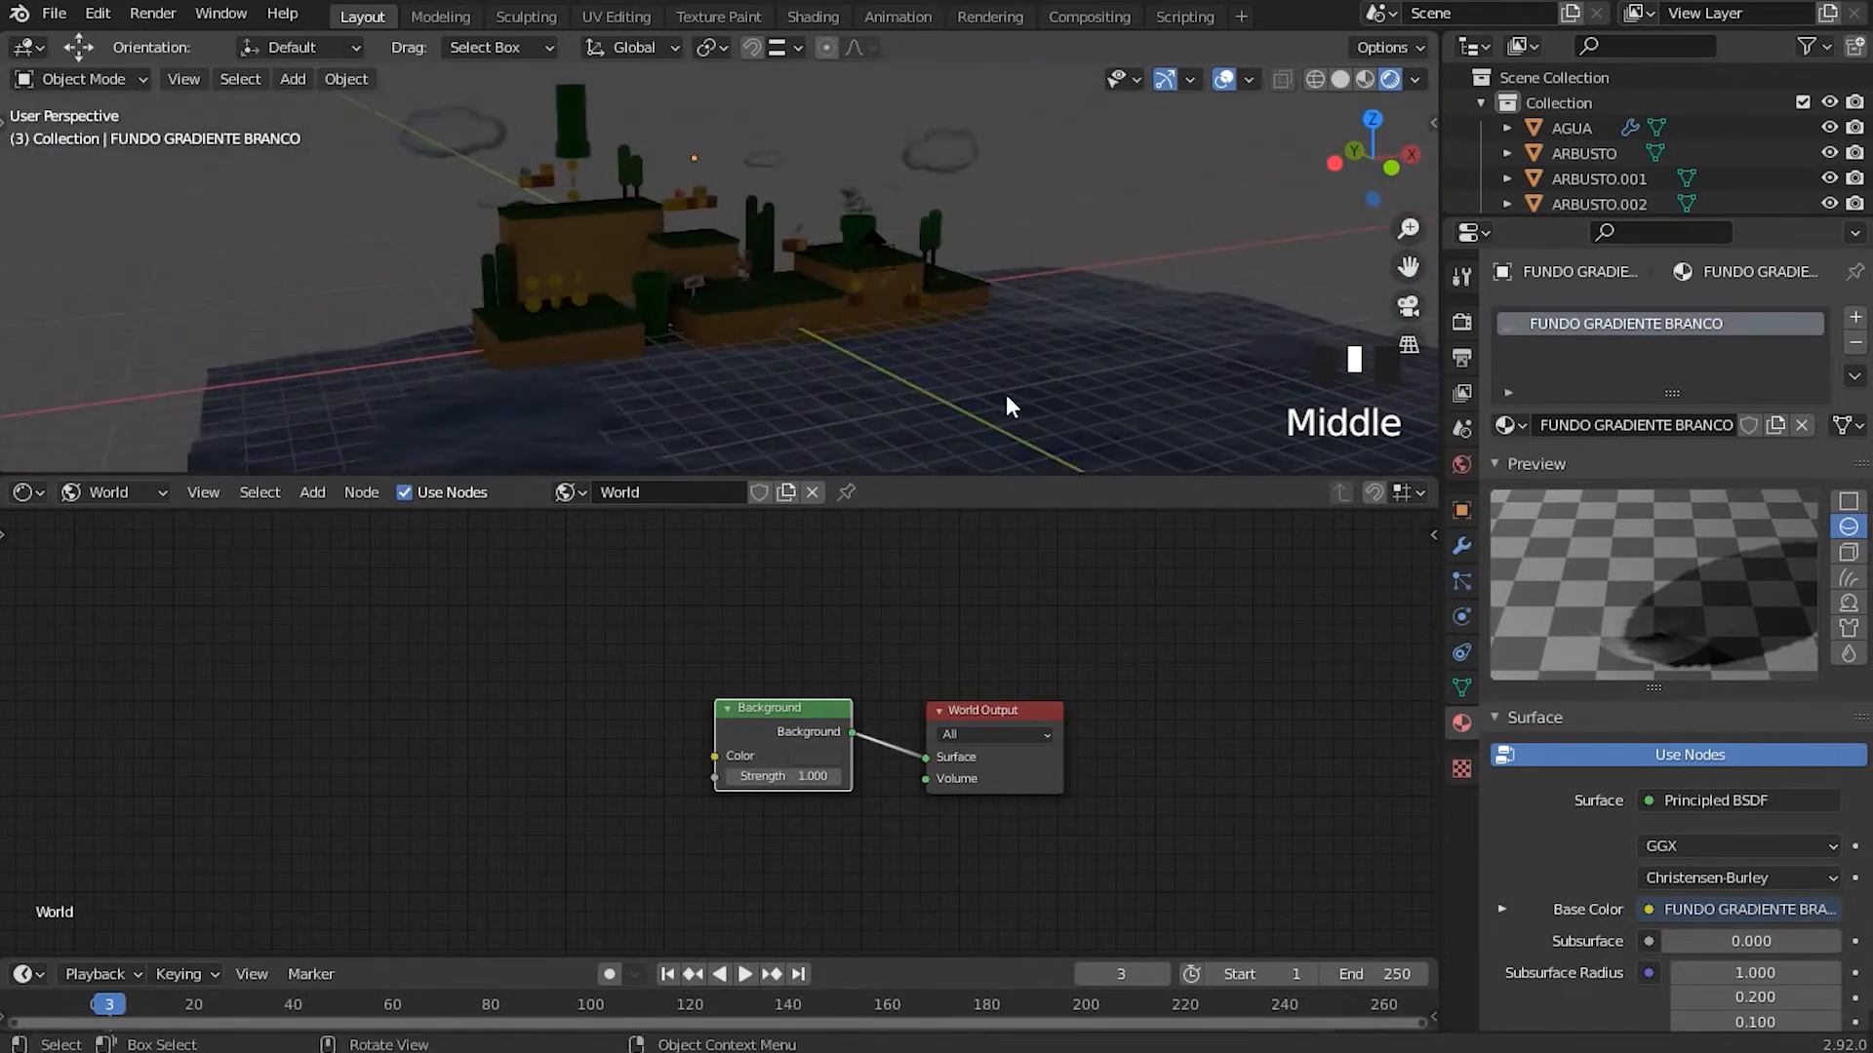
pyautogui.click(1460, 322)
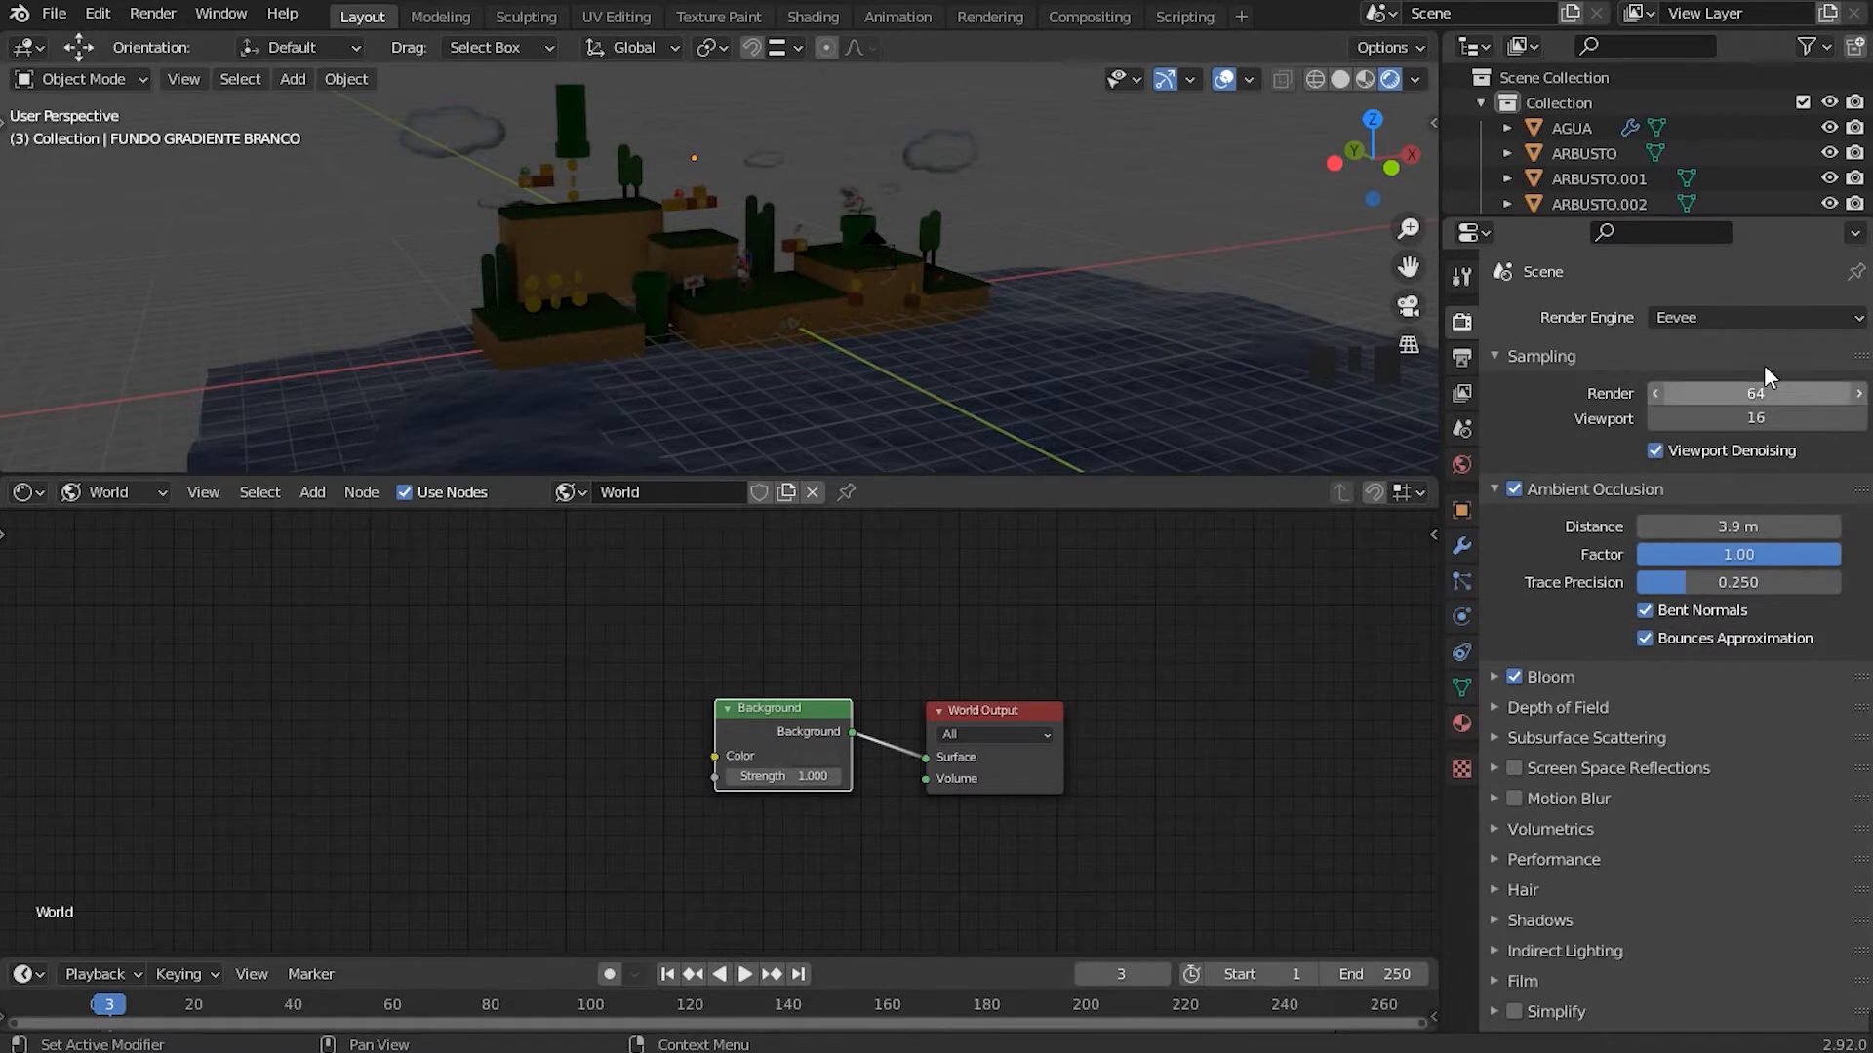
# Step: Add an Environment Texture node in the empty space before the Background node
pyautogui.moveTo(816, 647); pyautogui.dragTo(944, 639, button='middle')
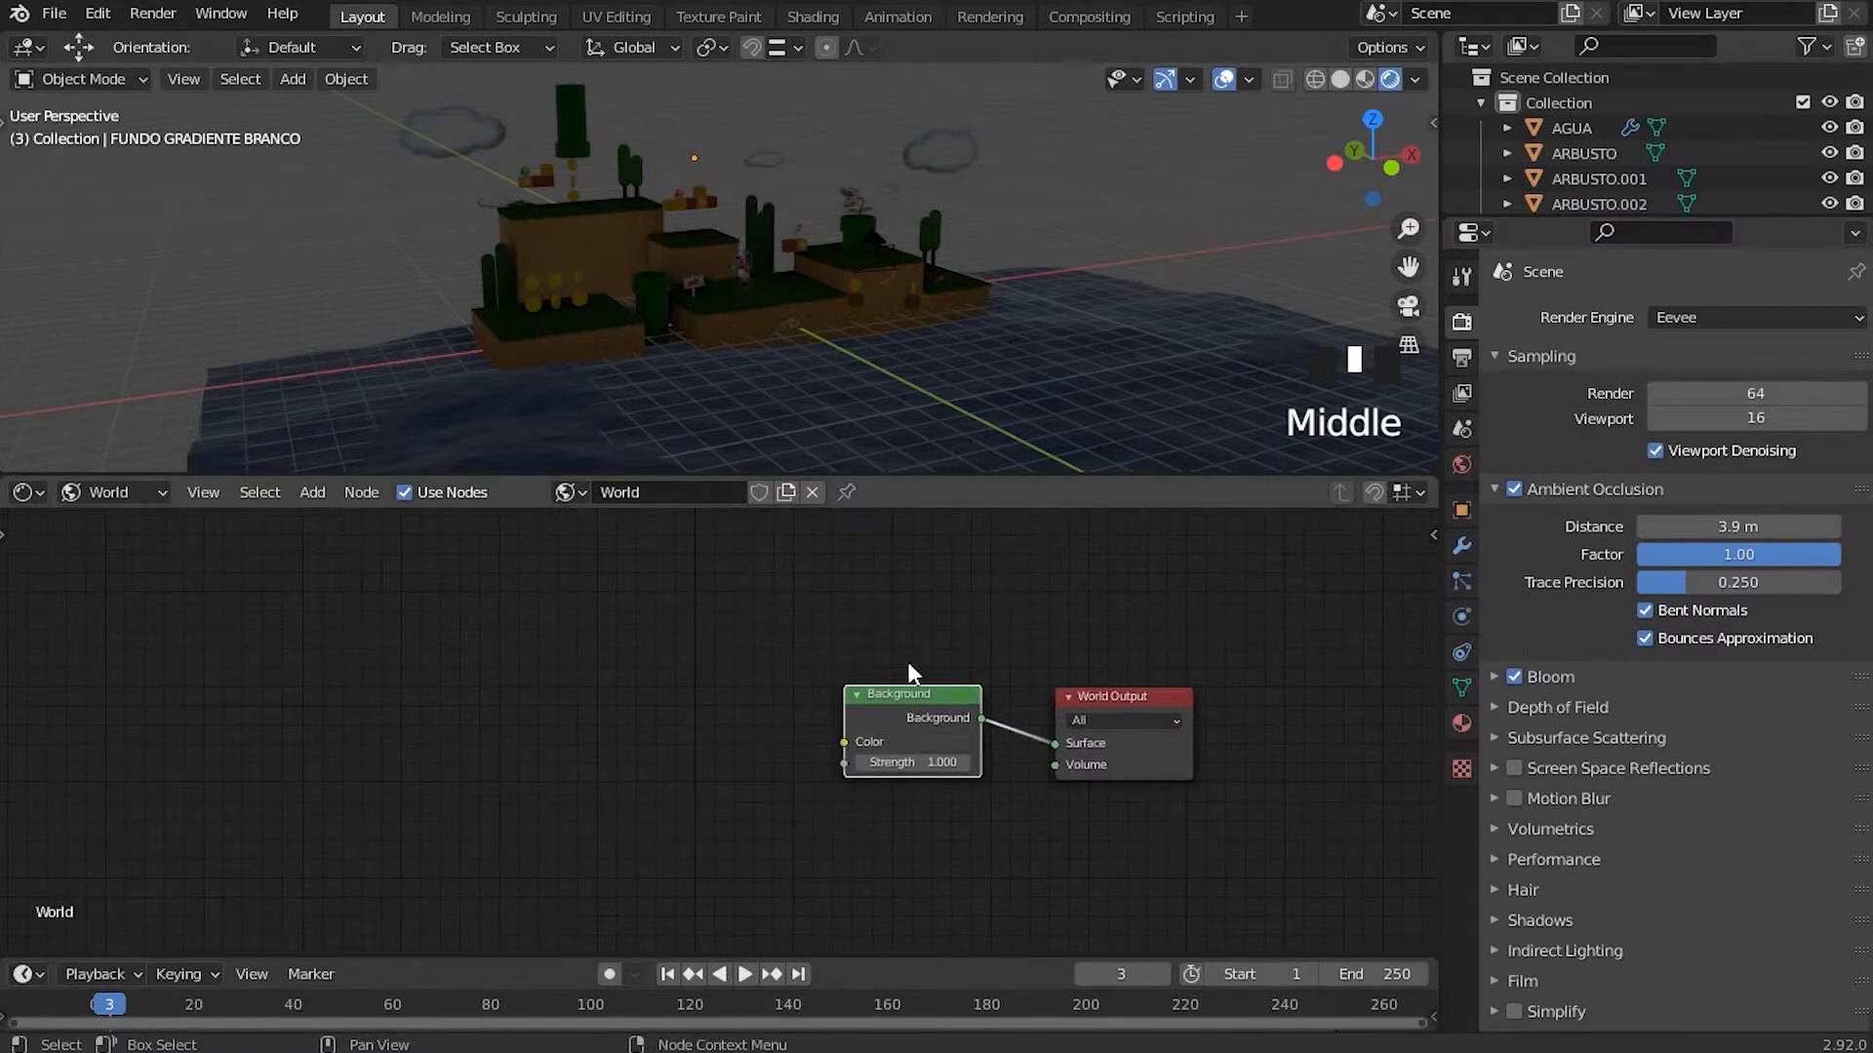
pyautogui.click(1032, 646)
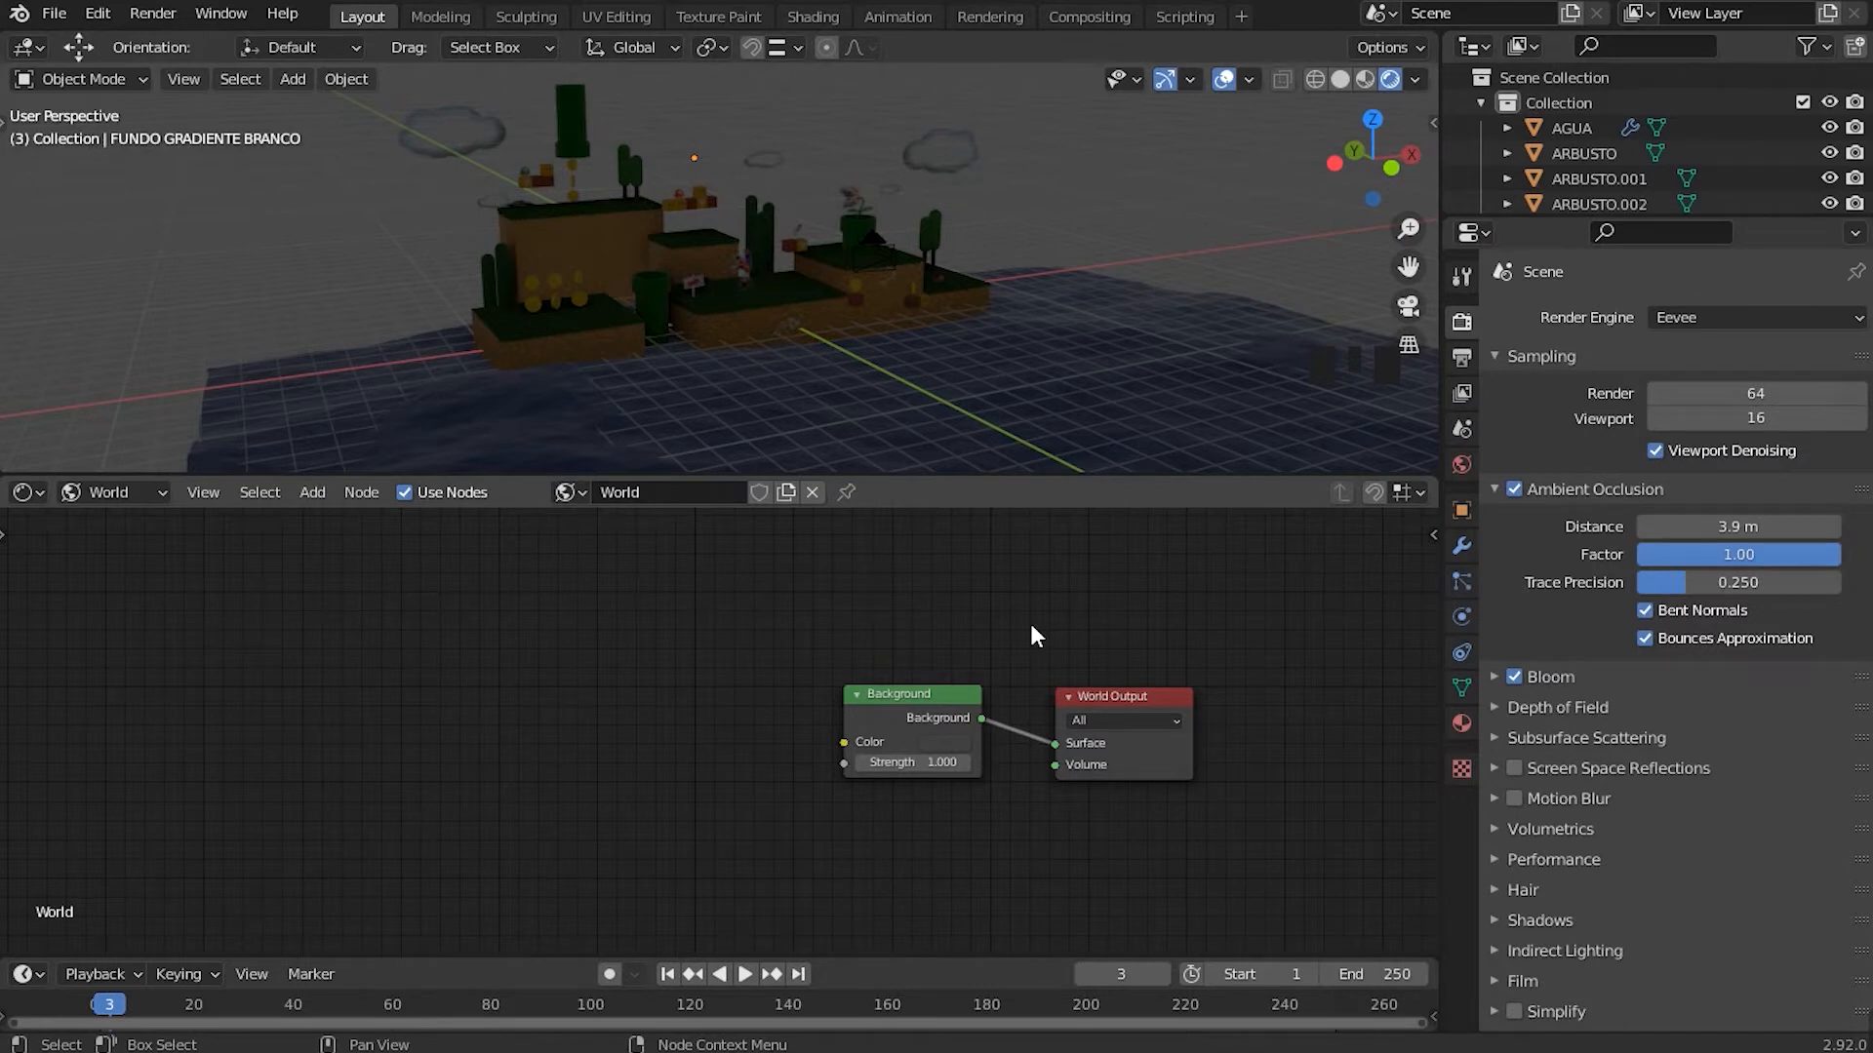
pyautogui.keyDown('shift'); pyautogui.moveTo(1040, 571); pyautogui.dragTo(1114, 572, button='middle'); pyautogui.keyUp('shift')
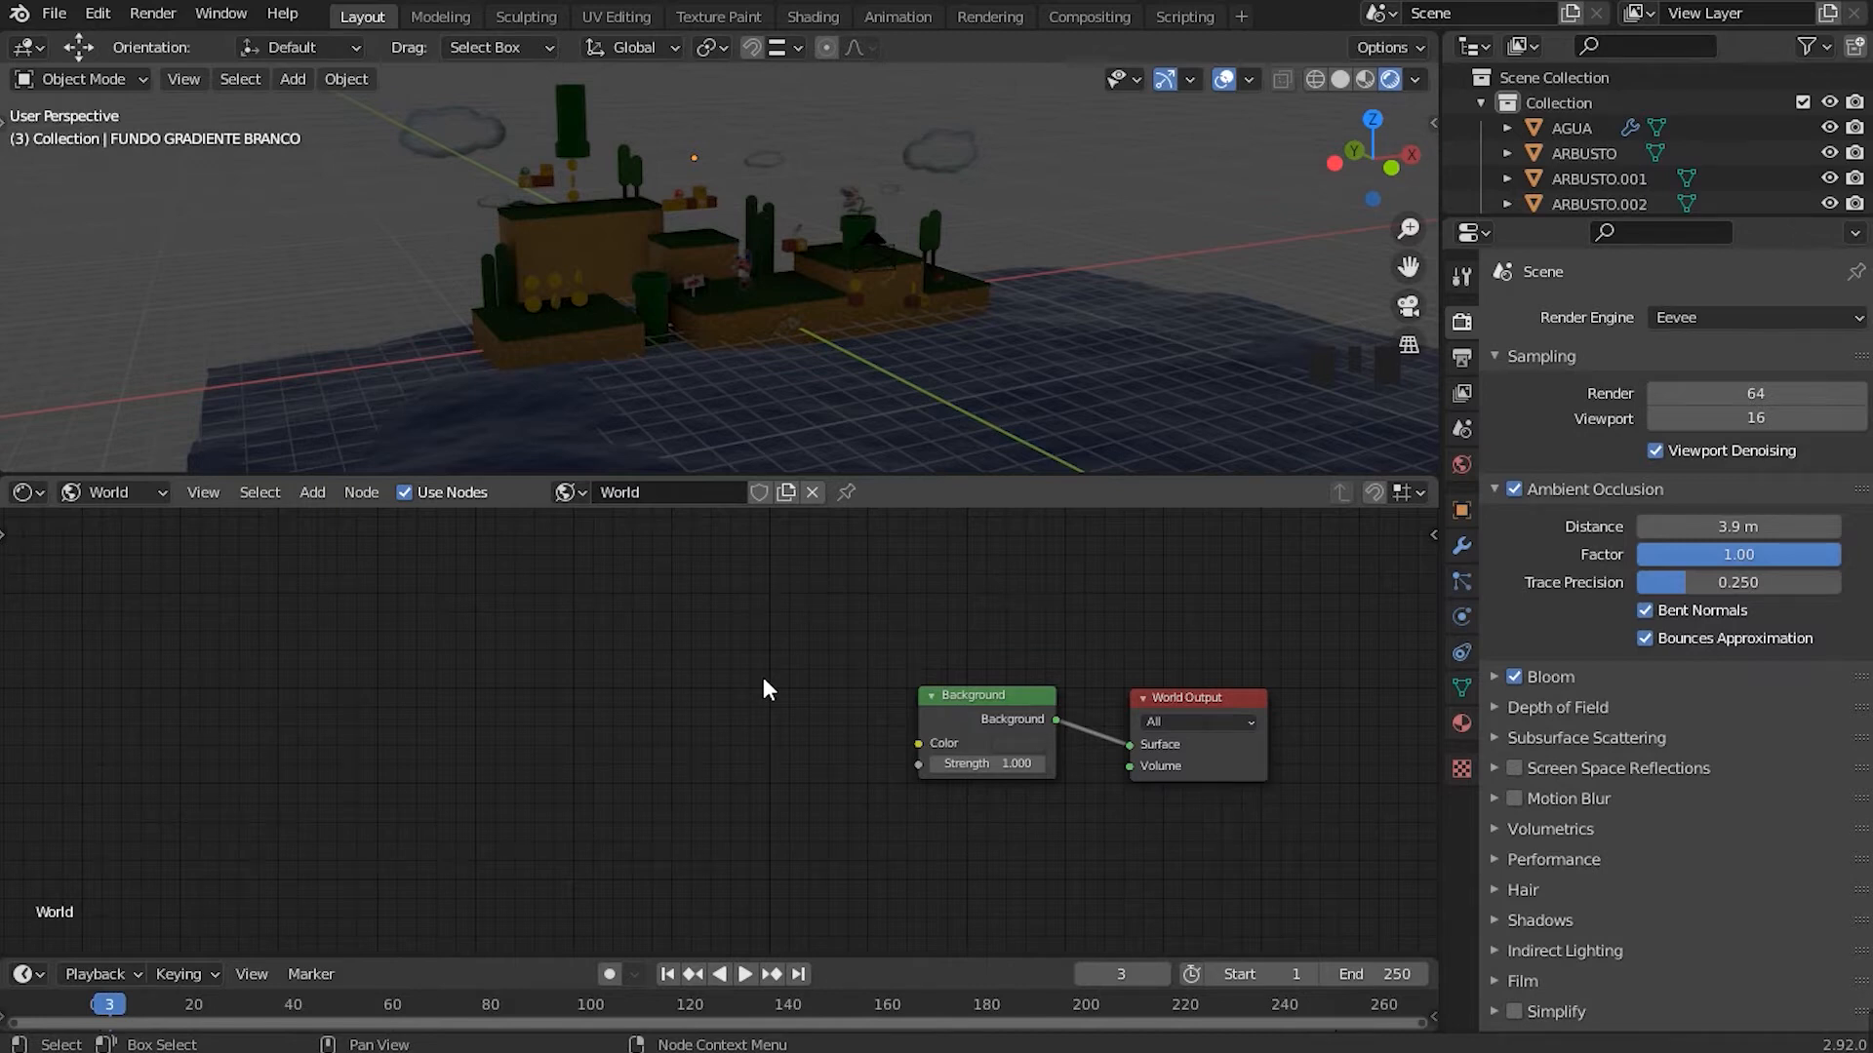
pyautogui.keyDown('shift'); pyautogui.moveTo(751, 687); pyautogui.dragTo(857, 691, button='middle'); pyautogui.keyUp('shift')
pyautogui.keyDown('shift'); pyautogui.moveTo(730, 750); pyautogui.dragTo(606, 722, button='middle'); pyautogui.keyUp('shift')
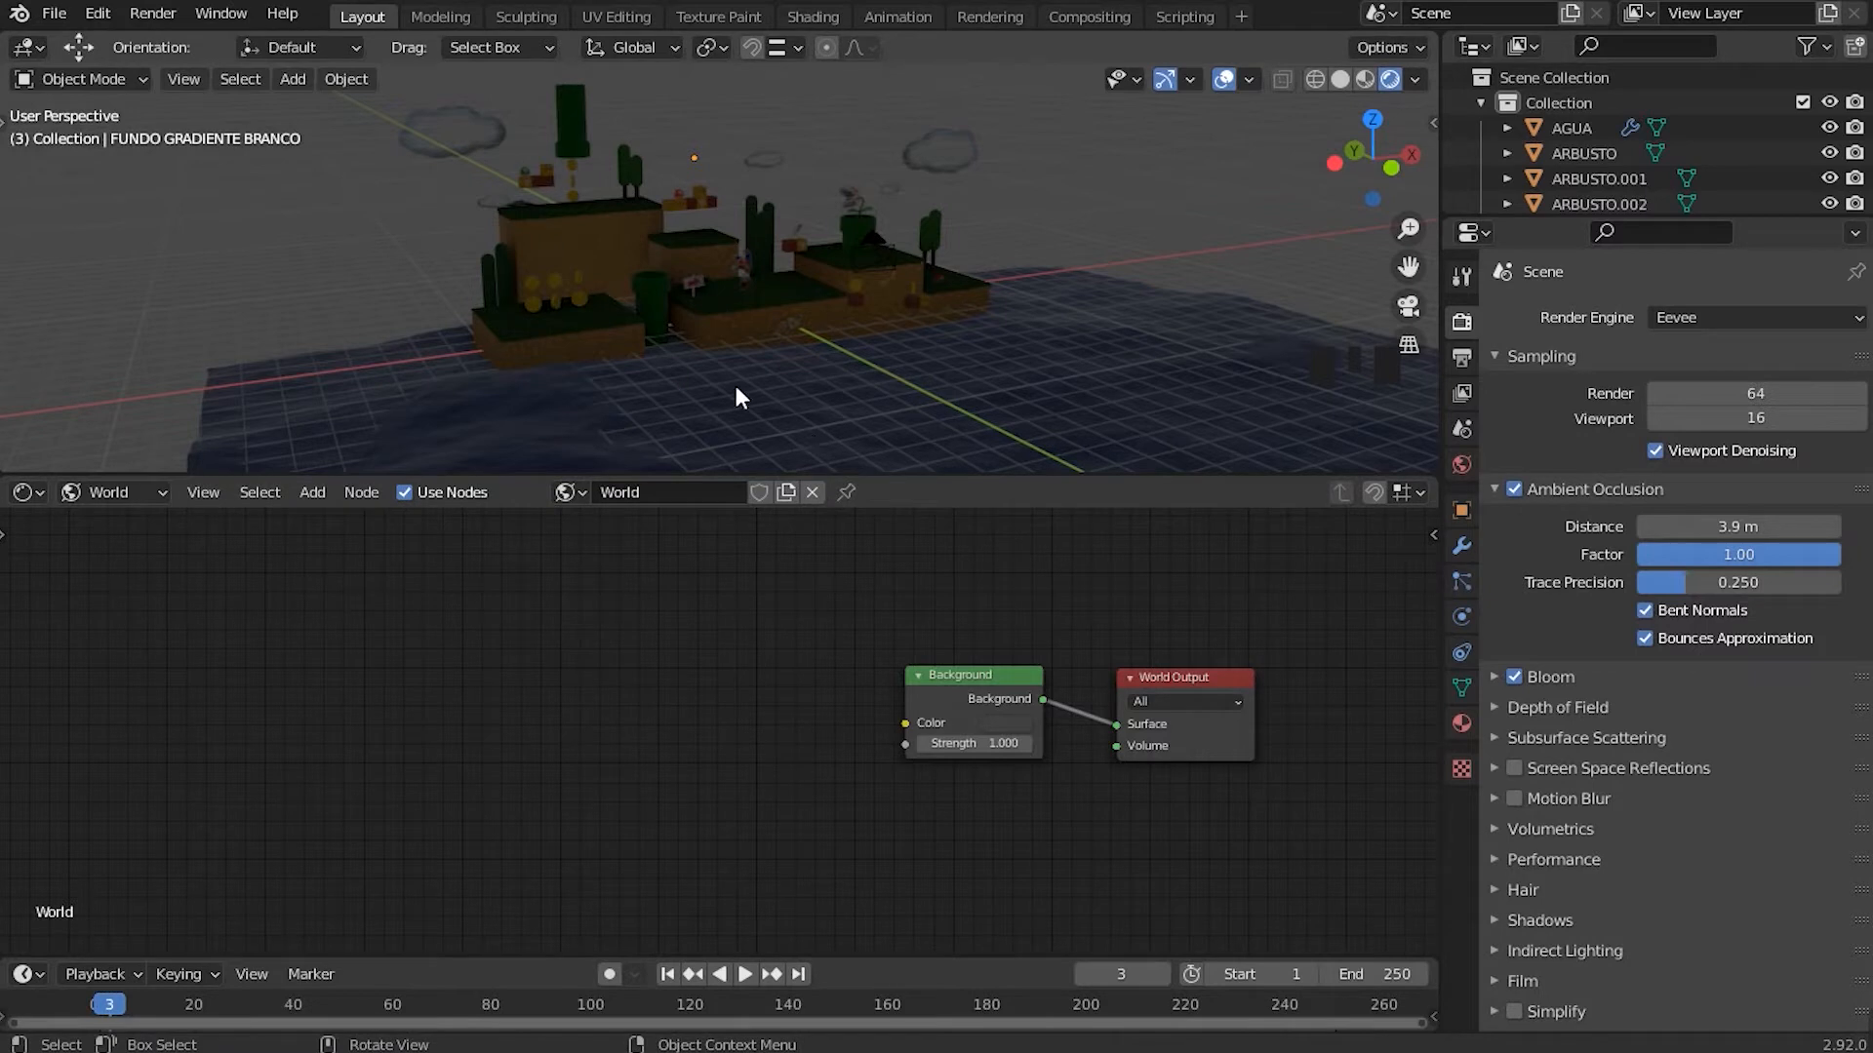
pyautogui.keyDown('shift'); pyautogui.moveTo(520, 743); pyautogui.dragTo(626, 727, button='middle'); pyautogui.keyUp('shift')
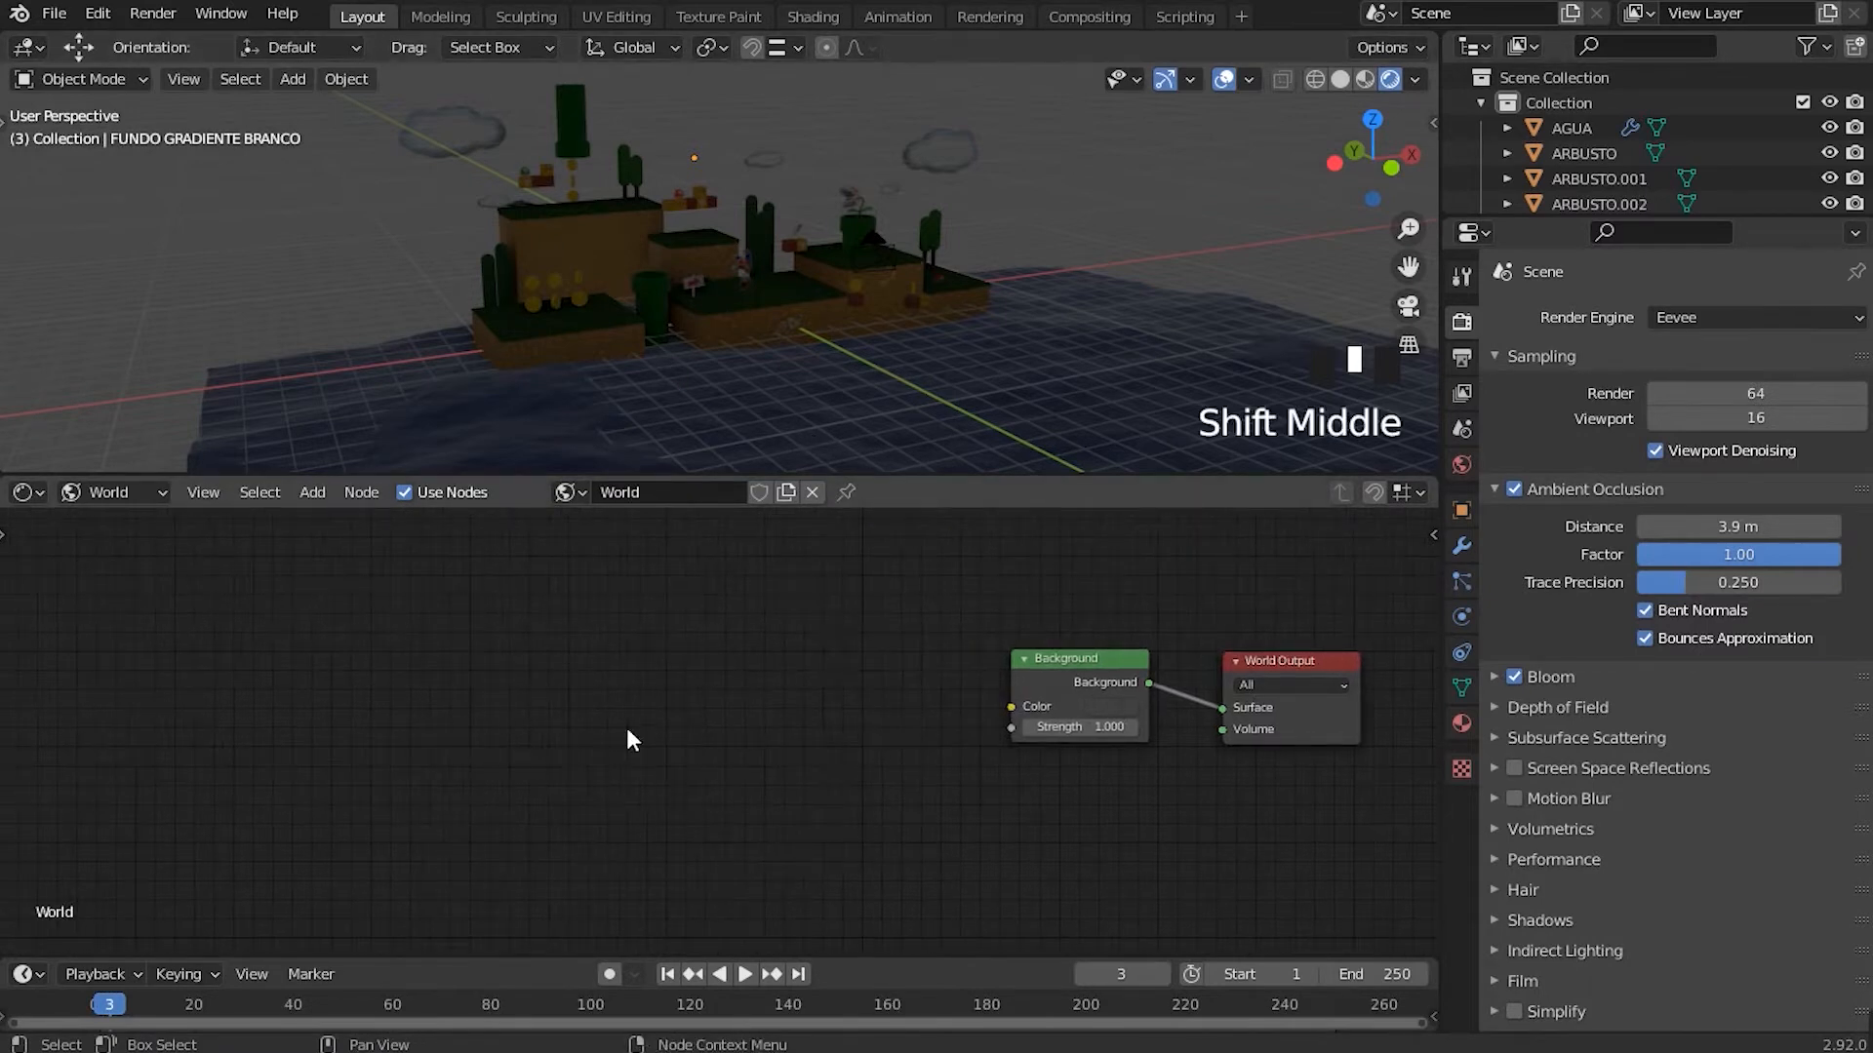
pyautogui.click(569, 707)
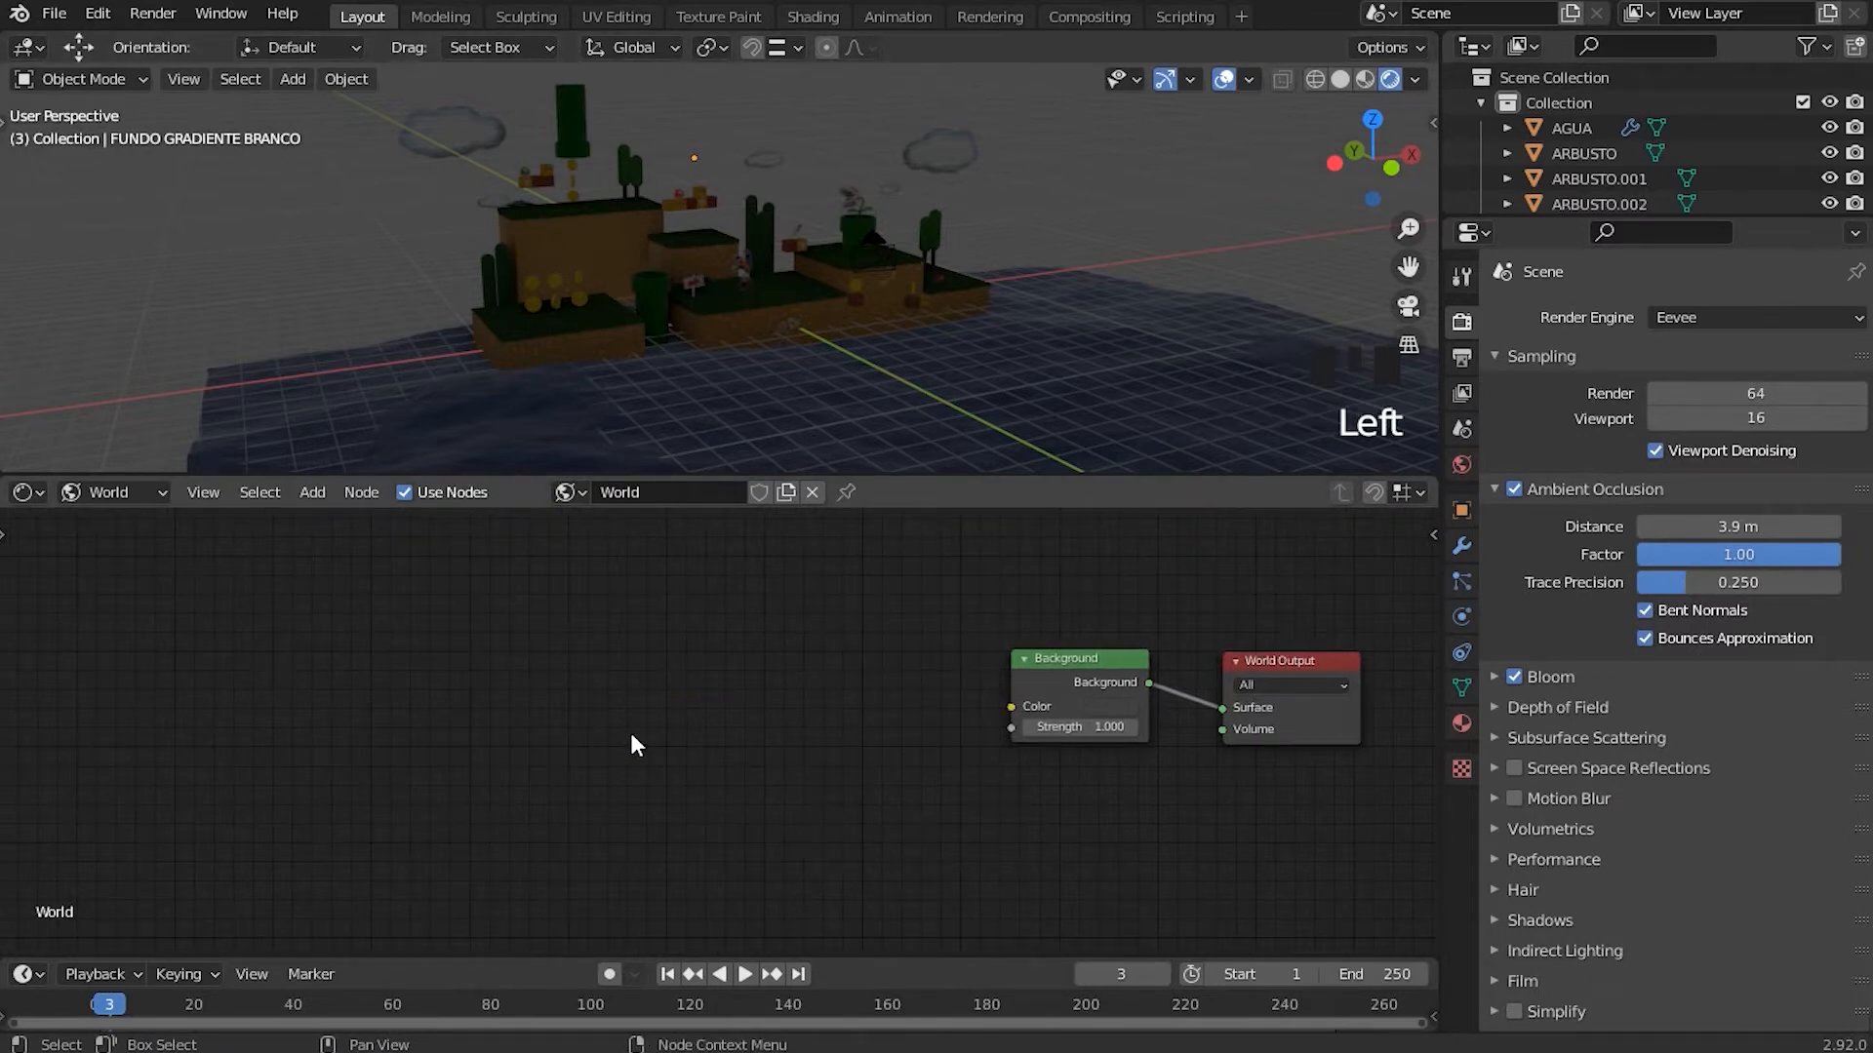
pyautogui.hotkey('shift', 'a')
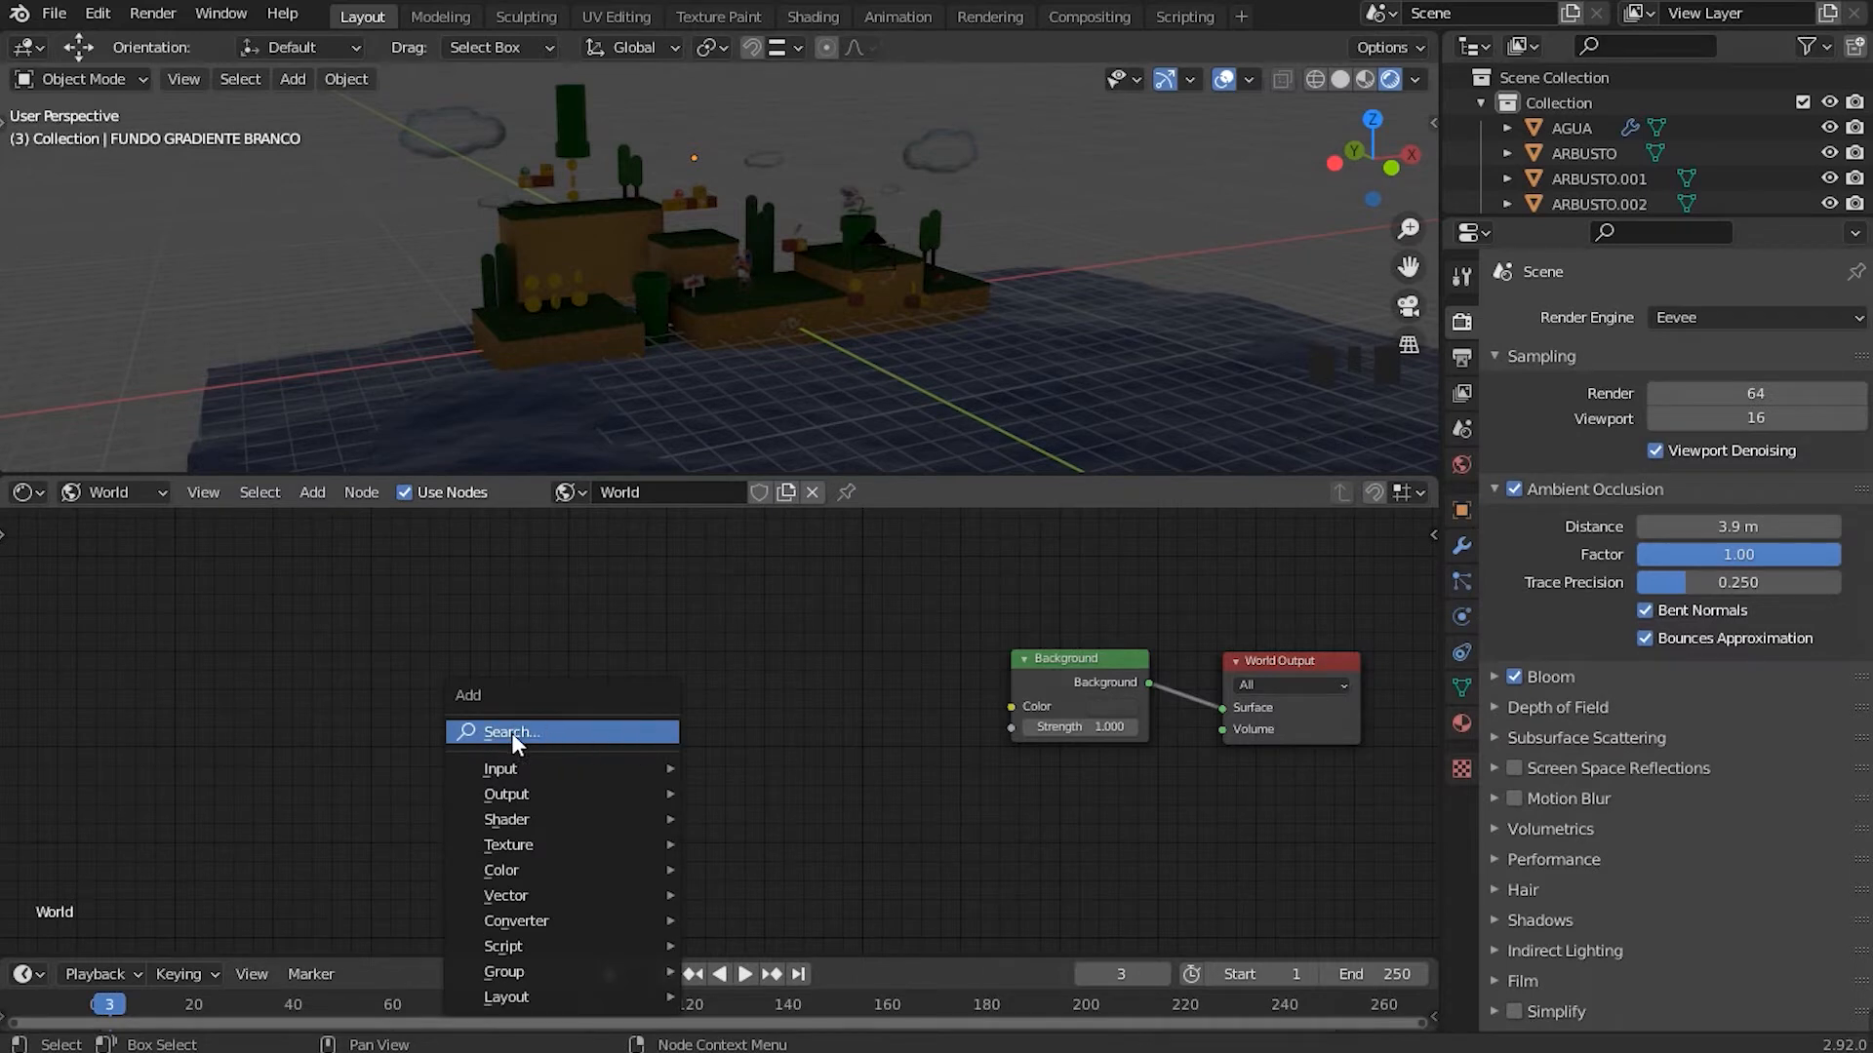
pyautogui.click(560, 734)
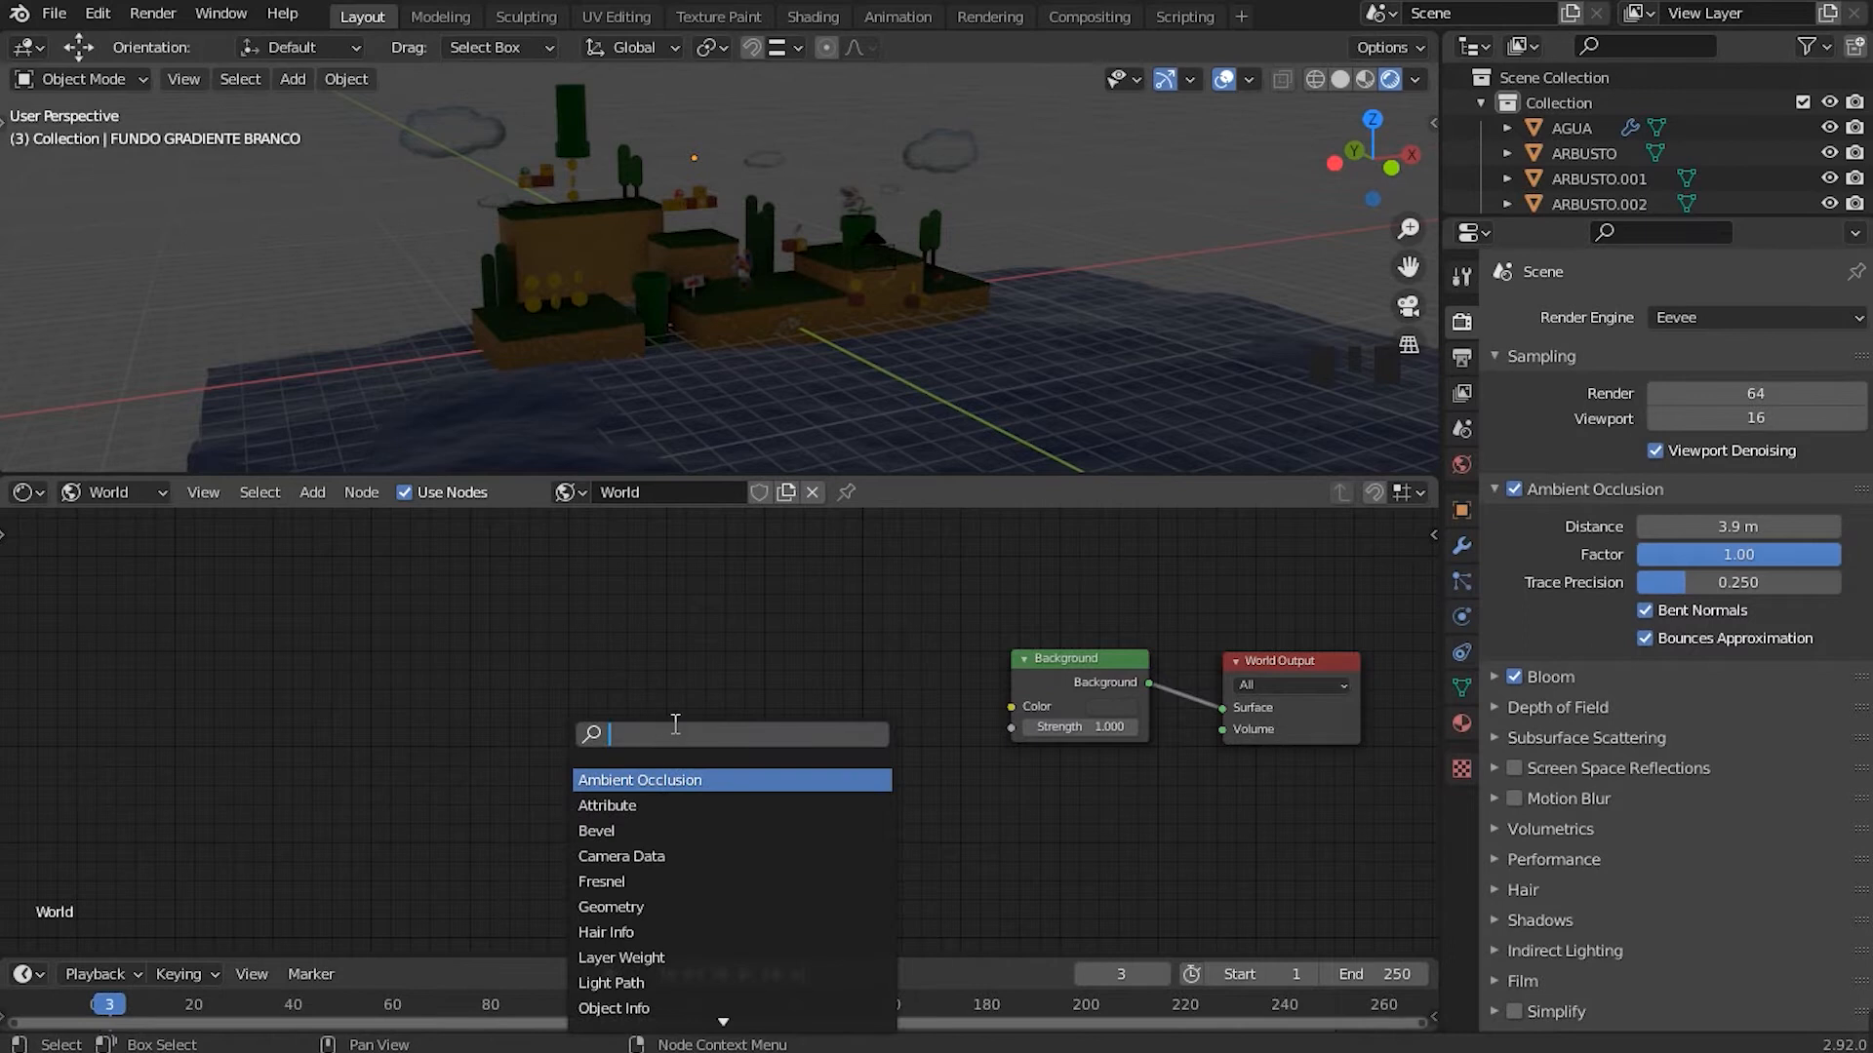
pyautogui.write('ENCIR')
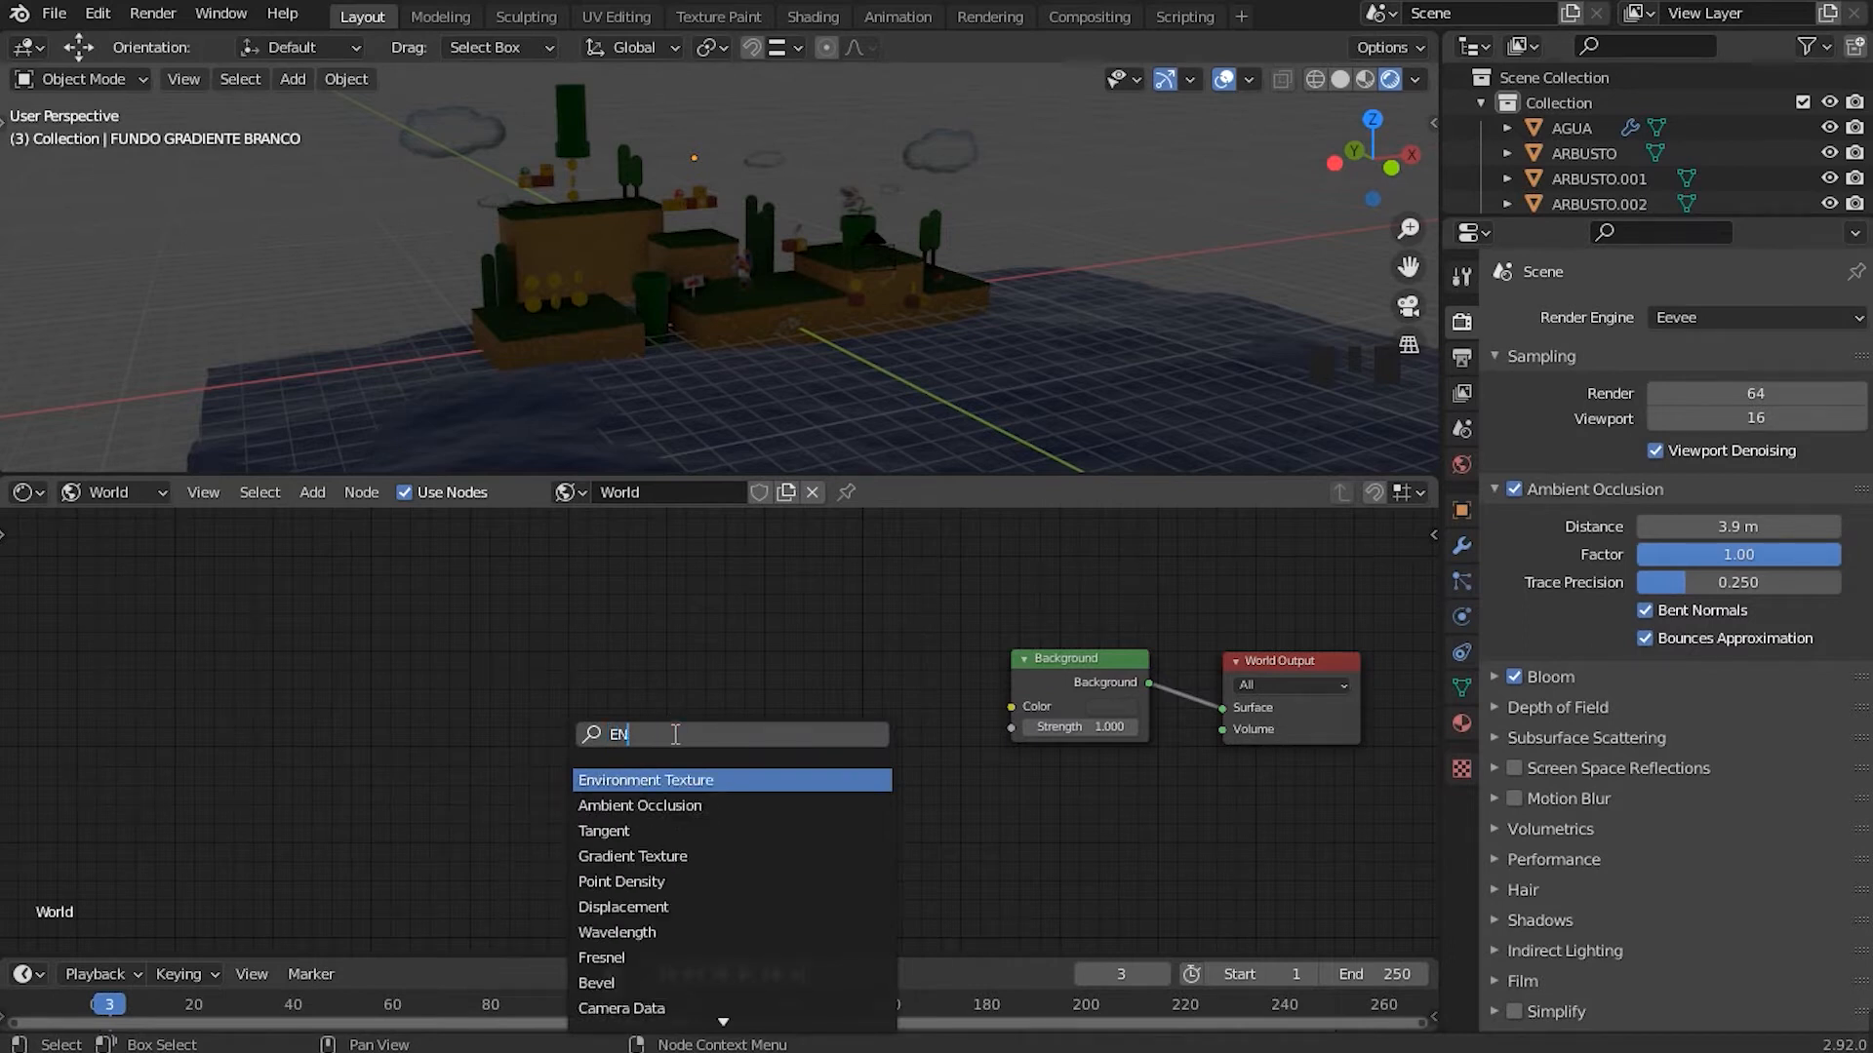
pyautogui.click(691, 780)
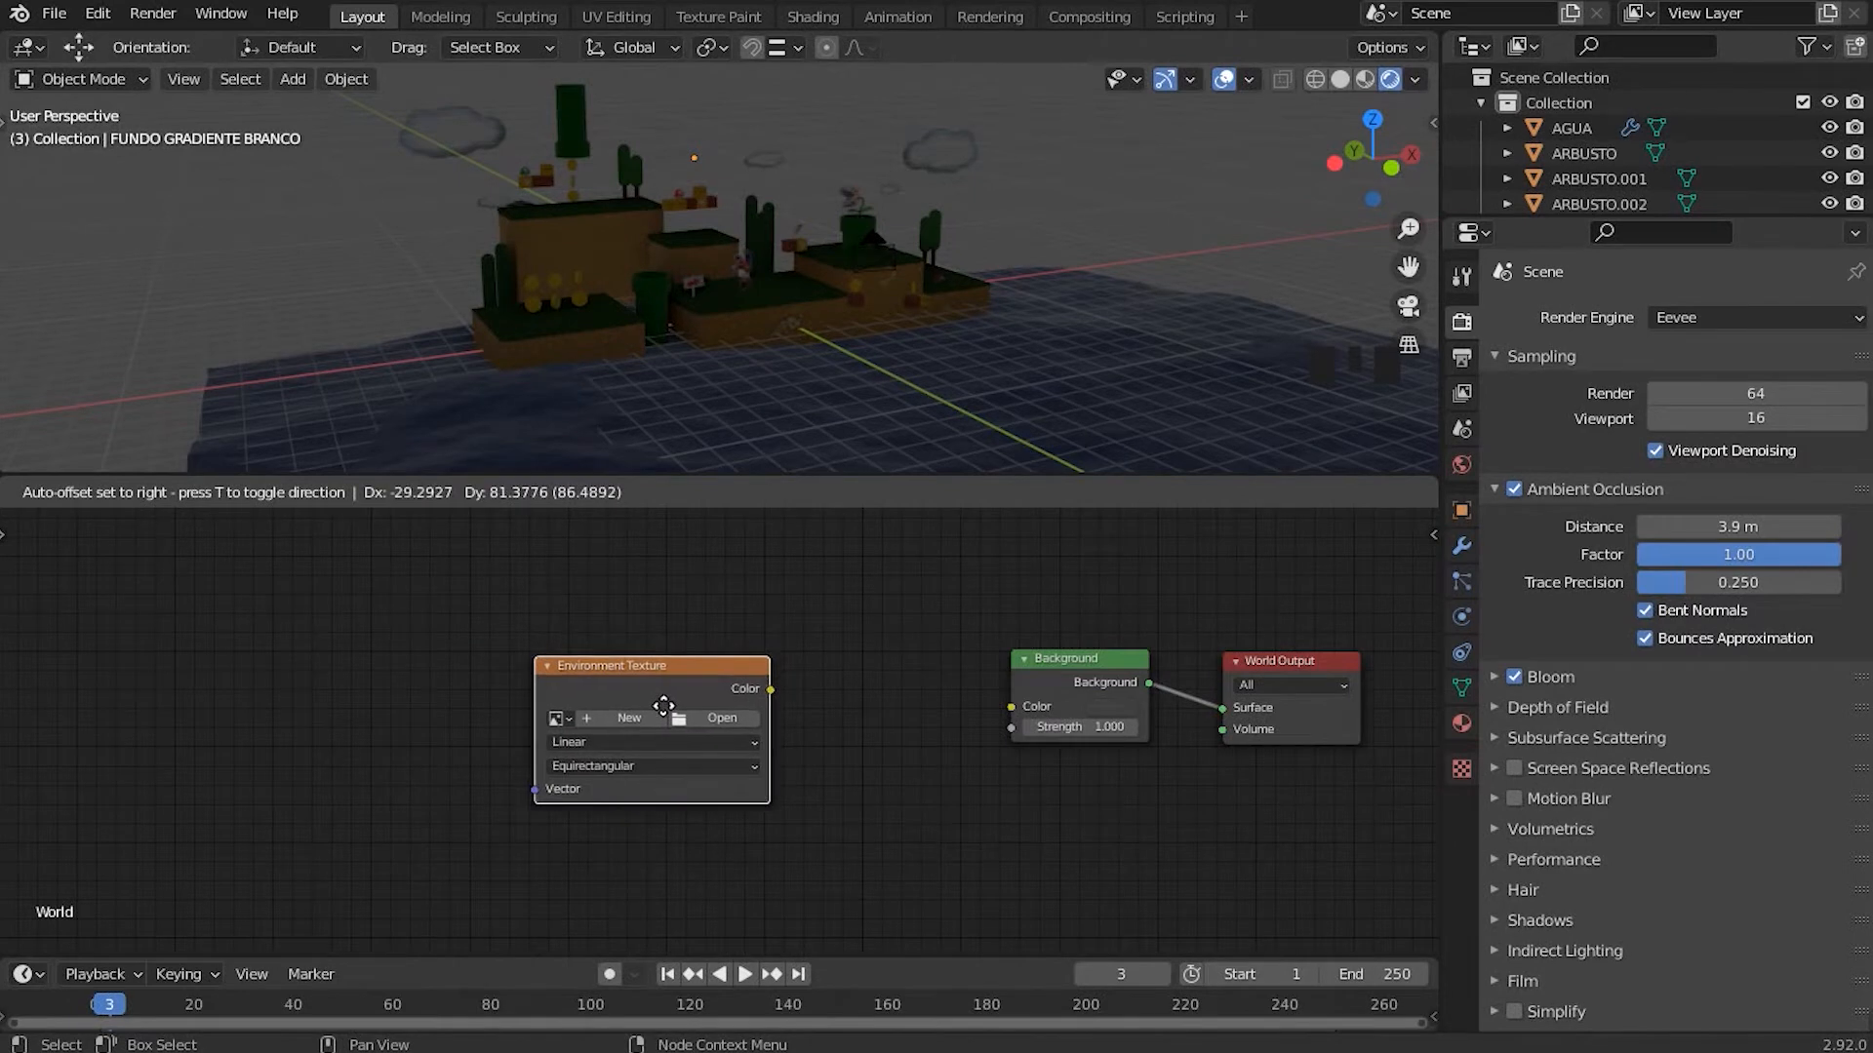
pyautogui.click(630, 709)
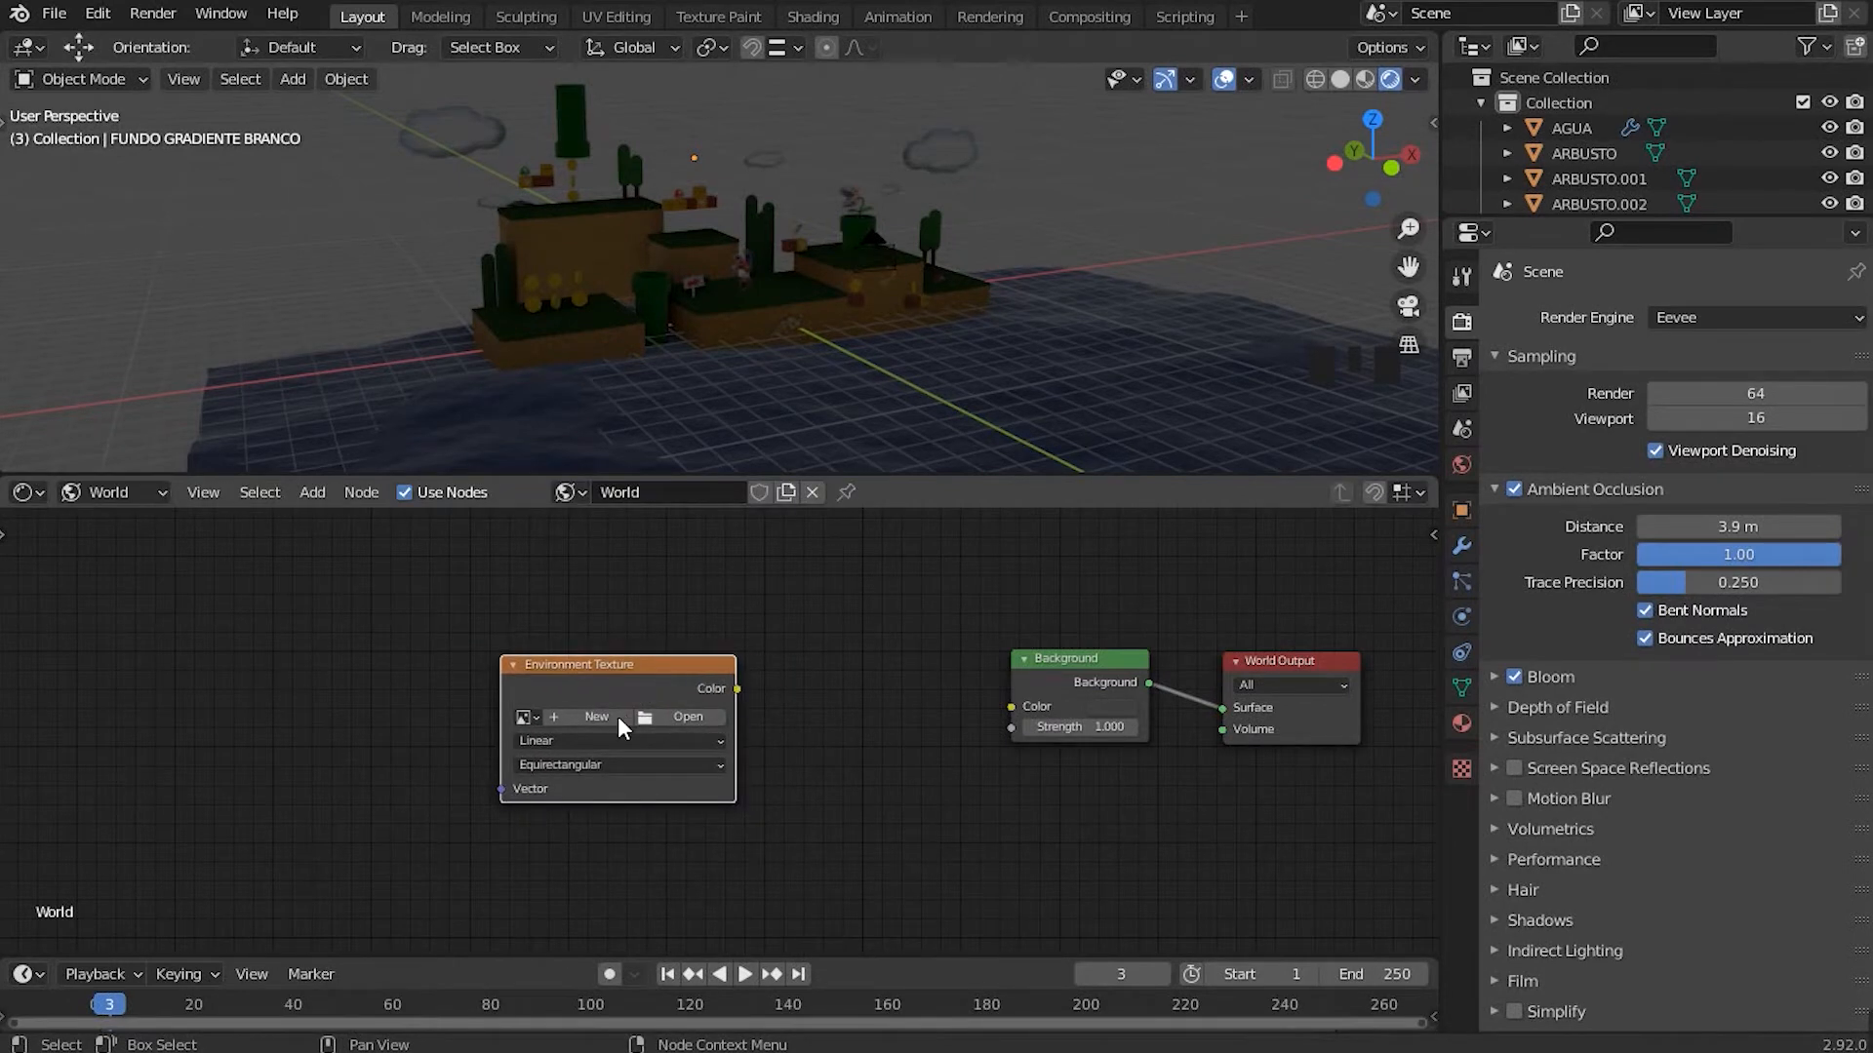
# Step: Load HDRI.hdr from the Desktop into the Environment Texture node and connect its Color output to the Background node's Color input
pyautogui.click(682, 721)
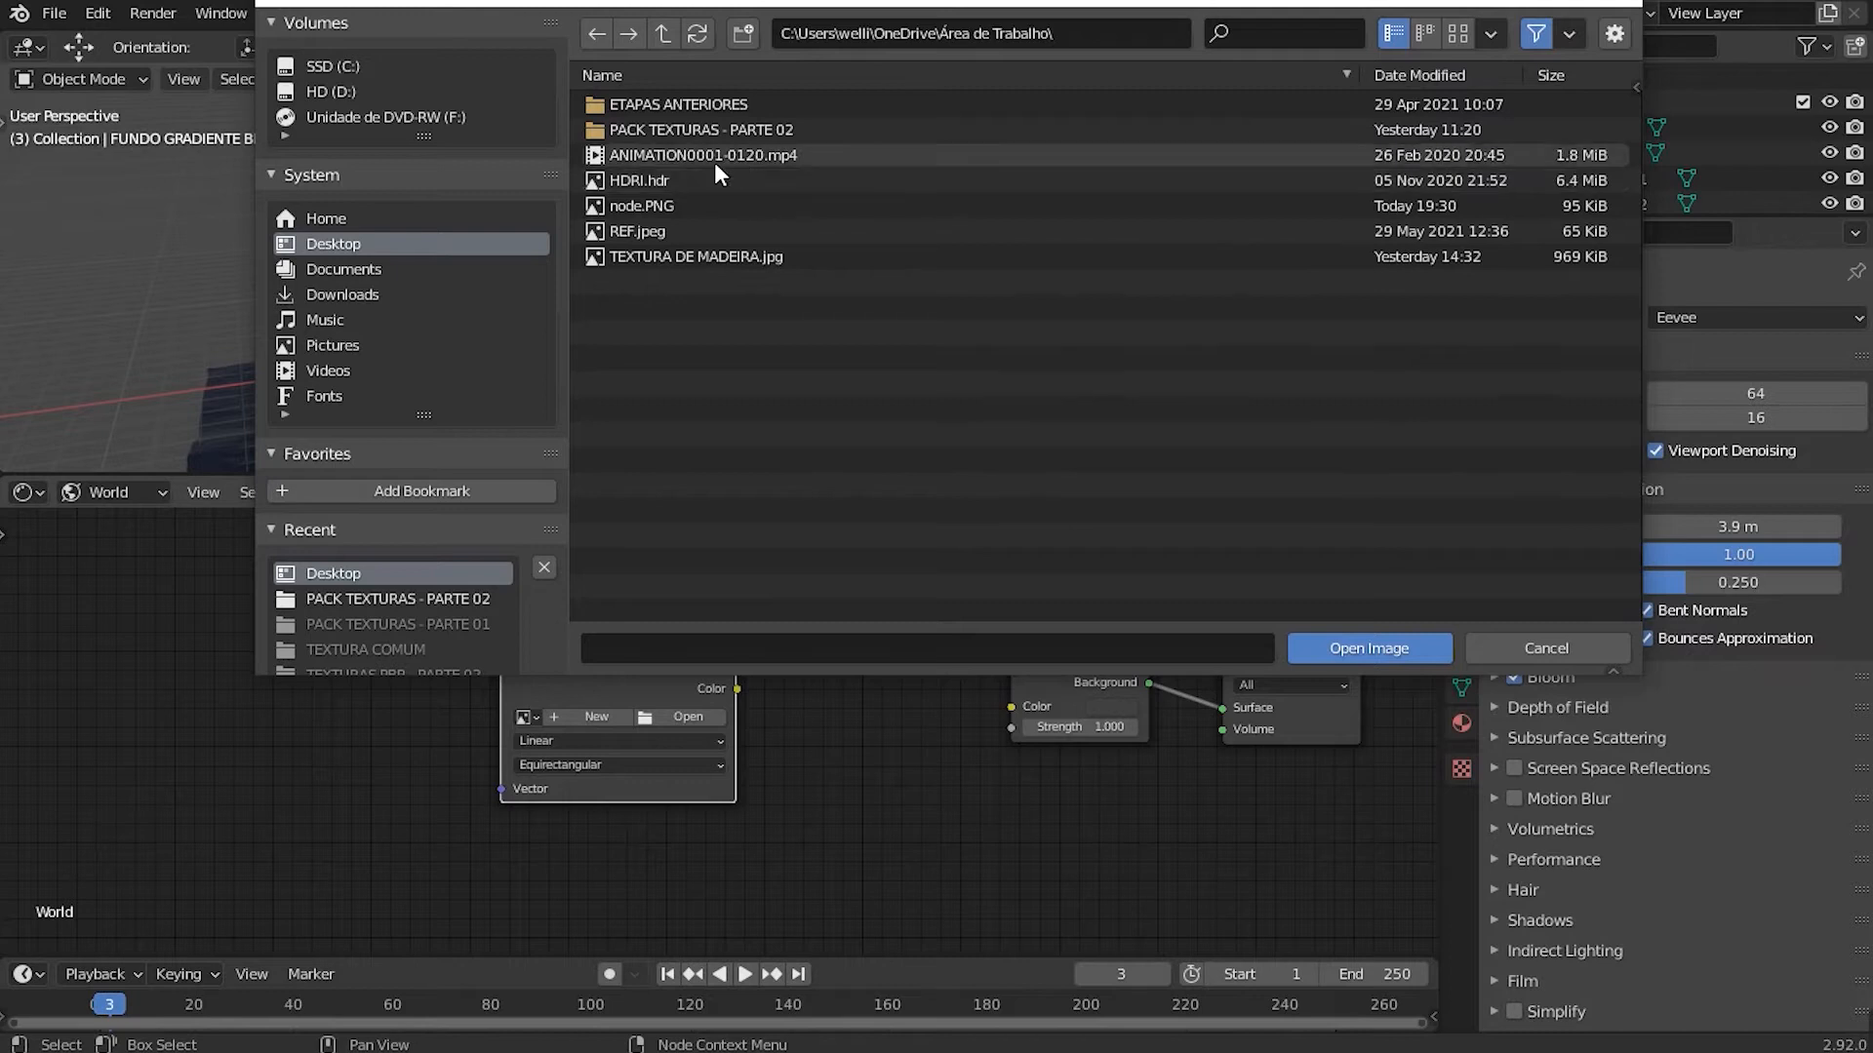
pyautogui.doubleClick(649, 183)
pyautogui.keyDown('shift'); pyautogui.moveTo(790, 761); pyautogui.dragTo(595, 678, button='middle'); pyautogui.keyUp('shift')
pyautogui.click(736, 667)
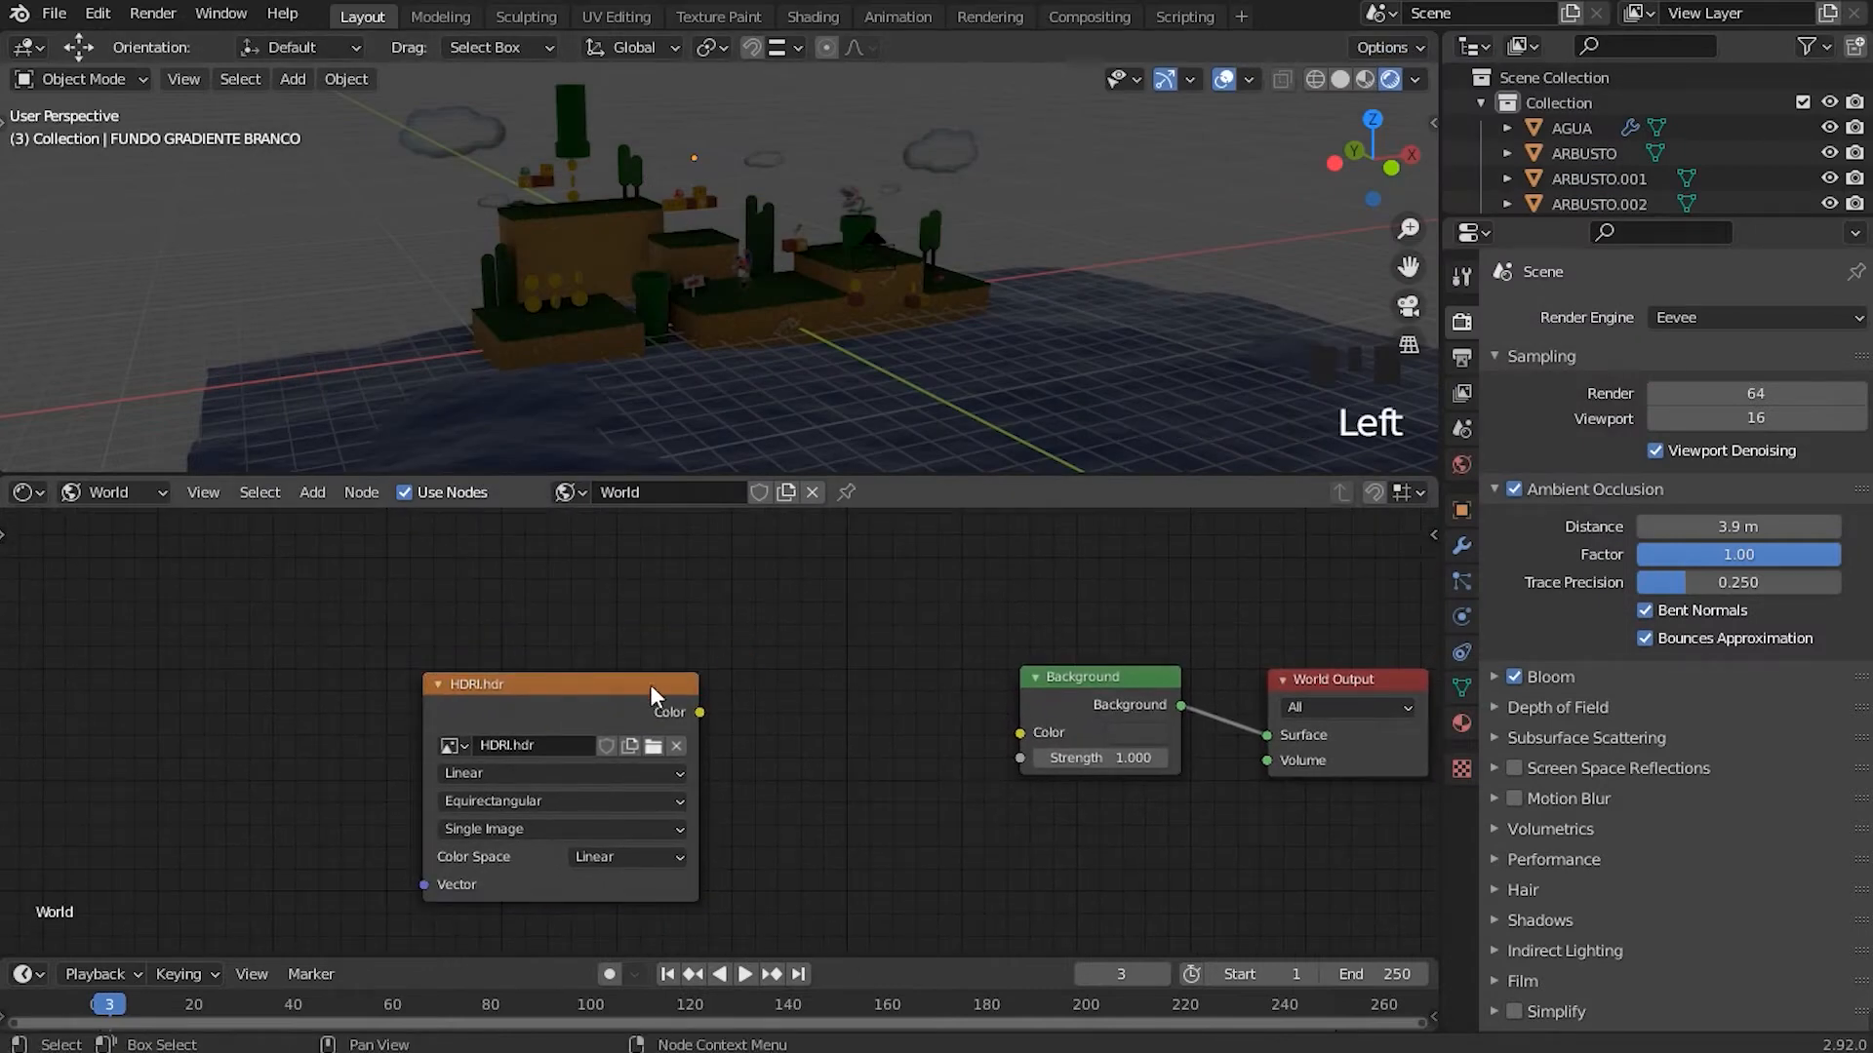
pyautogui.moveTo(596, 682); pyautogui.dragTo(695, 673)
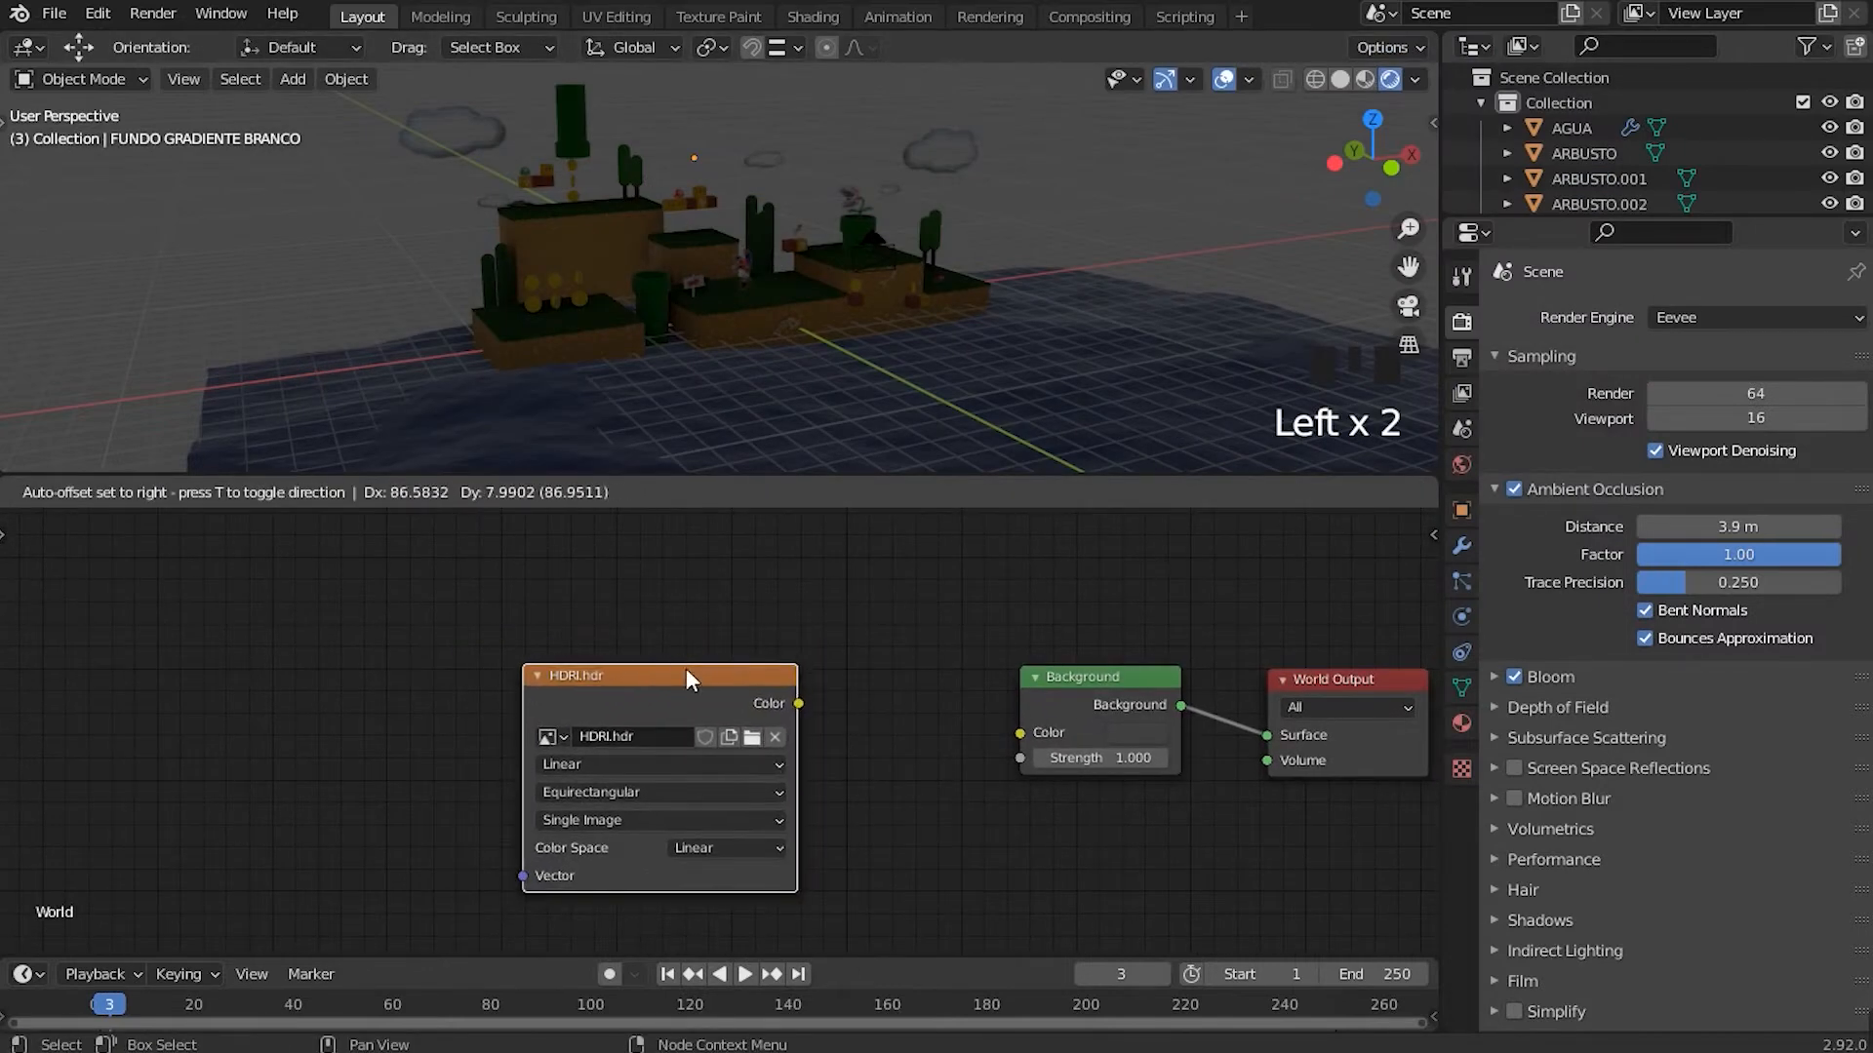
pyautogui.keyDown('shift'); pyautogui.moveTo(859, 680); pyautogui.dragTo(786, 683, button='middle'); pyautogui.keyUp('shift')
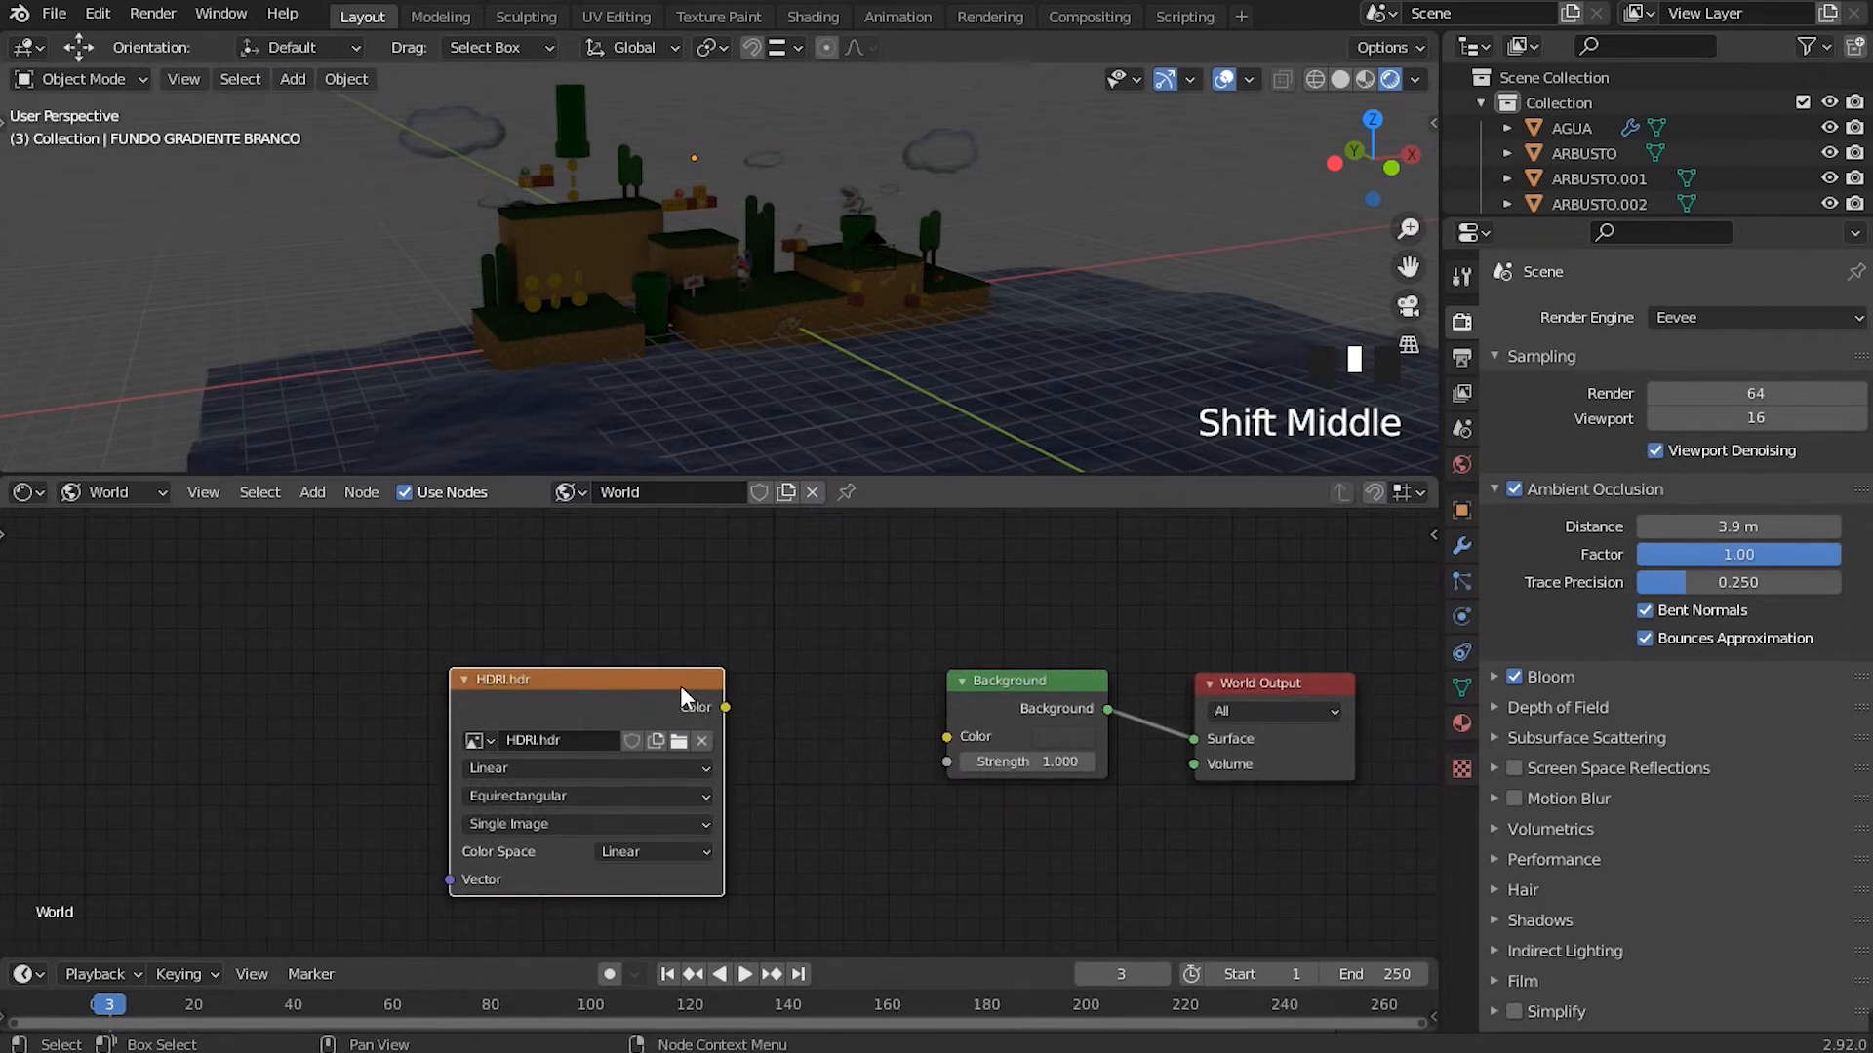
pyautogui.moveTo(726, 700); pyautogui.dragTo(952, 733)
# Step: Examine the island scene and the surrounding HDRI environment from several angles and distances in the rendered viewport
pyautogui.moveTo(788, 301); pyautogui.dragTo(743, 355, button='middle')
pyautogui.scroll(3, 864, 284)
pyautogui.scroll(-8, 815, 280)
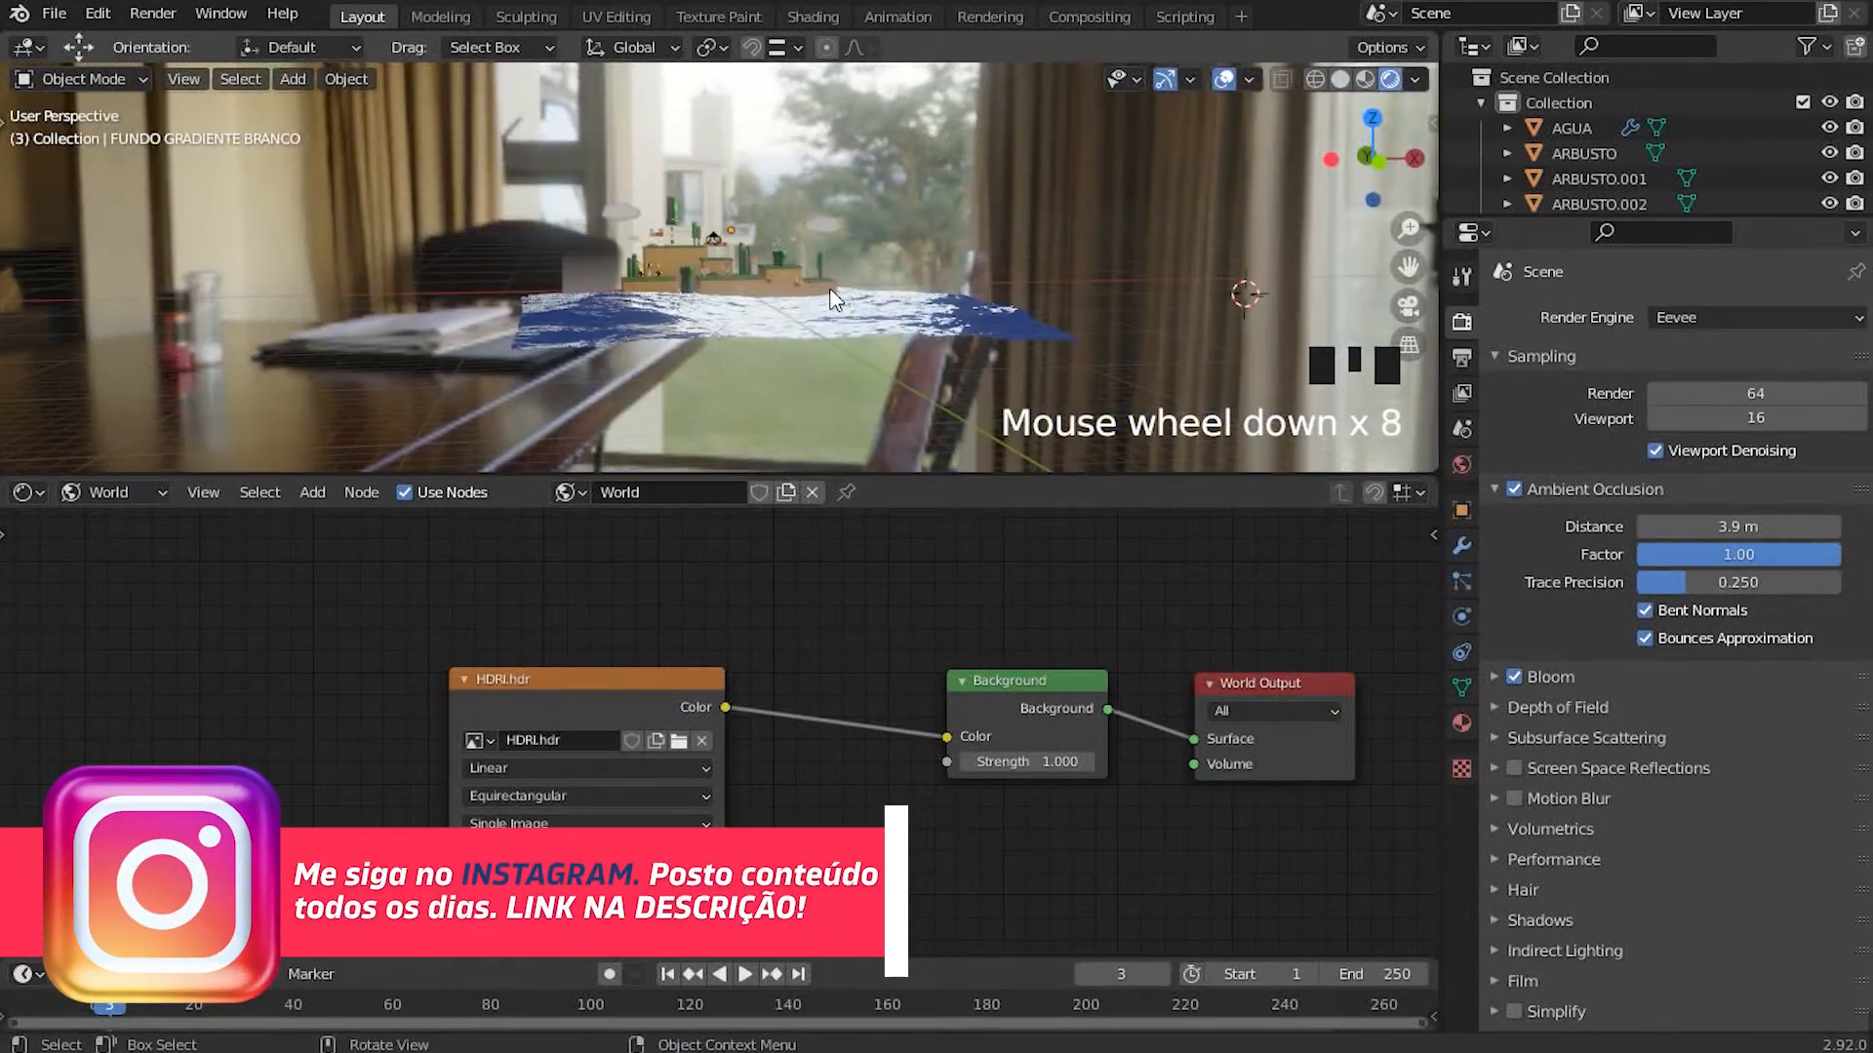
pyautogui.moveTo(682, 232); pyautogui.dragTo(535, 280, button='middle')
pyautogui.scroll(4, 698, 272)
pyautogui.scroll(-3, 699, 272)
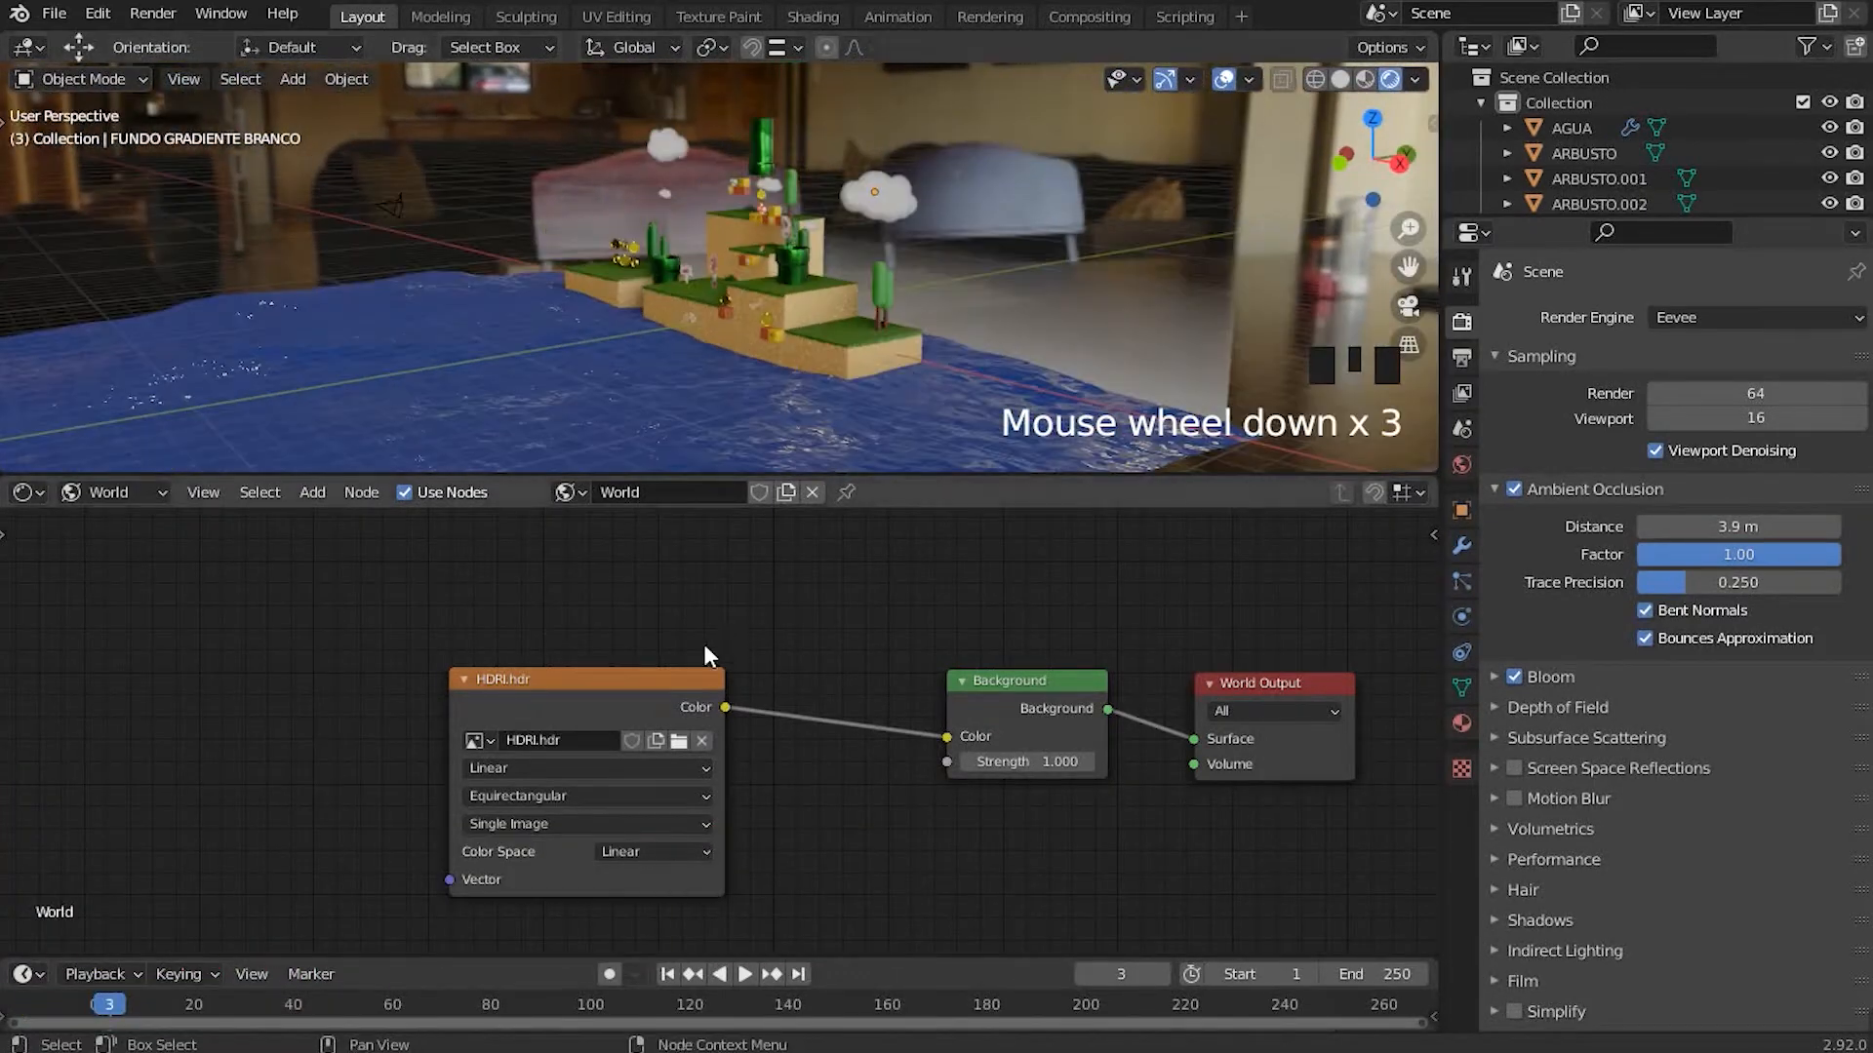
pyautogui.keyDown('shift'); pyautogui.moveTo(560, 715); pyautogui.dragTo(504, 871, button='middle'); pyautogui.keyUp('shift')
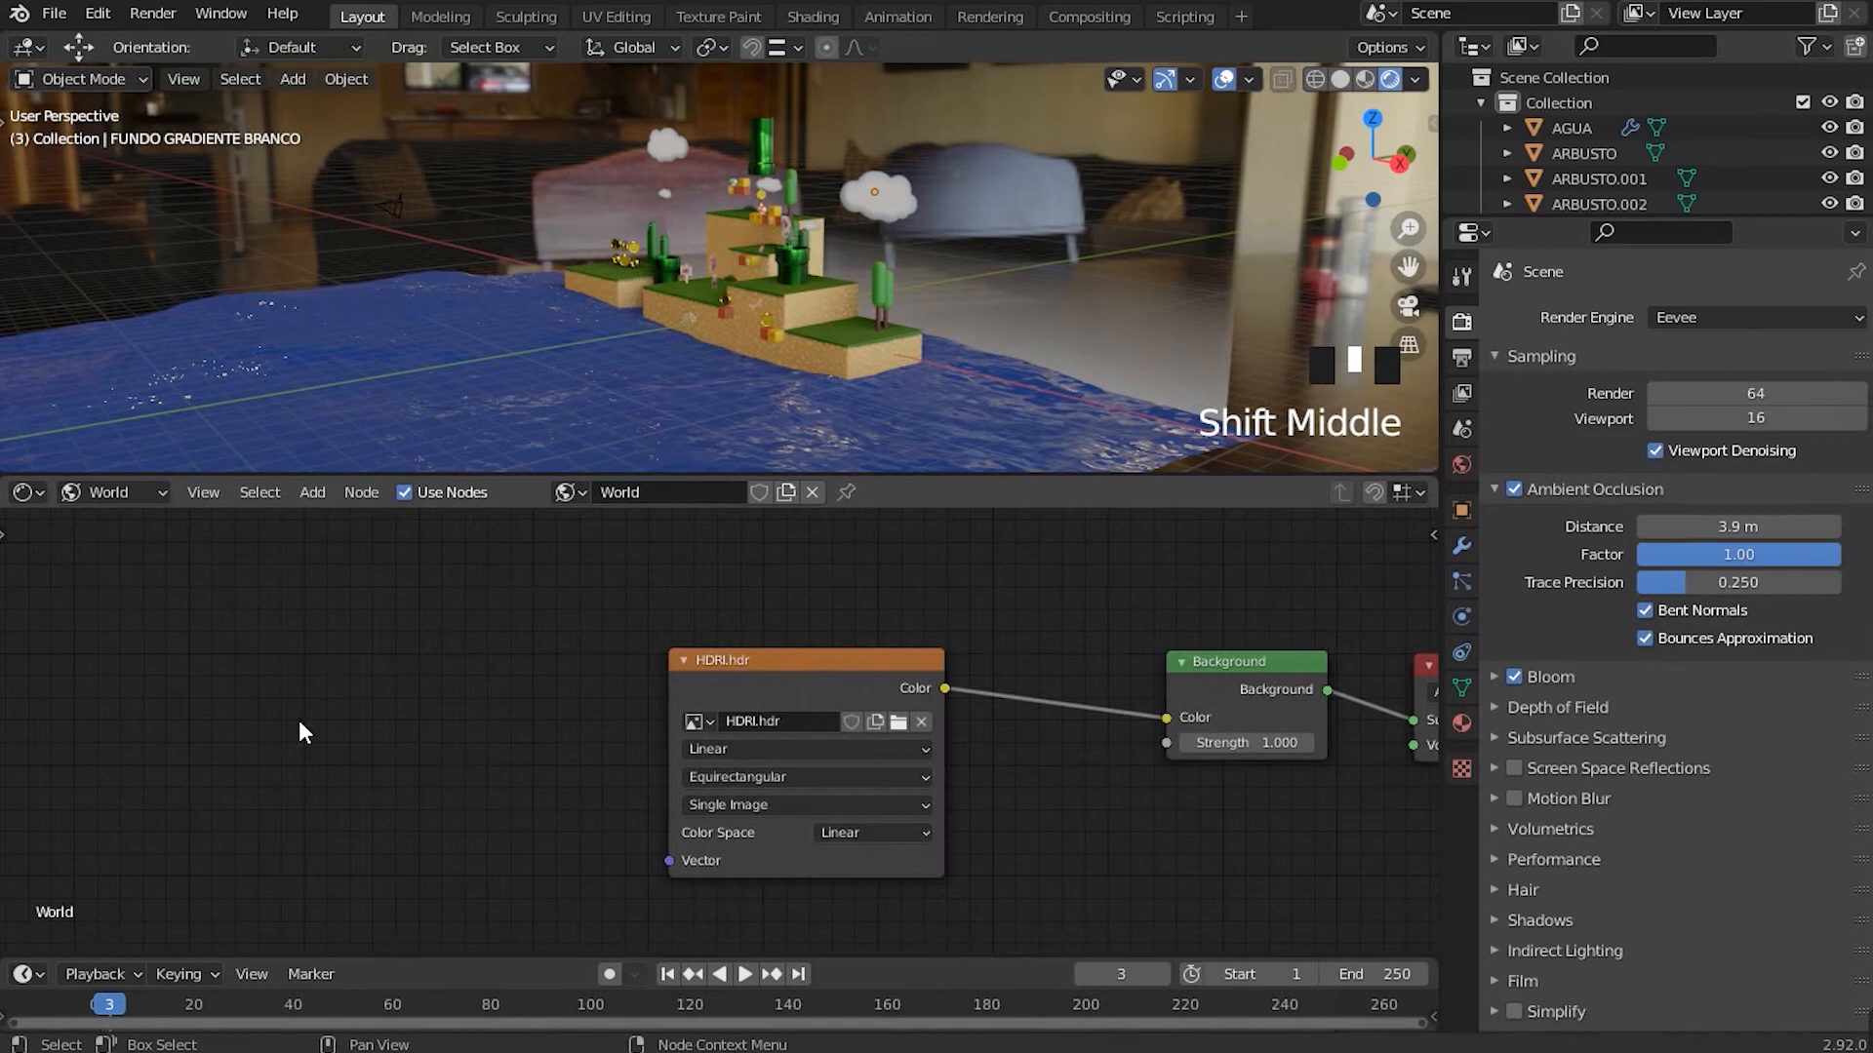
pyautogui.moveTo(626, 310); pyautogui.dragTo(770, 235, button='middle')
pyautogui.scroll(-2, 570, 190)
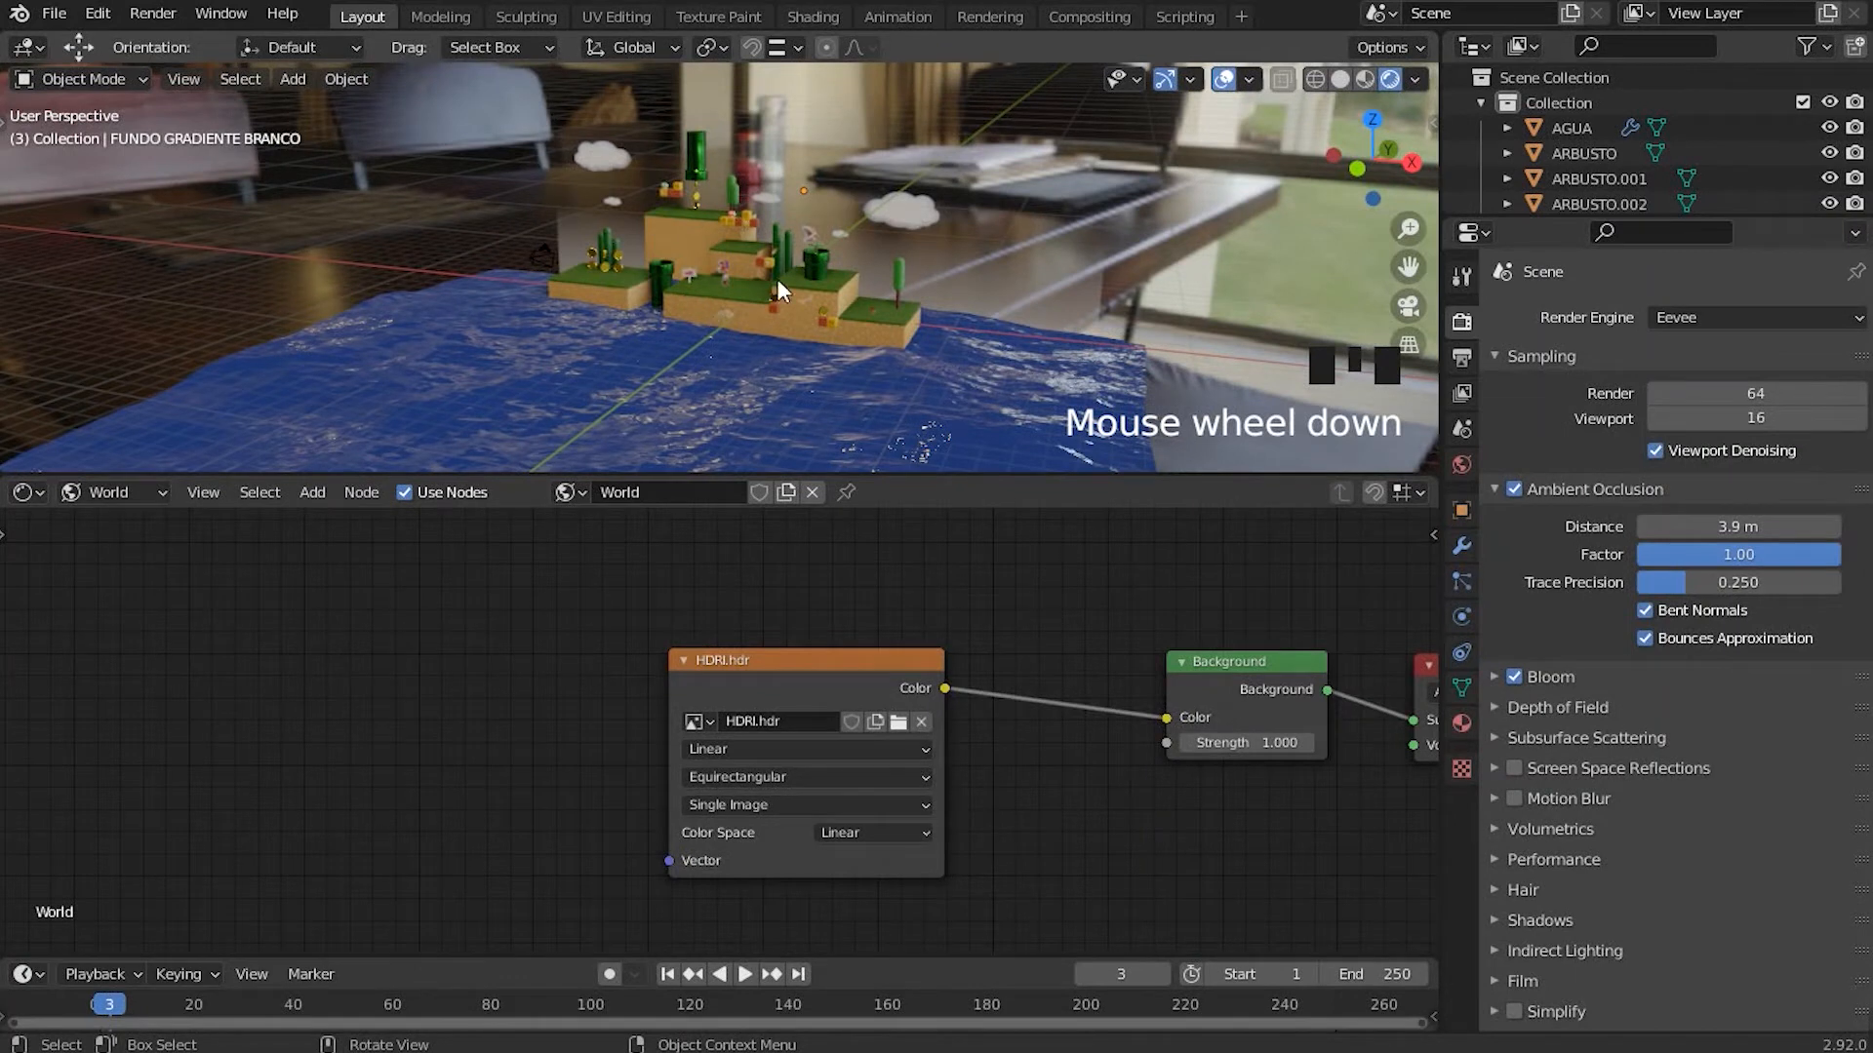
# Step: Add a Mapping node before the HDRI.hdr node and connect its Vector output to the texture's Vector input
pyautogui.keyDown('shift'); pyautogui.moveTo(647, 780); pyautogui.dragTo(743, 770, button='middle'); pyautogui.keyUp('shift')
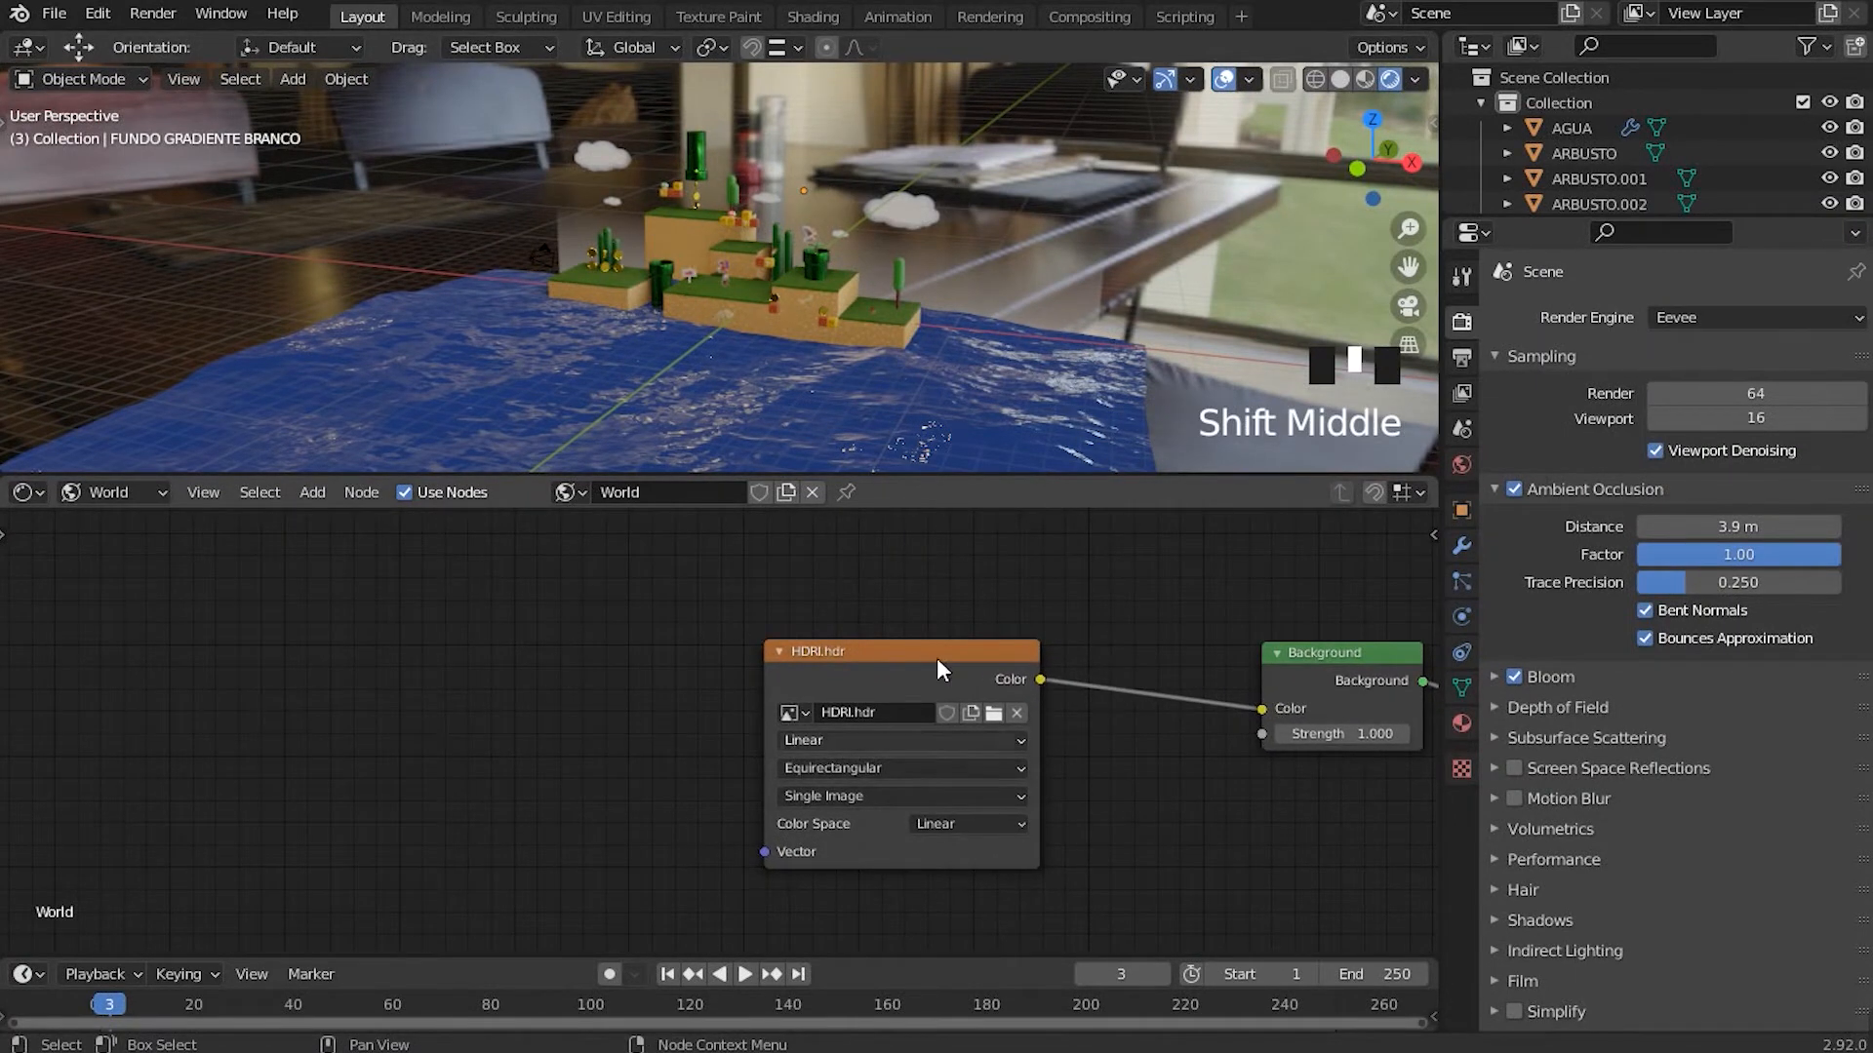
pyautogui.keyDown('shift'); pyautogui.moveTo(530, 732); pyautogui.dragTo(649, 715, button='middle'); pyautogui.keyUp('shift')
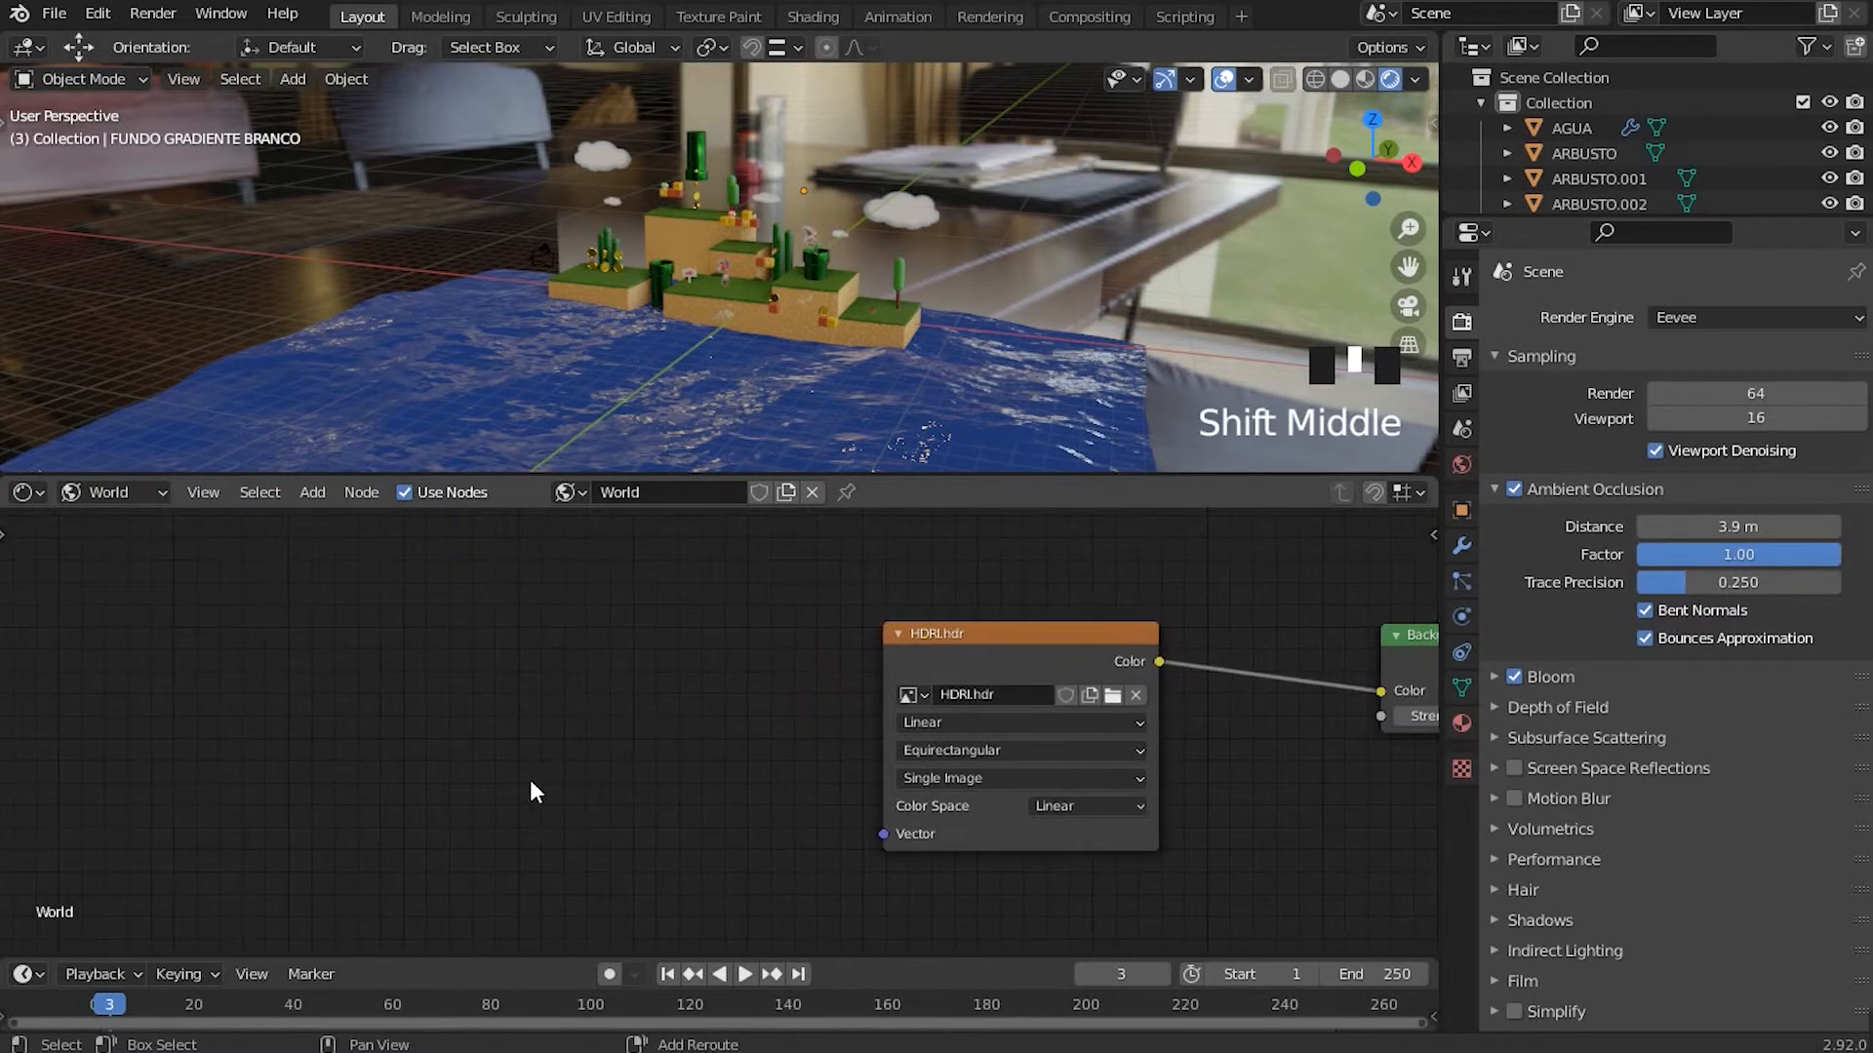
pyautogui.keyDown('shift'); pyautogui.click(490, 740); pyautogui.keyUp('shift')
pyautogui.hotkey('shift', 'a')
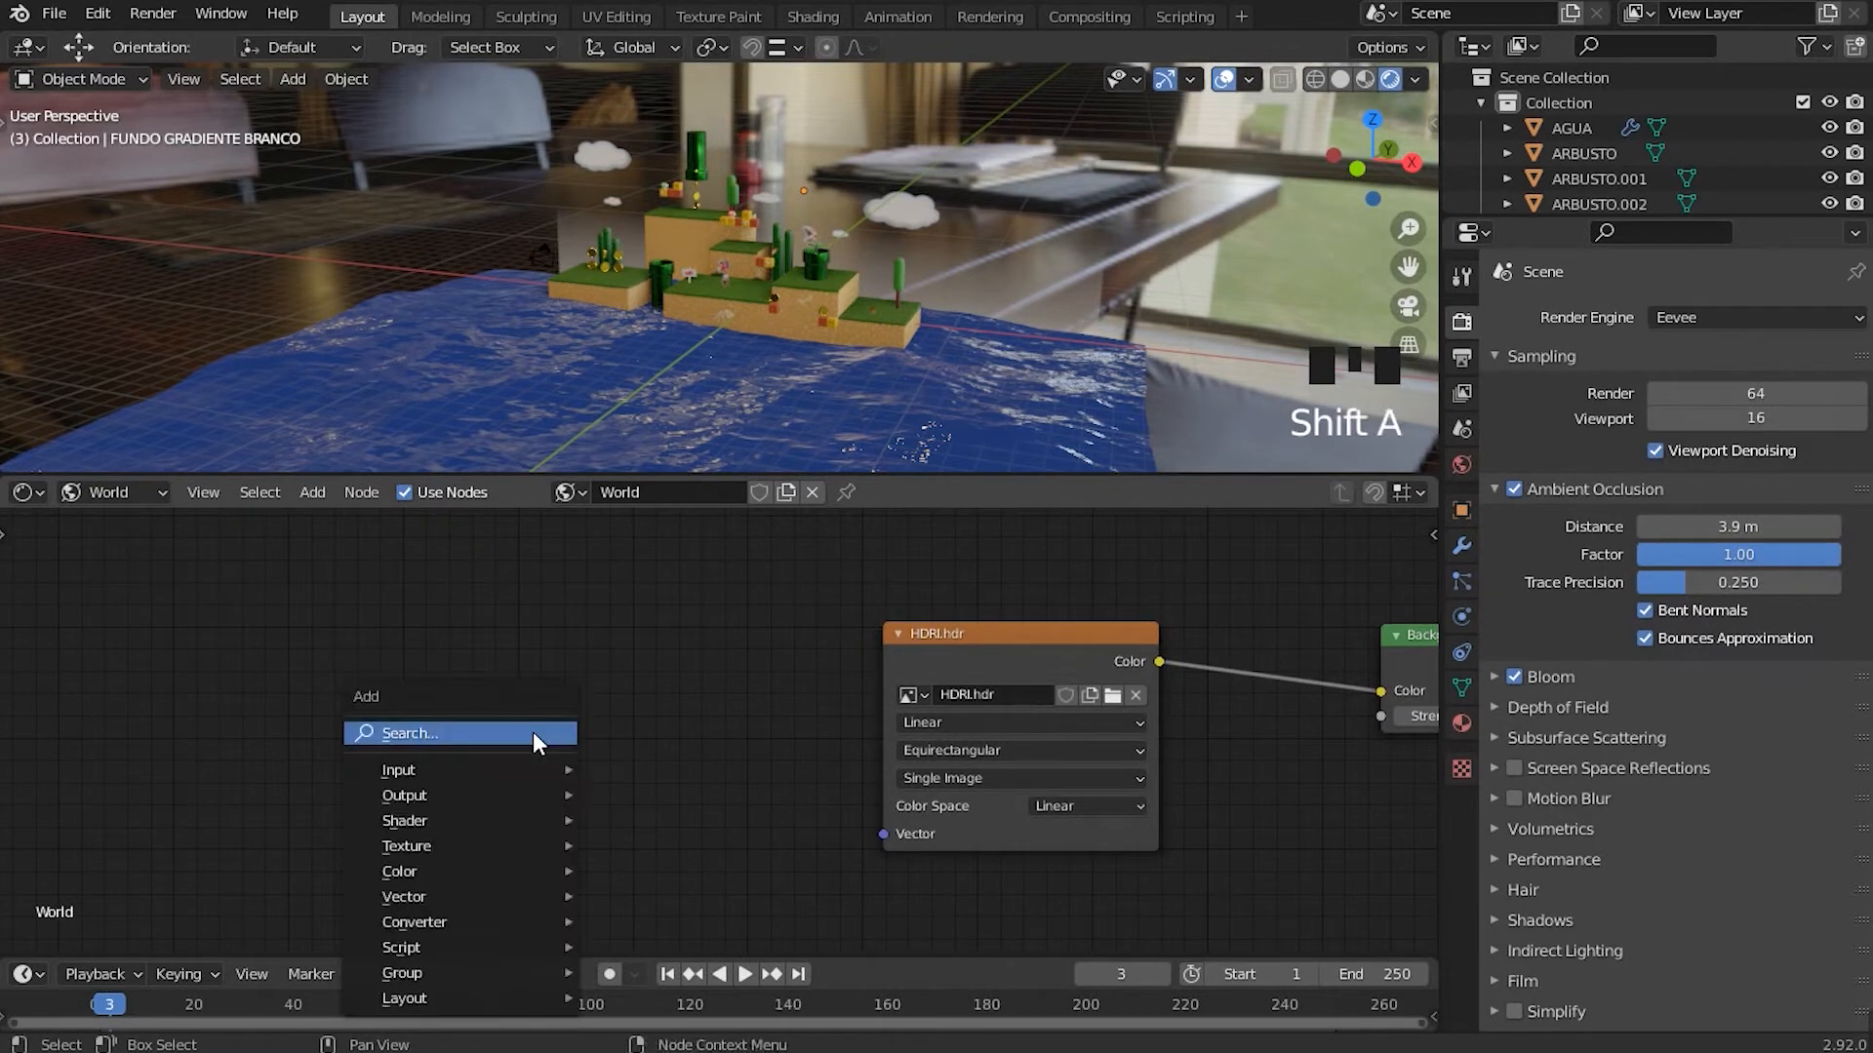
pyautogui.click(458, 737)
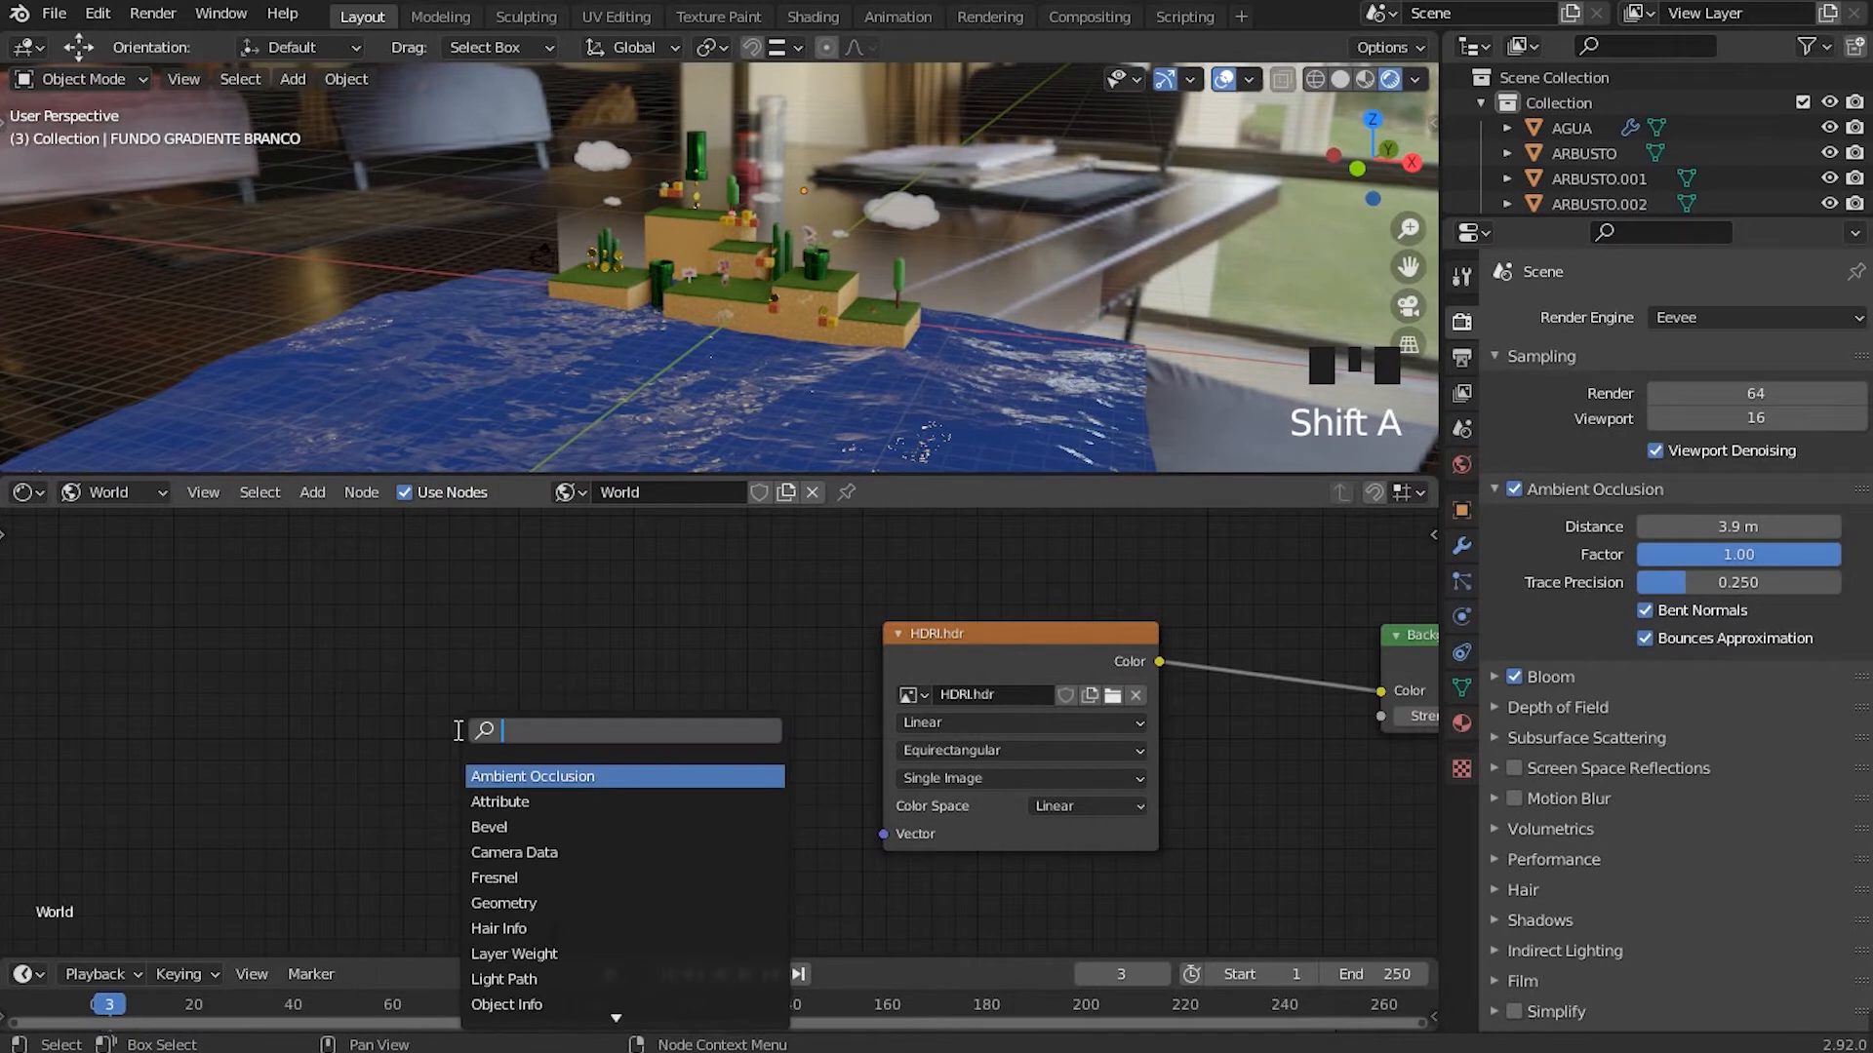
pyautogui.write('MAPP')
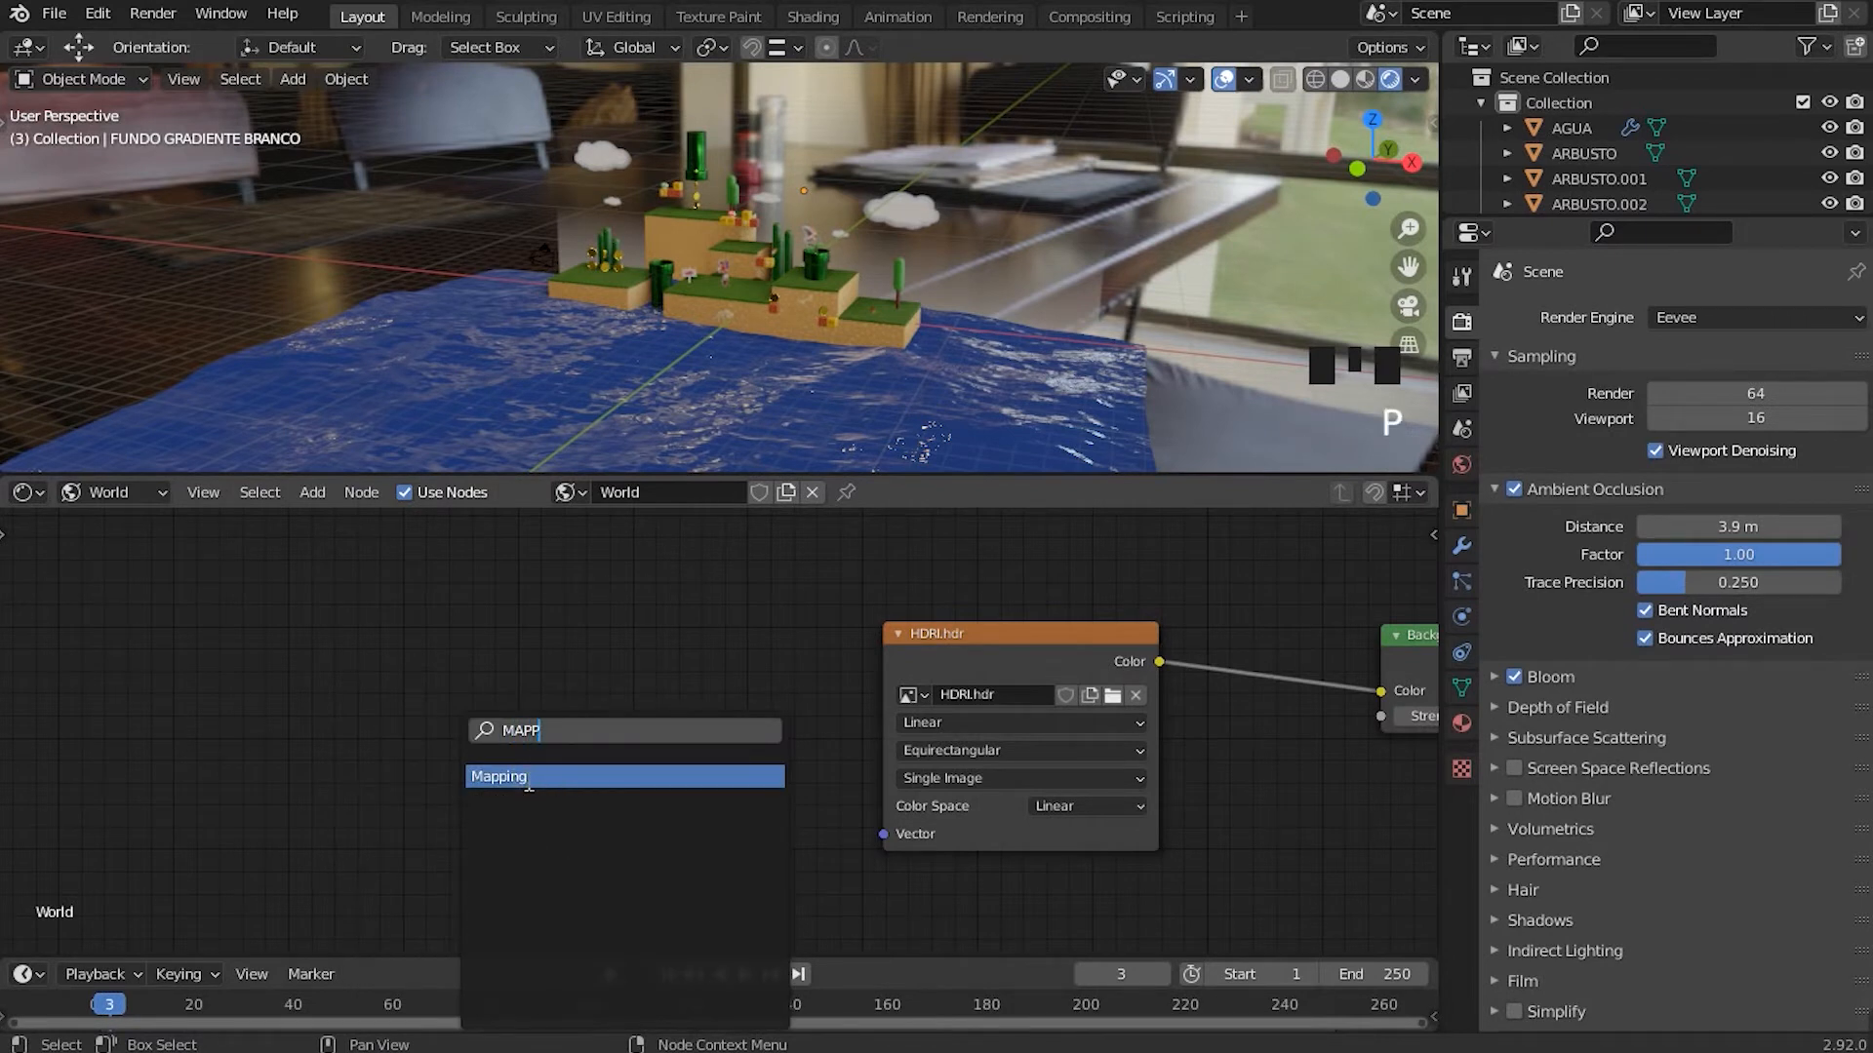
pyautogui.press('Return')
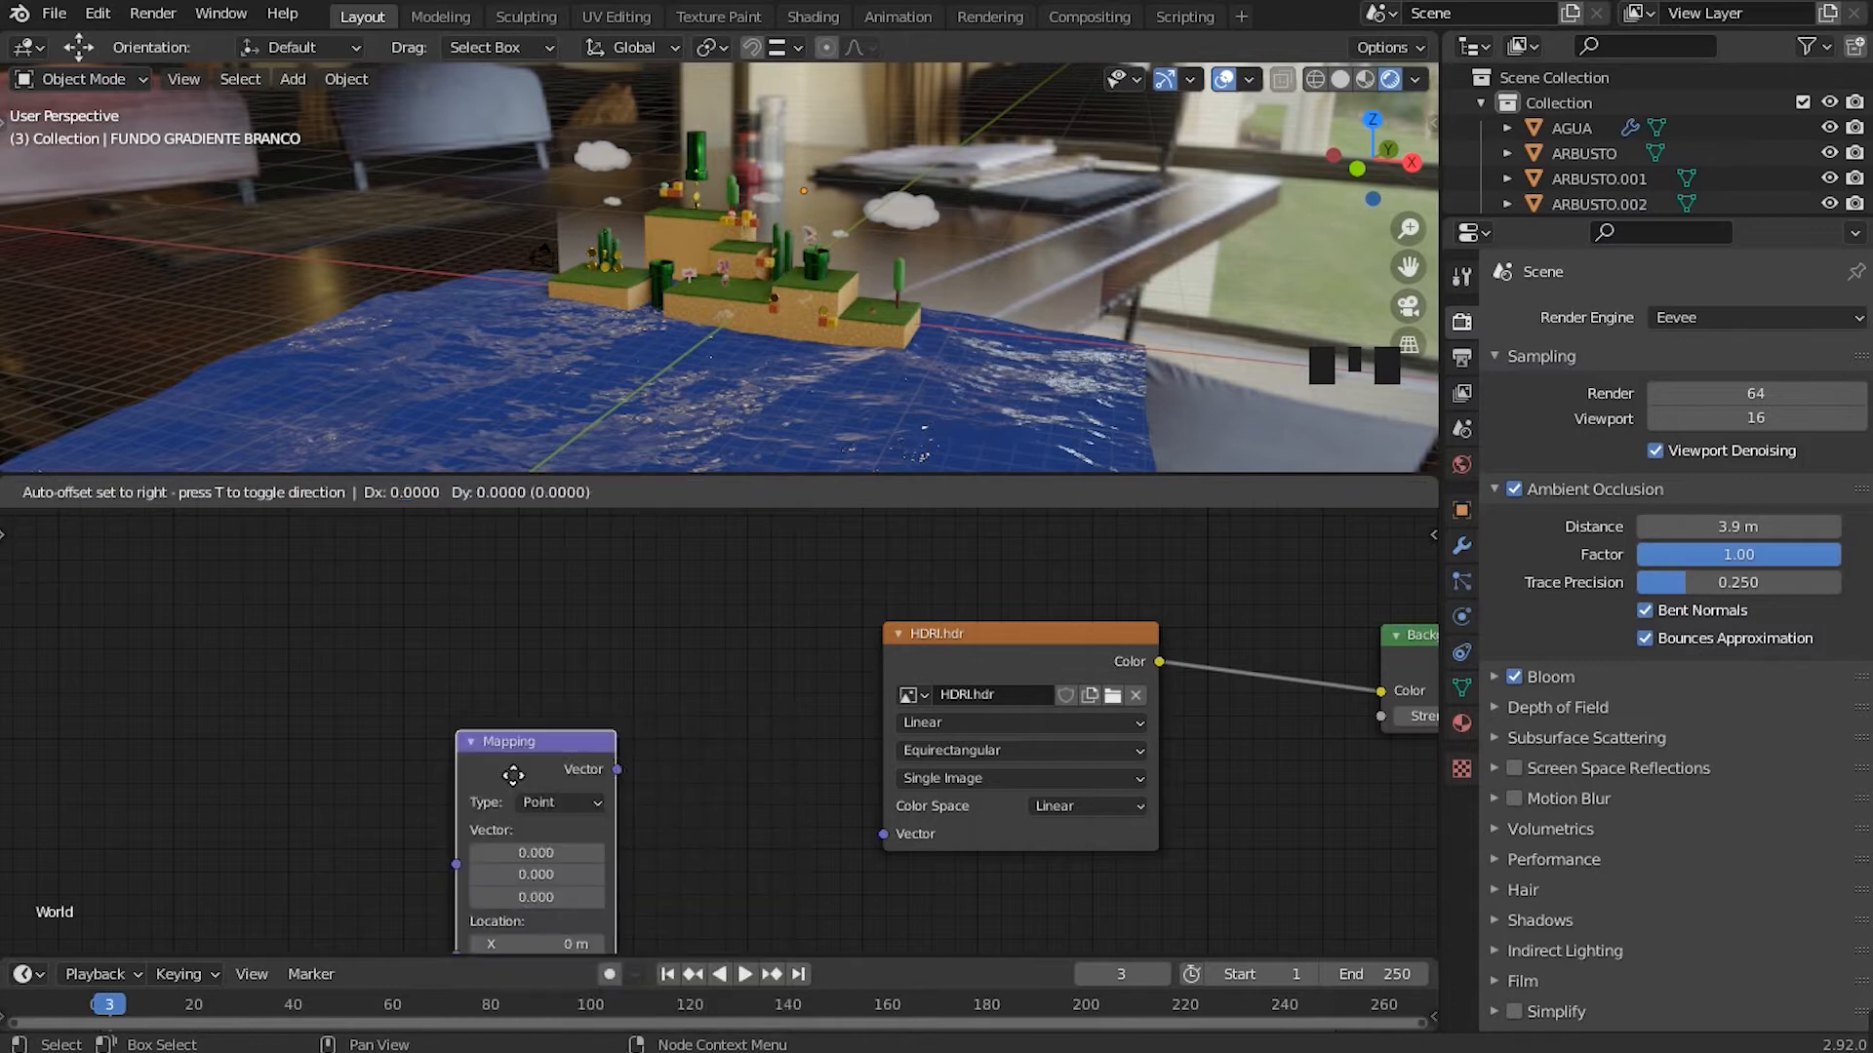
pyautogui.click(673, 669)
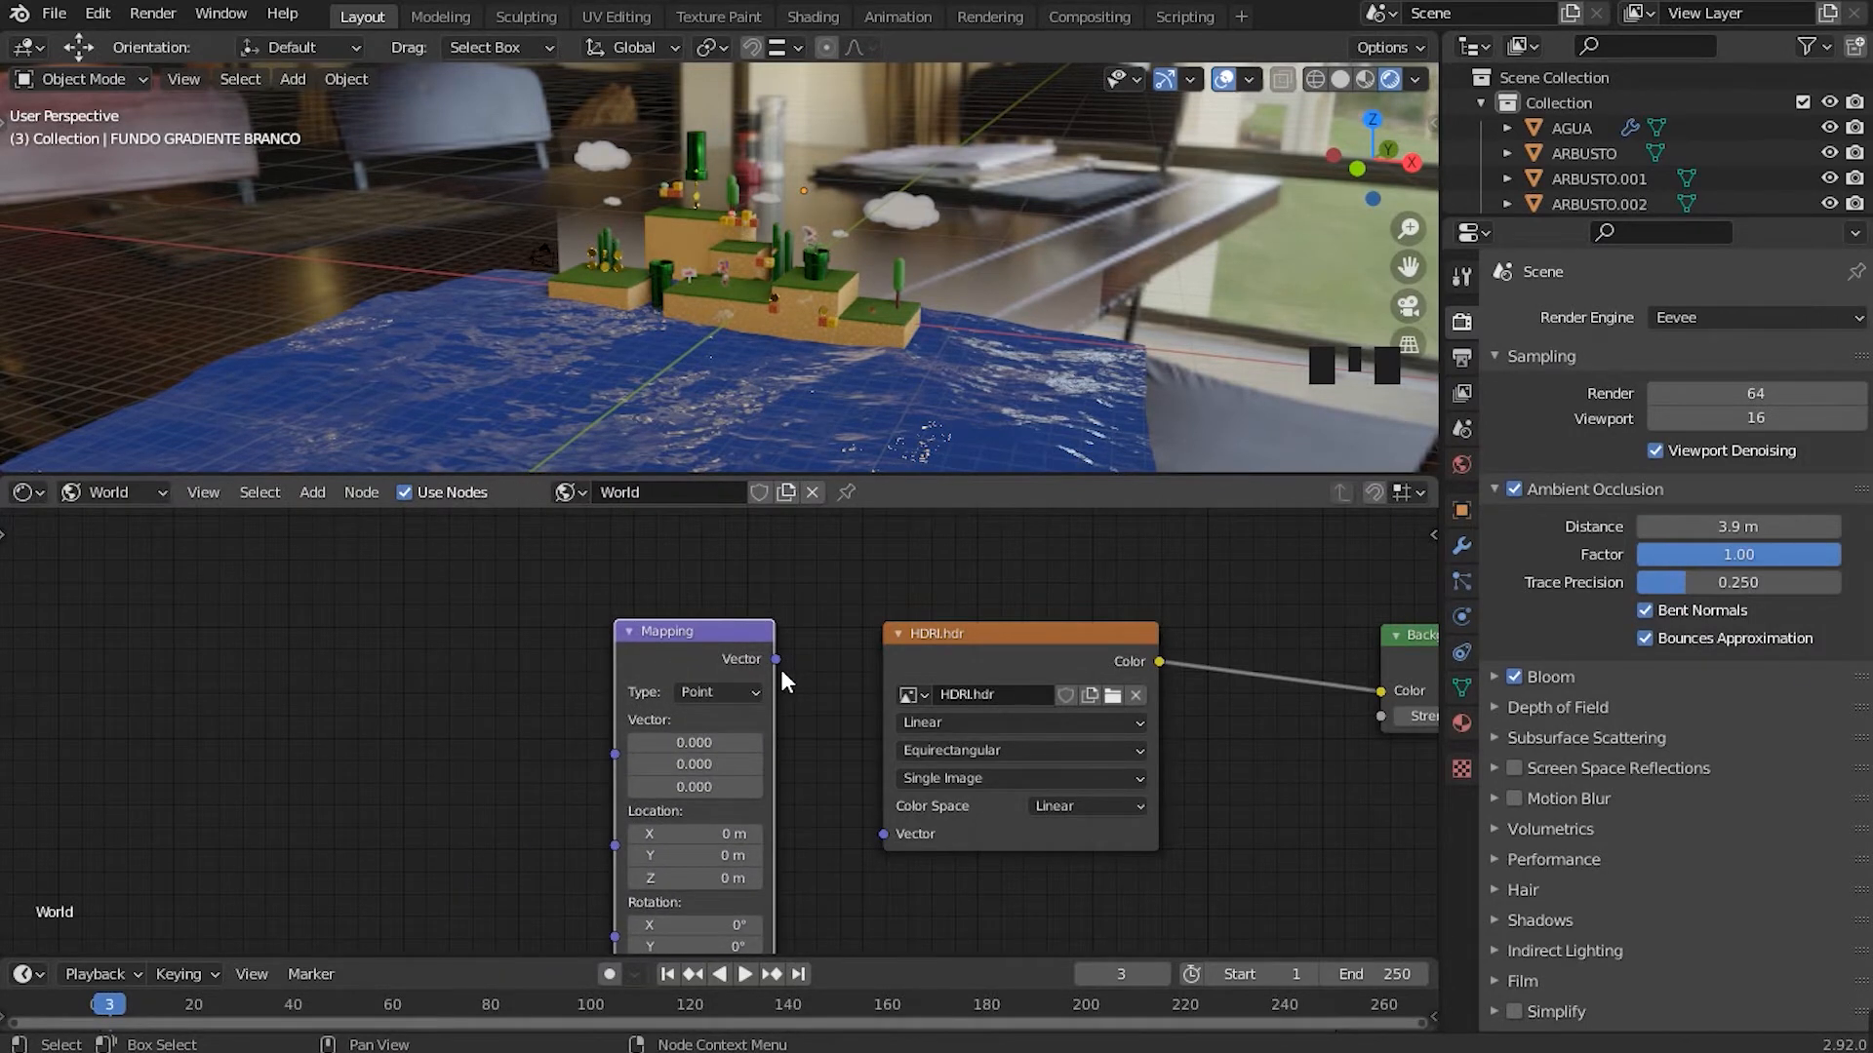
pyautogui.moveTo(775, 659); pyautogui.dragTo(874, 834)
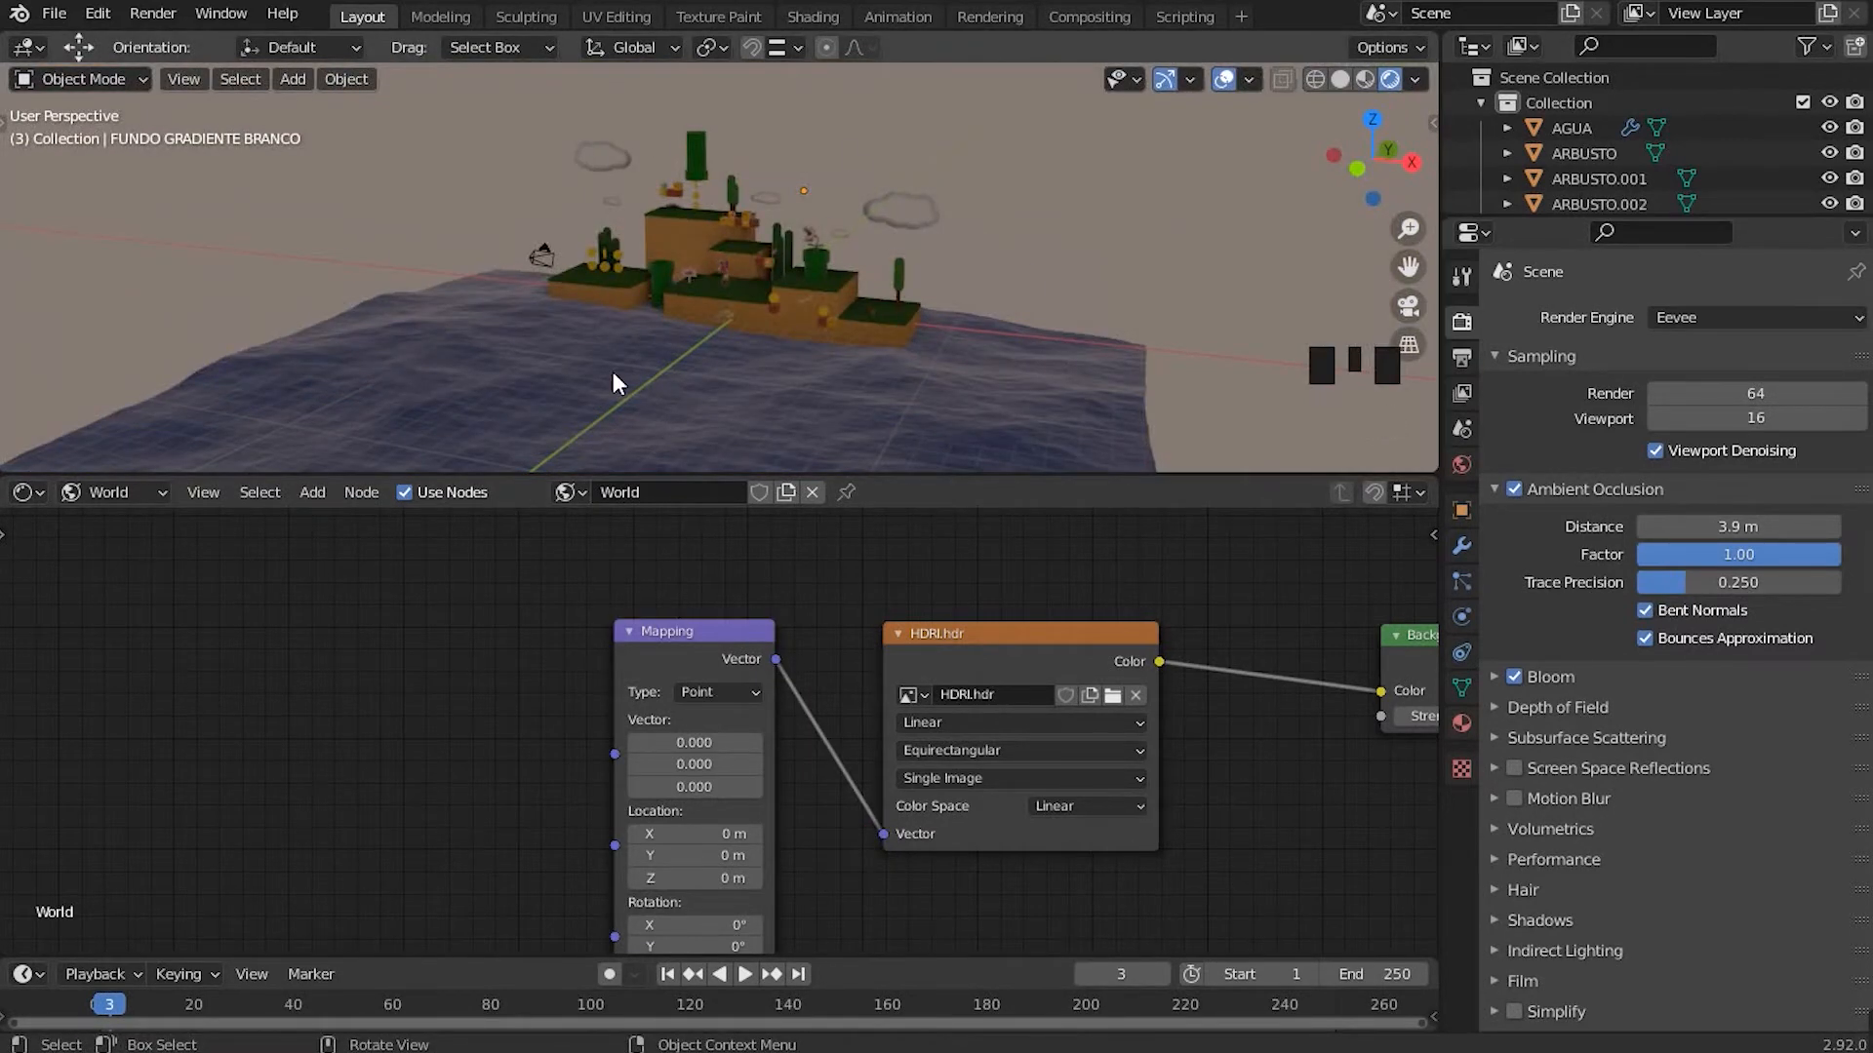
# Step: Add a Texture Coordinate node before the Mapping node and connect its Generated output to the Mapping node's Vector input
pyautogui.keyDown('shift'); pyautogui.moveTo(452, 773); pyautogui.dragTo(680, 778, button='middle'); pyautogui.keyUp('shift')
pyautogui.keyDown('shift'); pyautogui.click(539, 740); pyautogui.keyUp('shift')
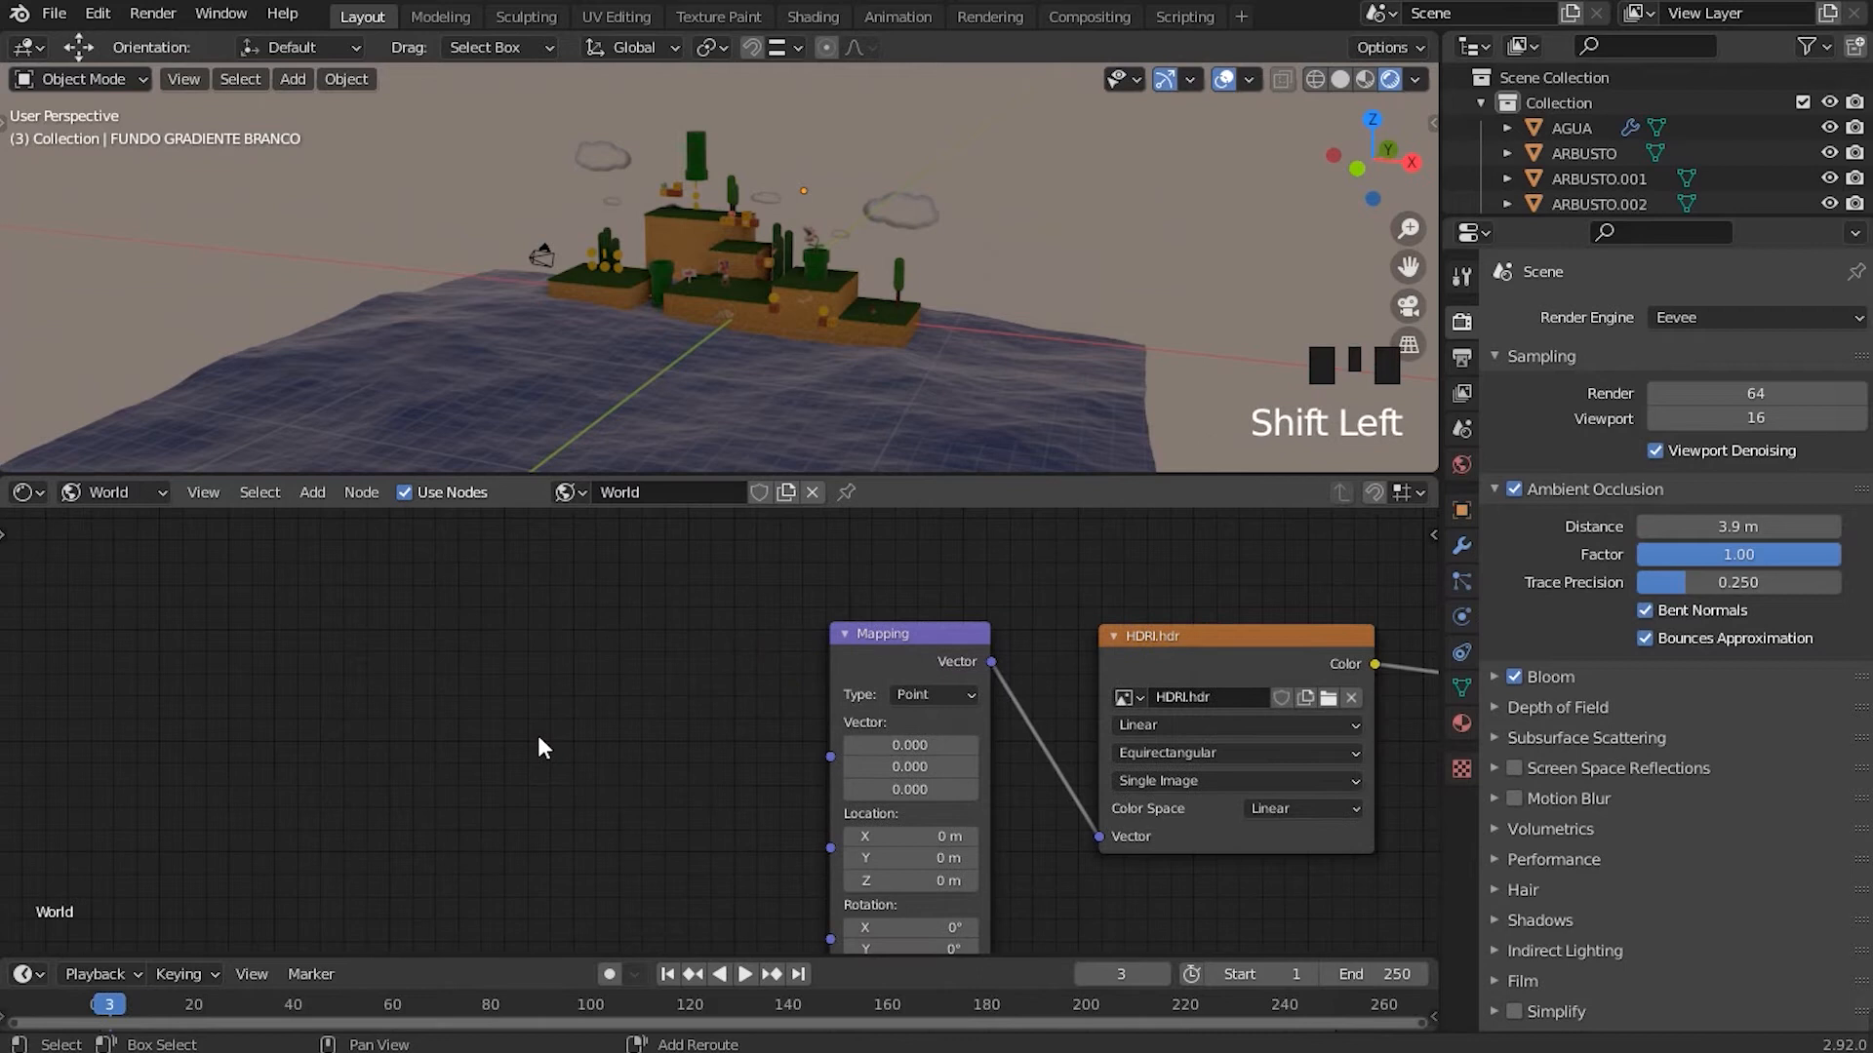
pyautogui.hotkey('shift', 'a')
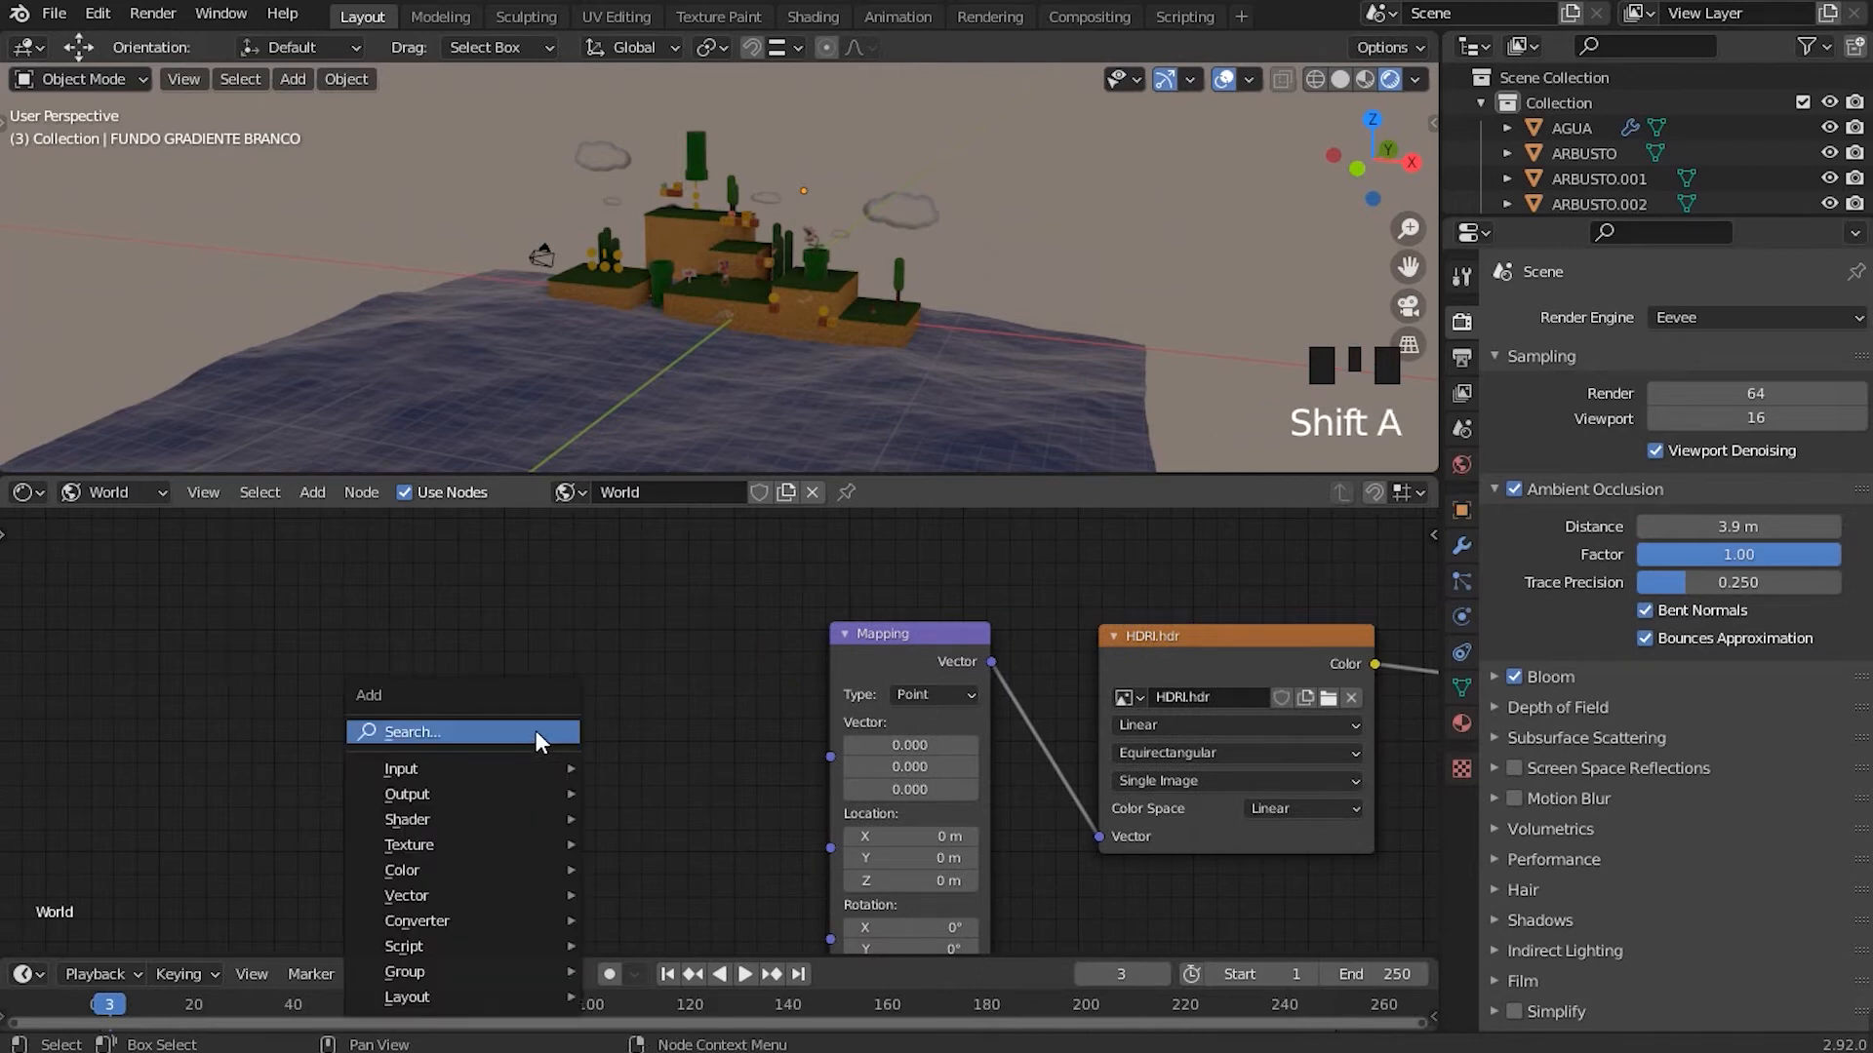
pyautogui.click(445, 733)
pyautogui.write('TEXTURE')
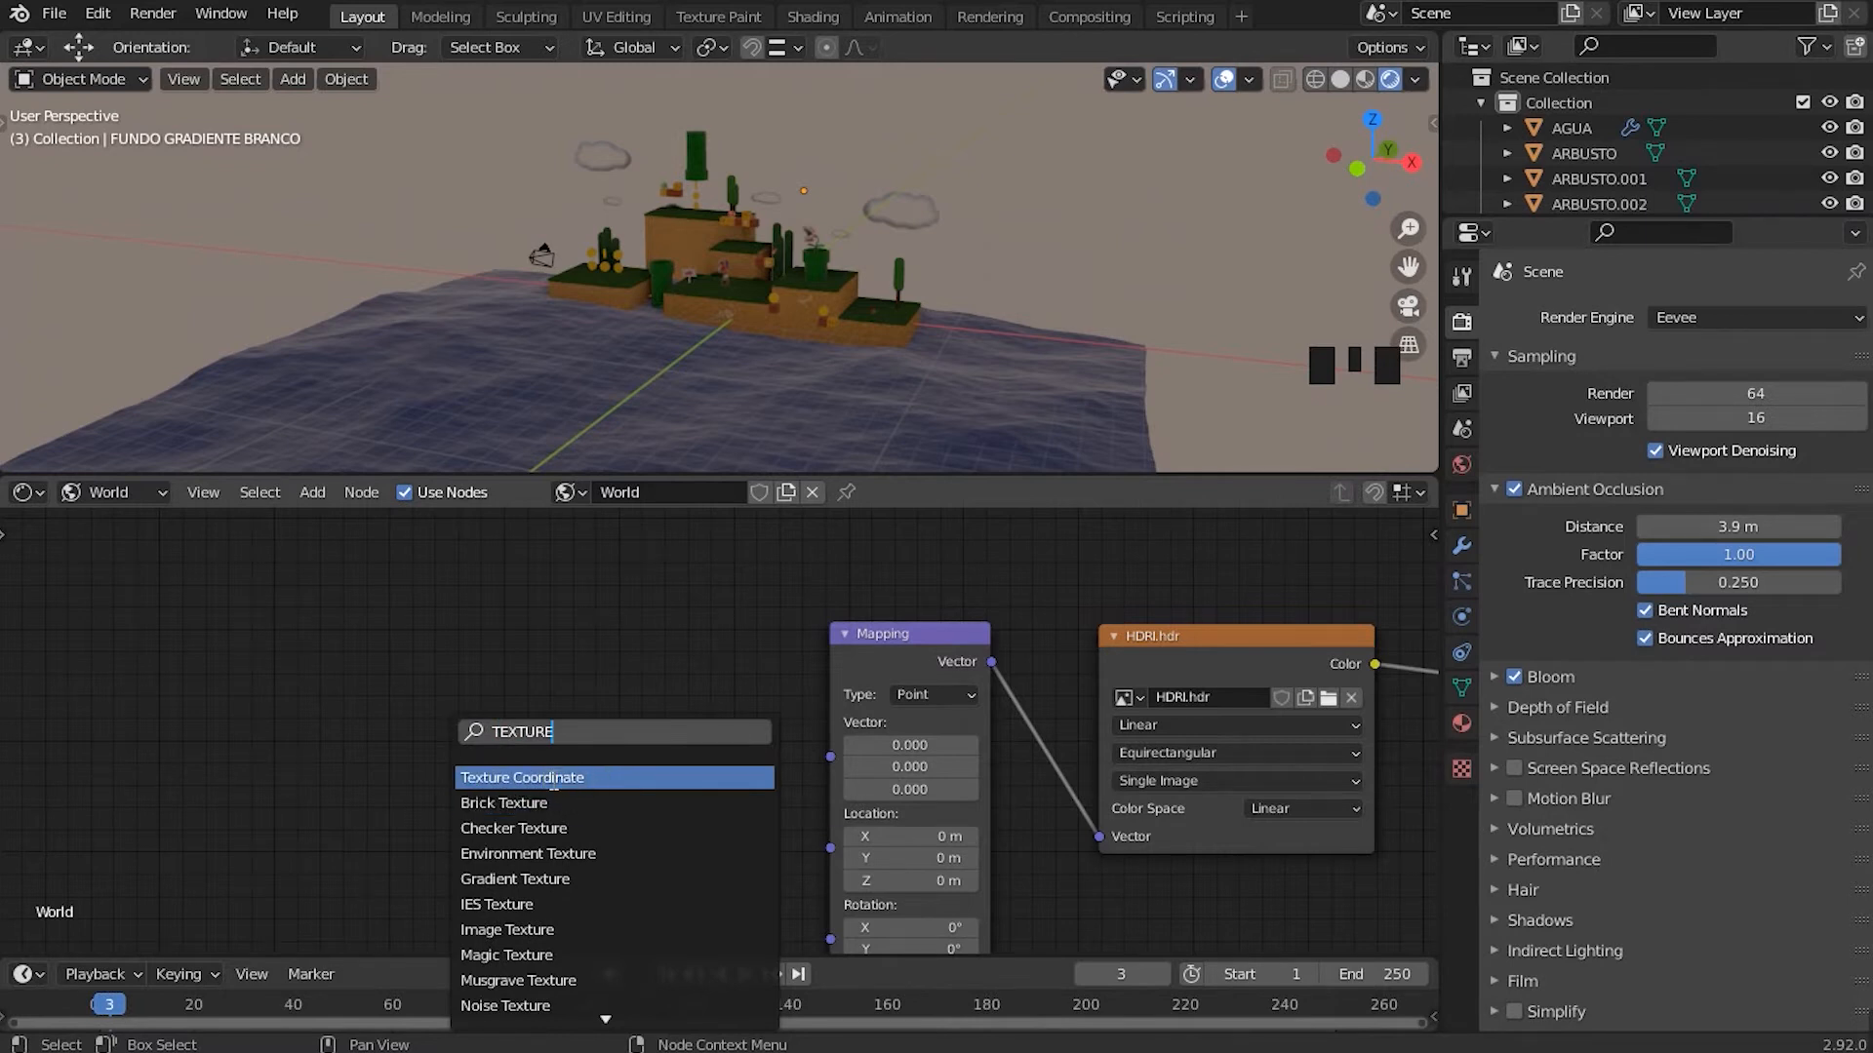
pyautogui.click(553, 781)
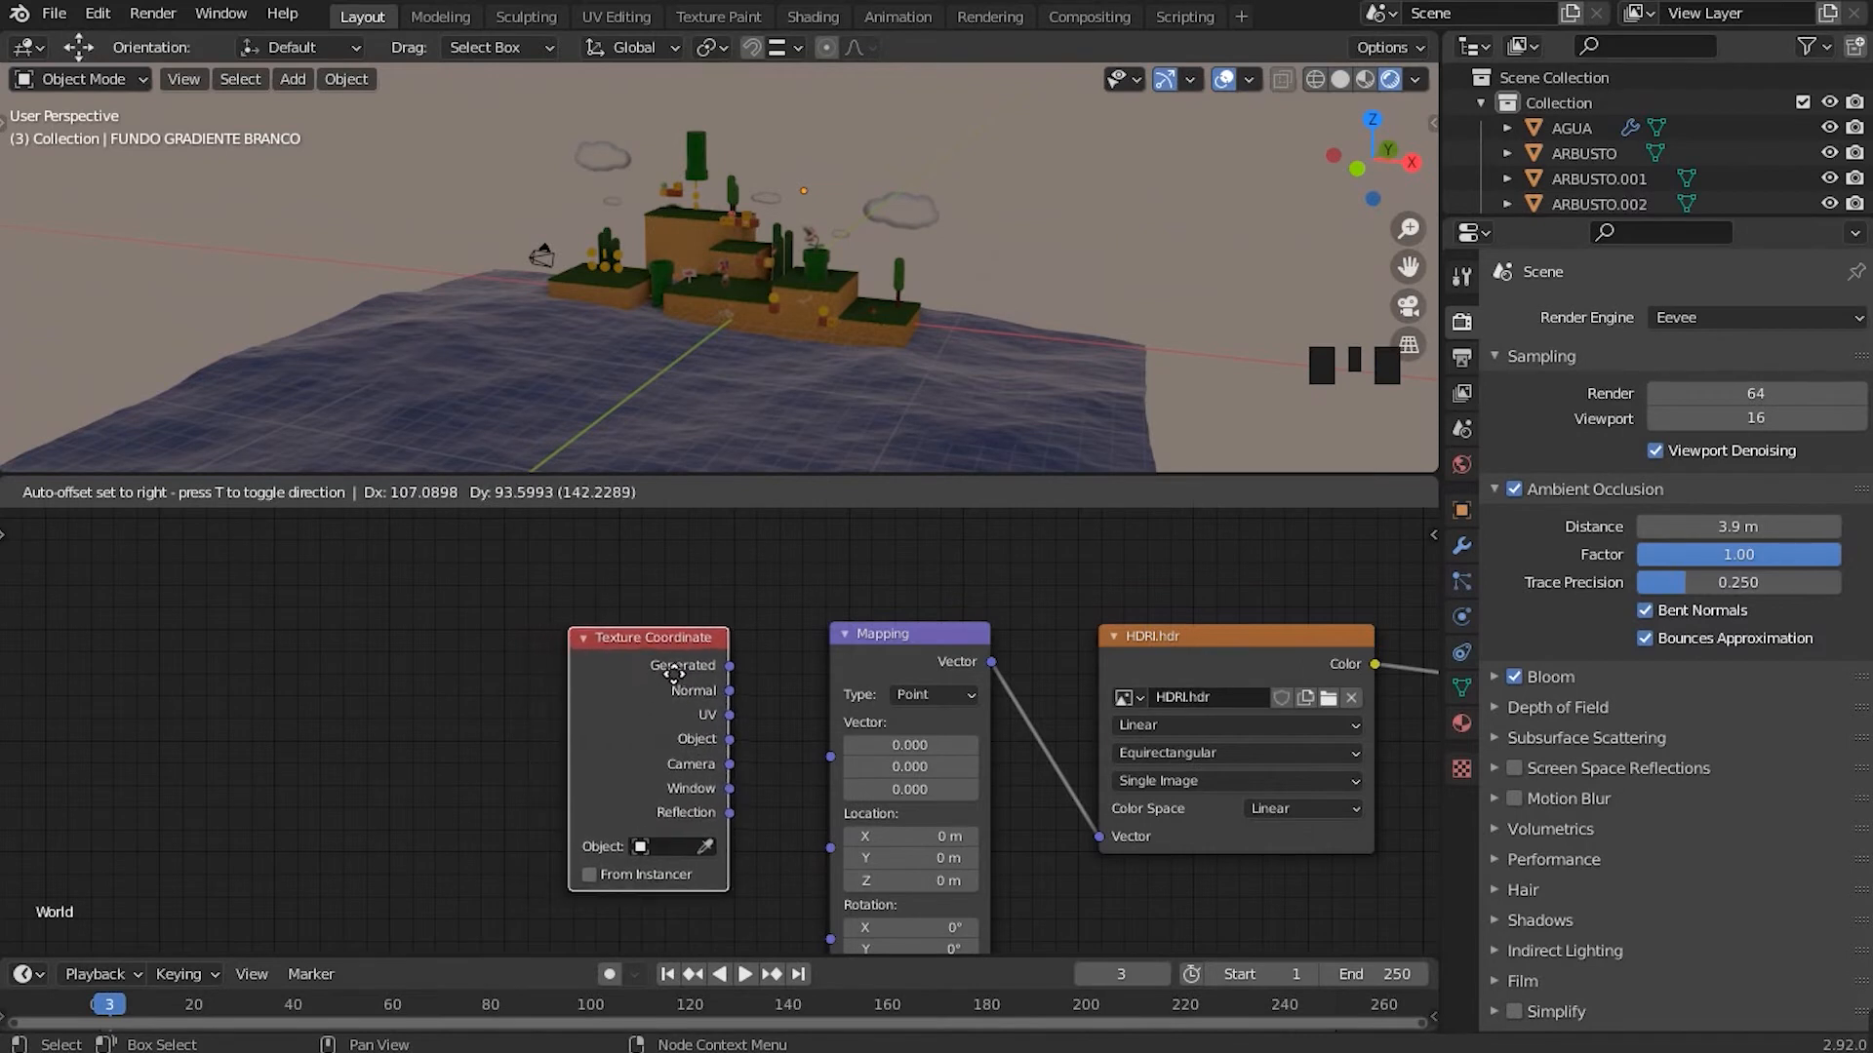
pyautogui.click(674, 680)
pyautogui.moveTo(732, 672); pyautogui.dragTo(831, 756)
# Step: Examine the HDRI-lit island in the viewport and the Mapping node's location, rotation and scale settings
pyautogui.scroll(-3, 804, 301)
pyautogui.moveTo(804, 301); pyautogui.dragTo(804, 361, button='middle')
pyautogui.scroll(1, 932, 633)
pyautogui.keyDown('shift'); pyautogui.moveTo(973, 839); pyautogui.dragTo(921, 766, button='middle'); pyautogui.keyUp('shift')
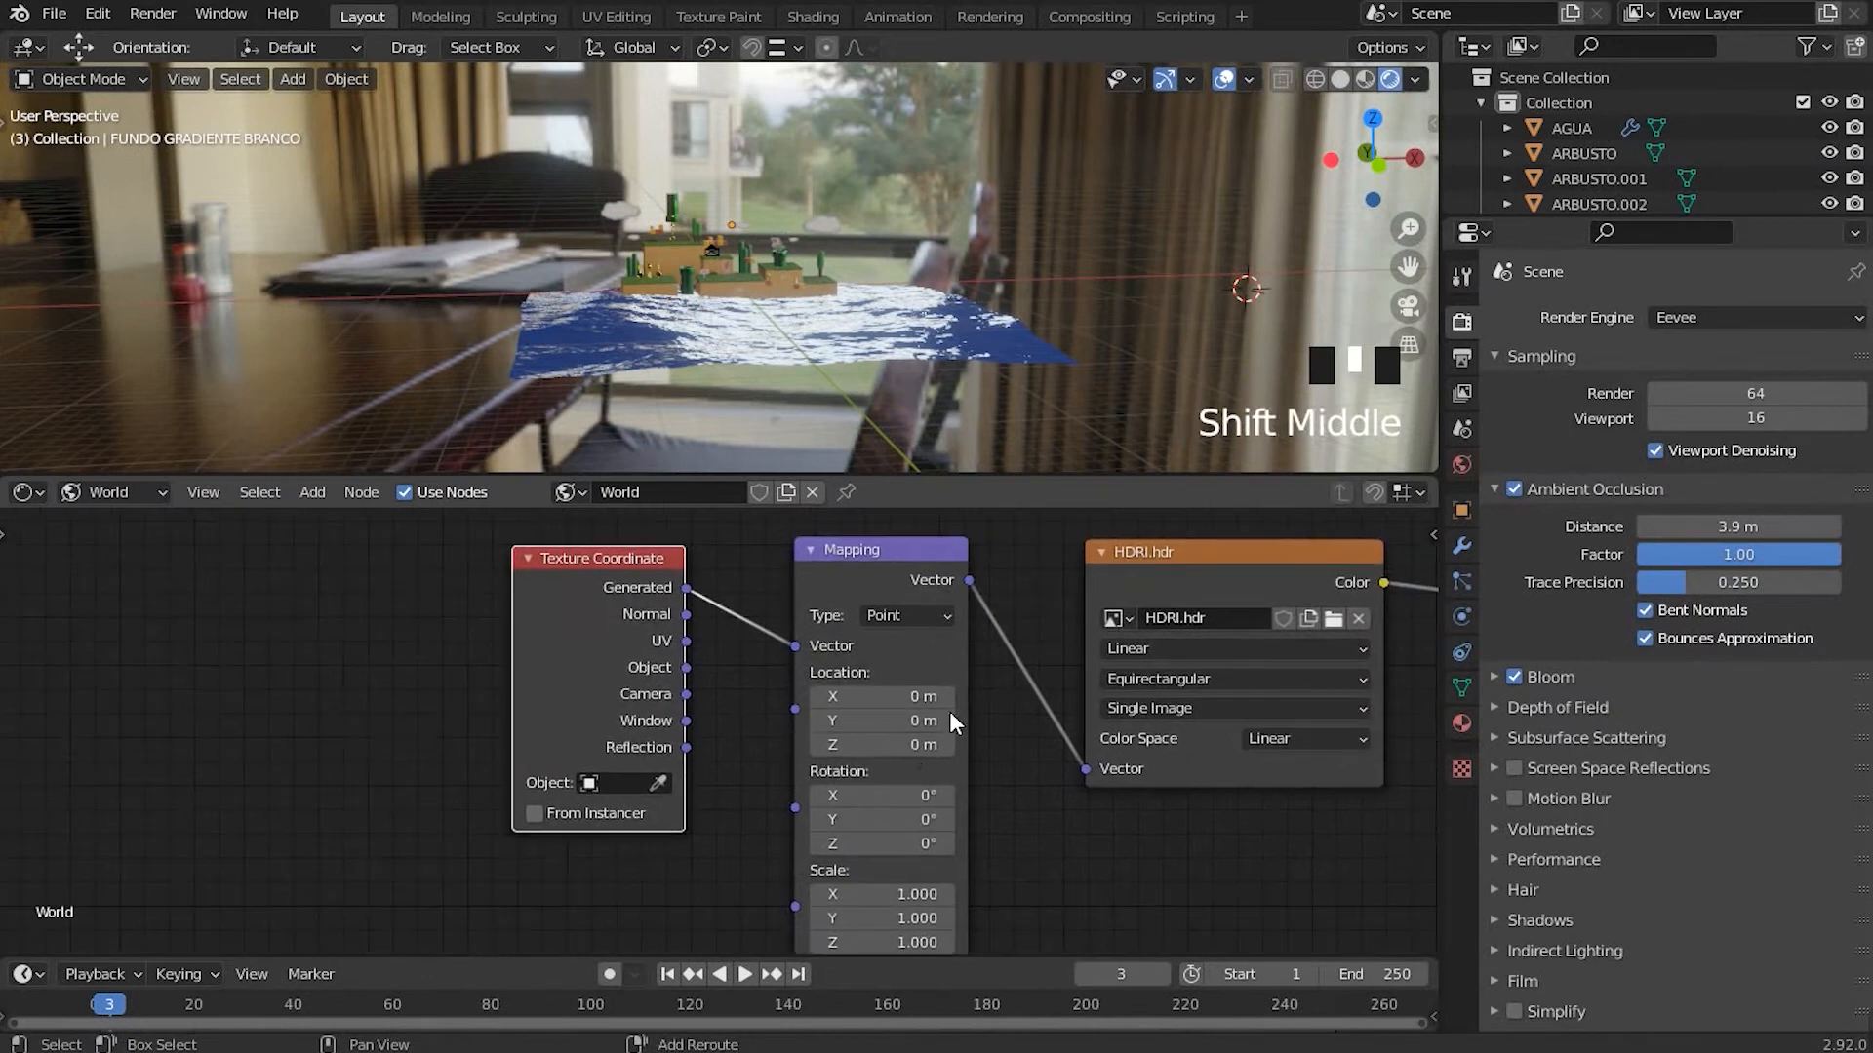
pyautogui.keyDown('shift'); pyautogui.moveTo(847, 890); pyautogui.dragTo(807, 890, button='middle'); pyautogui.keyUp('shift')
pyautogui.keyDown('shift'); pyautogui.moveTo(891, 708); pyautogui.dragTo(884, 656, button='middle'); pyautogui.keyUp('shift')
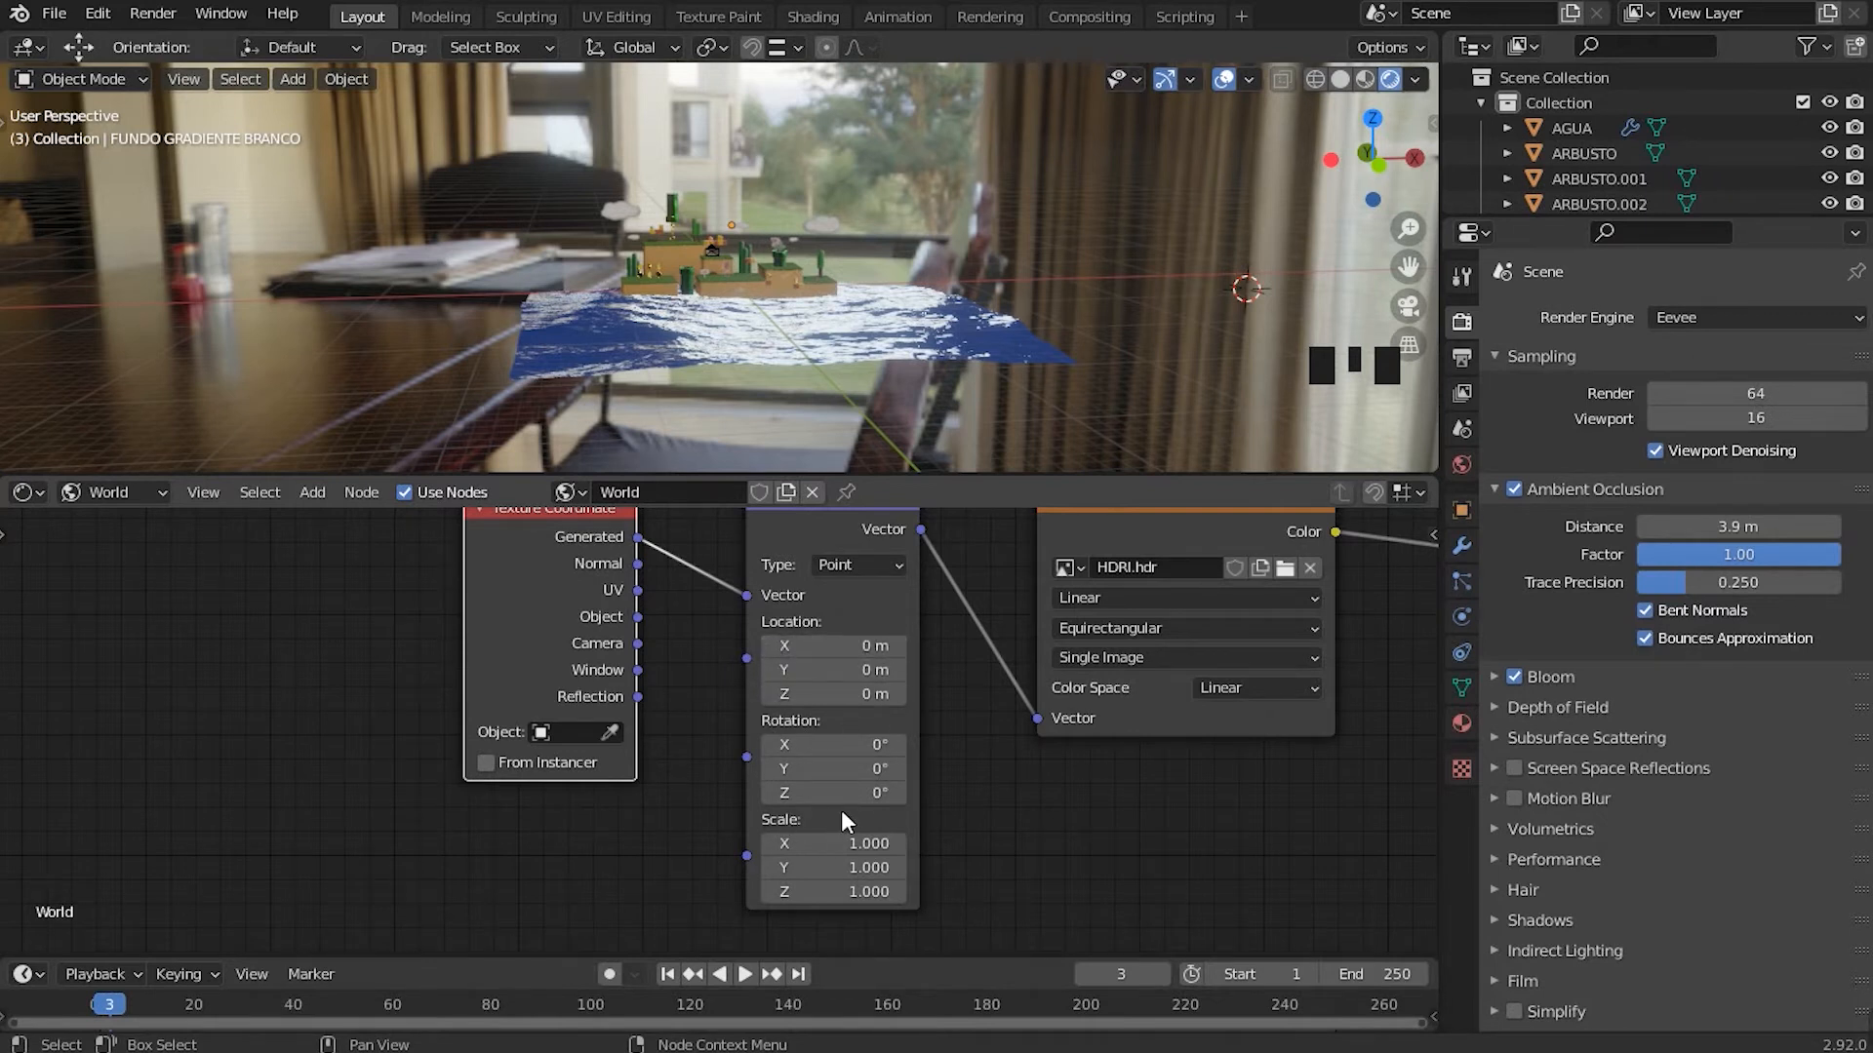
pyautogui.click(810, 647)
pyautogui.moveTo(810, 648); pyautogui.dragTo(821, 895)
pyautogui.click(821, 700)
pyautogui.scroll(3, 761, 411)
pyautogui.moveTo(878, 430); pyautogui.dragTo(810, 344, button='middle')
pyautogui.scroll(3, 880, 432)
pyautogui.scroll(2, 810, 341)
pyautogui.scroll(-2, 820, 337)
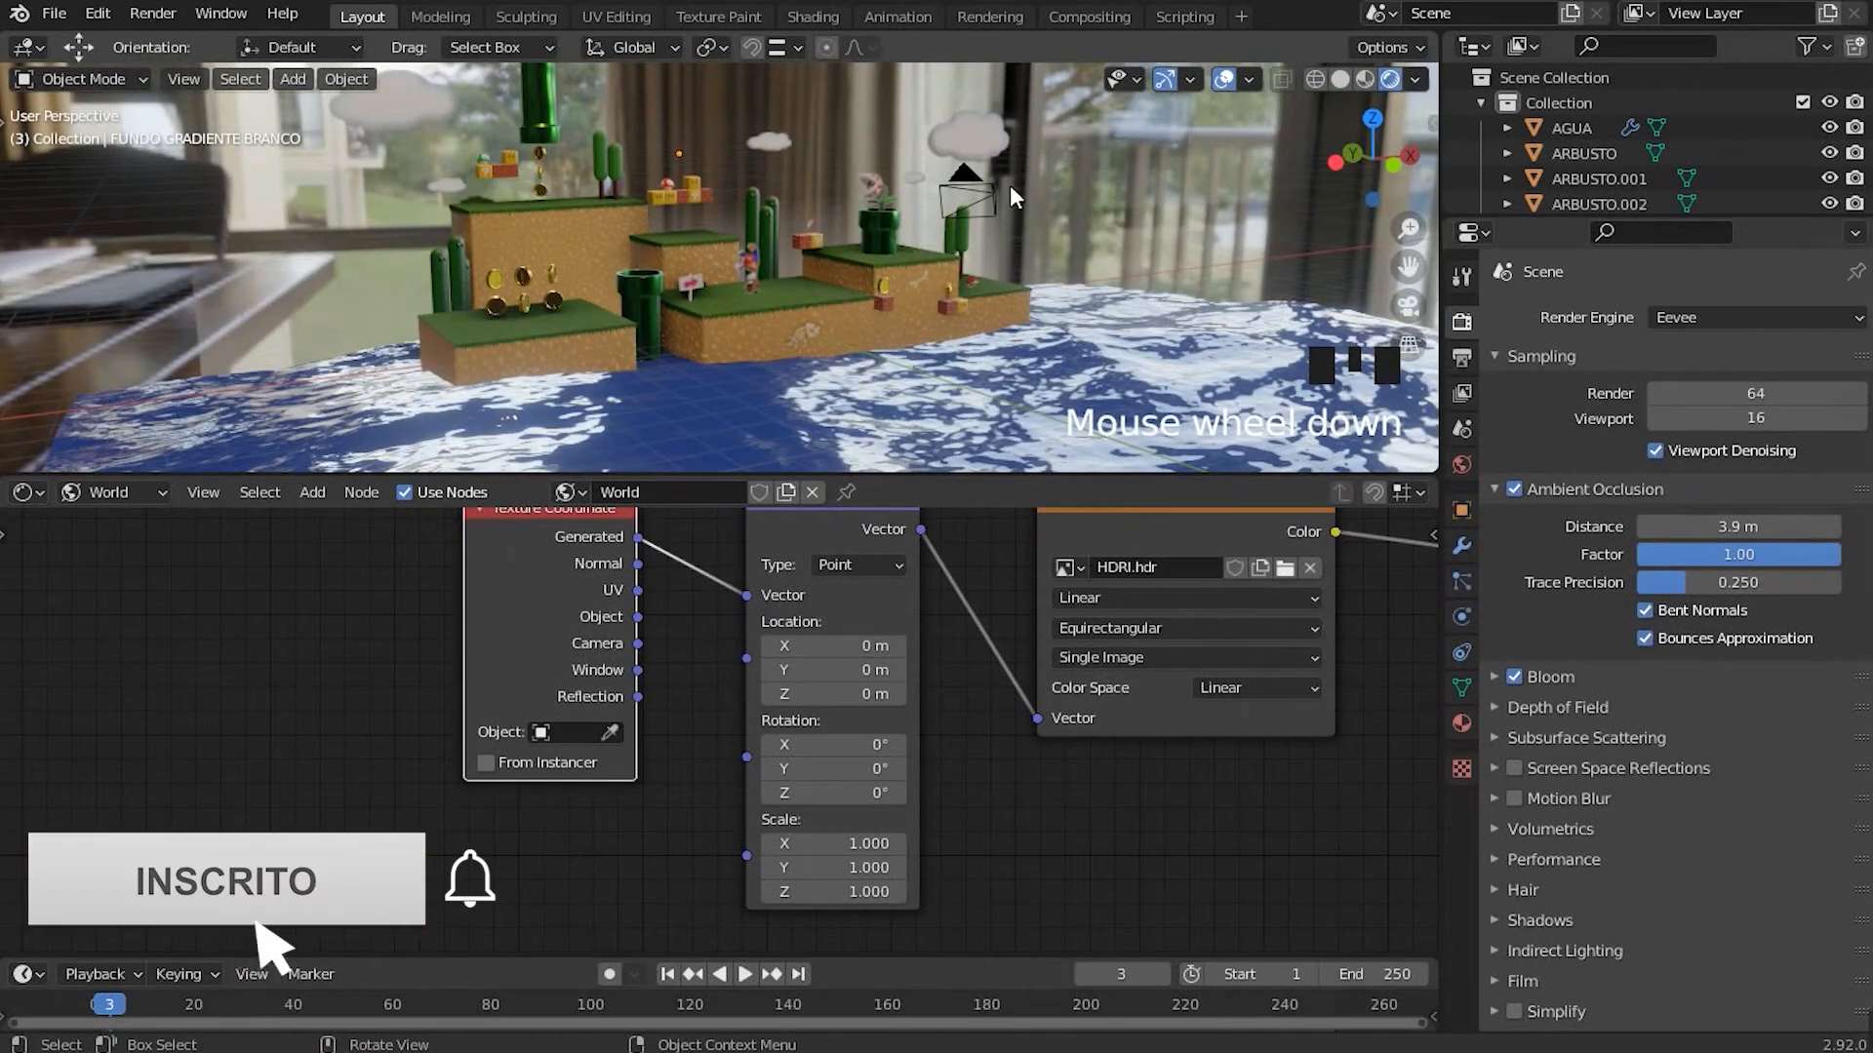
# Step: Show the scene through the camera and enlarge the 3D viewport so the whole camera frame fits
pyautogui.press('KP_0')
pyautogui.scroll(4, 885, 278)
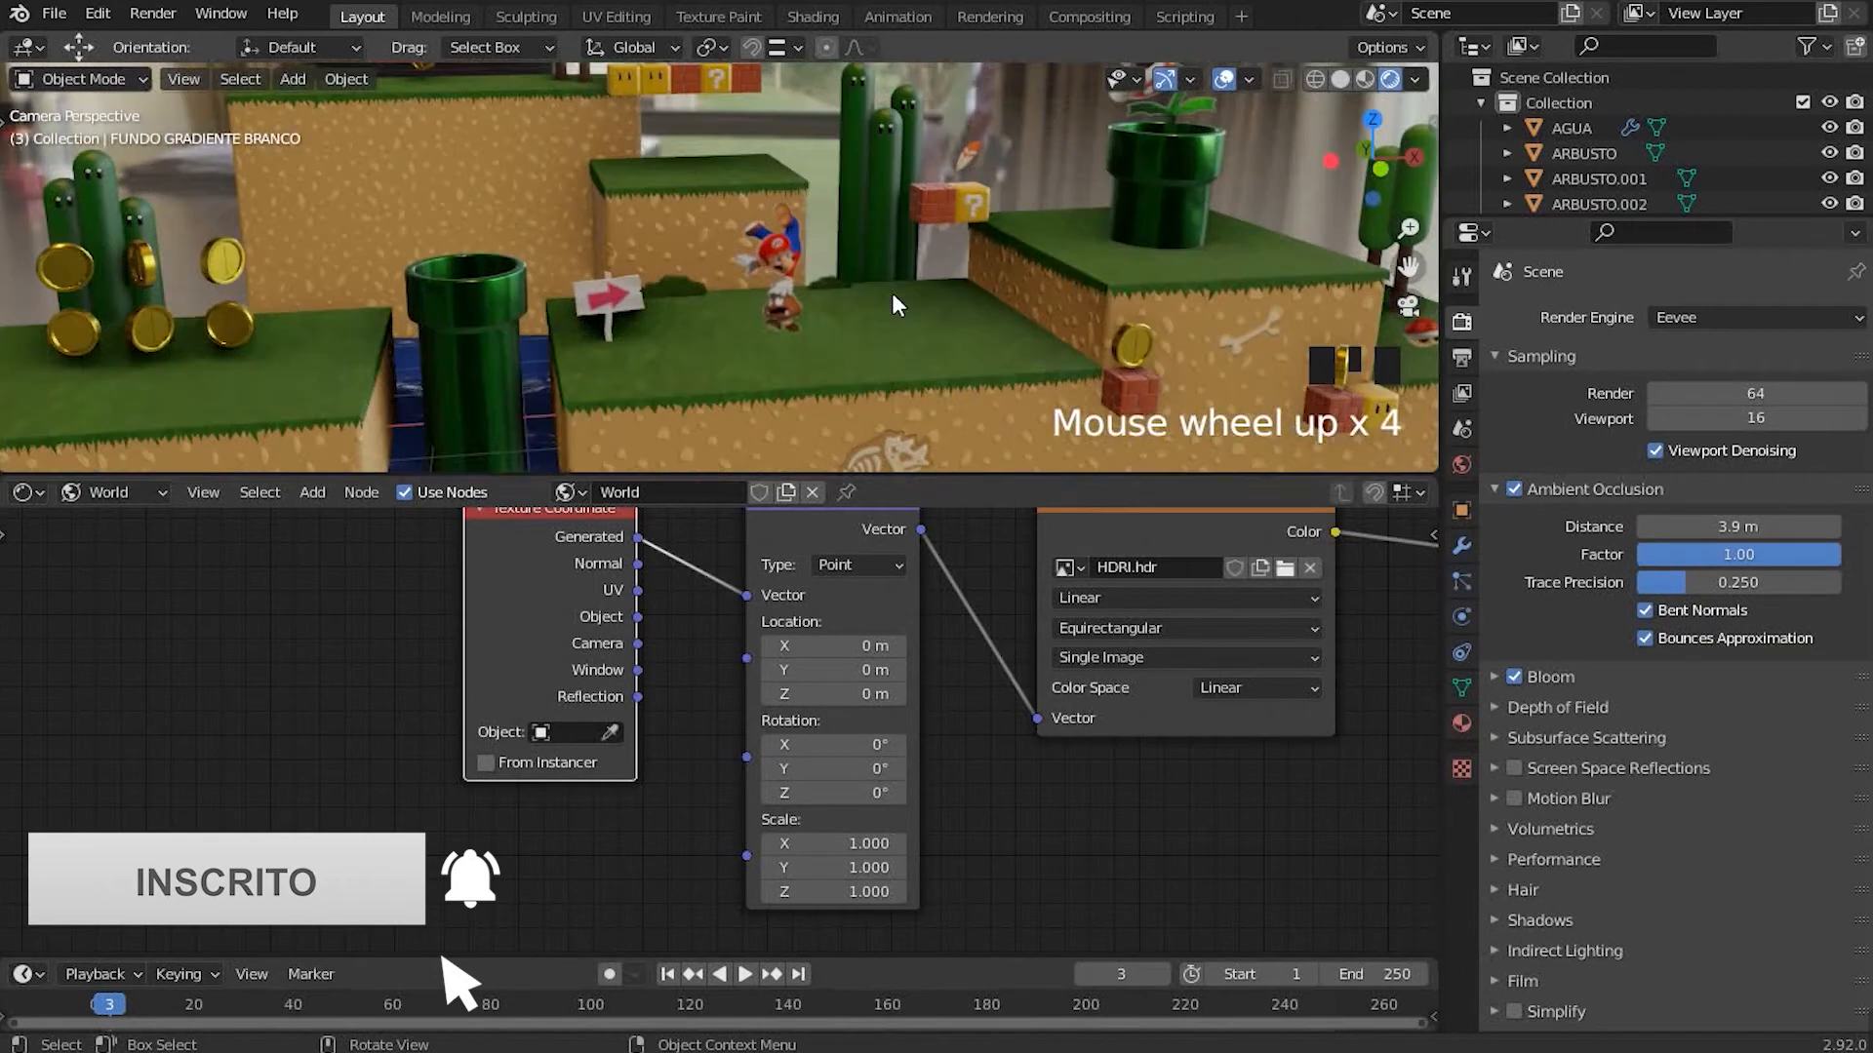
pyautogui.scroll(-1, 886, 283)
pyautogui.moveTo(946, 478); pyautogui.dragTo(926, 673)
pyautogui.scroll(-4, 874, 424)
pyautogui.scroll(1, 792, 558)
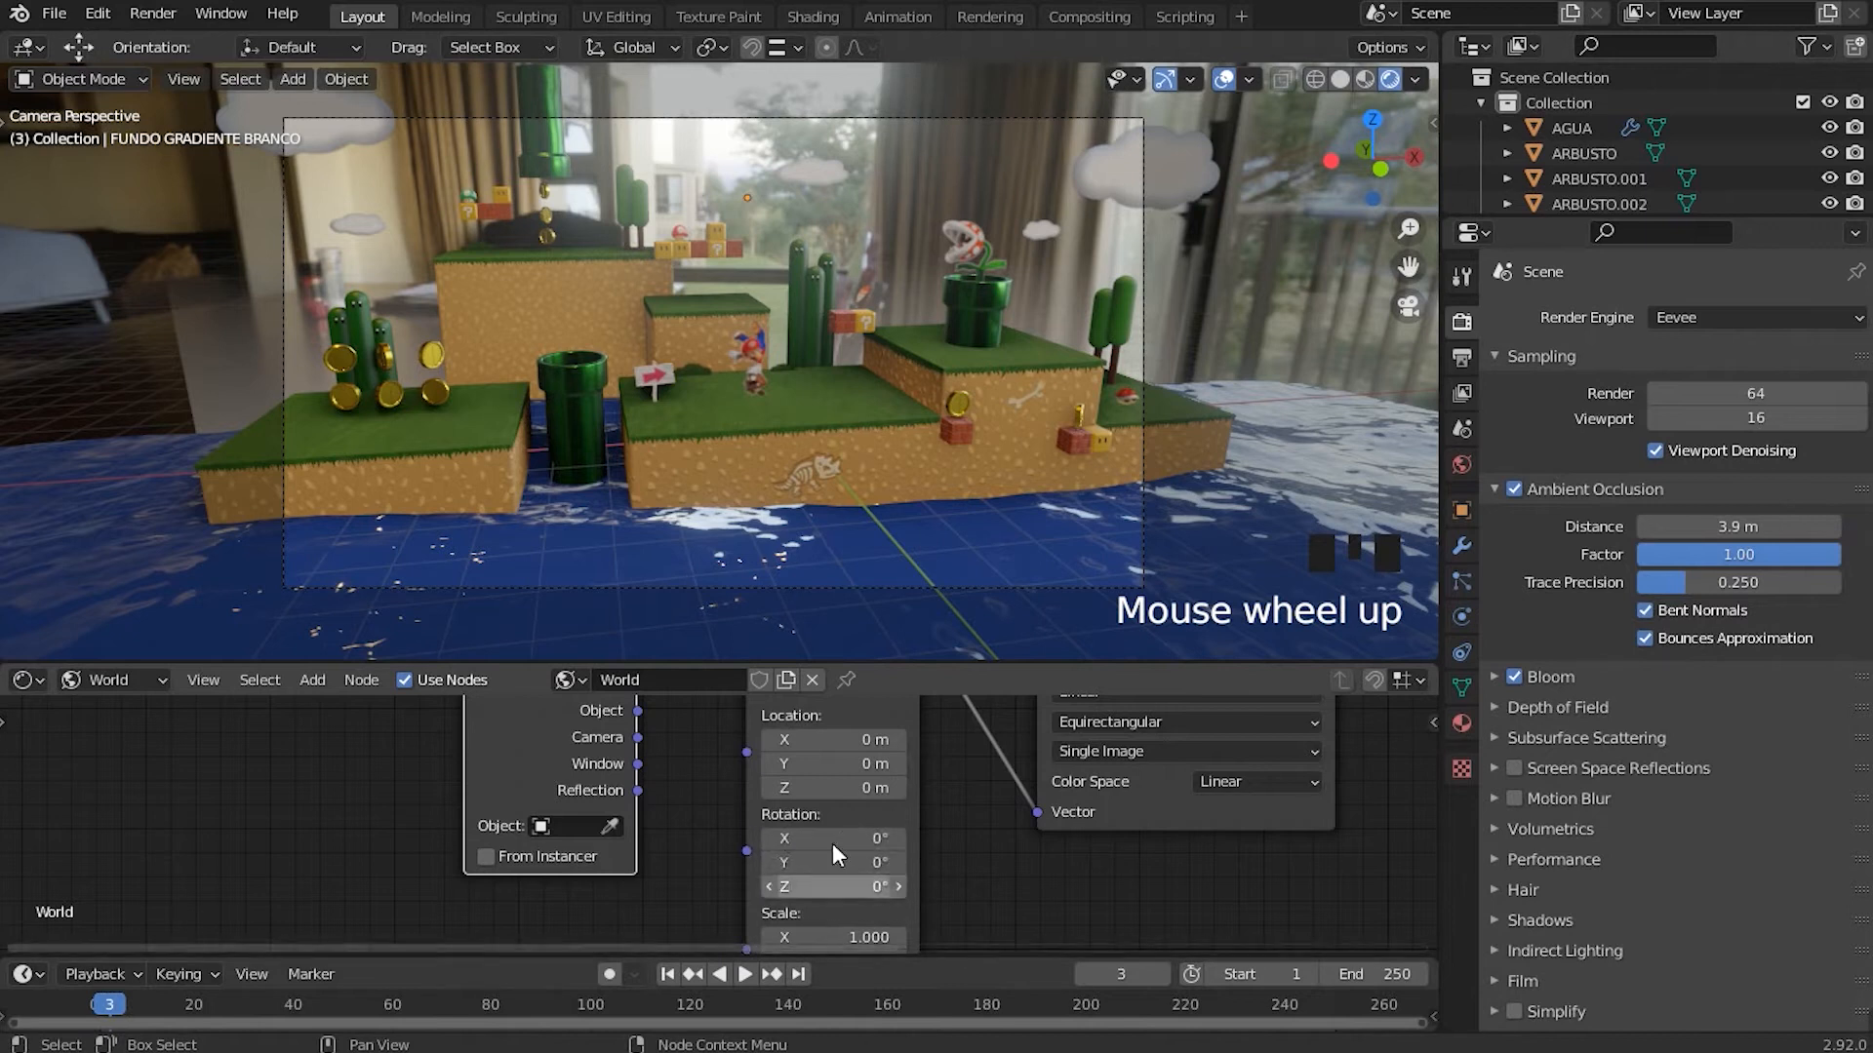
# Step: Set the Mapping node's Z rotation to 255° and enable Screen Space Reflections in the render properties
pyautogui.keyDown('shift'); pyautogui.moveTo(834, 855); pyautogui.dragTo(766, 827, button='middle'); pyautogui.keyUp('shift')
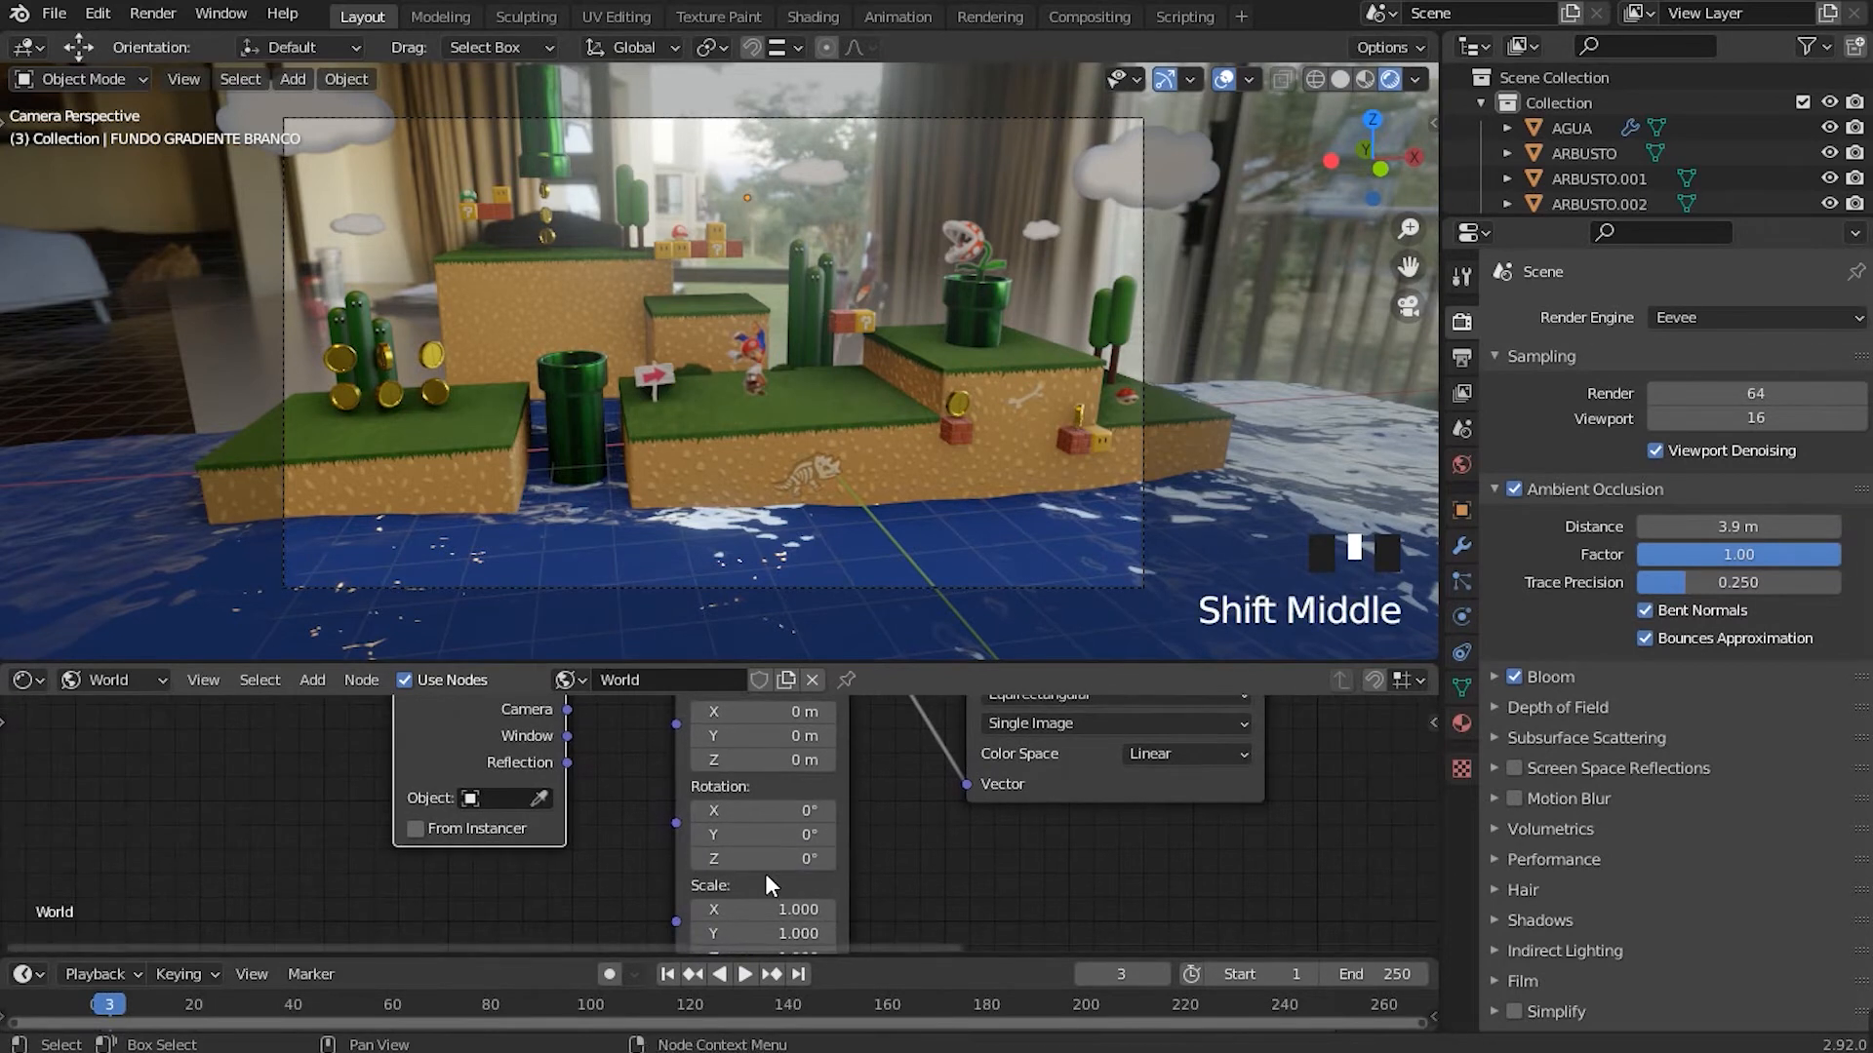
pyautogui.moveTo(767, 863); pyautogui.dragTo(761, 861)
pyautogui.click(1514, 768)
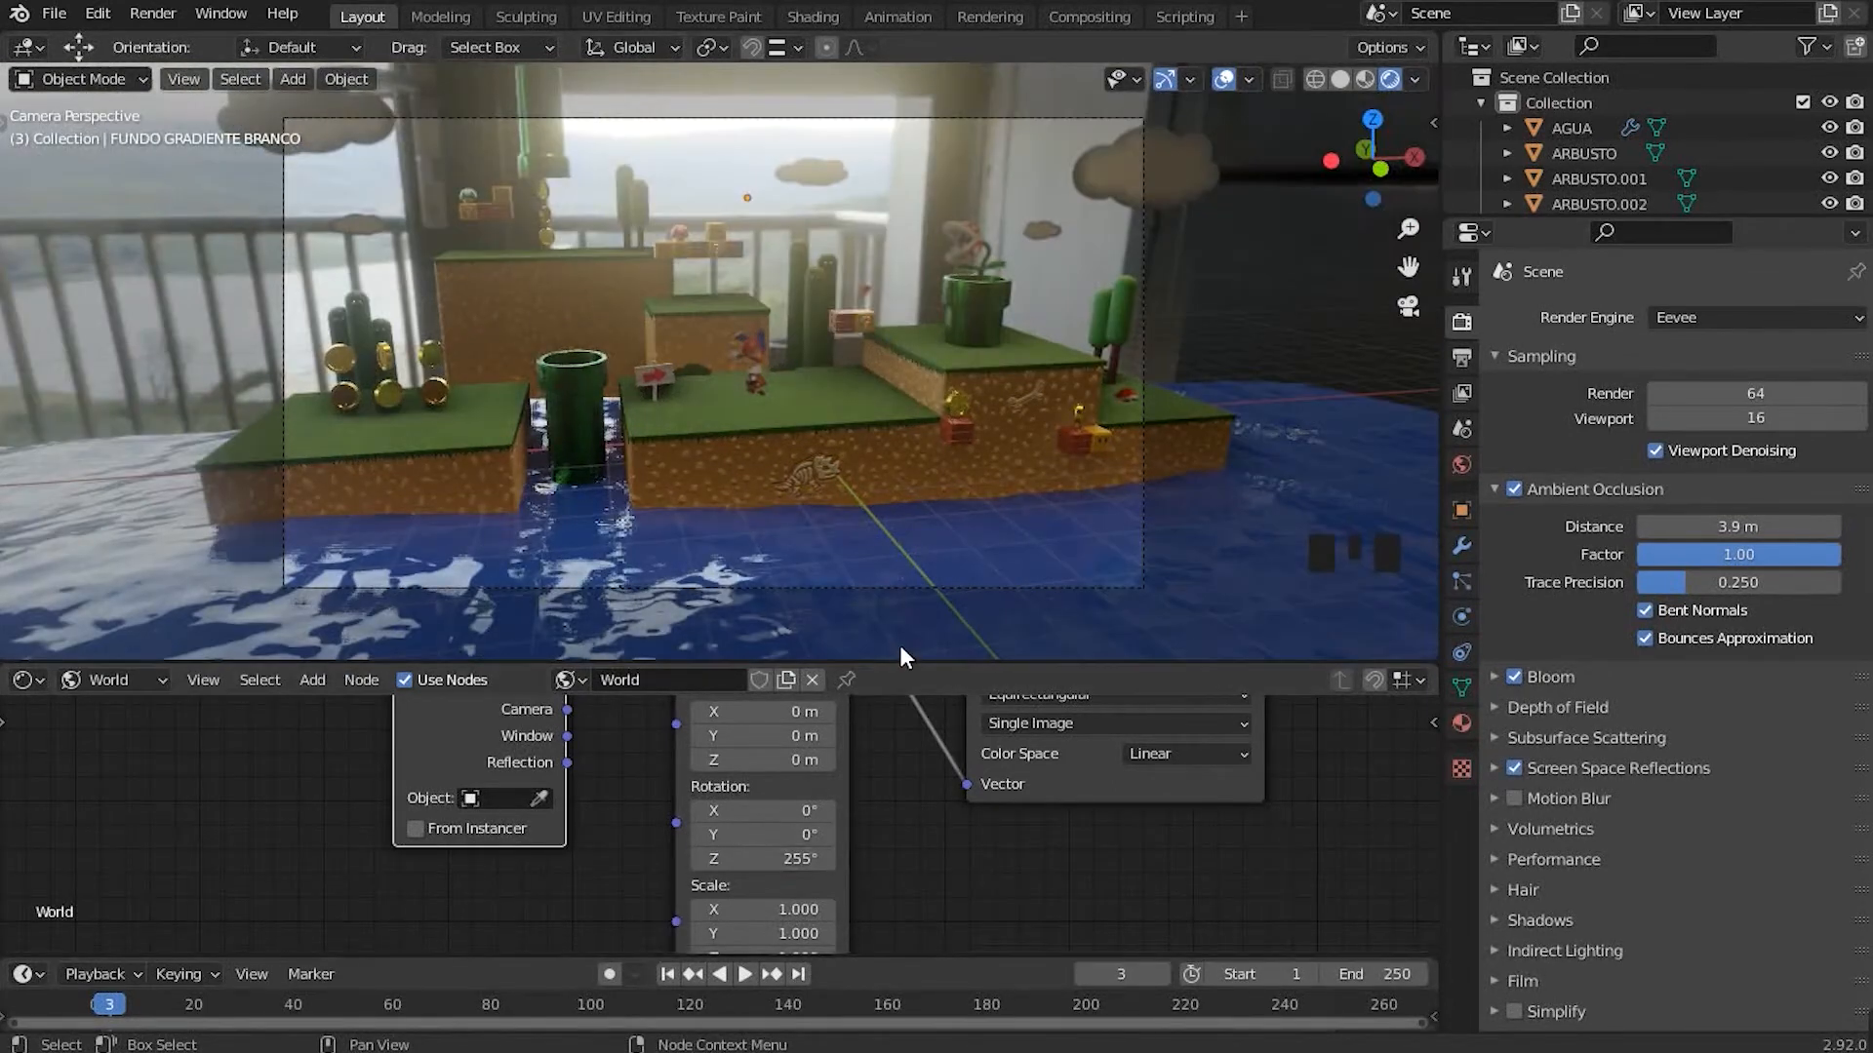
# Step: Enlarge the node editor to show the World node chain and reframe the island in the camera view
pyautogui.moveTo(898, 659); pyautogui.dragTo(899, 515)
pyautogui.keyDown('shift'); pyautogui.moveTo(839, 634); pyautogui.dragTo(797, 573, button='middle'); pyautogui.keyUp('shift')
pyautogui.scroll(-3, 764, 209)
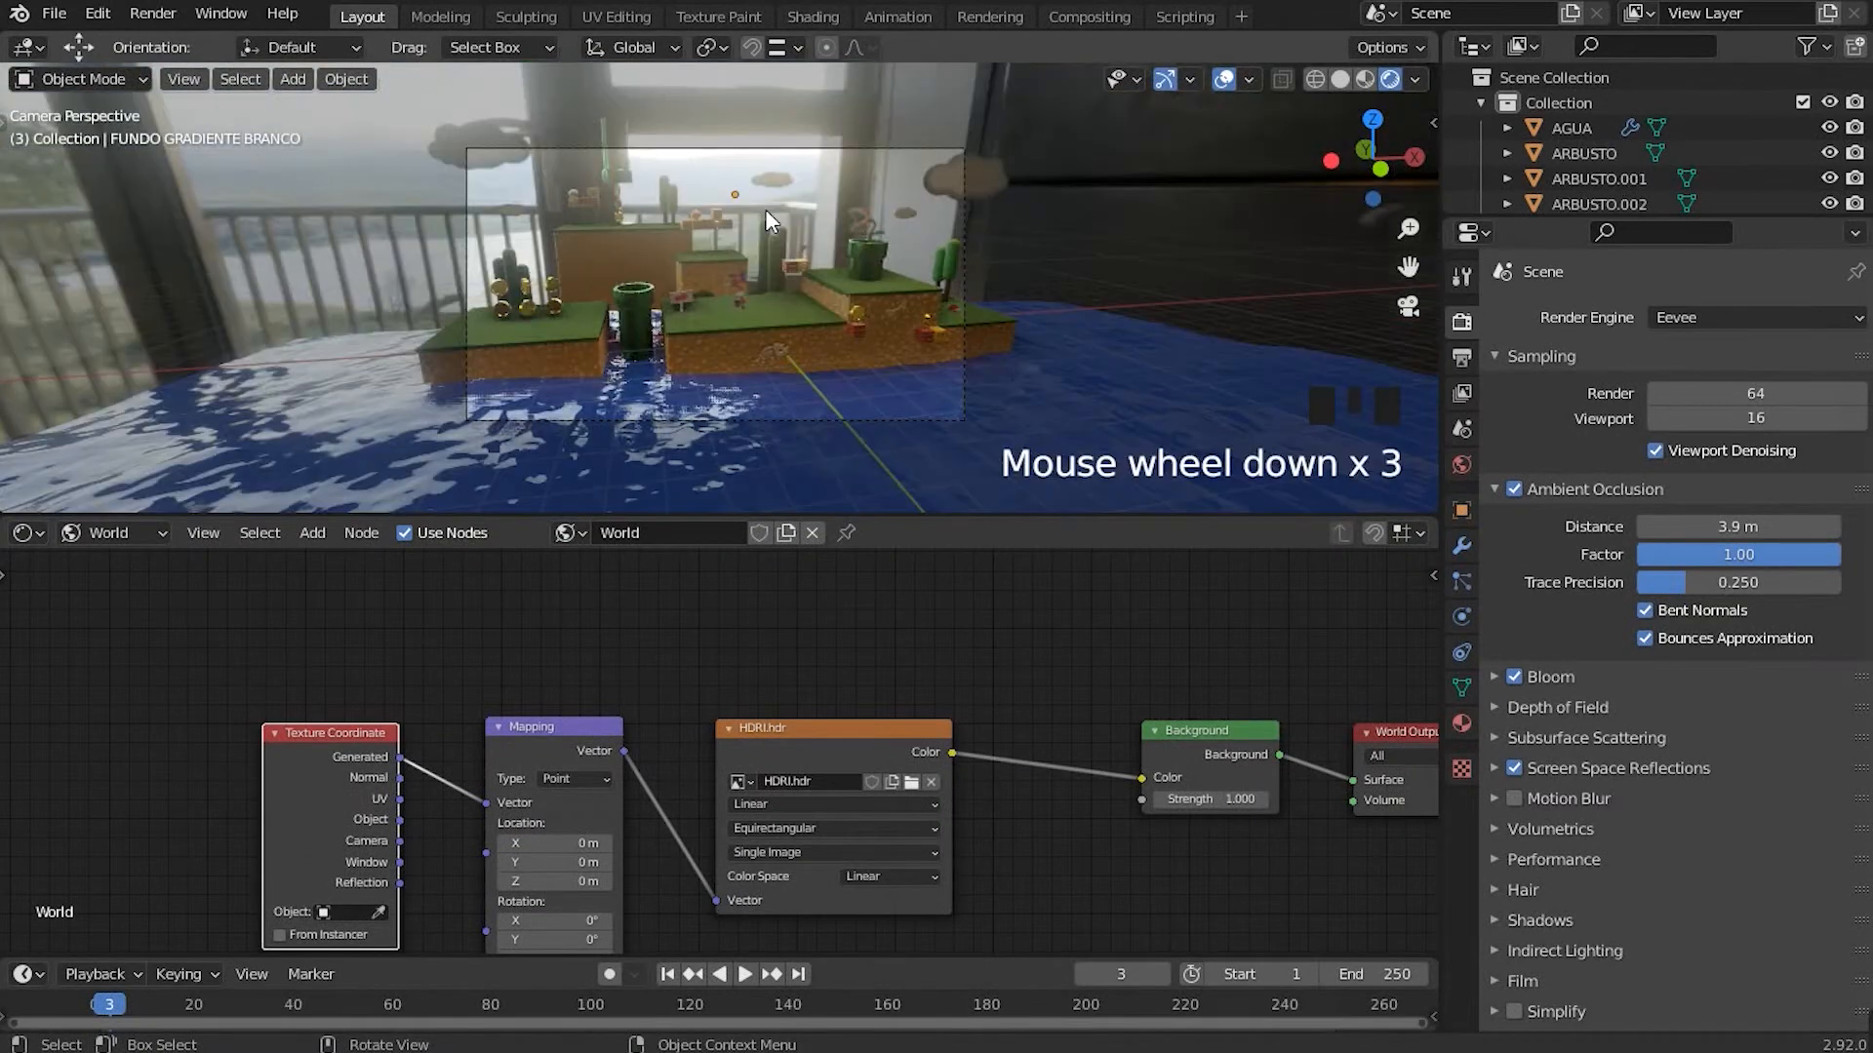
pyautogui.scroll(2, 415, 174)
pyautogui.keyDown('shift'); pyautogui.moveTo(415, 174); pyautogui.dragTo(669, 285, button='middle'); pyautogui.keyUp('shift')
pyautogui.keyDown('shift'); pyautogui.scroll(1, 689, 355); pyautogui.keyUp('shift')
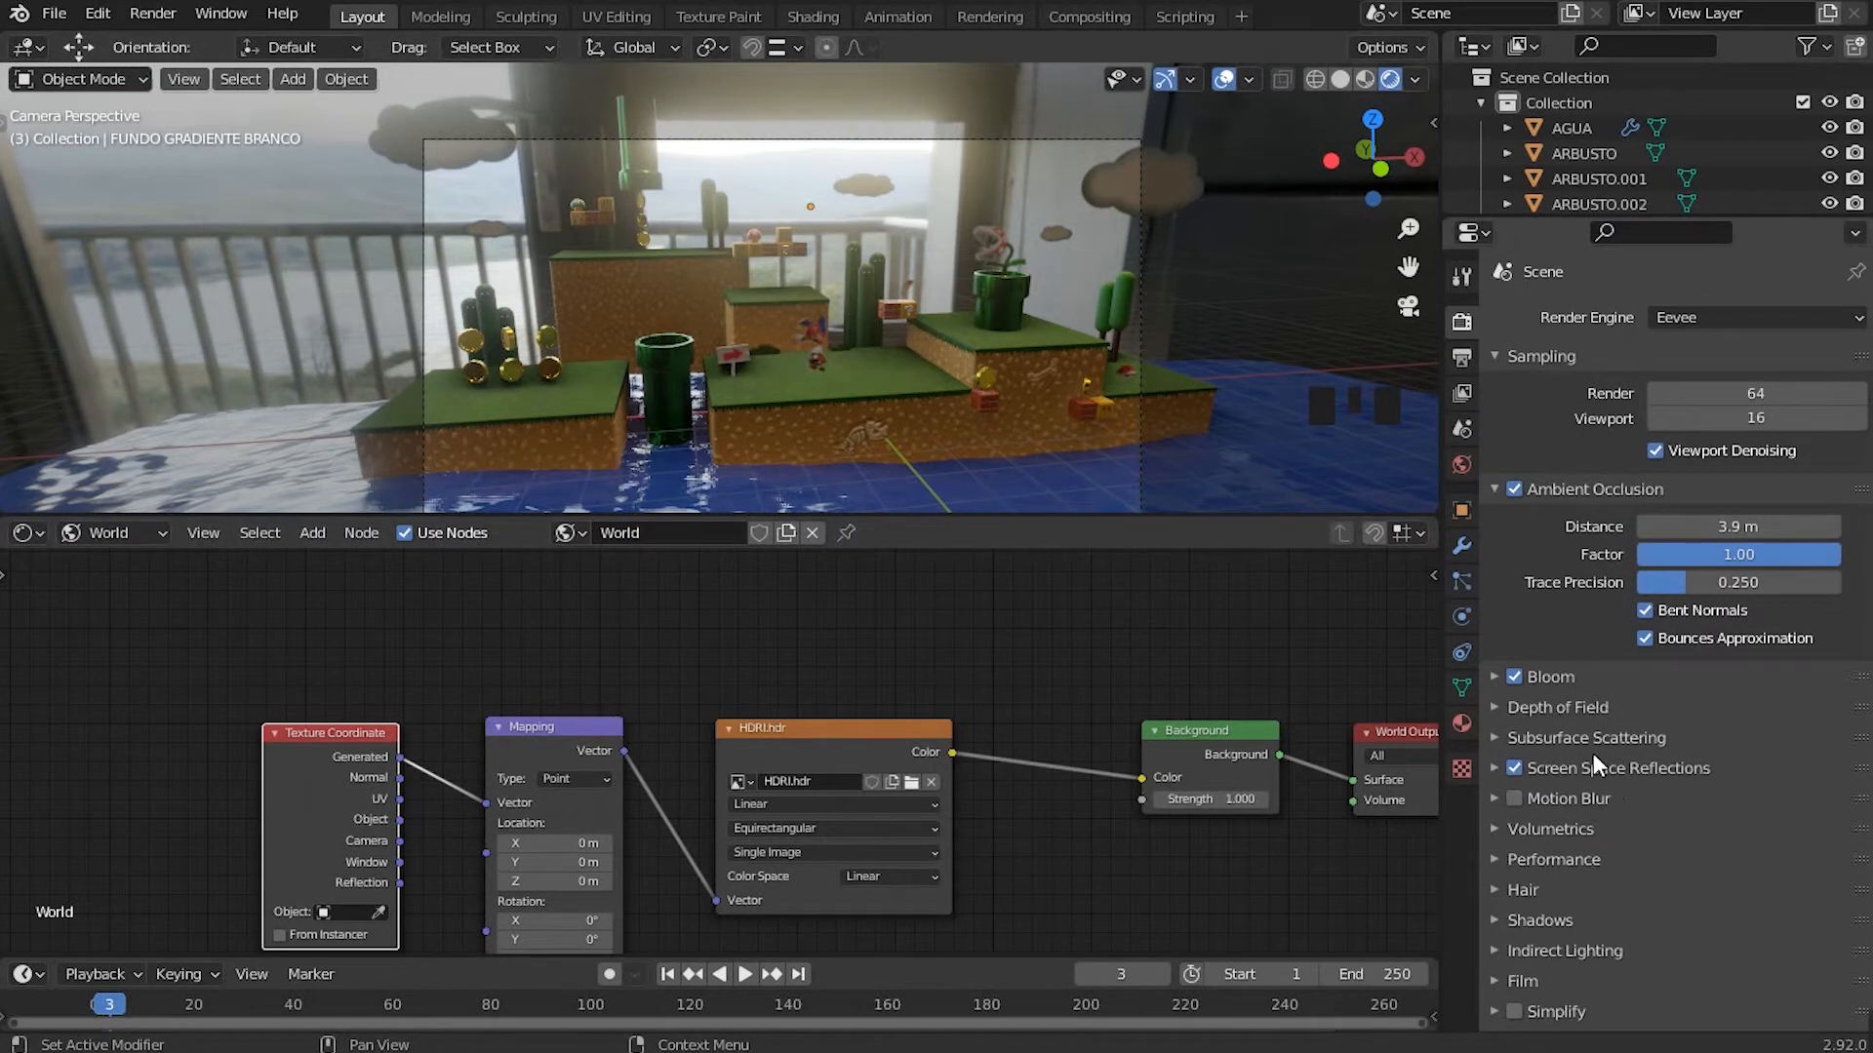
# Step: Enable the Transparent film option in the render properties to hide the HDRI background
pyautogui.scroll(-5, 1751, 644)
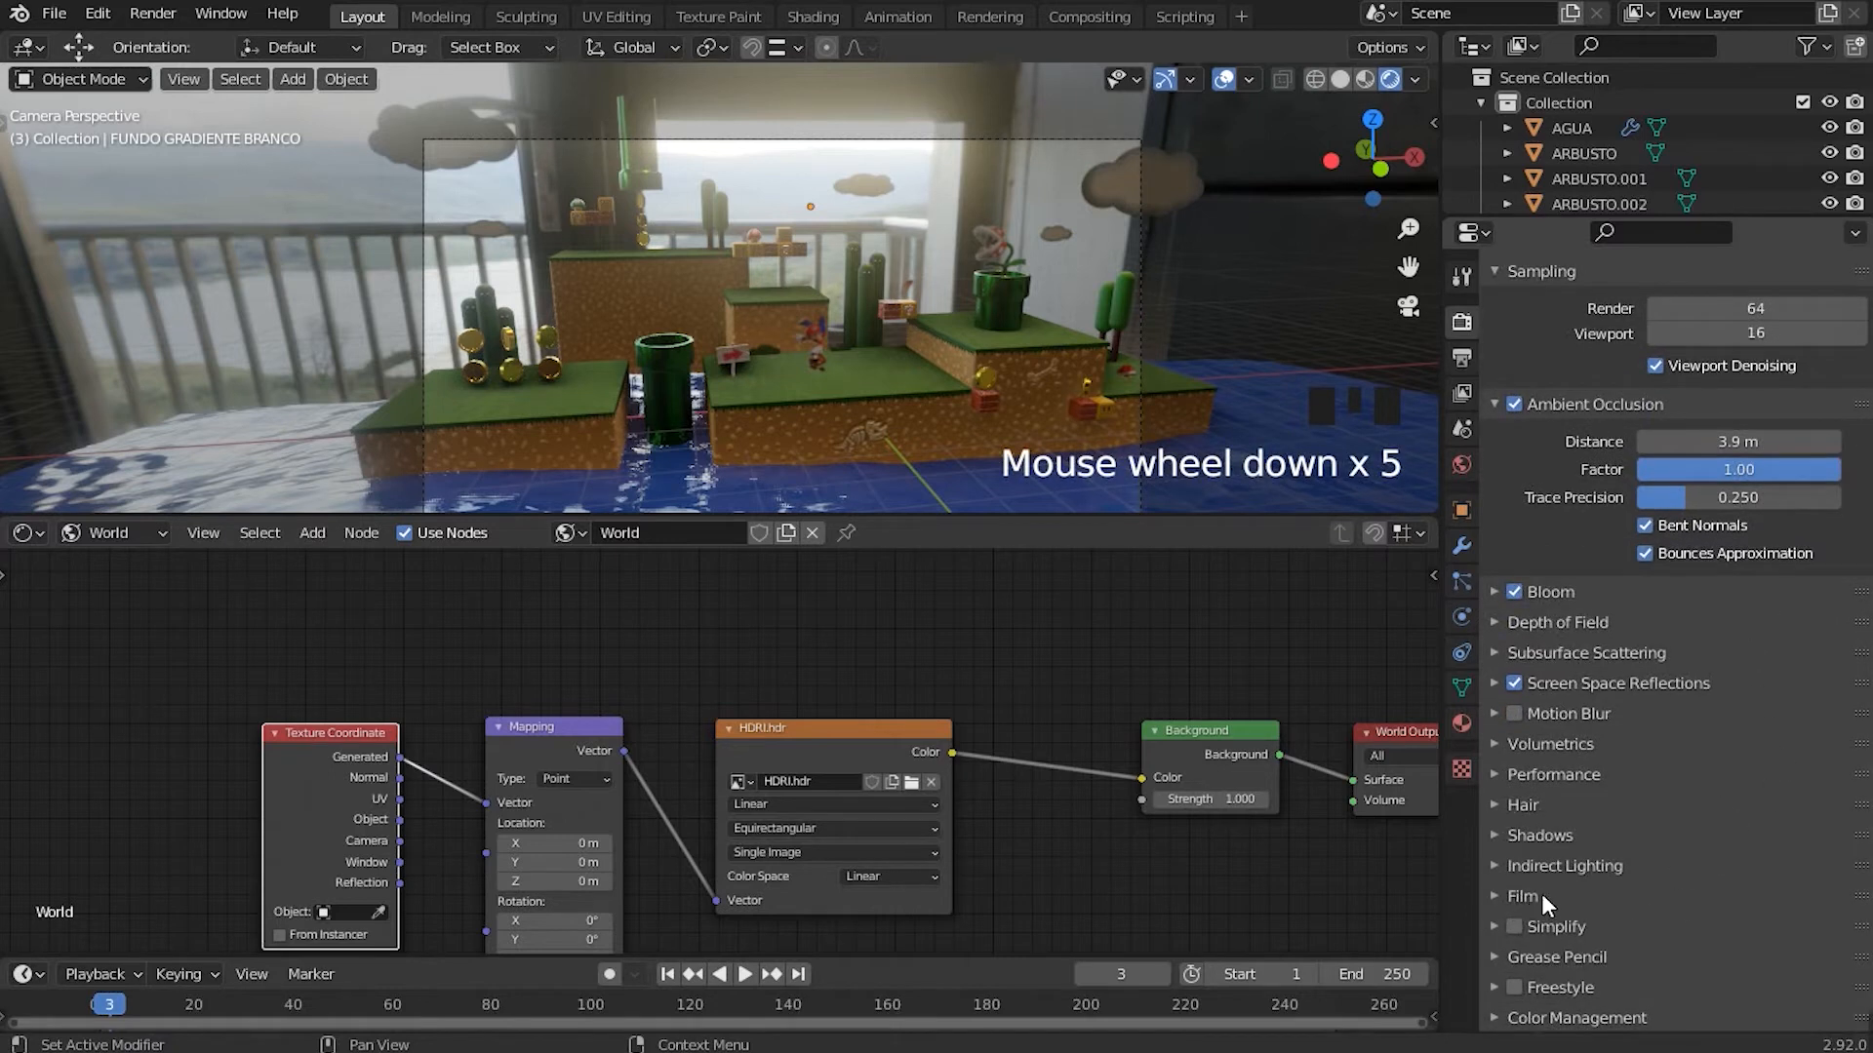
pyautogui.click(1496, 895)
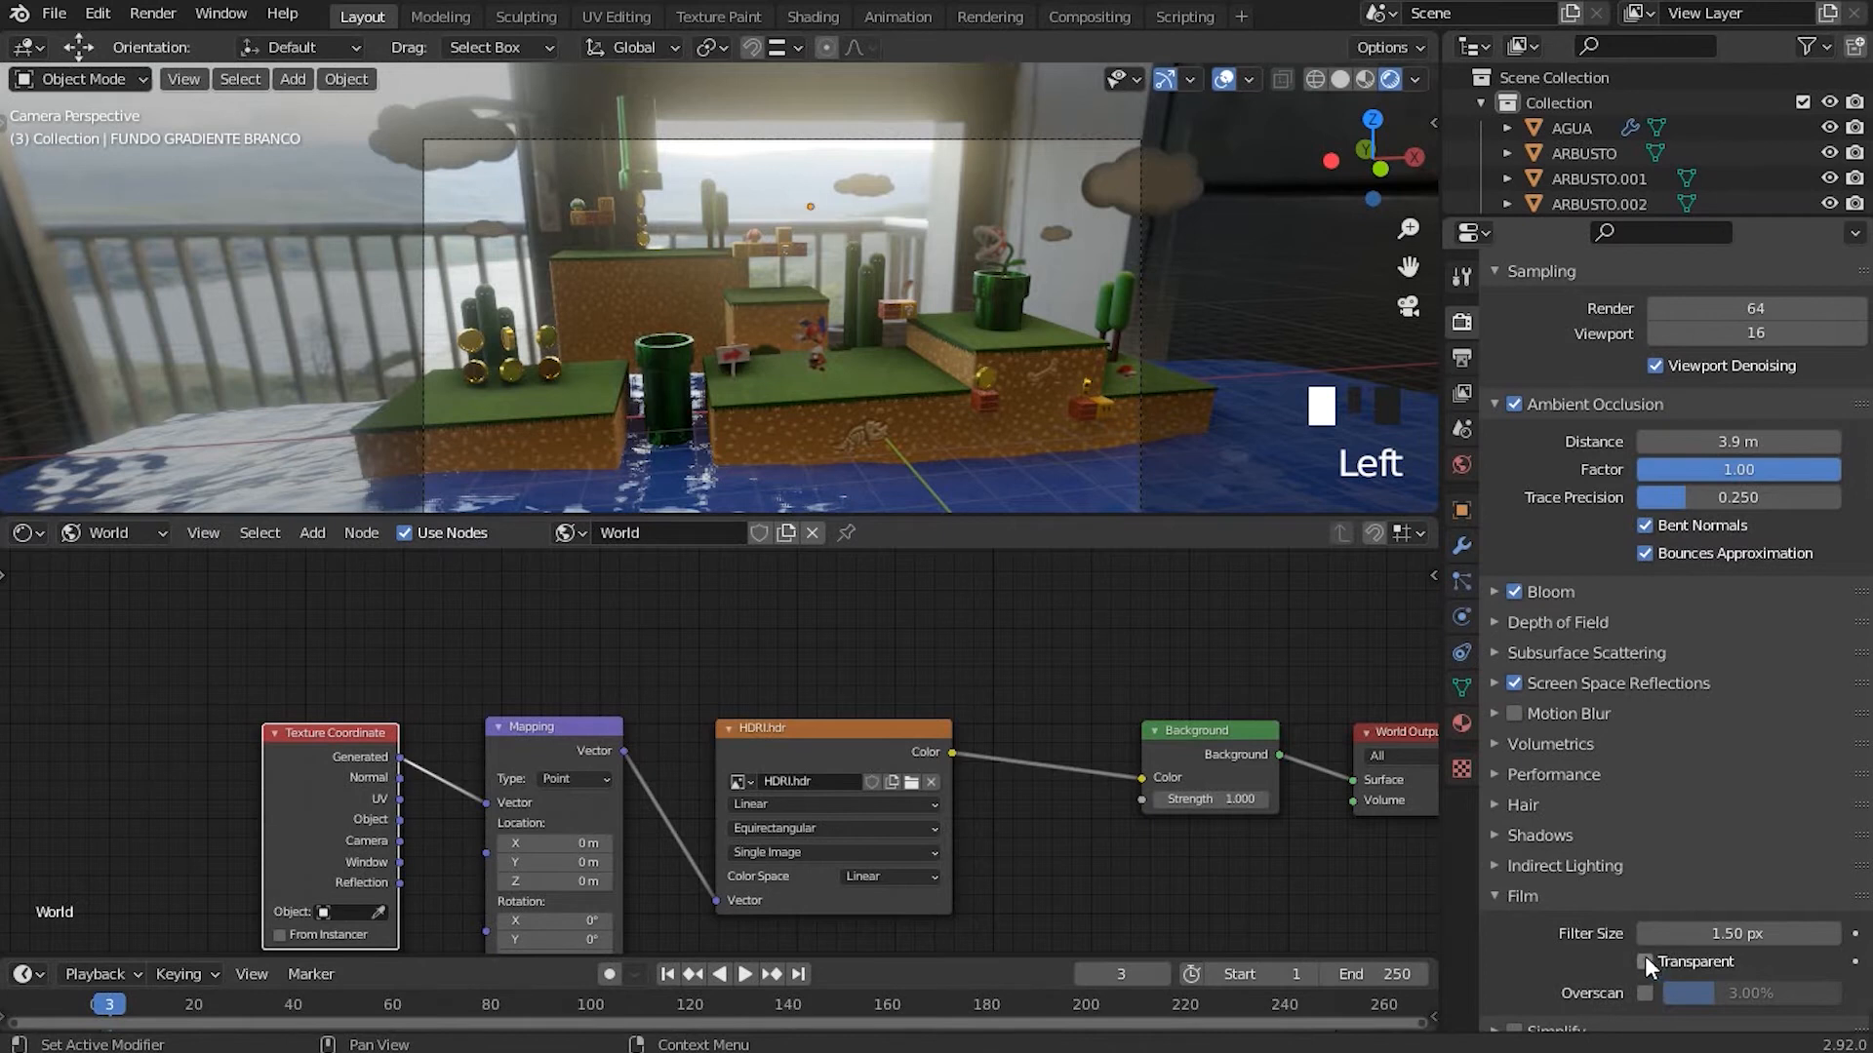
pyautogui.click(1648, 959)
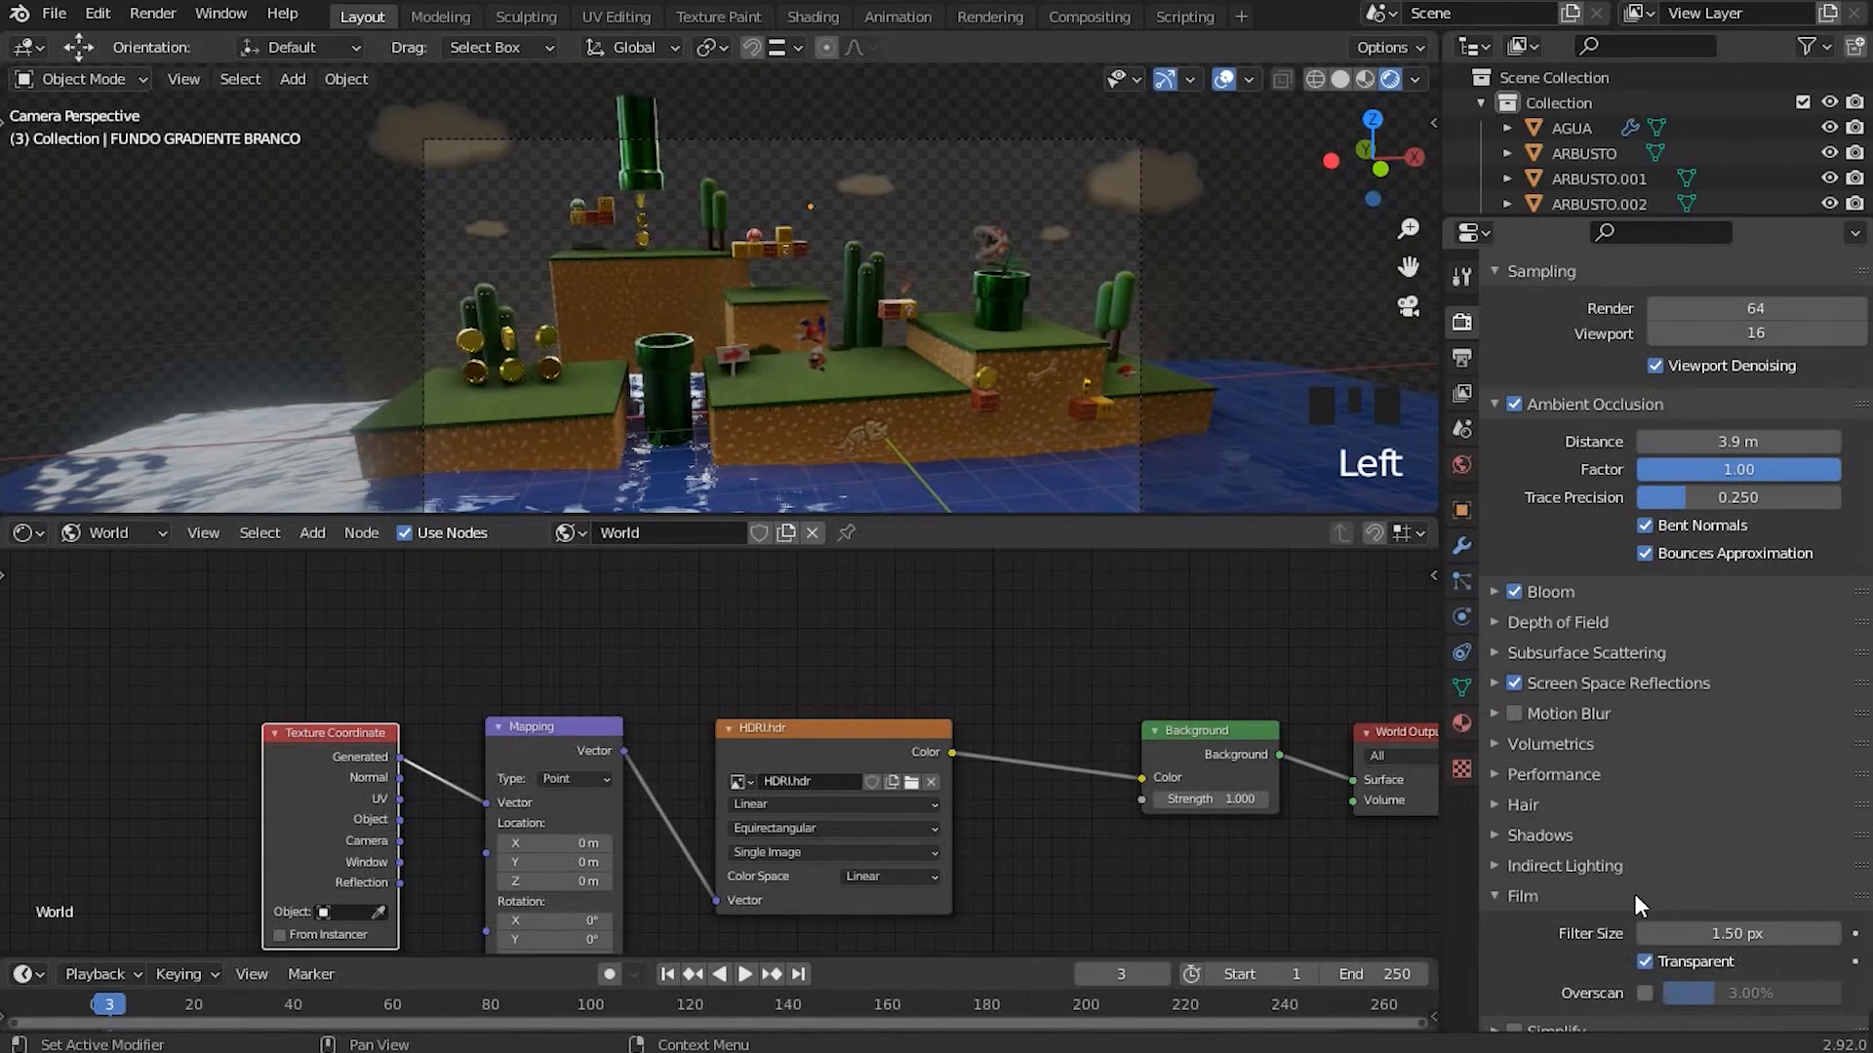
# Step: Inspect the island's lighting against the transparent background in an enlarged camera view, up close and from farther out
pyautogui.scroll(3, 617, 184)
pyautogui.keyDown('shift'); pyautogui.moveTo(618, 183); pyautogui.dragTo(665, 161, button='middle'); pyautogui.keyUp('shift')
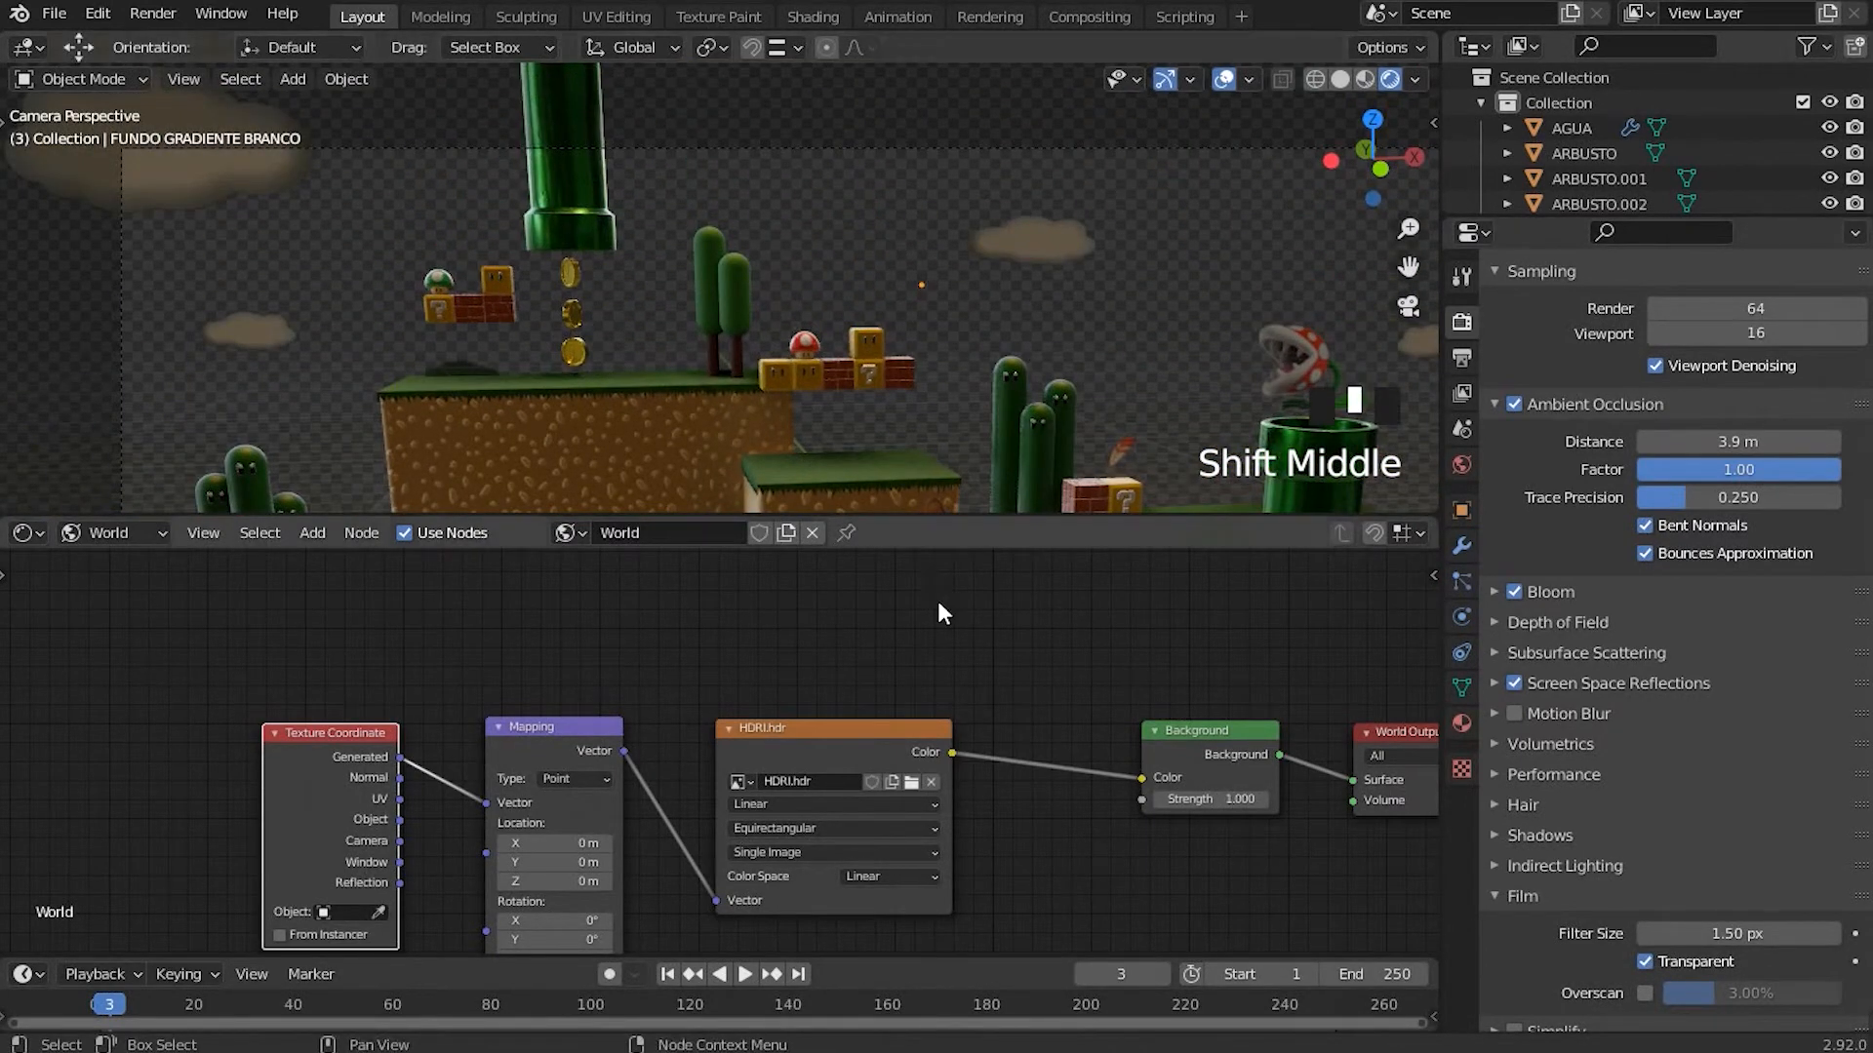
pyautogui.moveTo(918, 517); pyautogui.dragTo(924, 822)
pyautogui.scroll(-3, 946, 467)
pyautogui.keyDown('shift'); pyautogui.moveTo(946, 466); pyautogui.dragTo(892, 271, button='middle'); pyautogui.keyUp('shift')
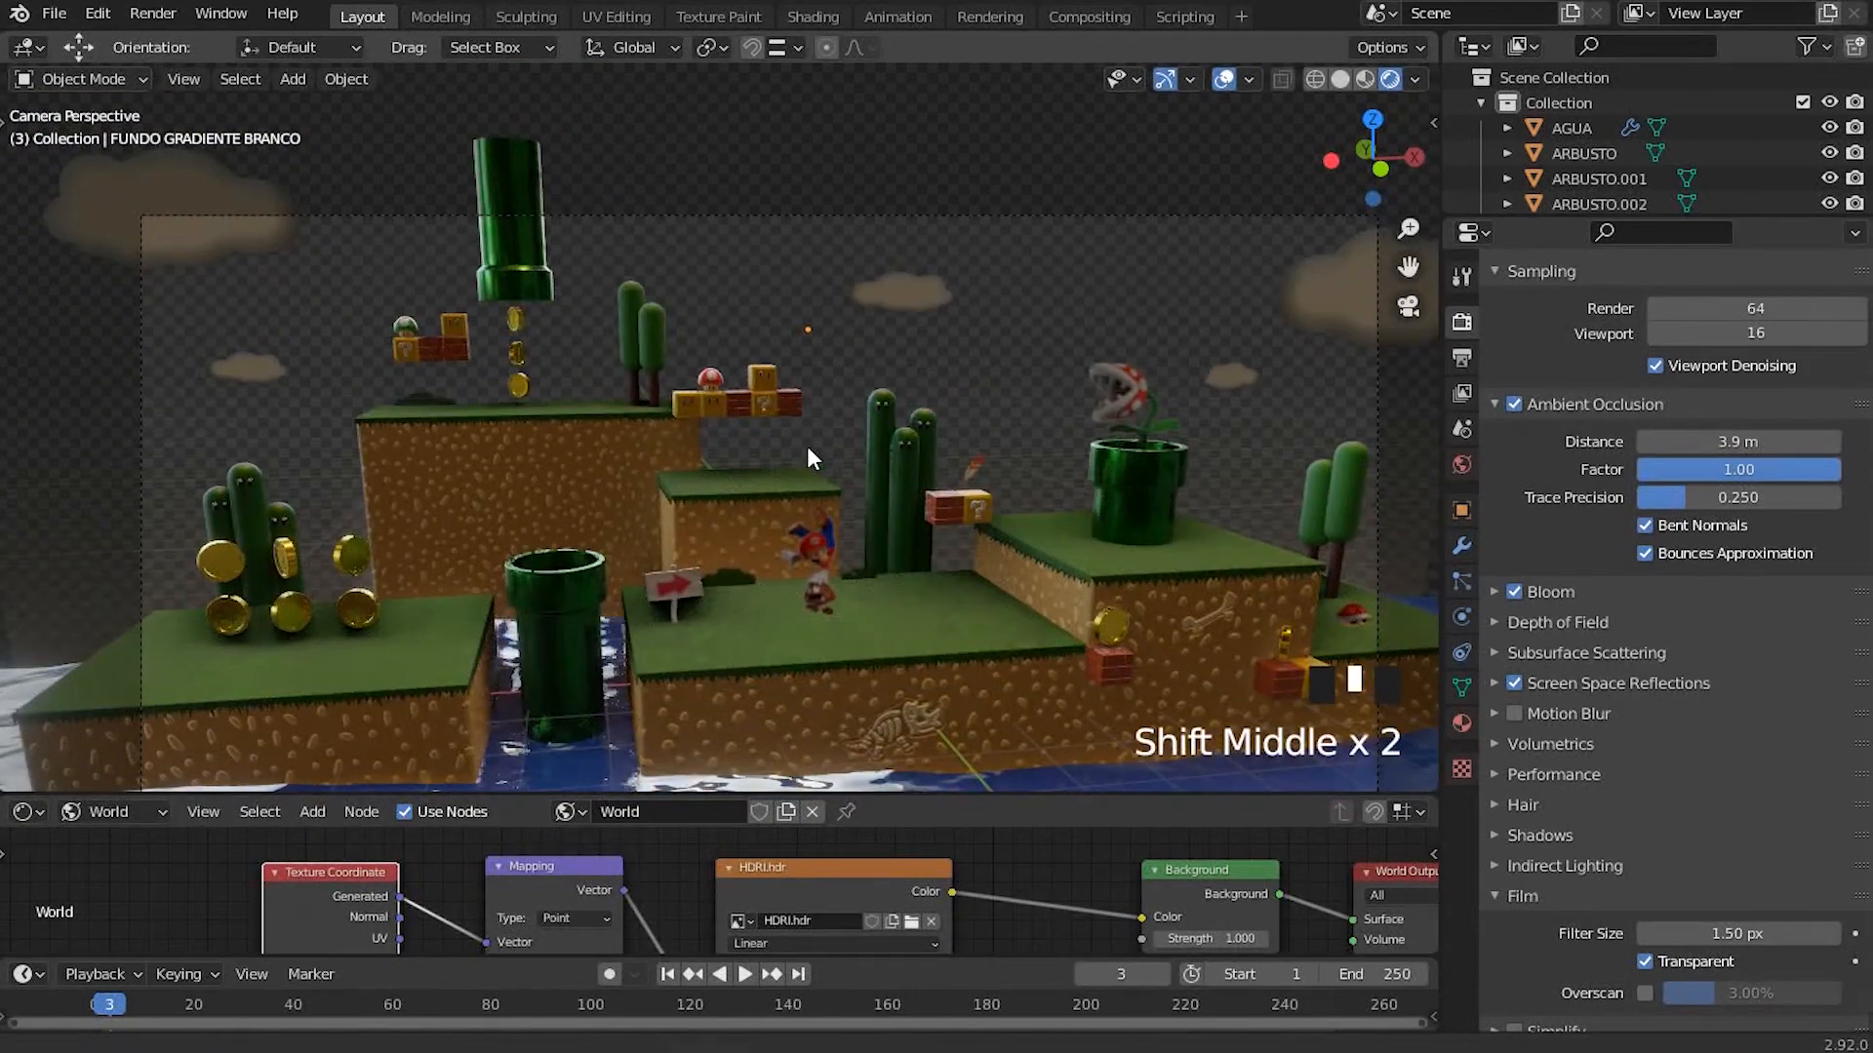
pyautogui.keyDown('shift'); pyautogui.moveTo(821, 476); pyautogui.dragTo(735, 409, button='middle'); pyautogui.keyUp('shift')
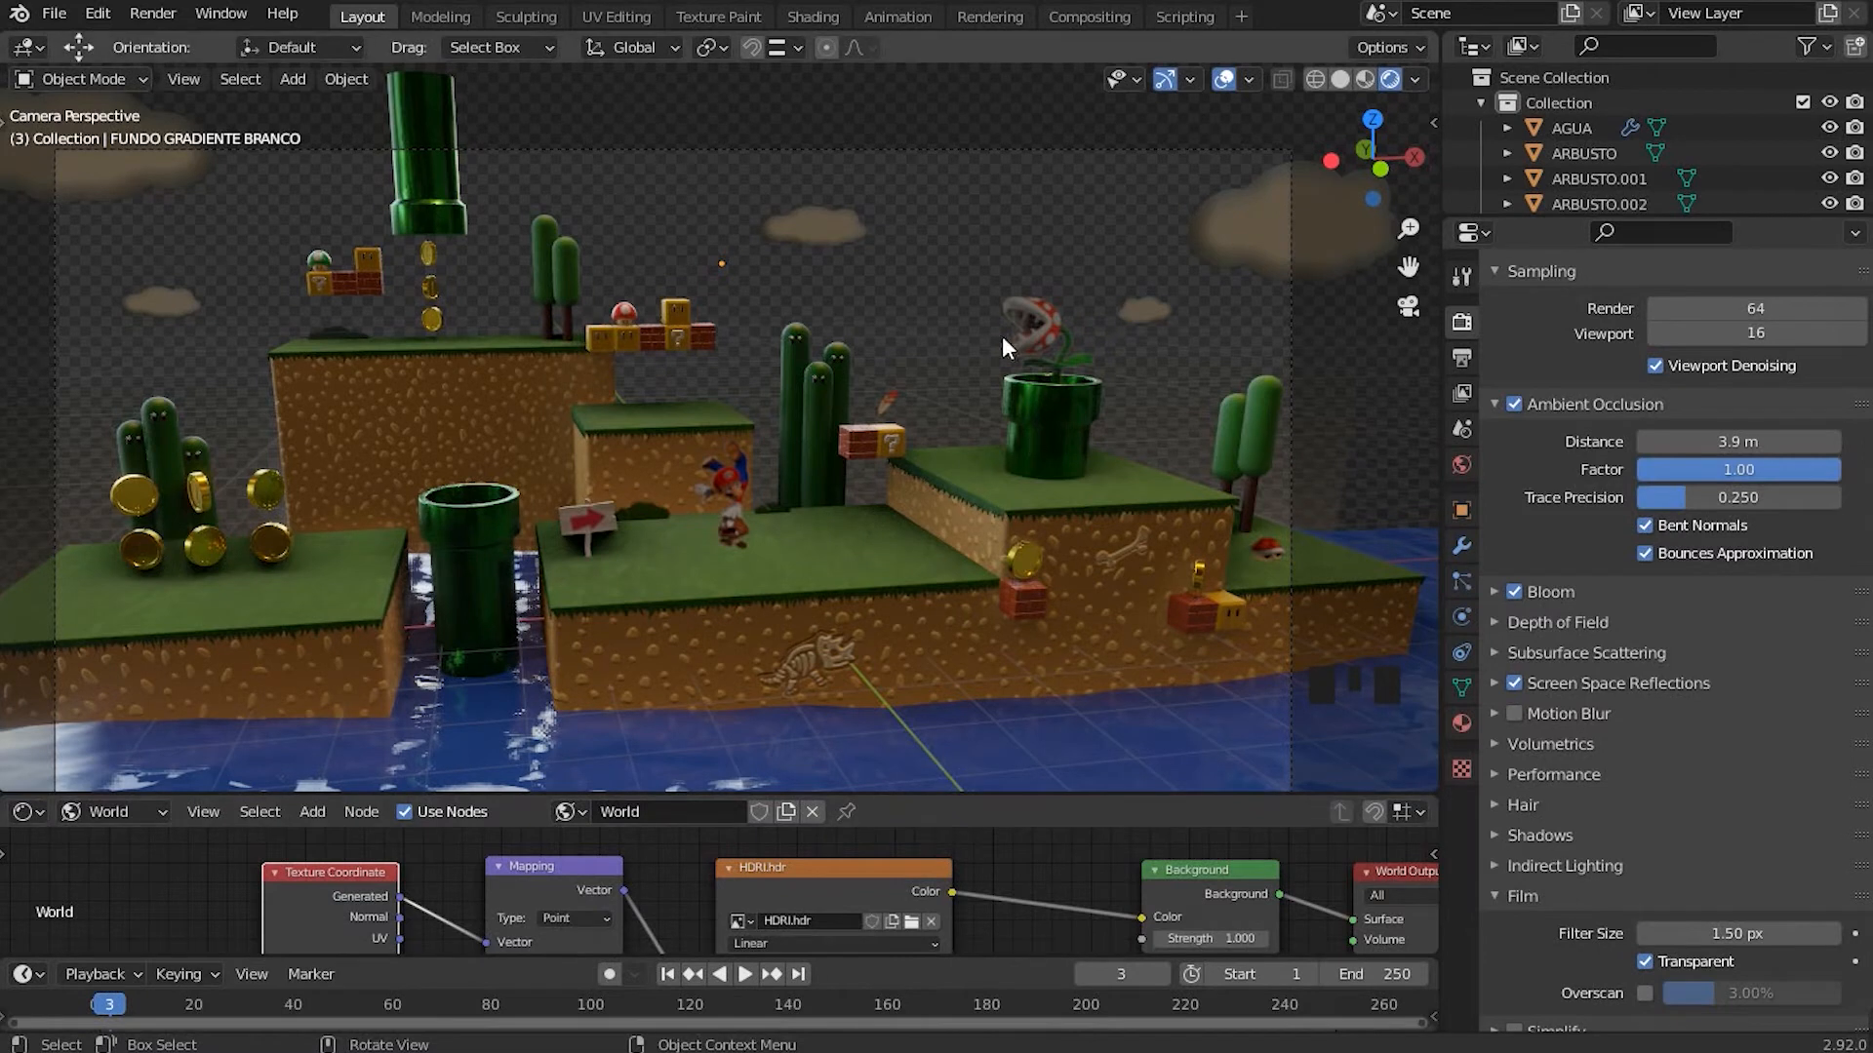
pyautogui.scroll(-2, 985, 322)
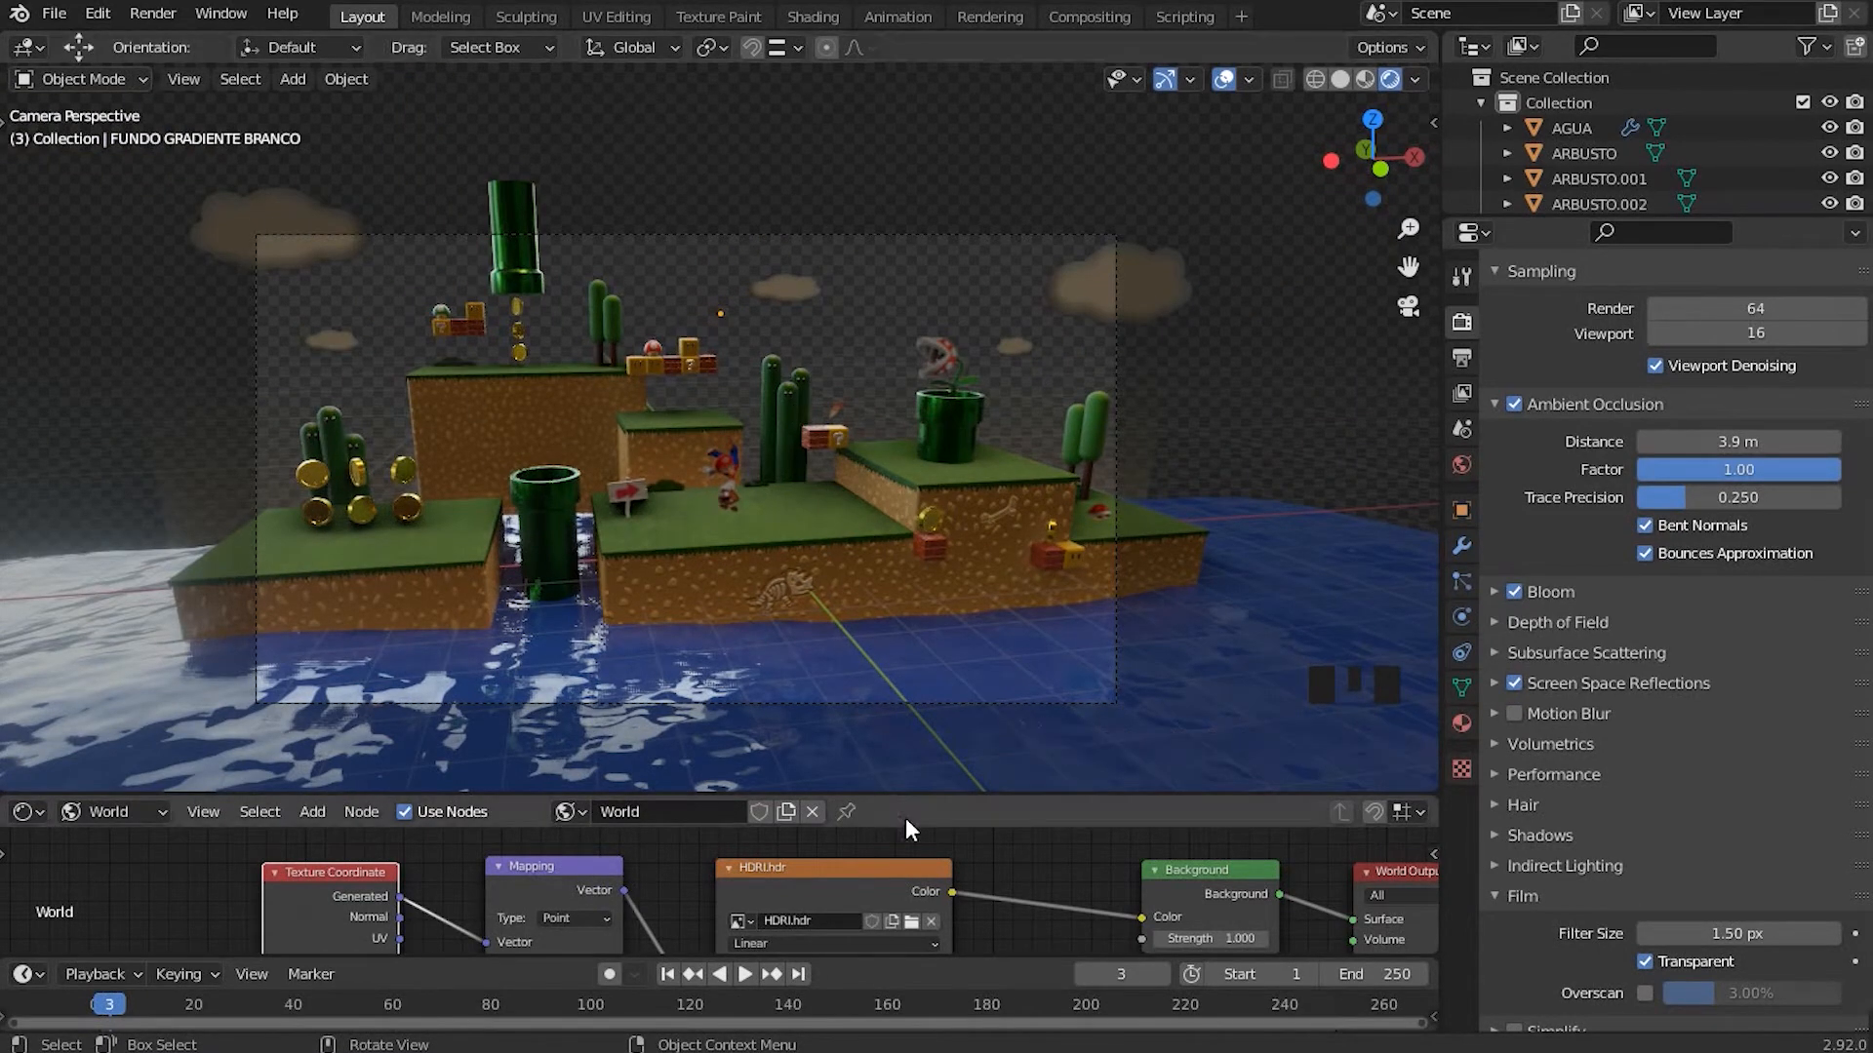
pyautogui.moveTo(908, 786); pyautogui.dragTo(908, 574)
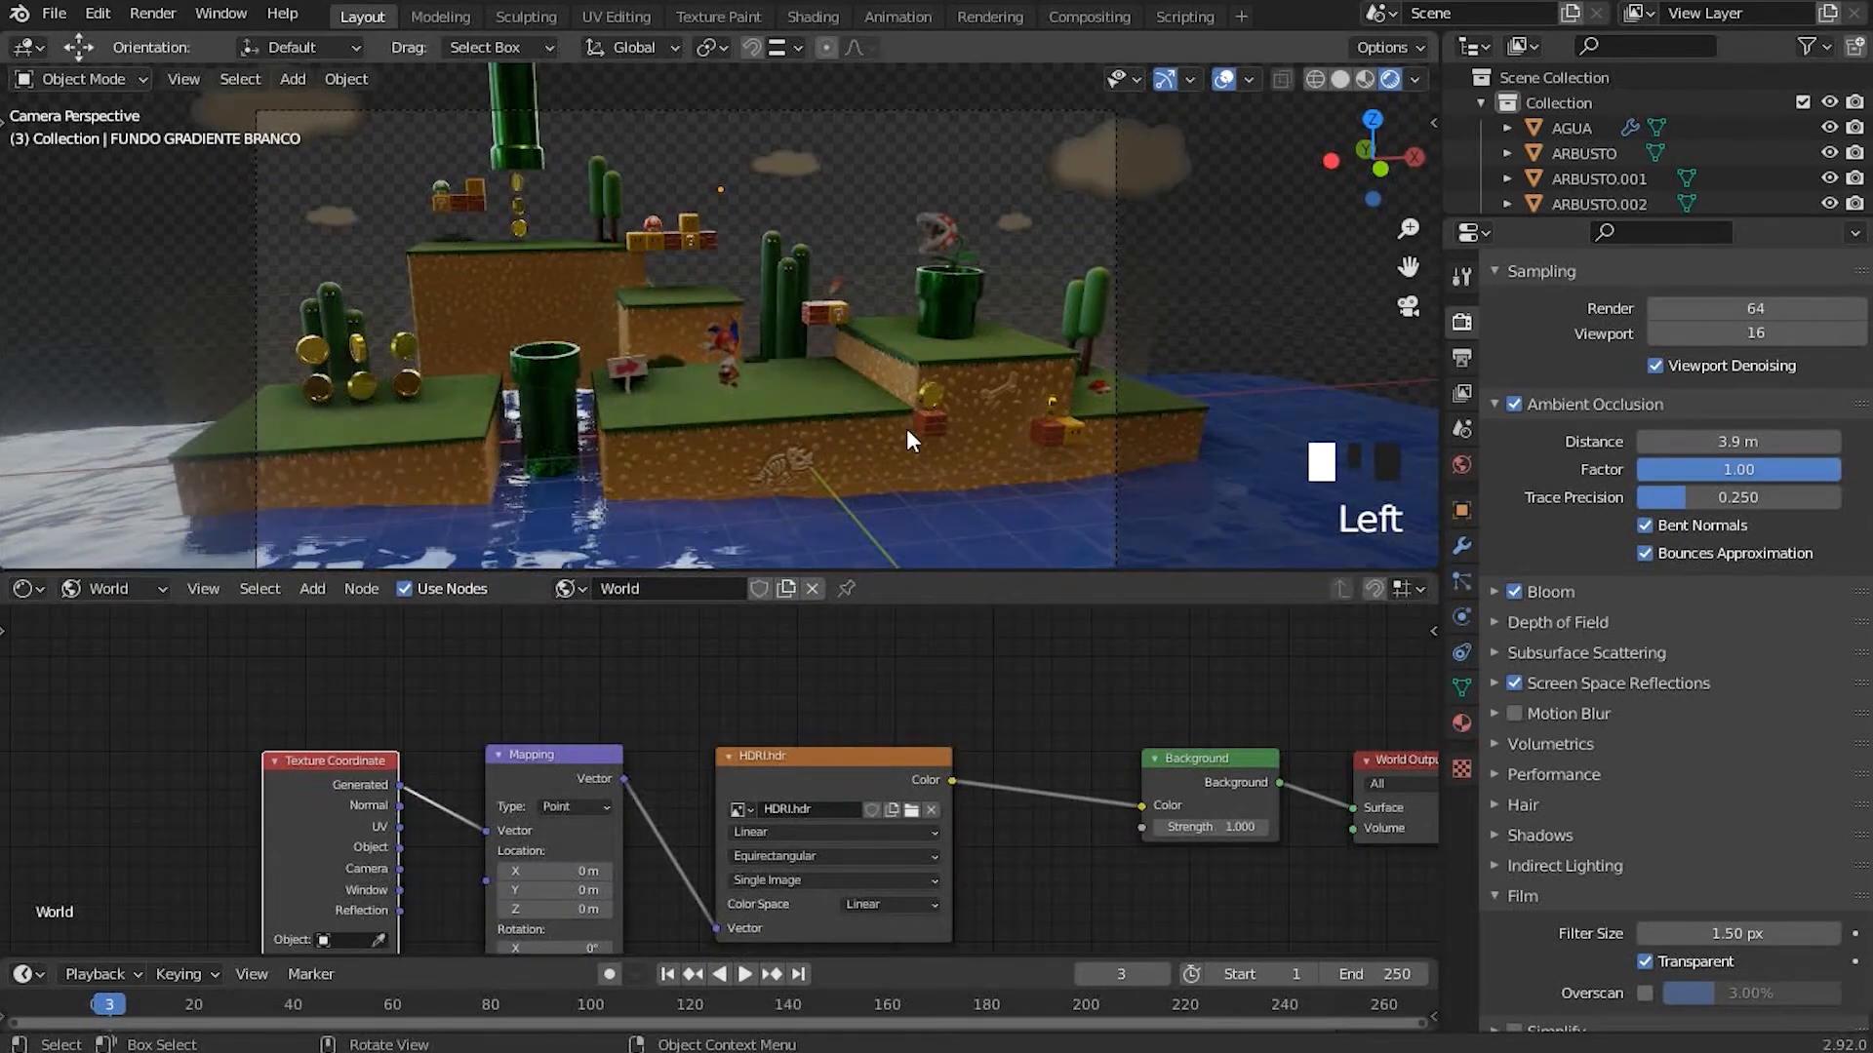
pyautogui.scroll(-5, 735, 335)
pyautogui.scroll(7, 787, 392)
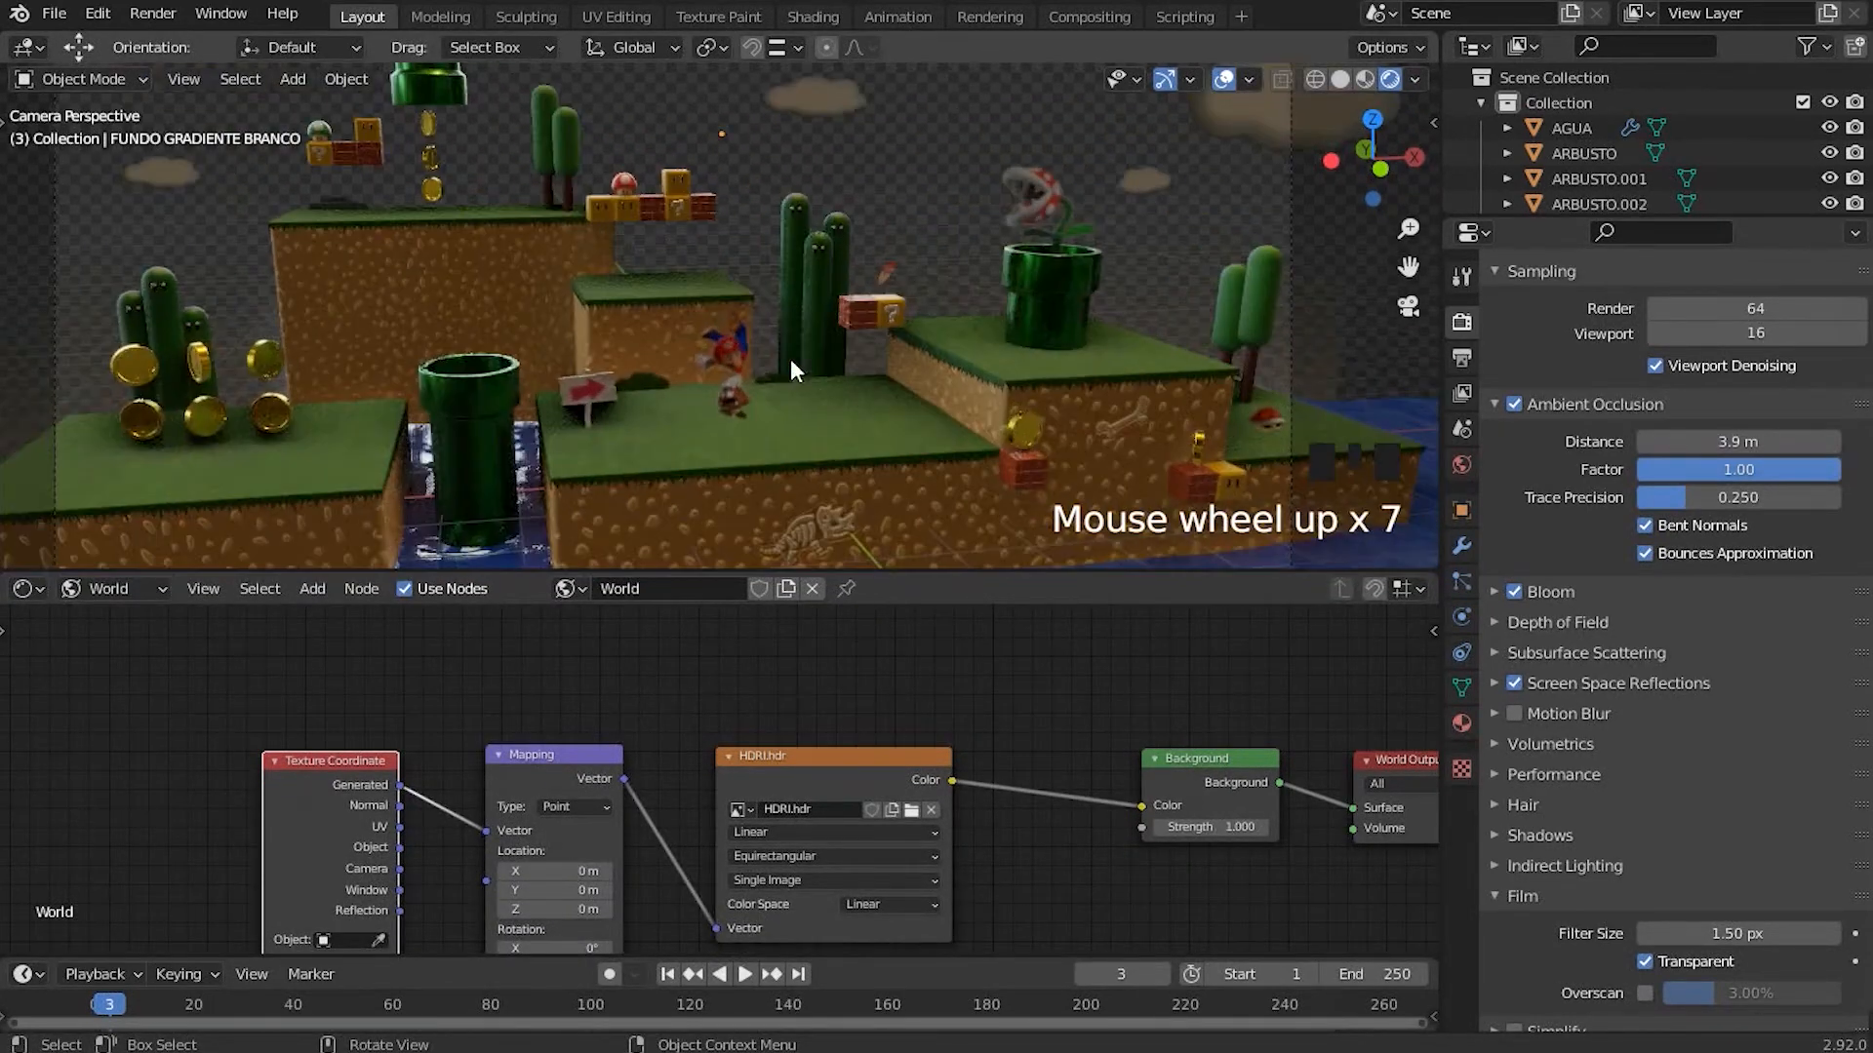
pyautogui.scroll(-2, 834, 316)
# Step: Move the Mapping and Texture Coordinate nodes close beside the HDRI.hdr node to make the chain compact
pyautogui.keyDown('shift'); pyautogui.moveTo(790, 704); pyautogui.dragTo(876, 650, button='middle'); pyautogui.keyUp('shift')
pyautogui.moveTo(673, 700); pyautogui.dragTo(729, 707)
pyautogui.moveTo(437, 698); pyautogui.dragTo(510, 716)
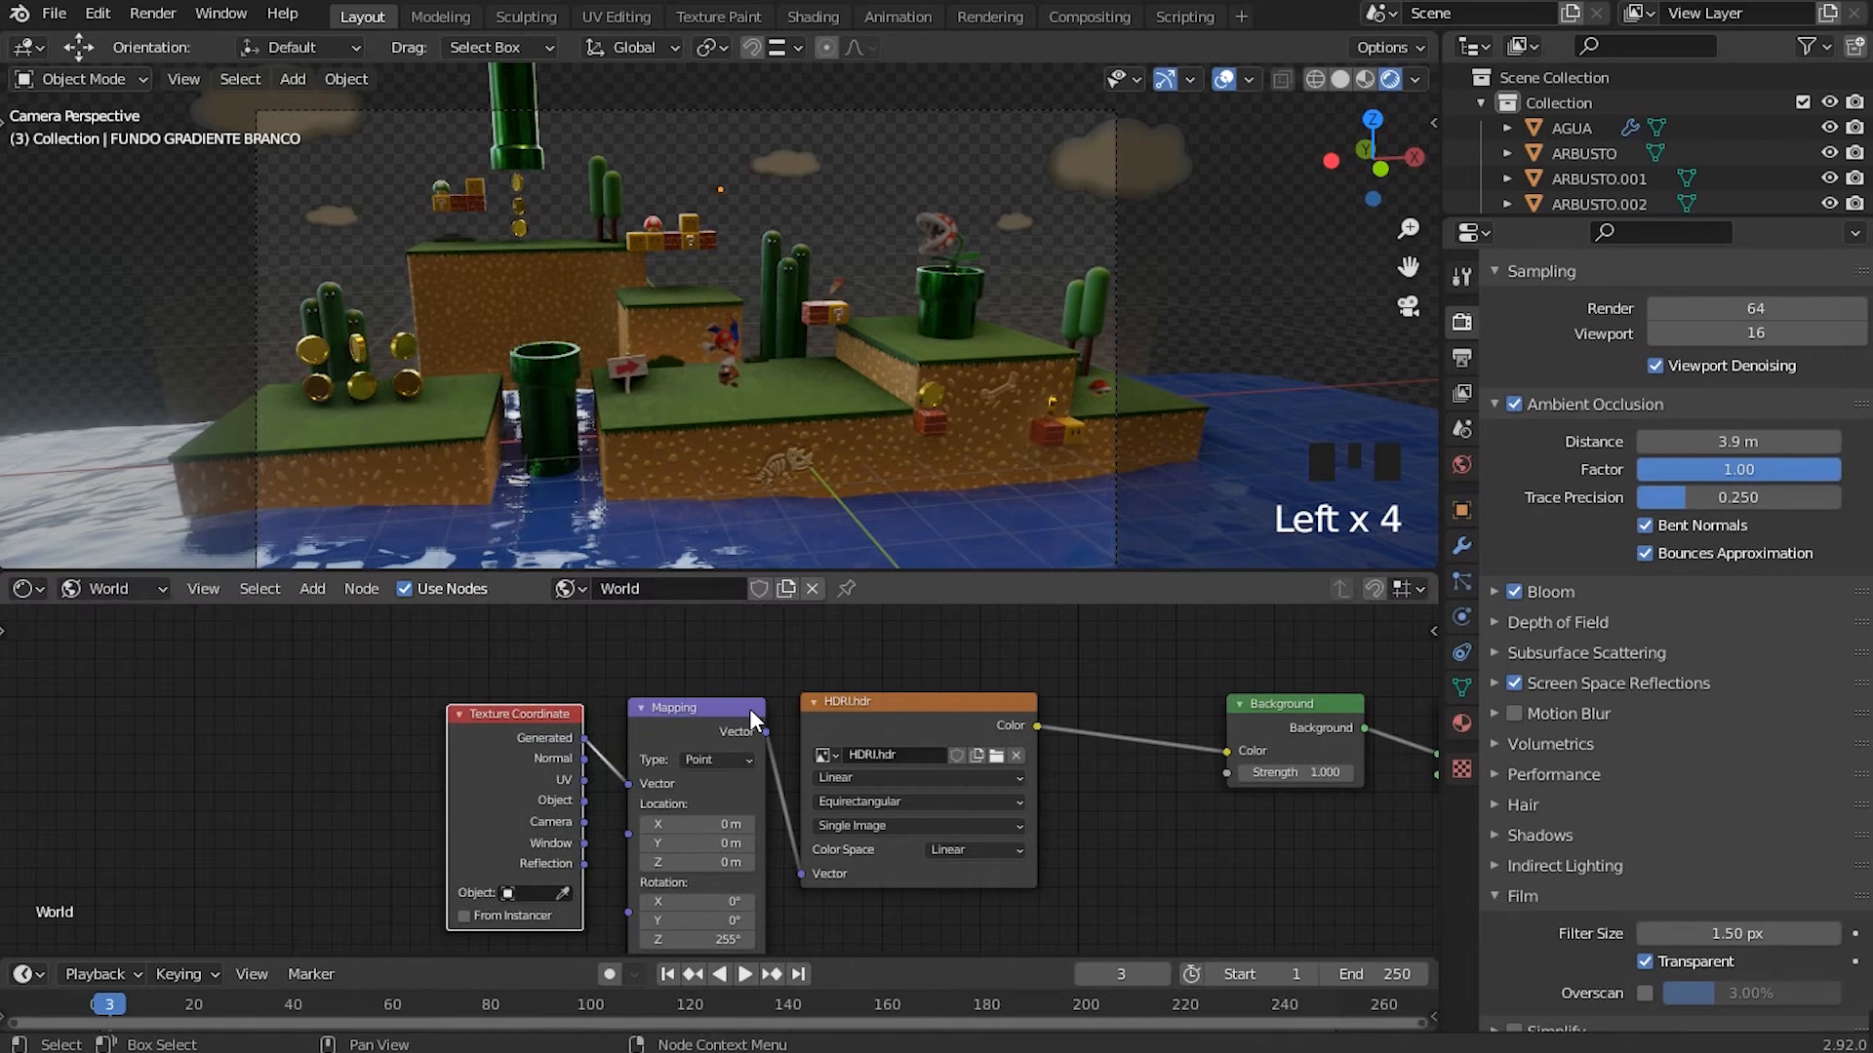
pyautogui.moveTo(749, 708); pyautogui.dragTo(765, 705)
pyautogui.click(520, 717)
pyautogui.moveTo(520, 717); pyautogui.dragTo(550, 708)
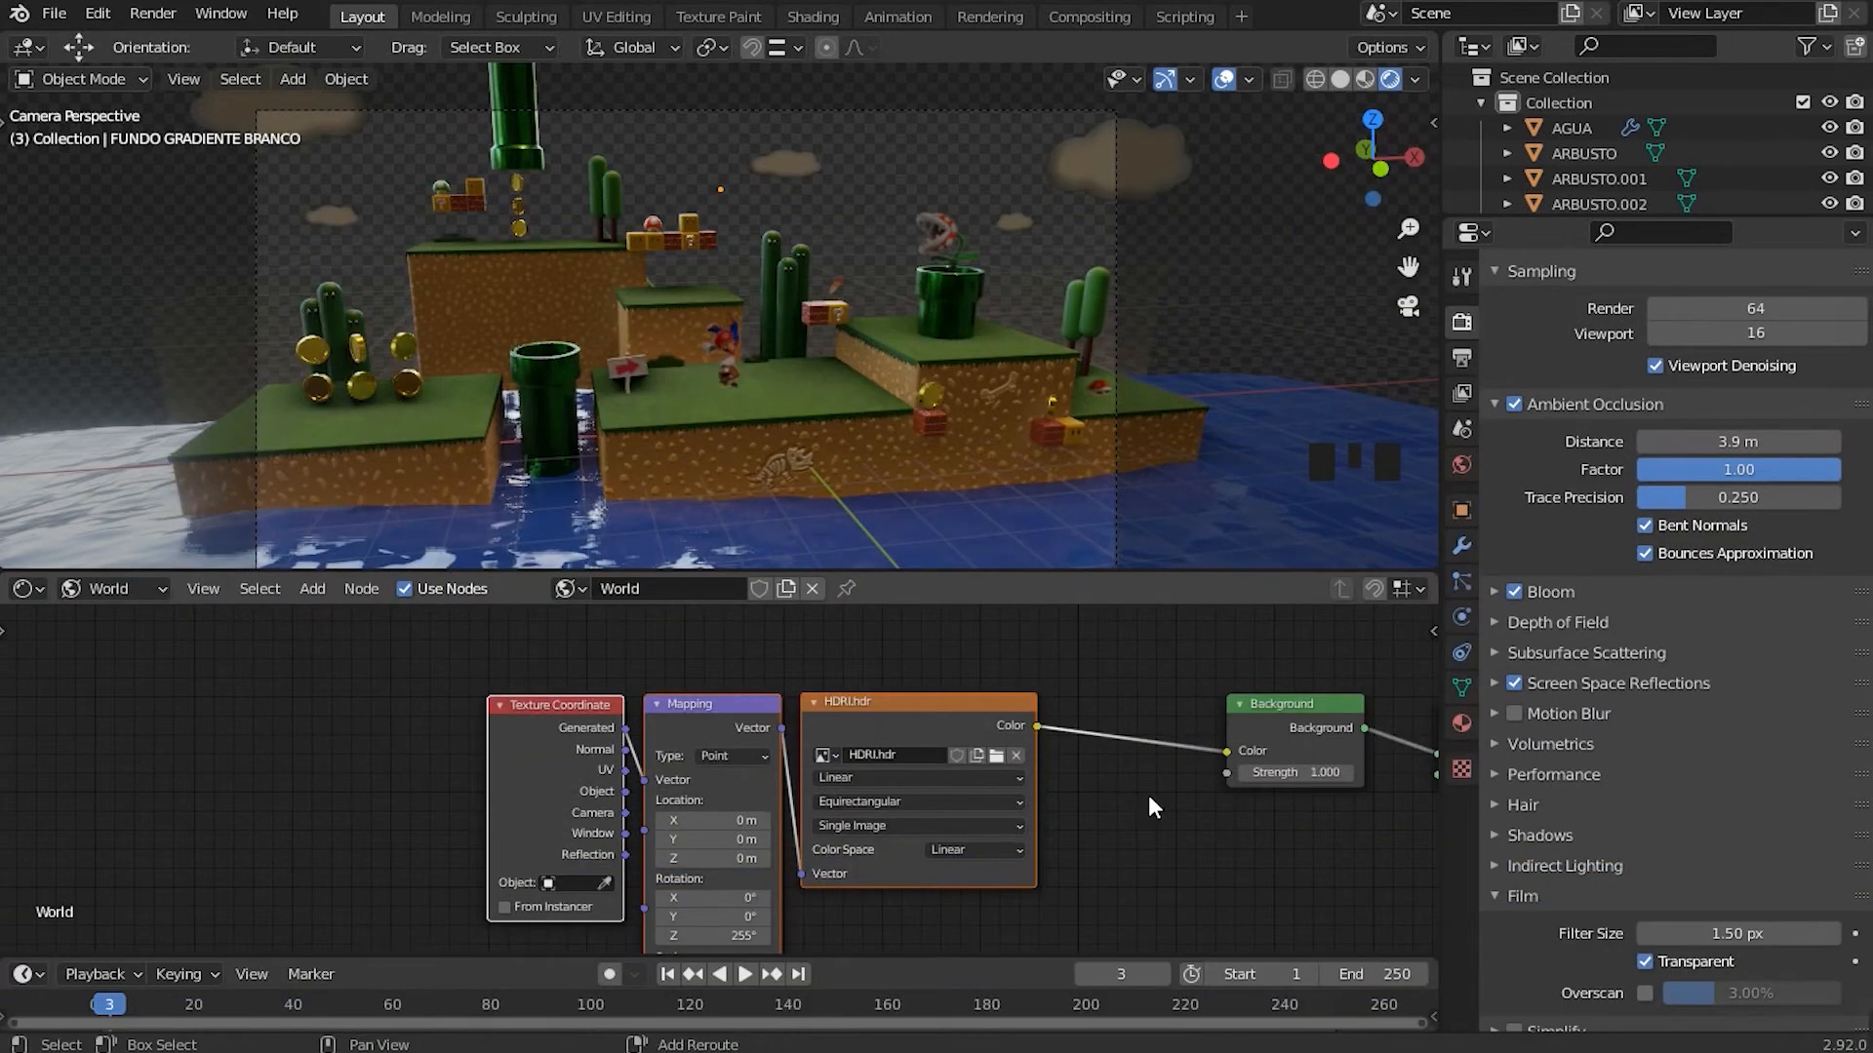
# Step: Review the complete World node chain from Texture Coordinate to World Output
pyautogui.keyDown('shift'); pyautogui.moveTo(1149, 797); pyautogui.dragTo(1154, 900, button='middle'); pyautogui.keyUp('shift')
pyautogui.click(1137, 881)
pyautogui.keyDown('shift'); pyautogui.moveTo(1018, 845); pyautogui.dragTo(1022, 844, button='middle'); pyautogui.keyUp('shift')
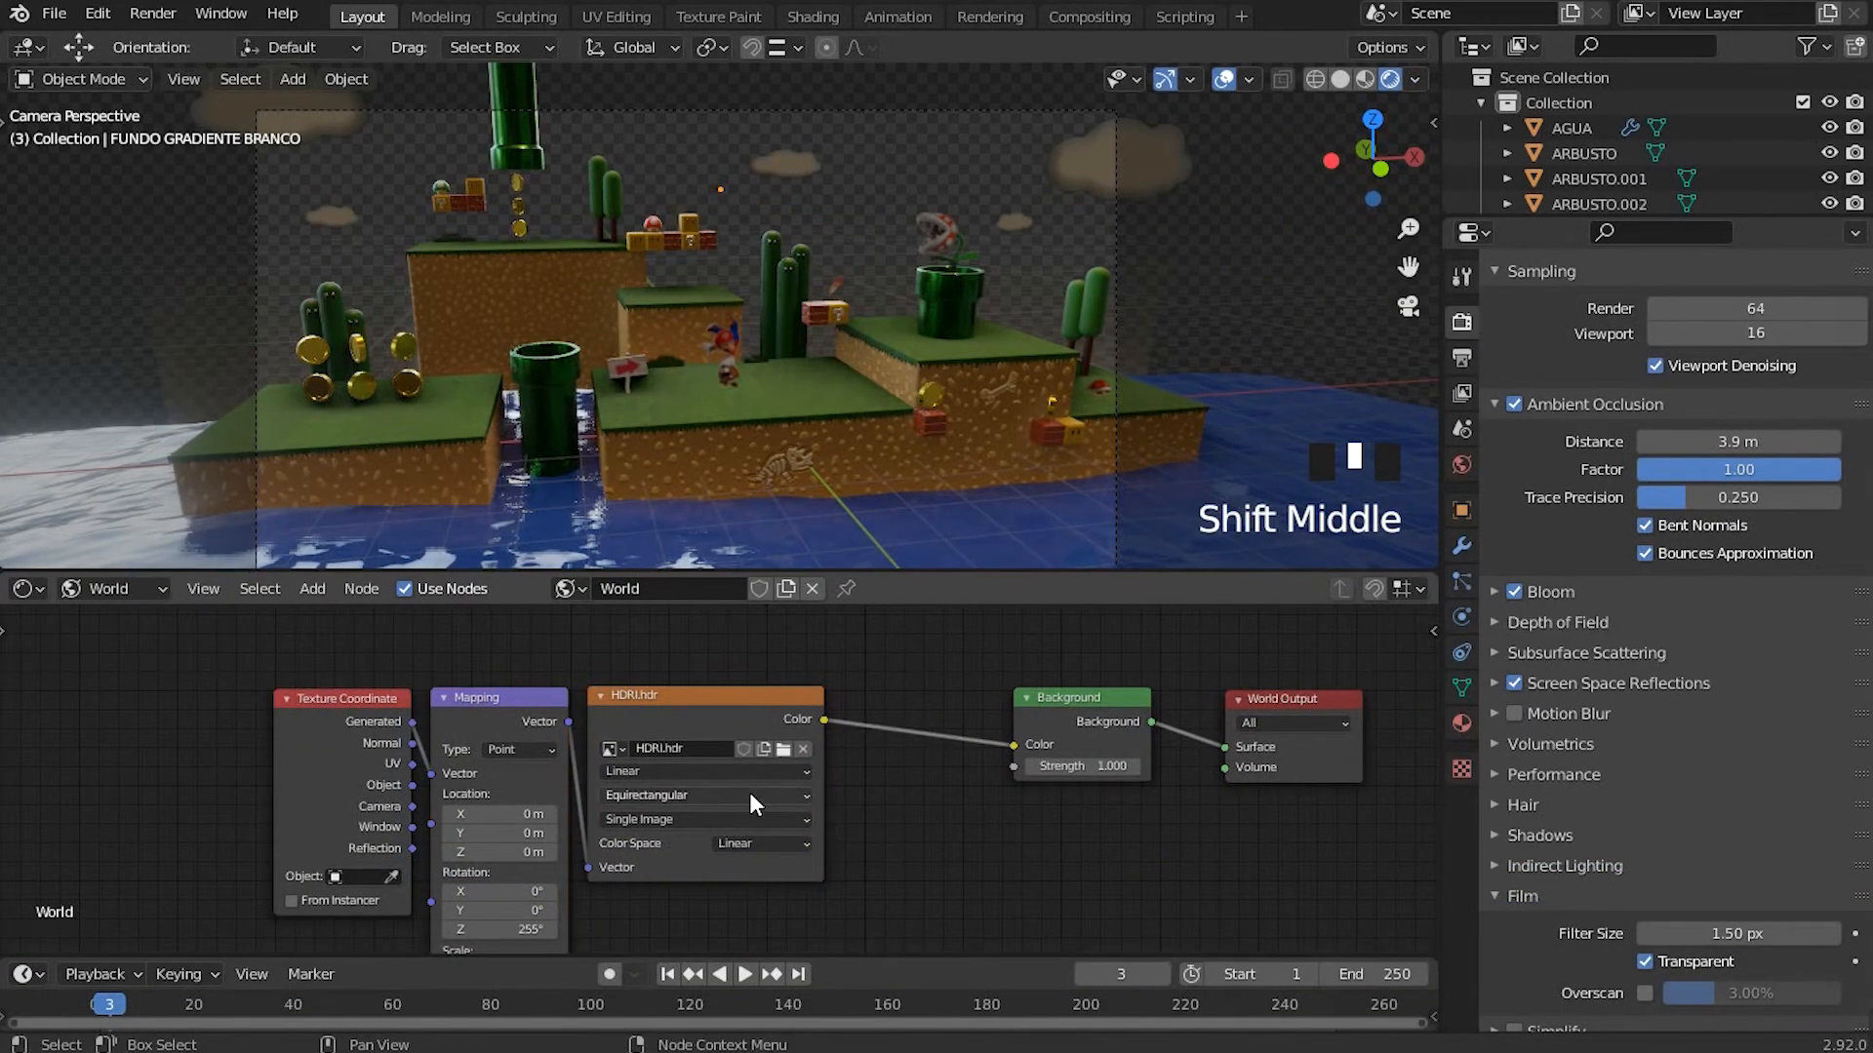
pyautogui.scroll(-1, 749, 837)
pyautogui.keyDown('shift'); pyautogui.moveTo(879, 830); pyautogui.dragTo(771, 840, button='middle'); pyautogui.keyUp('shift')
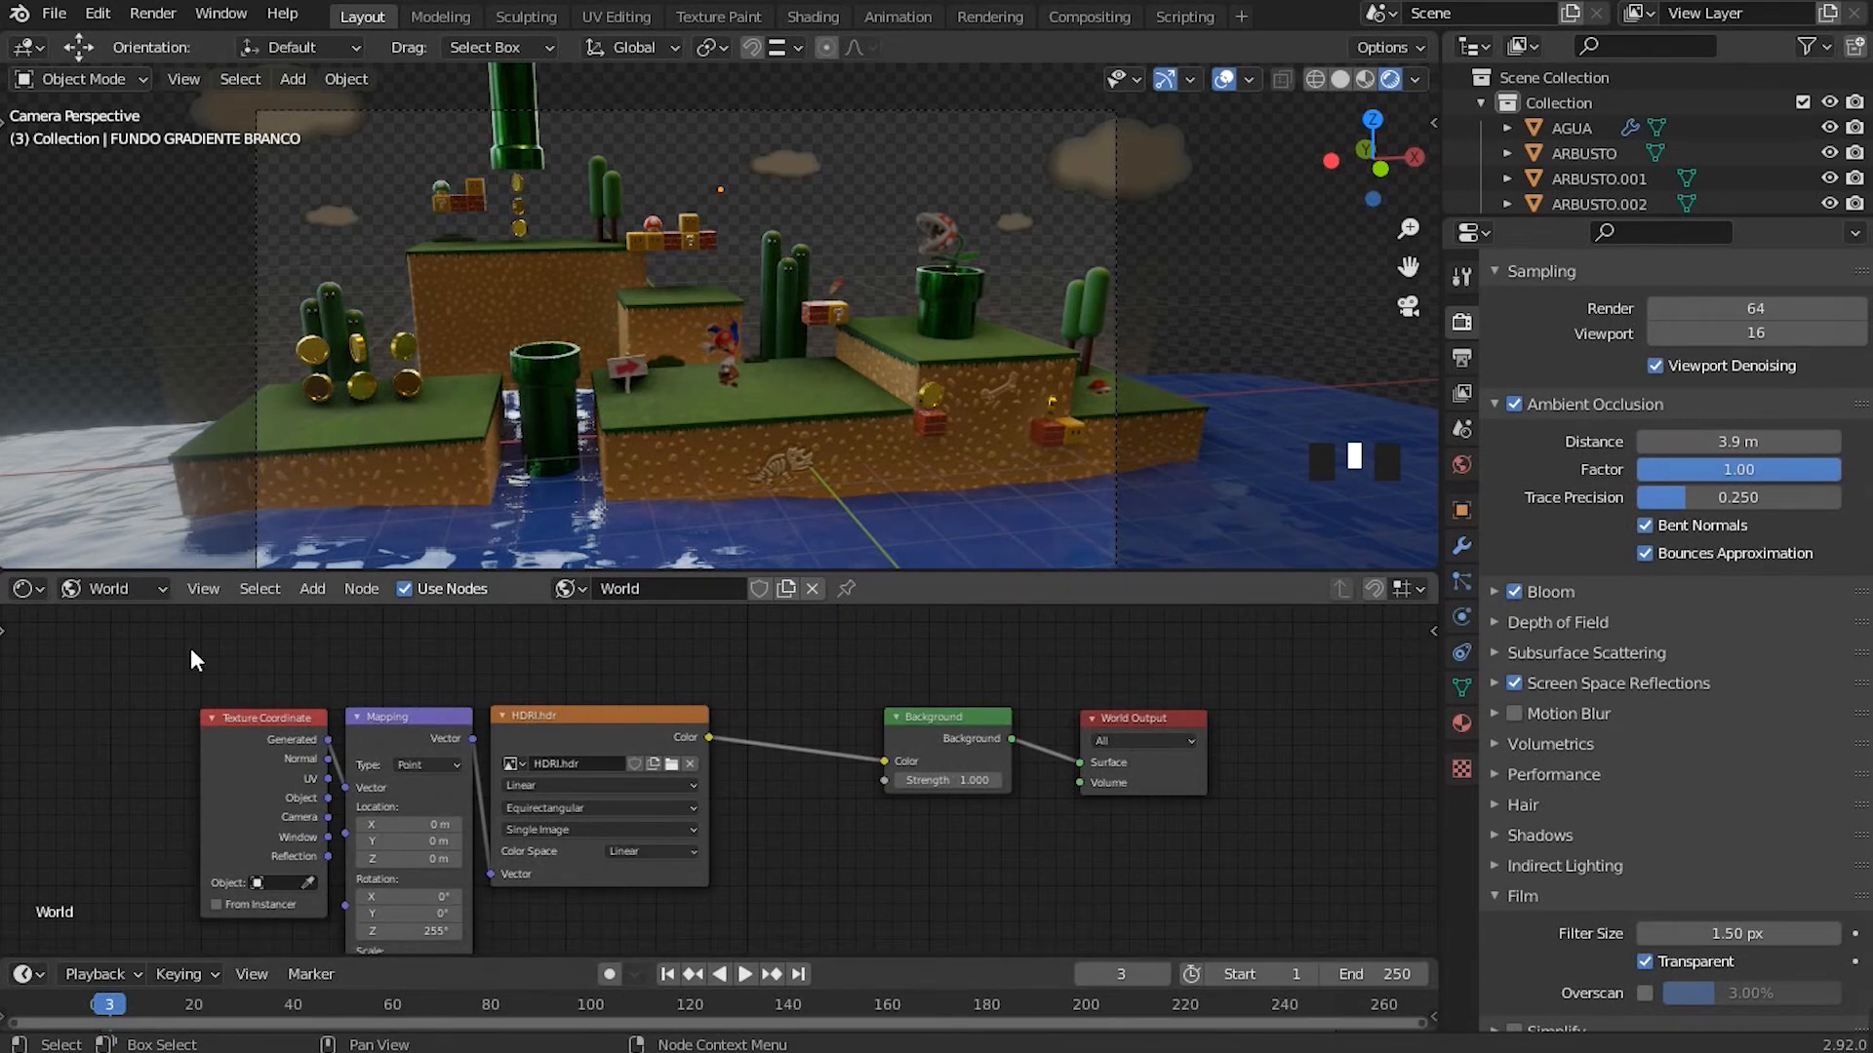
pyautogui.keyDown('shift'); pyautogui.moveTo(632, 911); pyautogui.dragTo(686, 894, button='middle'); pyautogui.keyUp('shift')
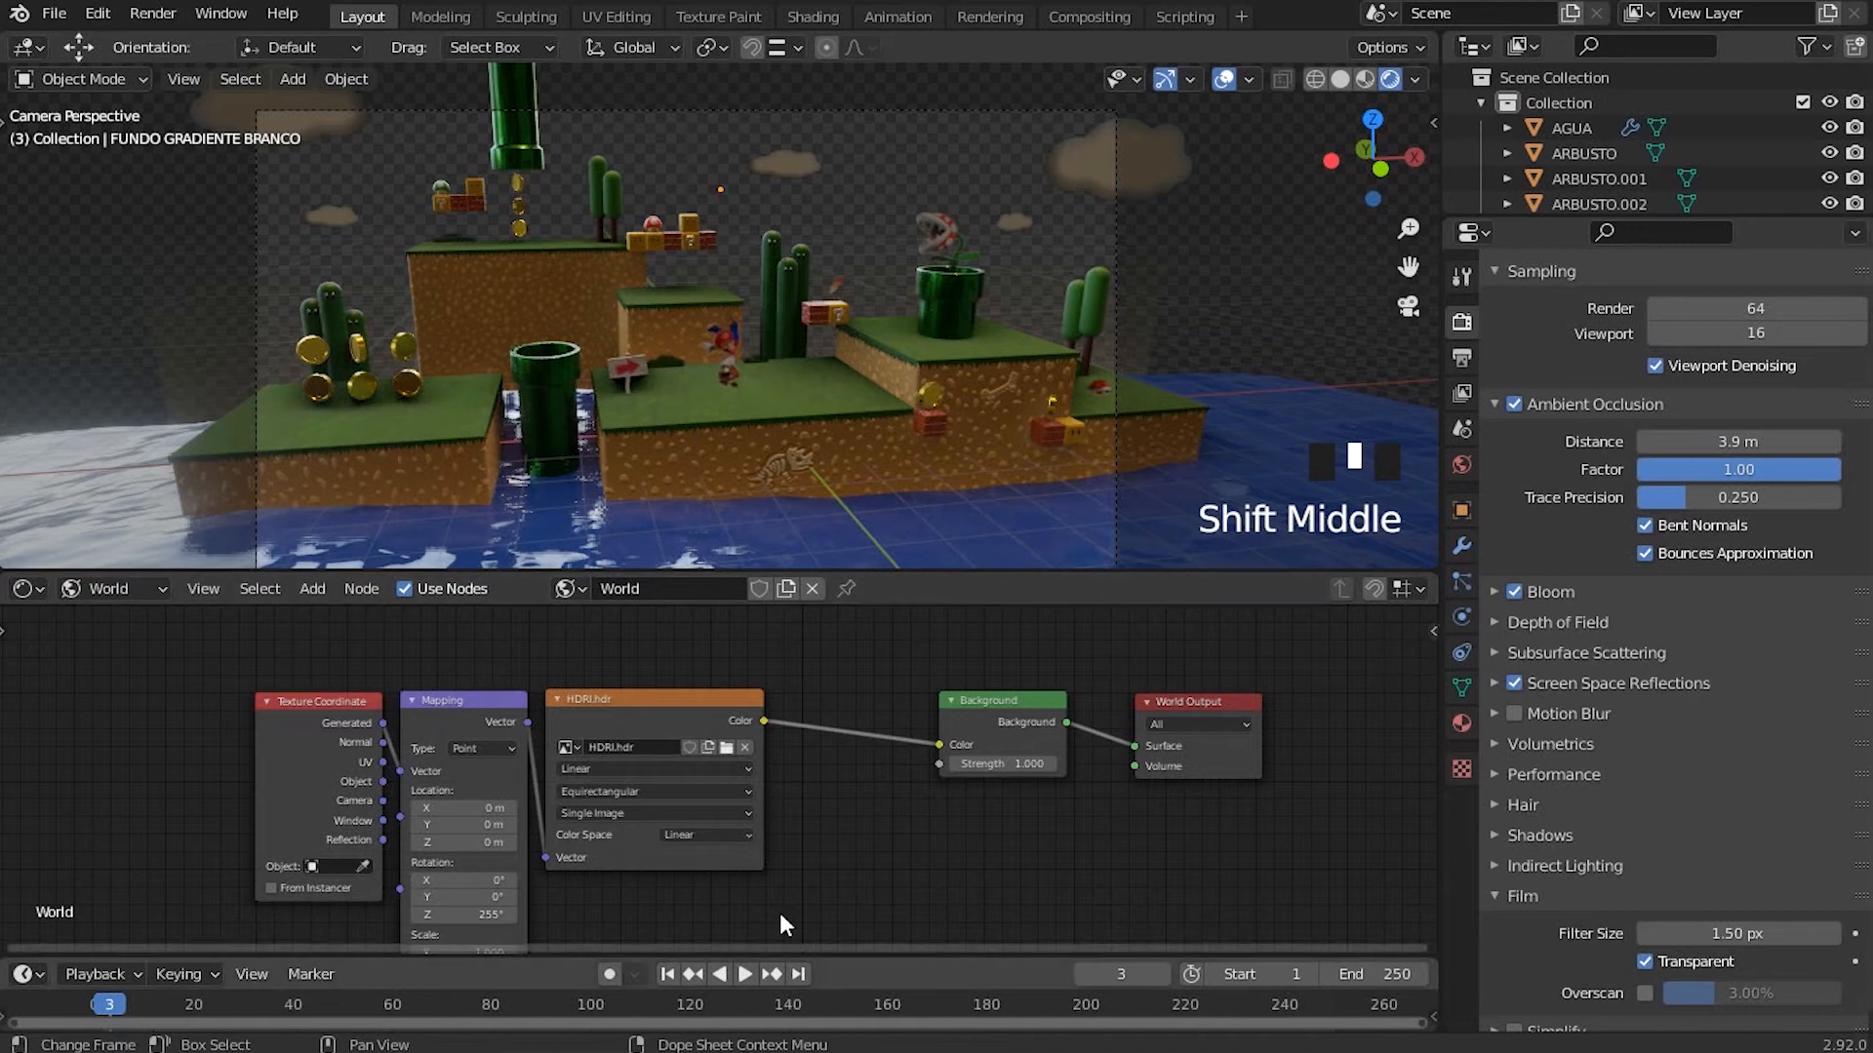
# Step: Enlarge the node editor area beneath the 3D viewport to make room for more World nodes
pyautogui.moveTo(463, 918); pyautogui.dragTo(463, 917)
pyautogui.press('Escape')
pyautogui.keyDown('shift'); pyautogui.moveTo(993, 326); pyautogui.dragTo(667, 453, button='middle'); pyautogui.keyUp('shift')
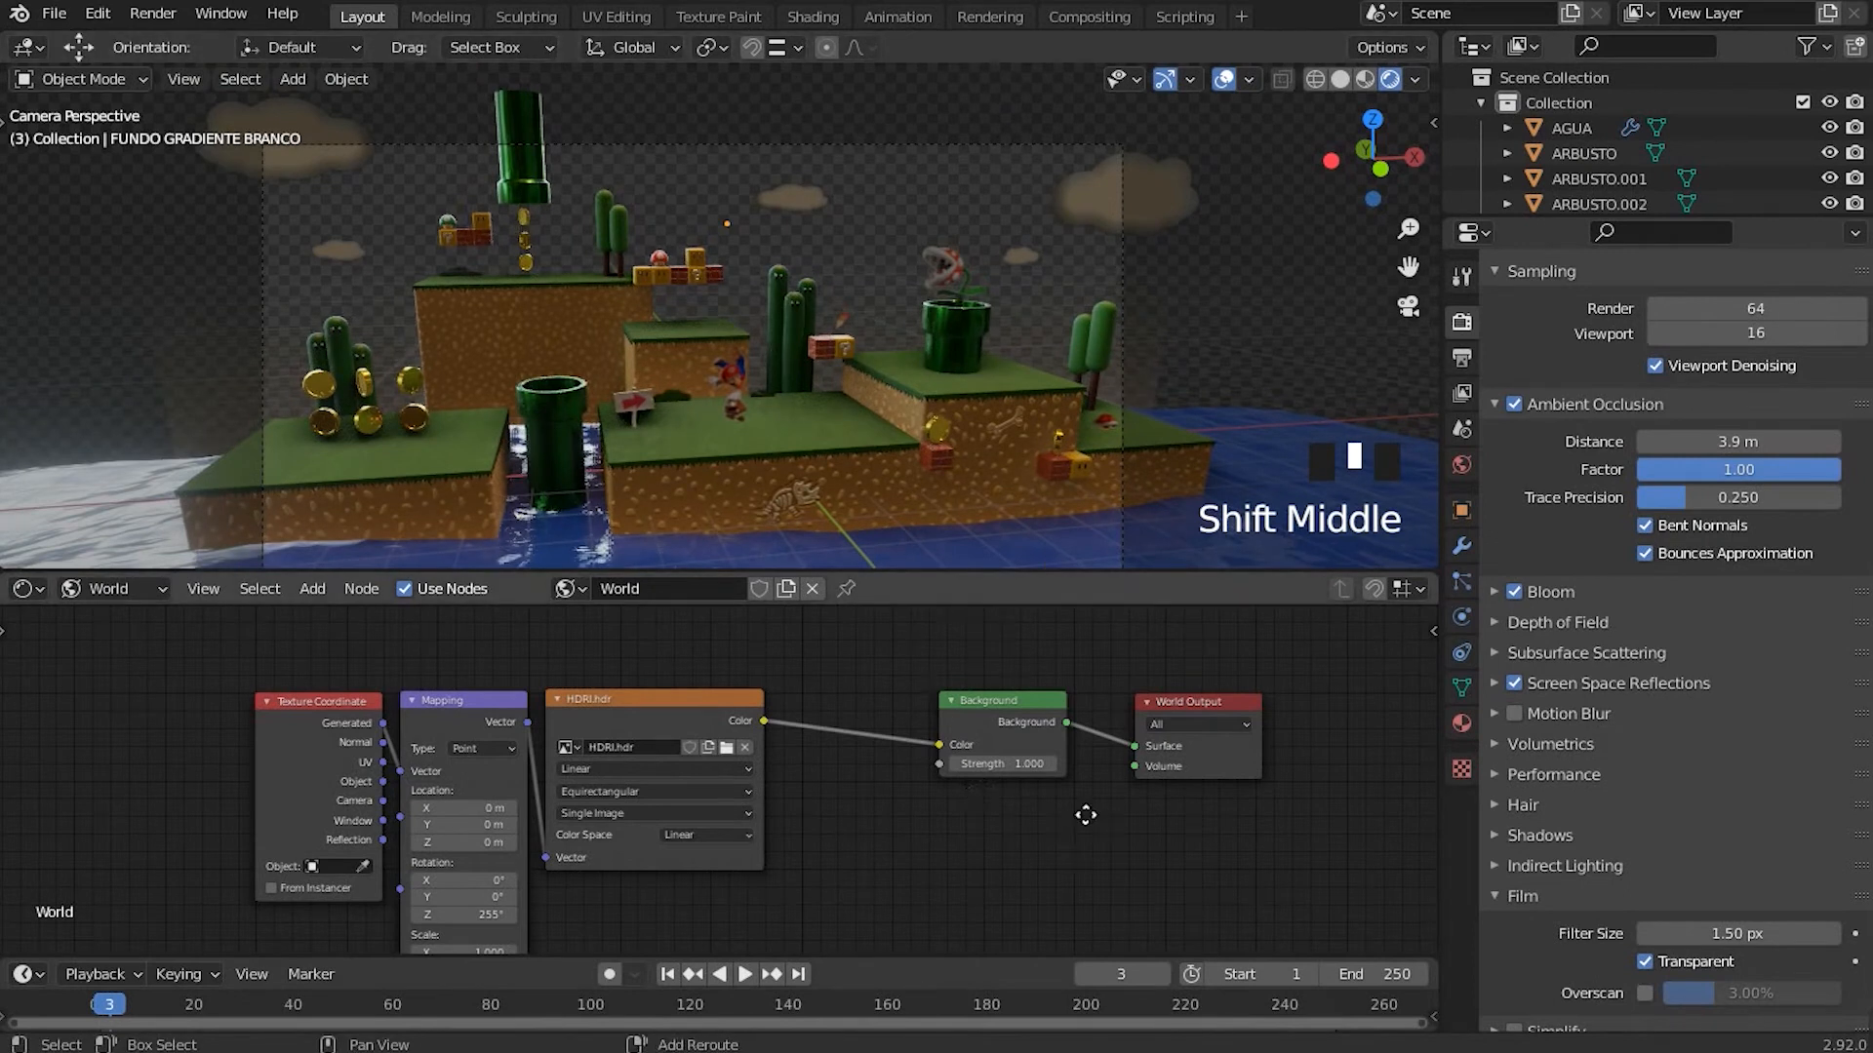
pyautogui.keyDown('shift'); pyautogui.moveTo(1097, 698); pyautogui.dragTo(833, 739, button='middle'); pyautogui.keyUp('shift')
pyautogui.moveTo(883, 751); pyautogui.dragTo(885, 741)
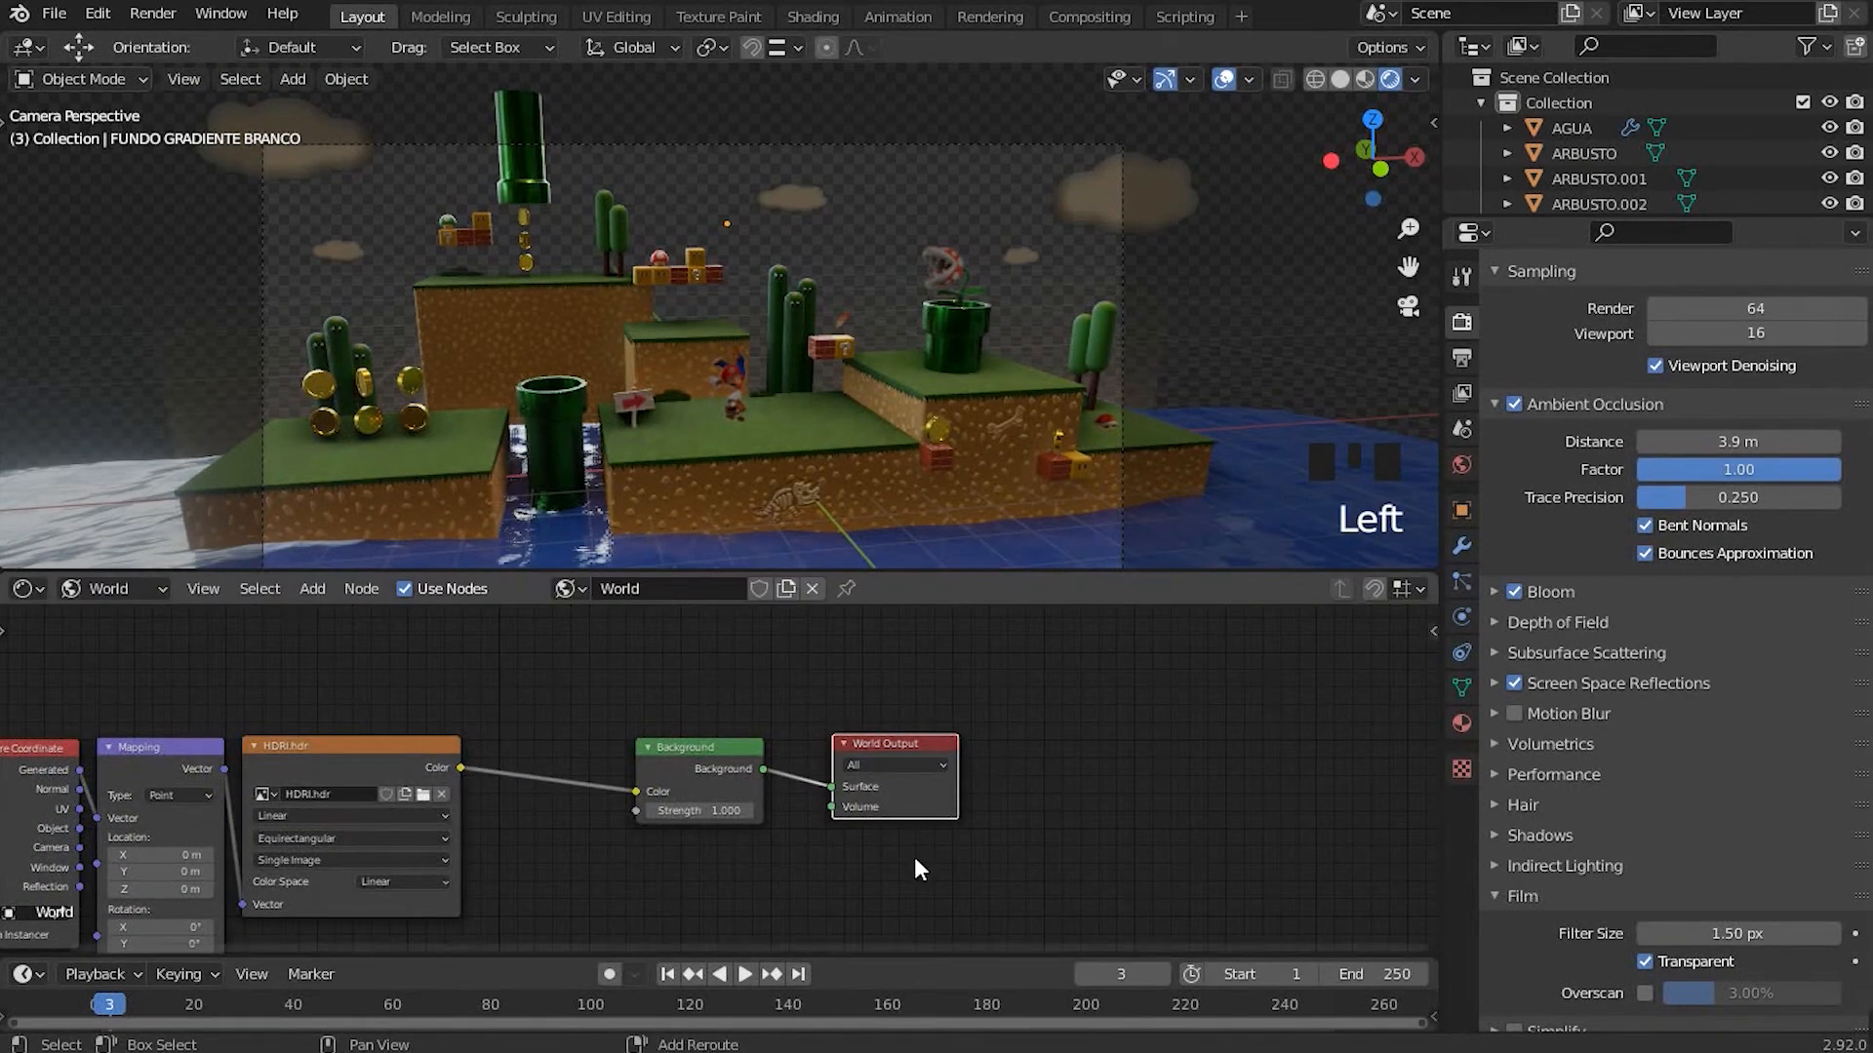
pyautogui.keyDown('shift'); pyautogui.moveTo(910, 838); pyautogui.dragTo(940, 740, button='middle'); pyautogui.keyUp('shift')
pyautogui.moveTo(1036, 570); pyautogui.dragTo(1037, 426)
pyautogui.keyDown('shift'); pyautogui.moveTo(625, 694); pyautogui.dragTo(750, 771, button='middle'); pyautogui.keyUp('shift')
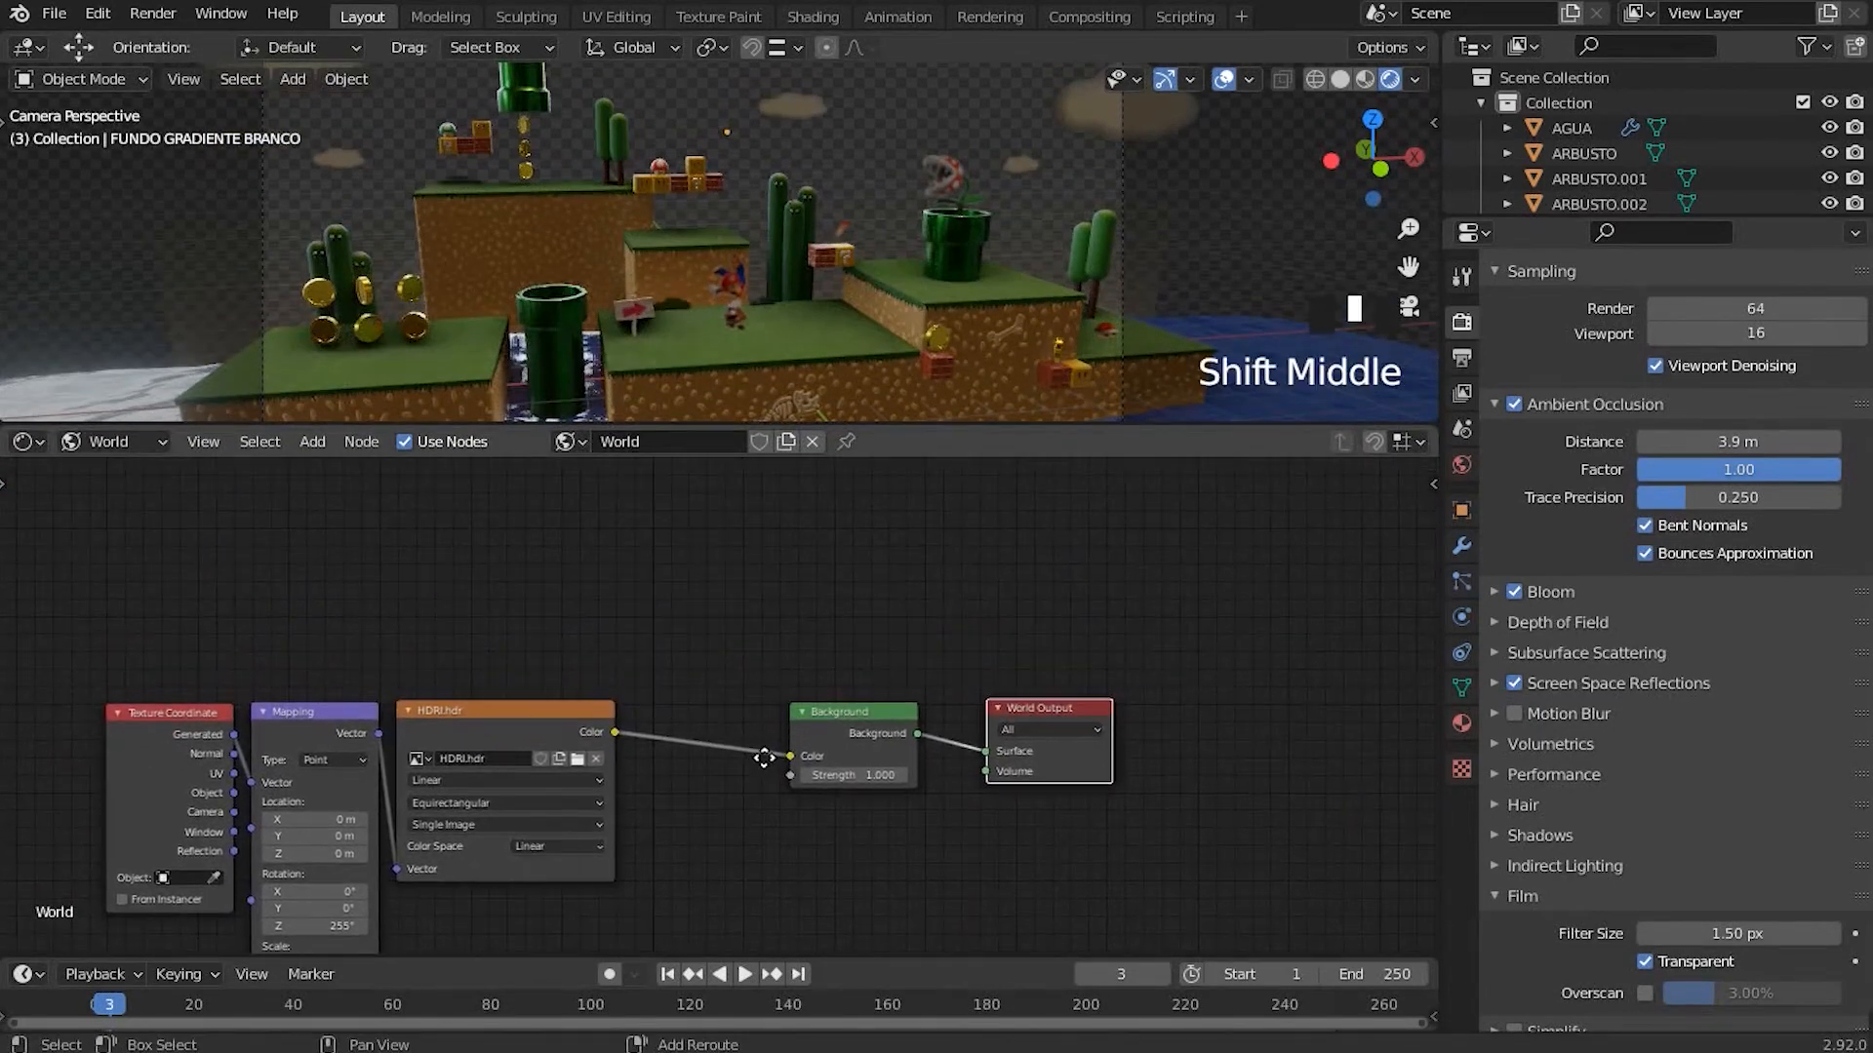
# Step: Duplicate the Background node and place the copy directly above the original
pyautogui.click(869, 655)
pyautogui.scroll(3, 837, 721)
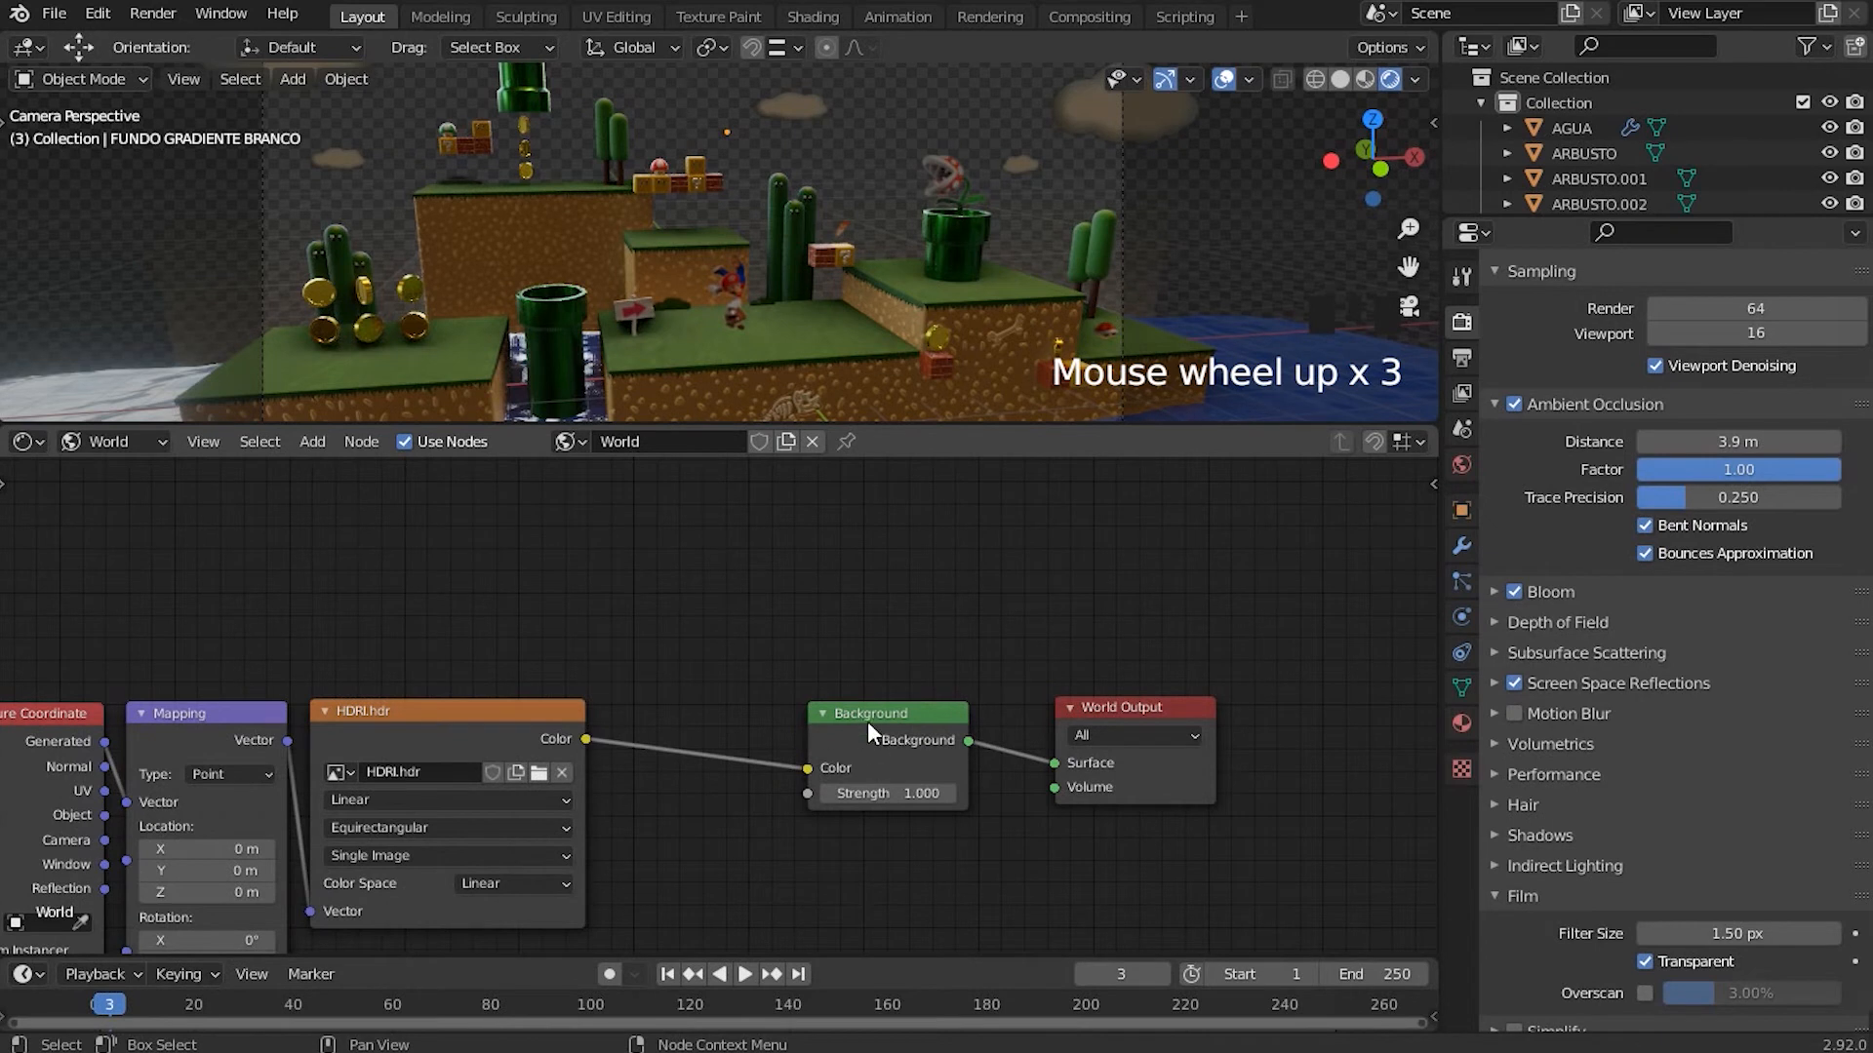
pyautogui.click(864, 724)
pyautogui.keyDown('shift'); pyautogui.moveTo(810, 694); pyautogui.dragTo(801, 778, button='middle'); pyautogui.keyUp('shift')
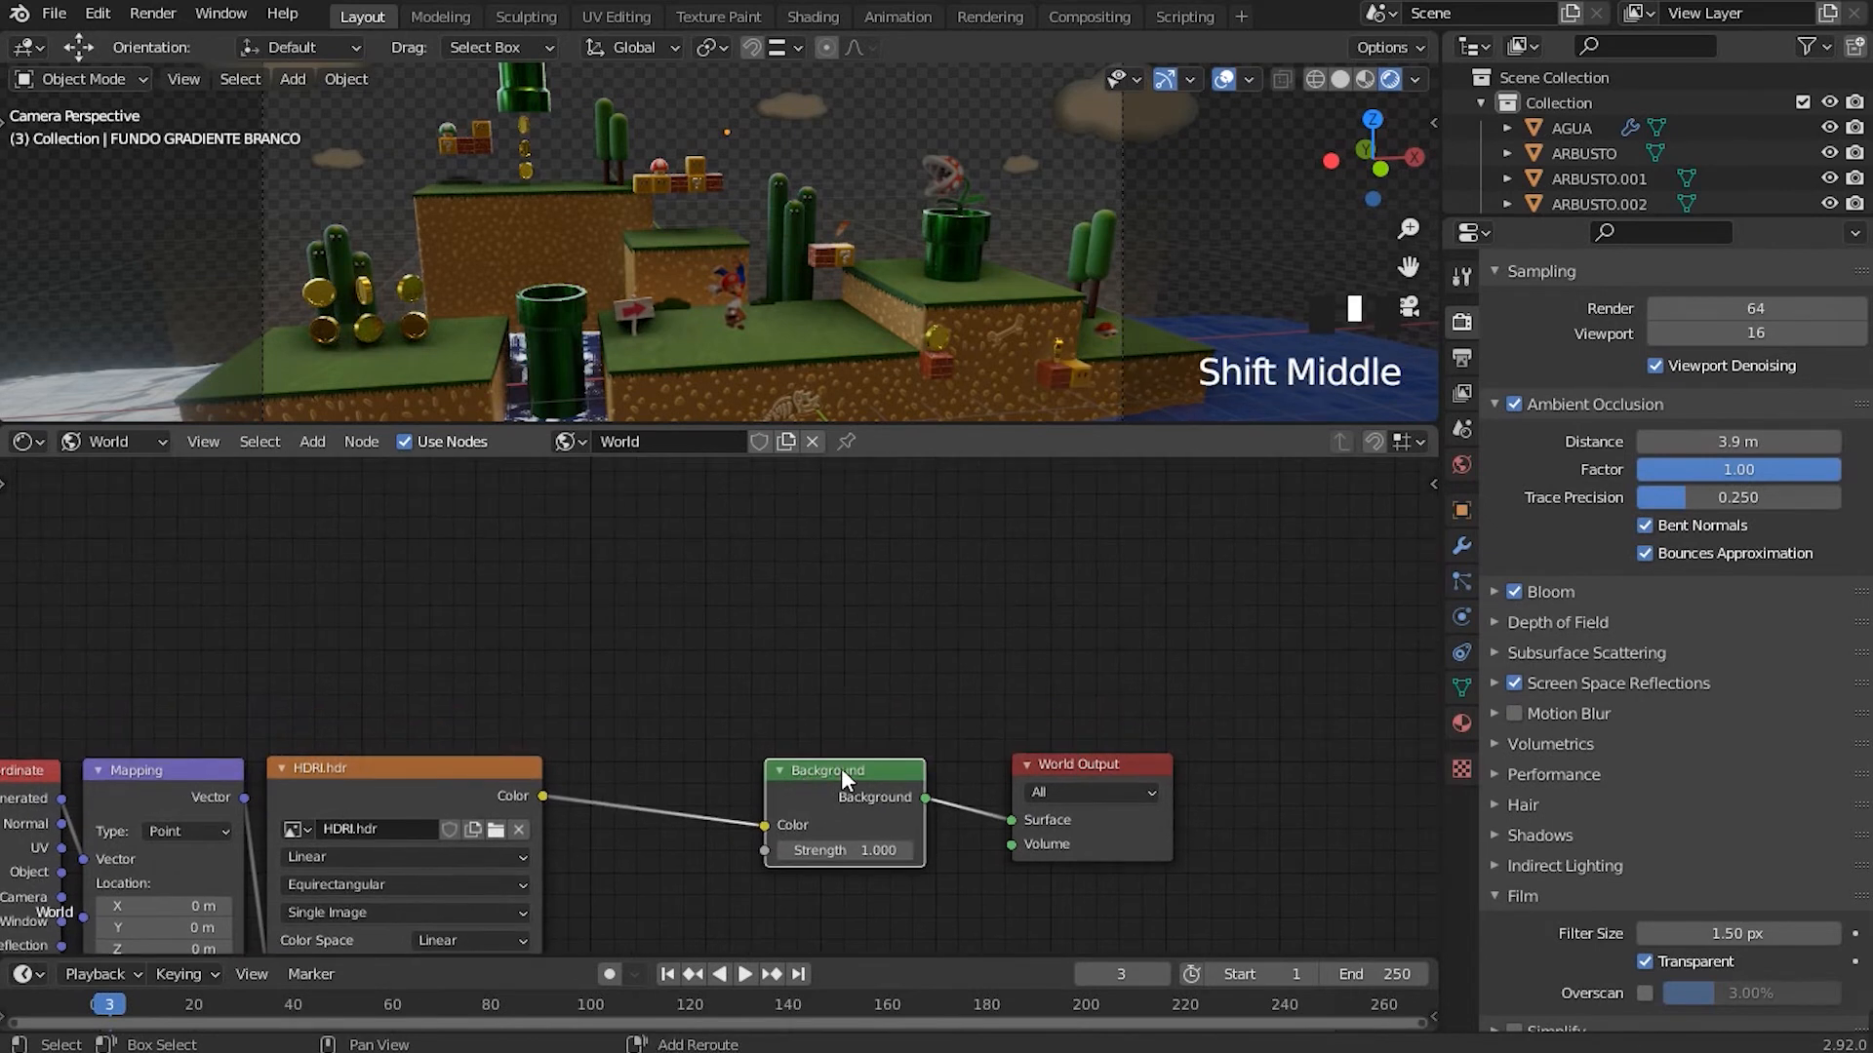
pyautogui.hotkey('shift', 'd')
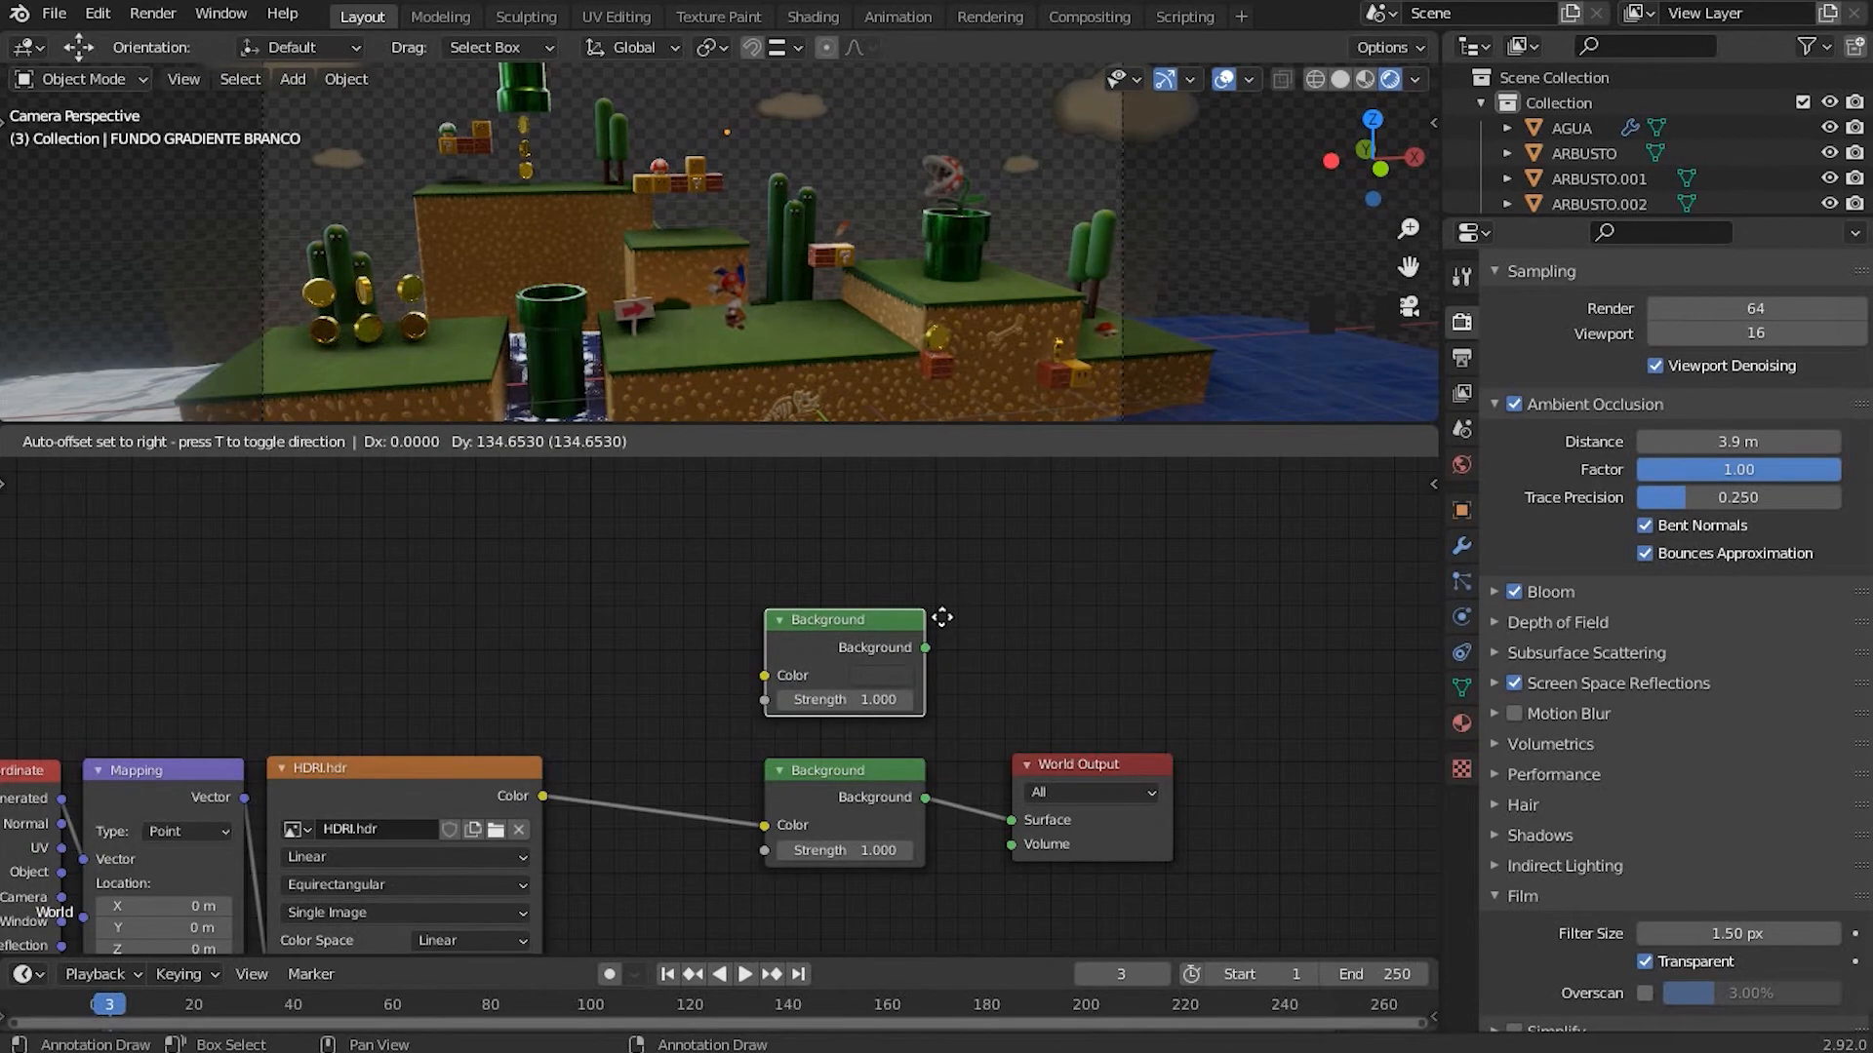
pyautogui.click(941, 616)
# Step: Move the World Output node farther from the Background nodes and cut its link to the HDRI's Background node
pyautogui.keyDown('shift'); pyautogui.moveTo(1064, 827); pyautogui.dragTo(790, 729, button='middle'); pyautogui.keyUp('shift')
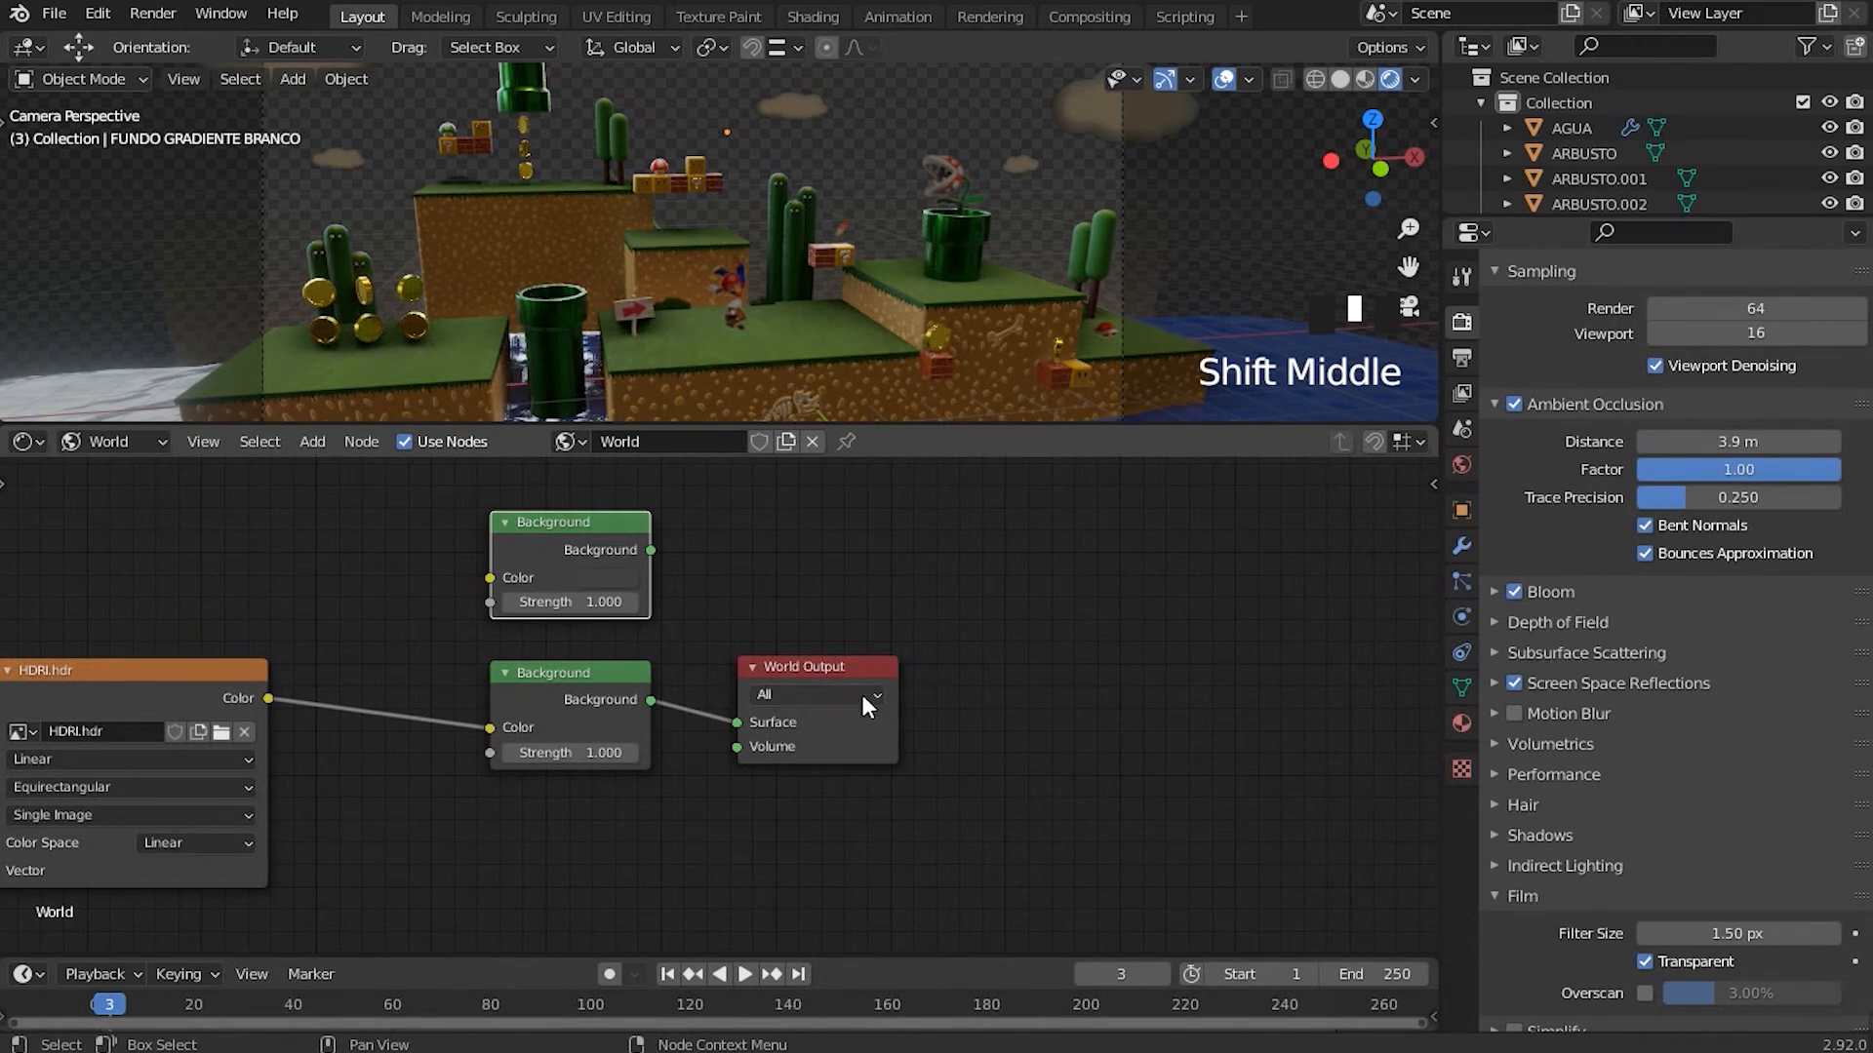
pyautogui.moveTo(844, 669); pyautogui.dragTo(1245, 643)
pyautogui.moveTo(1103, 695); pyautogui.dragTo(981, 755)
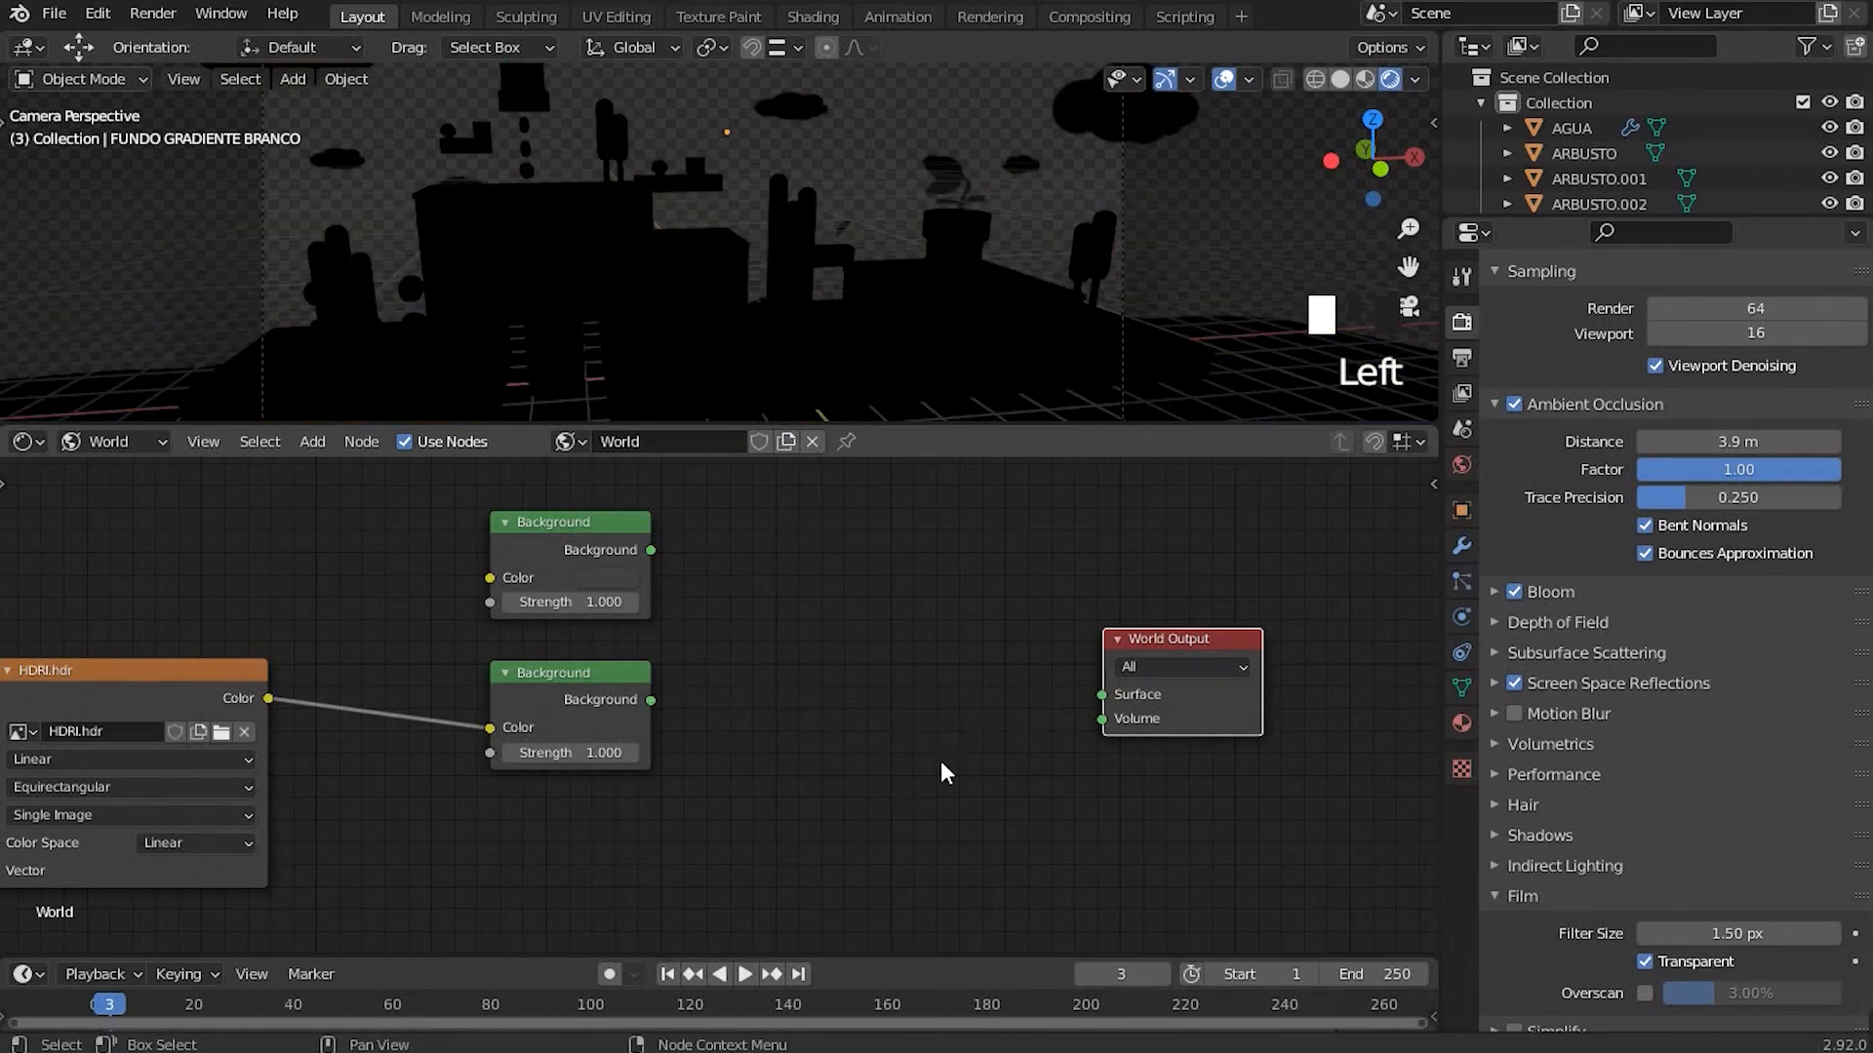
pyautogui.keyDown('shift'); pyautogui.moveTo(716, 663); pyautogui.dragTo(819, 715, button='middle'); pyautogui.keyUp('shift')
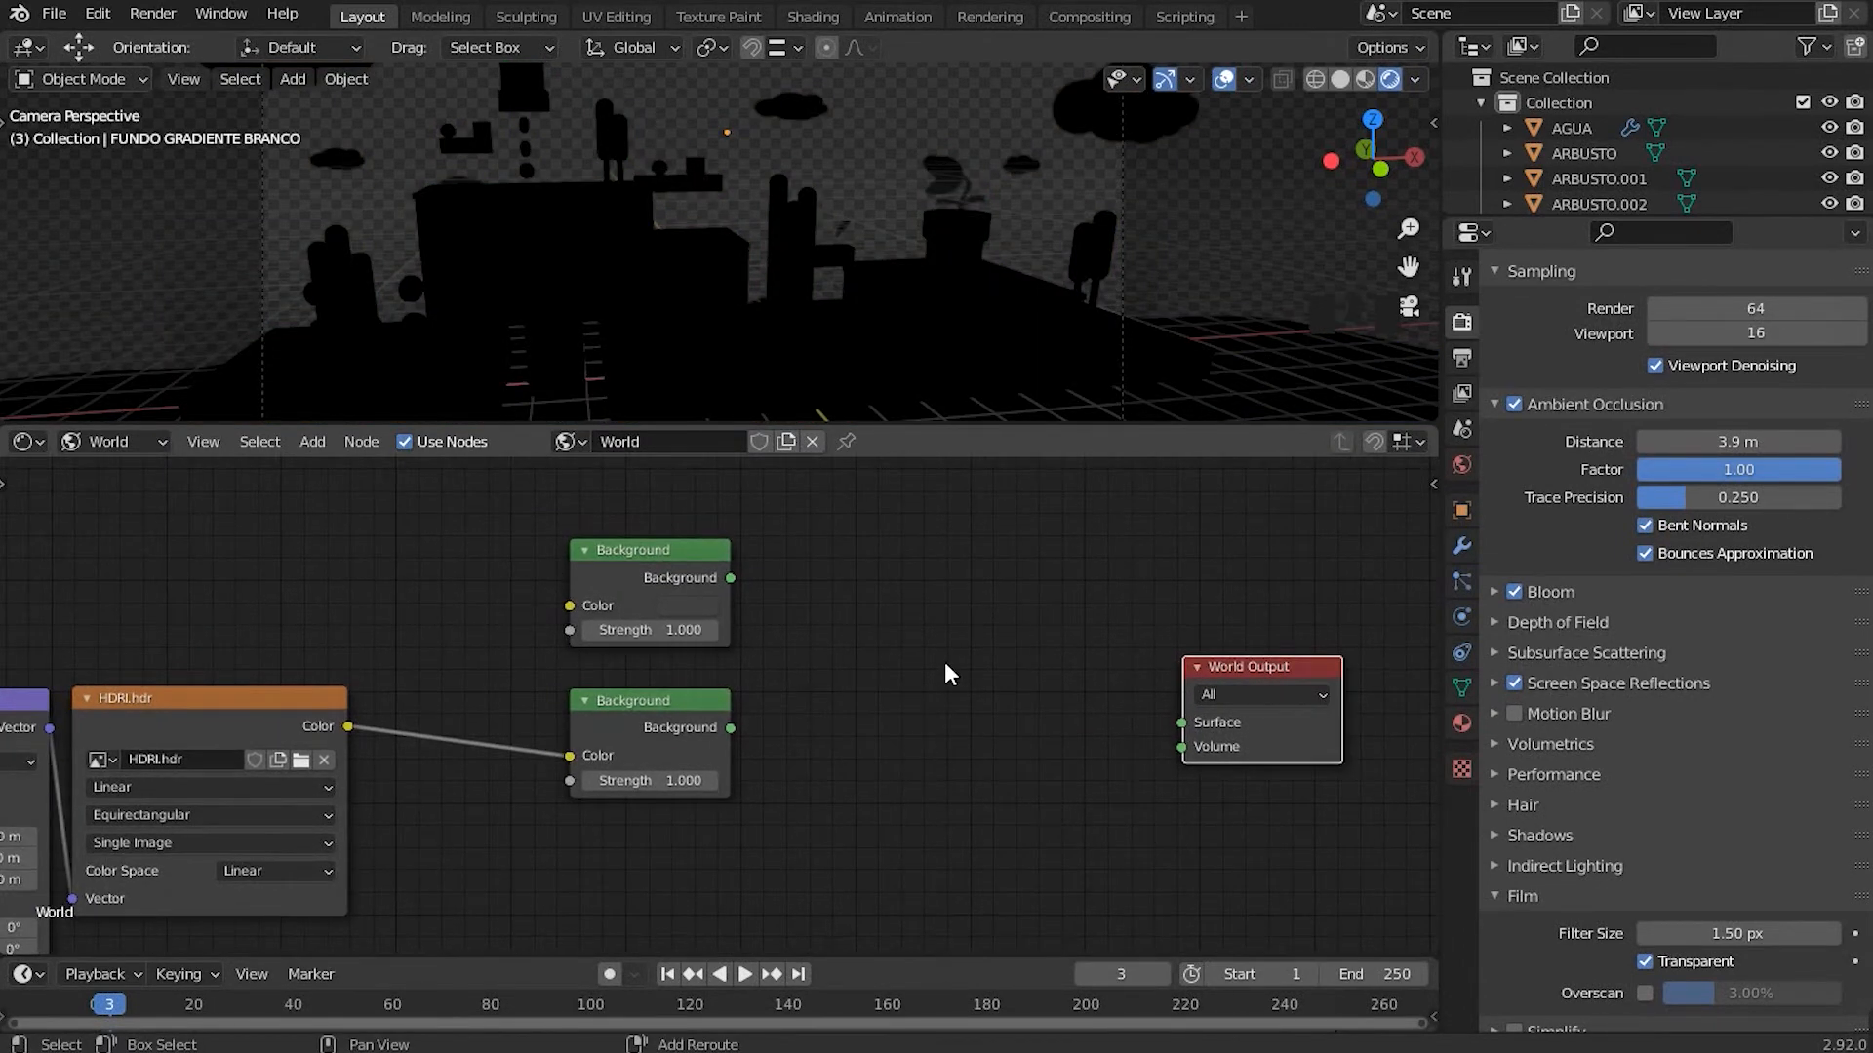
# Step: Add a Mix Shader node between the two Background nodes and the World Output
pyautogui.hotkey('shift', 'a')
pyautogui.click(907, 695)
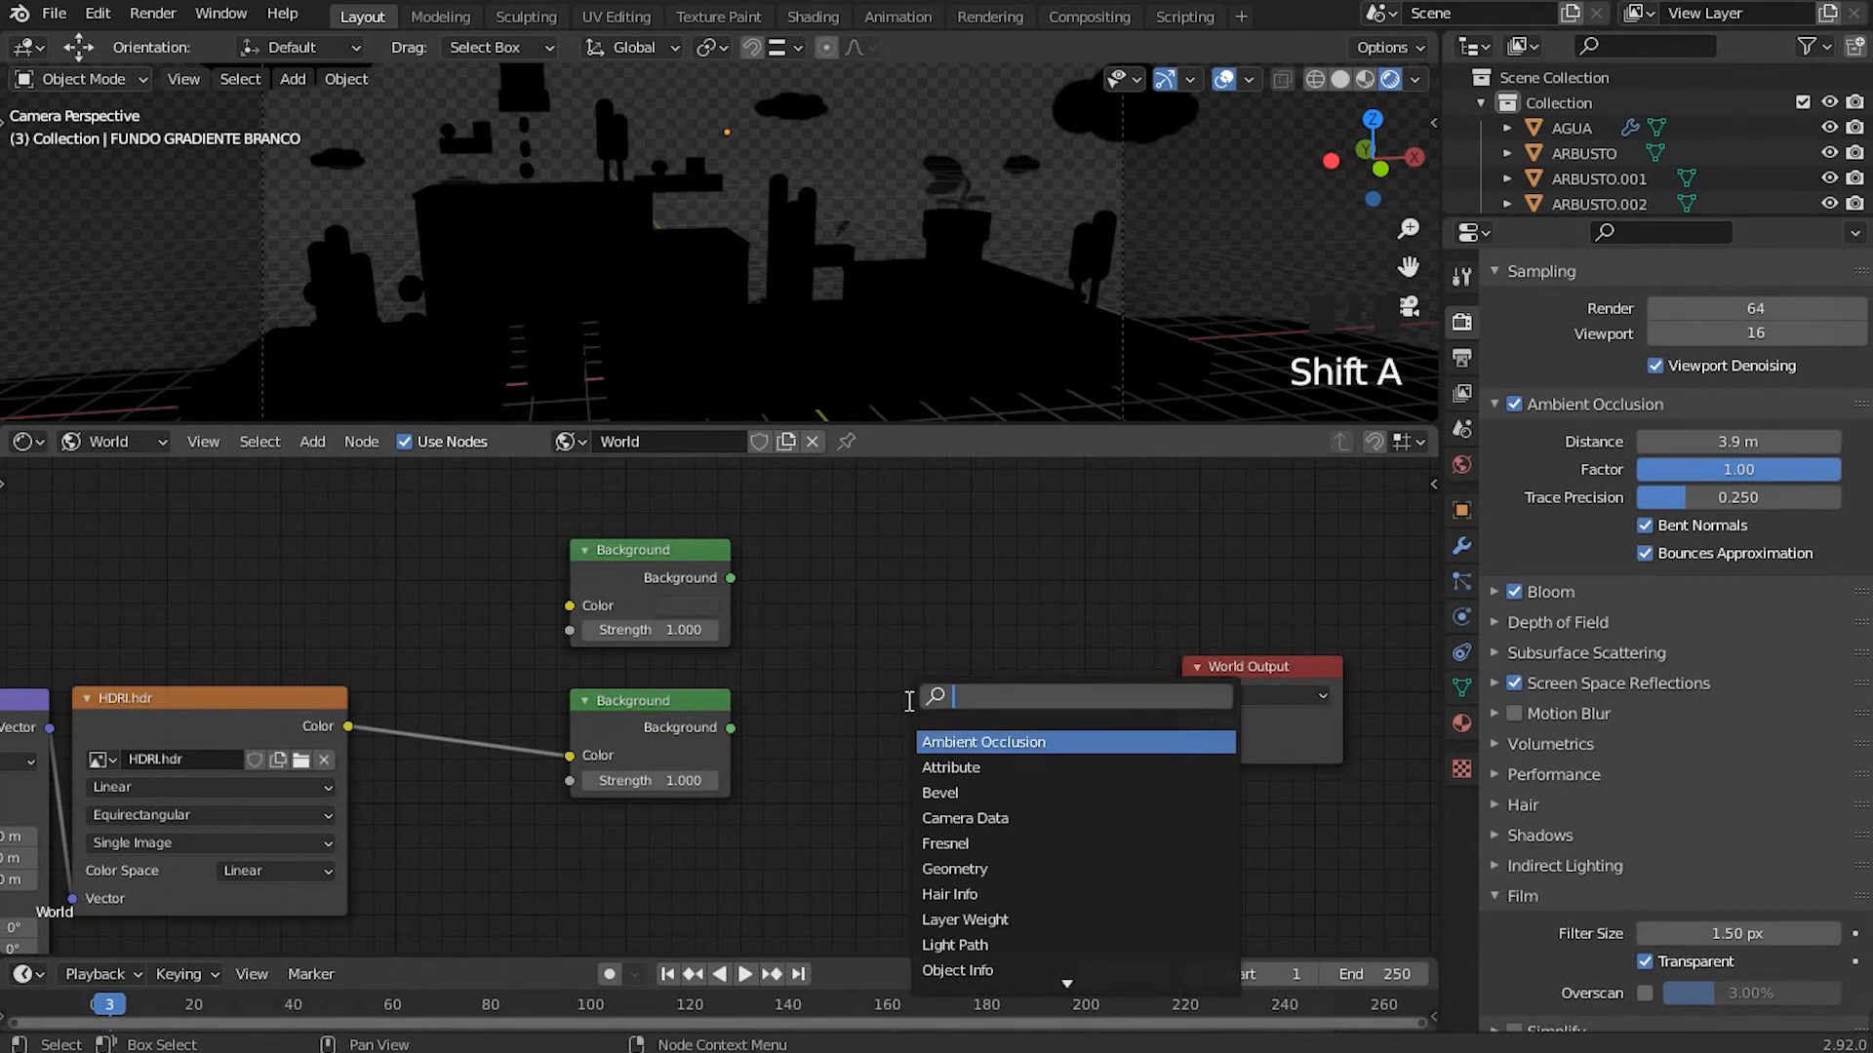
pyautogui.write('MIX SHA')
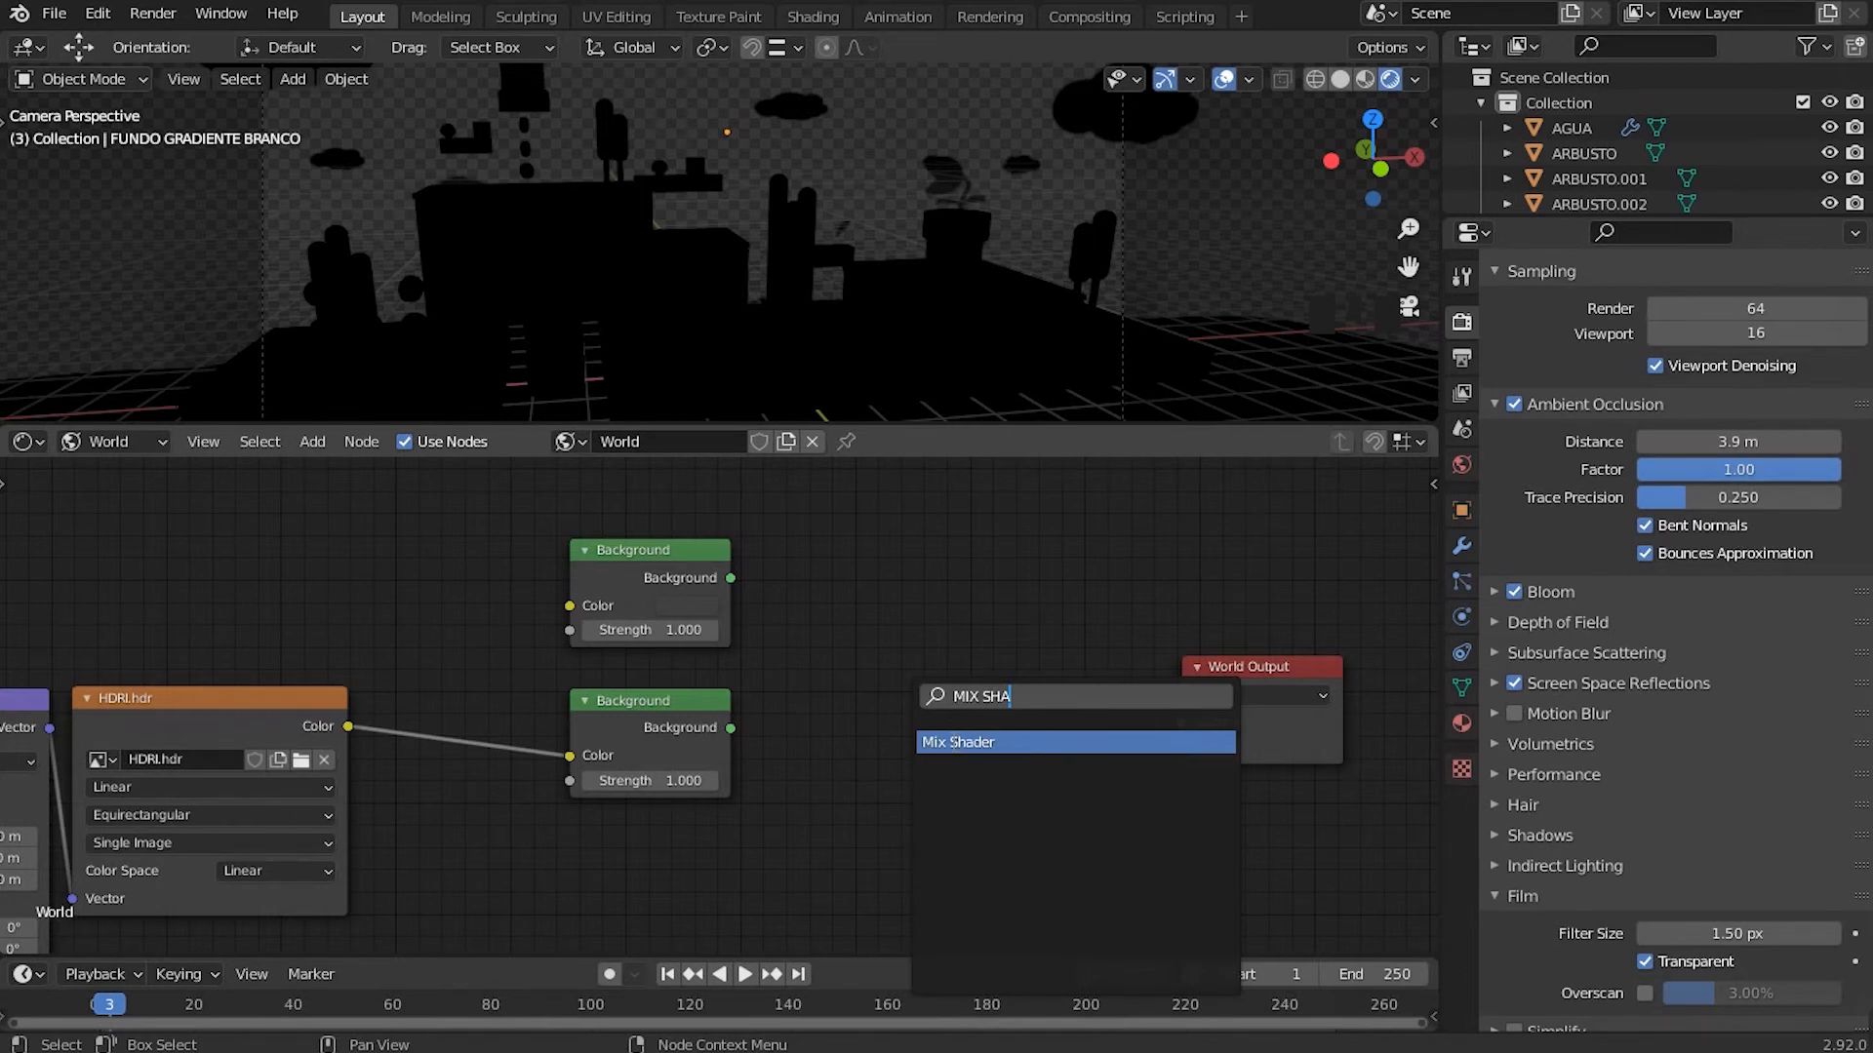
pyautogui.click(993, 741)
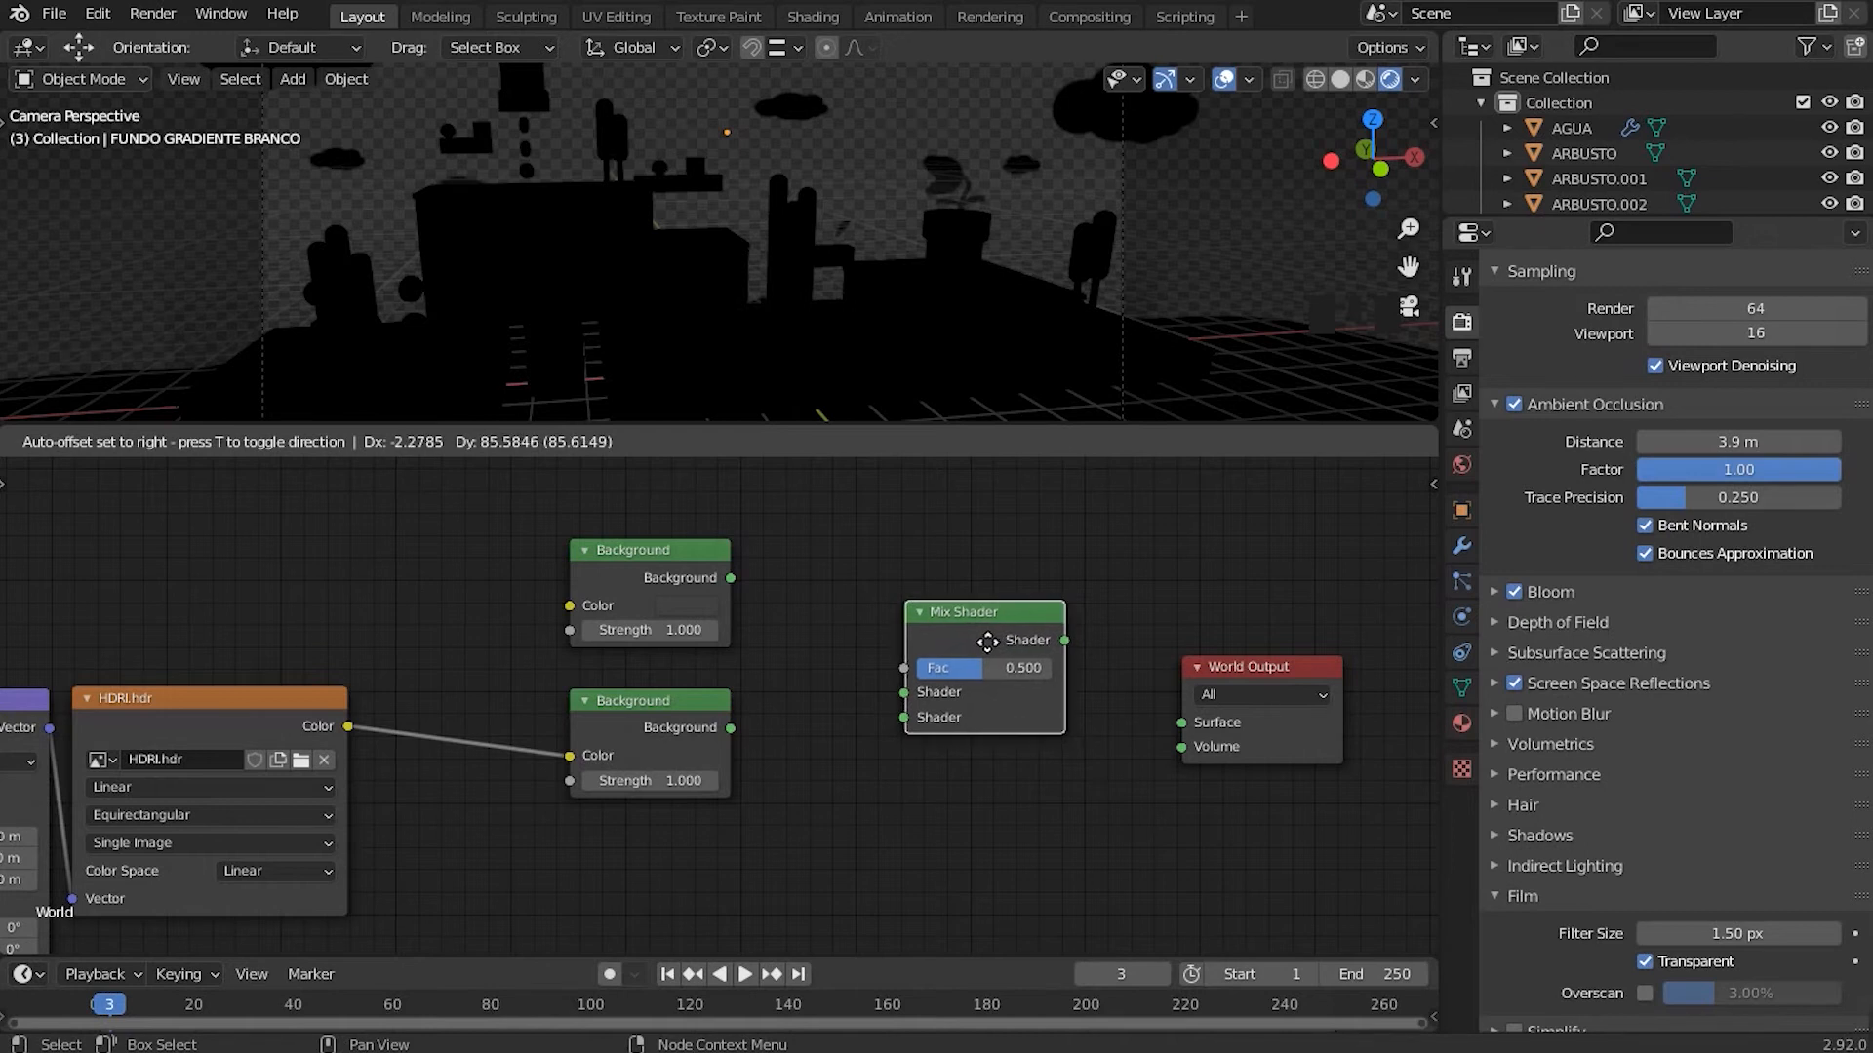
pyautogui.click(986, 641)
pyautogui.moveTo(985, 614); pyautogui.dragTo(979, 626)
pyautogui.click(1075, 640)
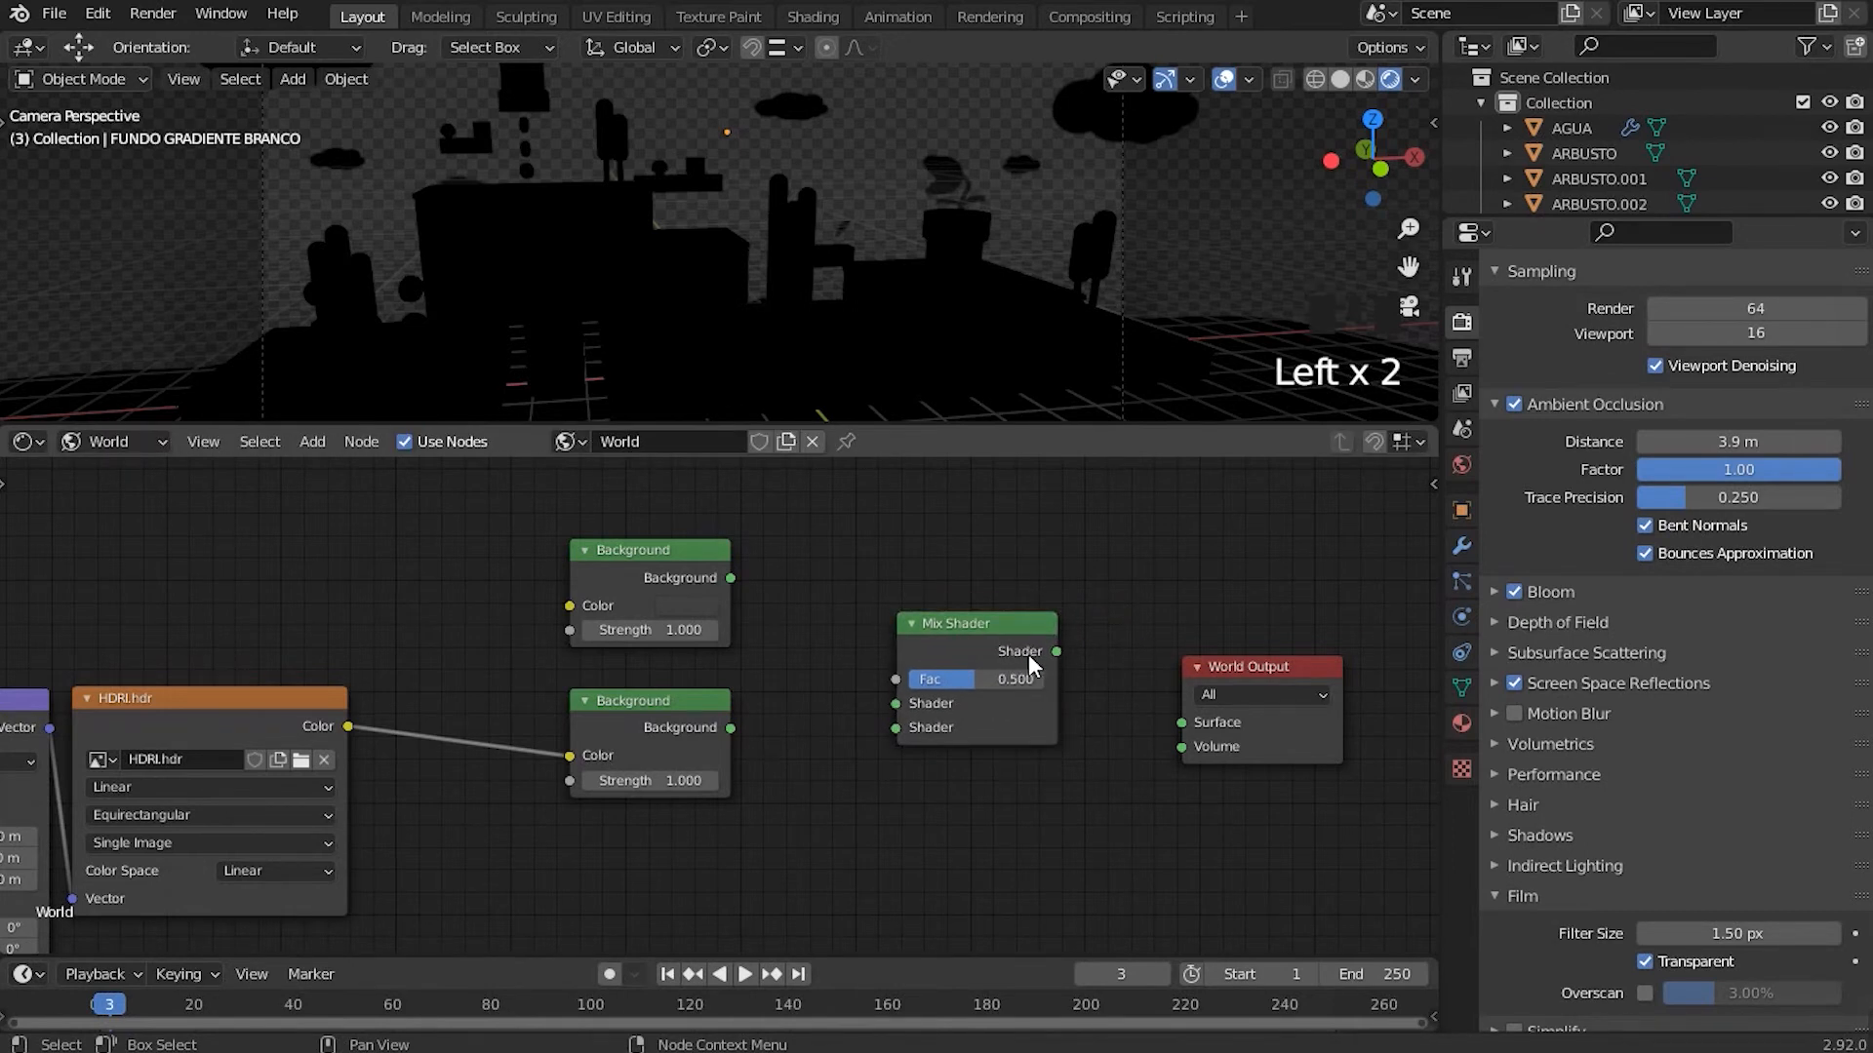
# Step: Link the Mix Shader to the World Output's Surface, the HDRI Background to its first Shader input and the duplicate to the second
pyautogui.moveTo(1062, 652); pyautogui.dragTo(1195, 730)
pyautogui.moveTo(1287, 668); pyautogui.dragTo(1255, 626)
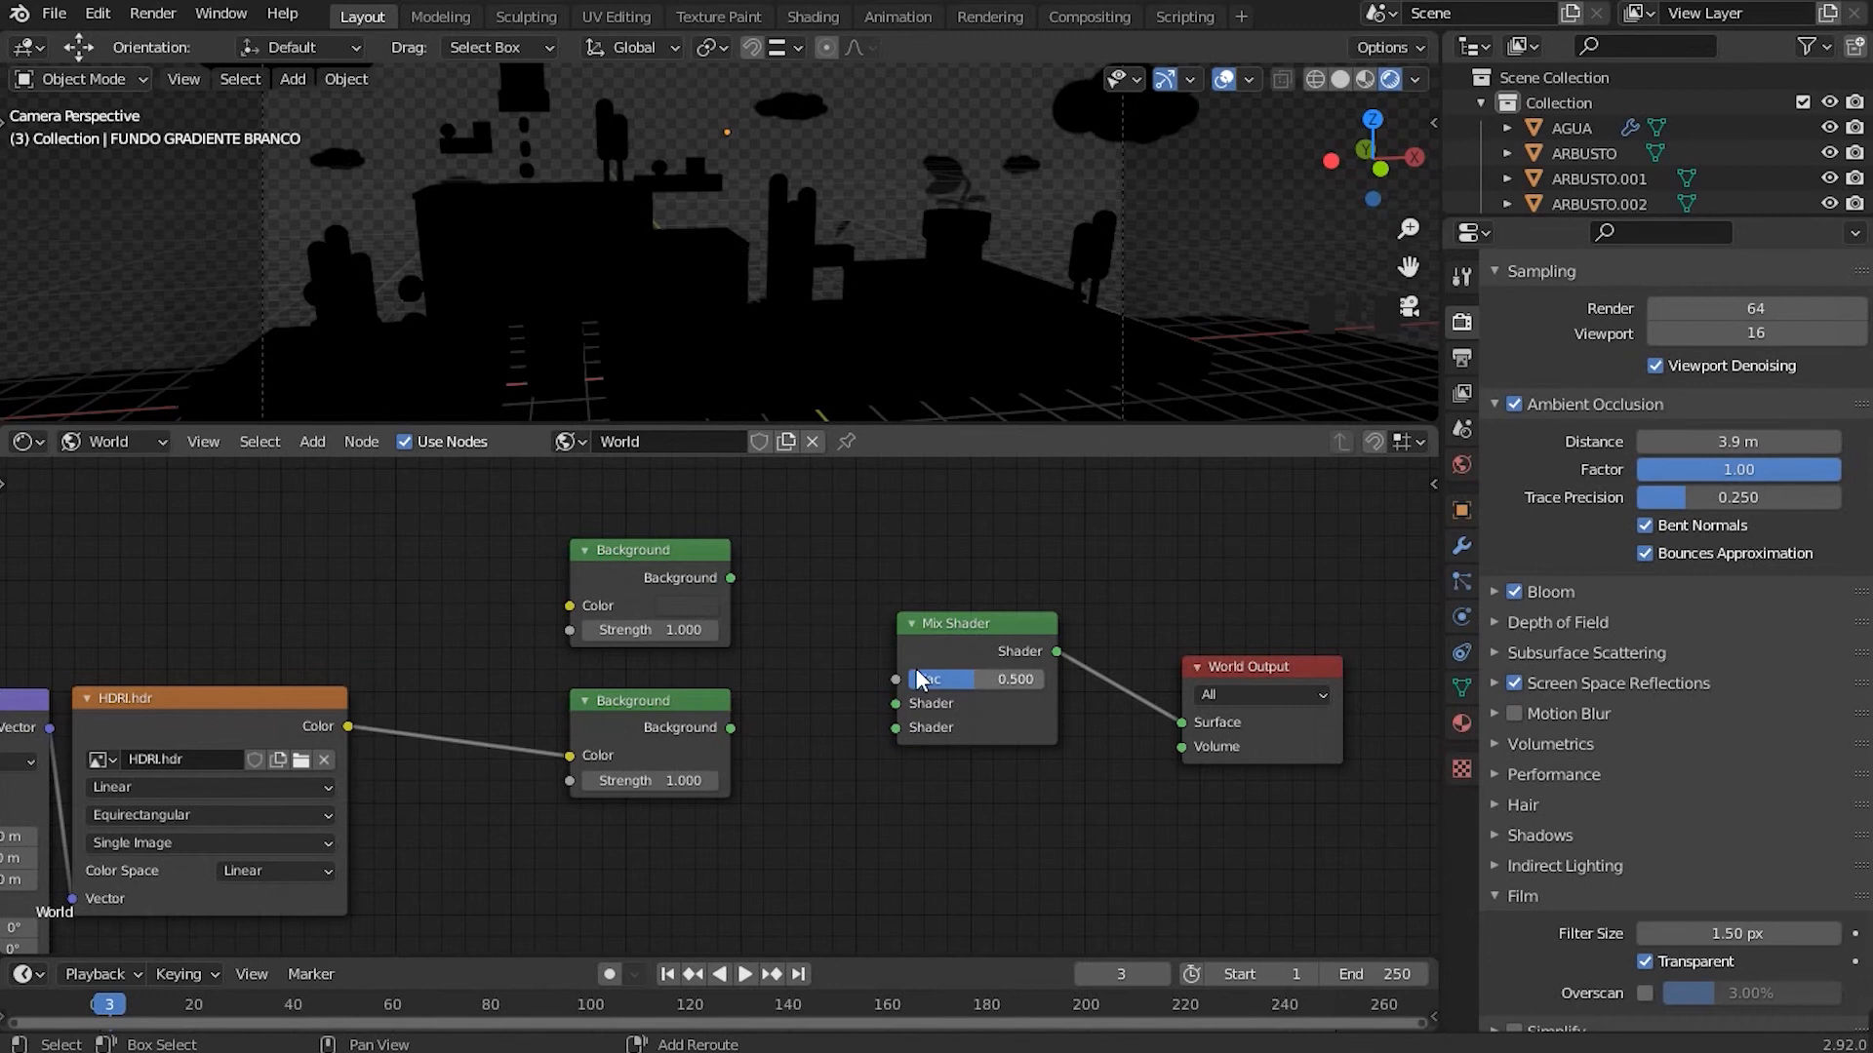
pyautogui.keyDown('shift'); pyautogui.moveTo(916, 669); pyautogui.dragTo(1098, 693, button='middle'); pyautogui.keyUp('shift')
pyautogui.click(912, 604)
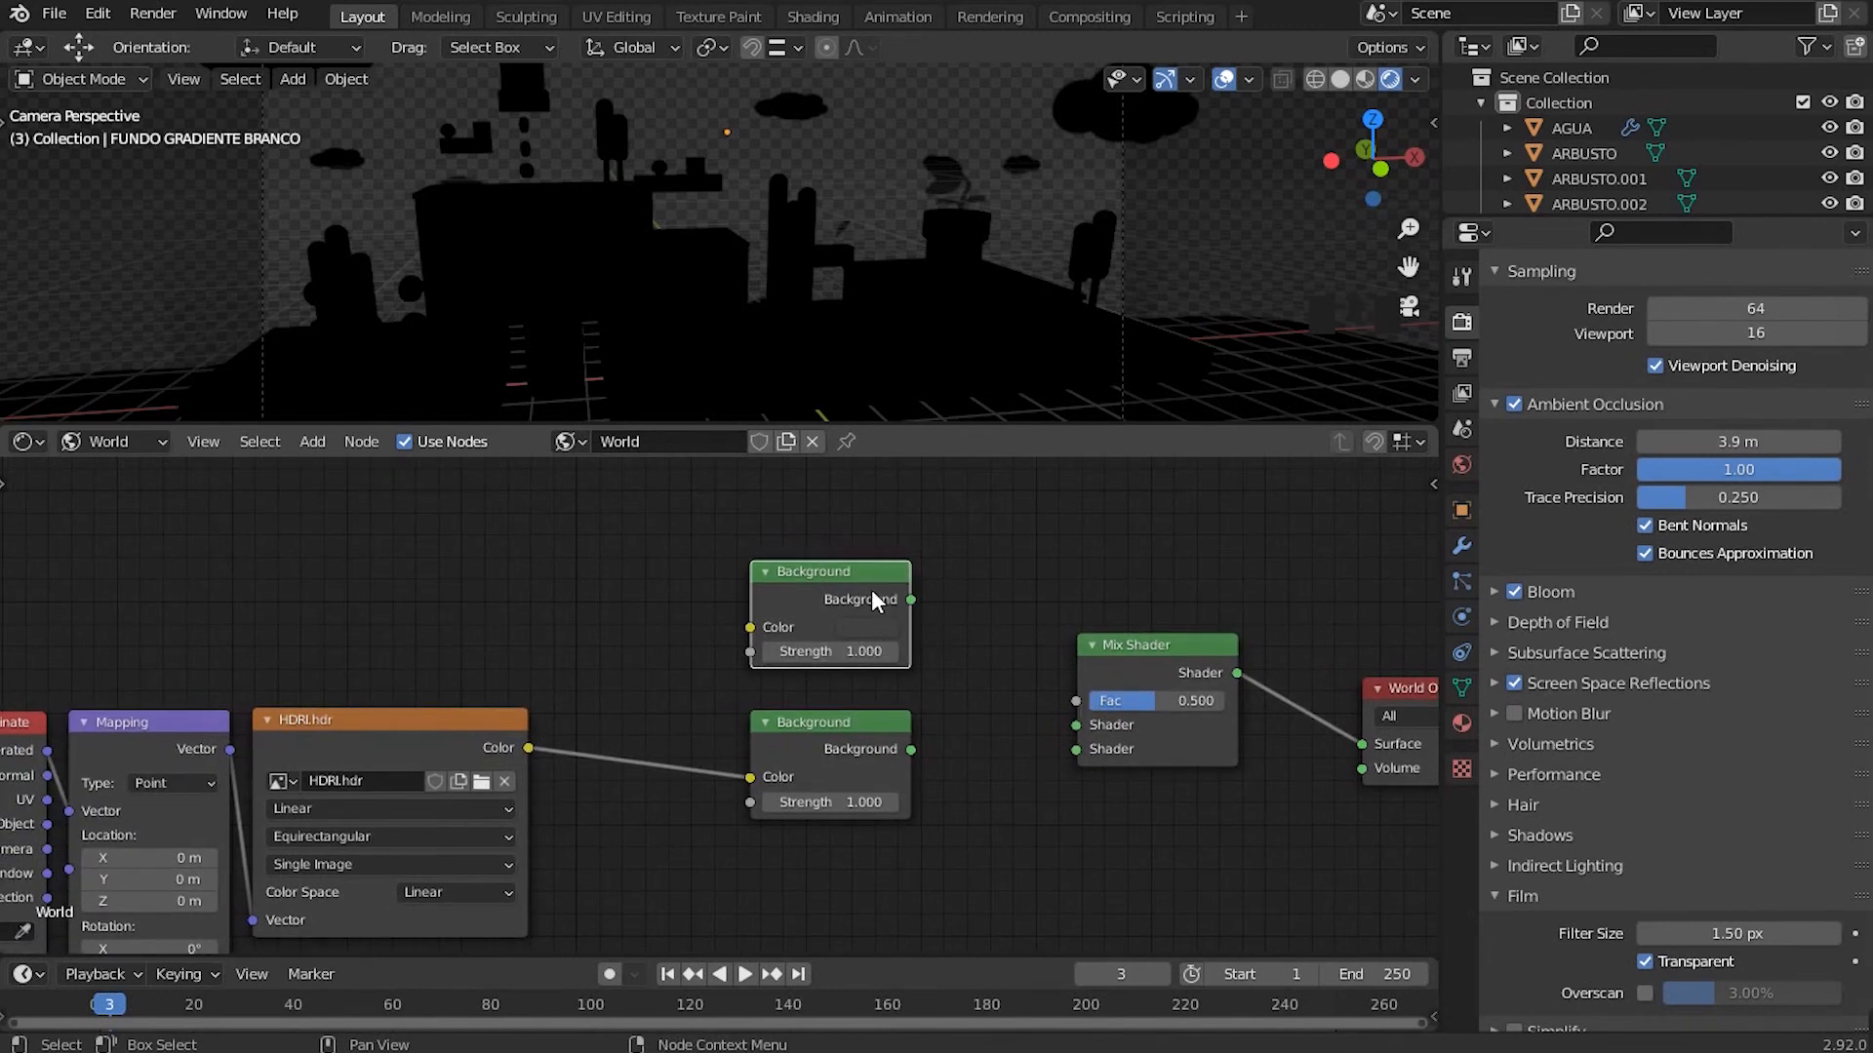
pyautogui.moveTo(910, 600); pyautogui.dragTo(1049, 753)
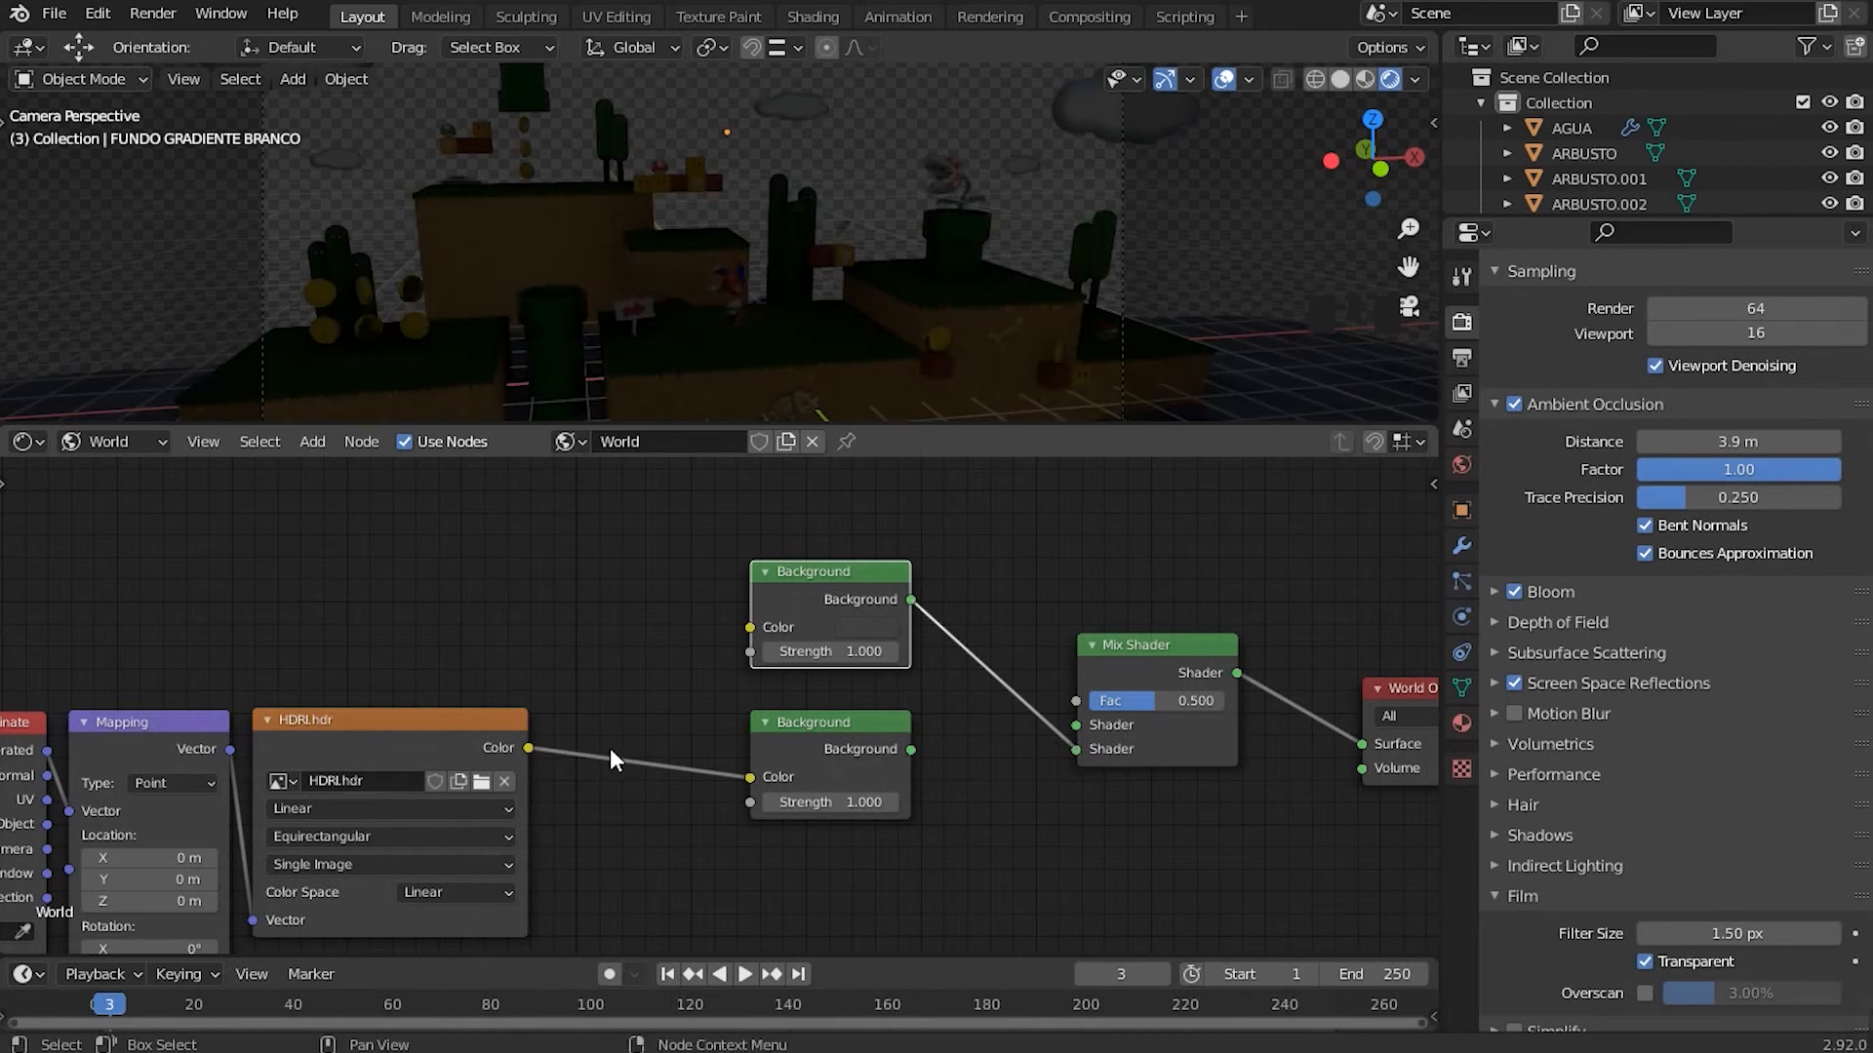
pyautogui.moveTo(911, 751); pyautogui.dragTo(1081, 731)
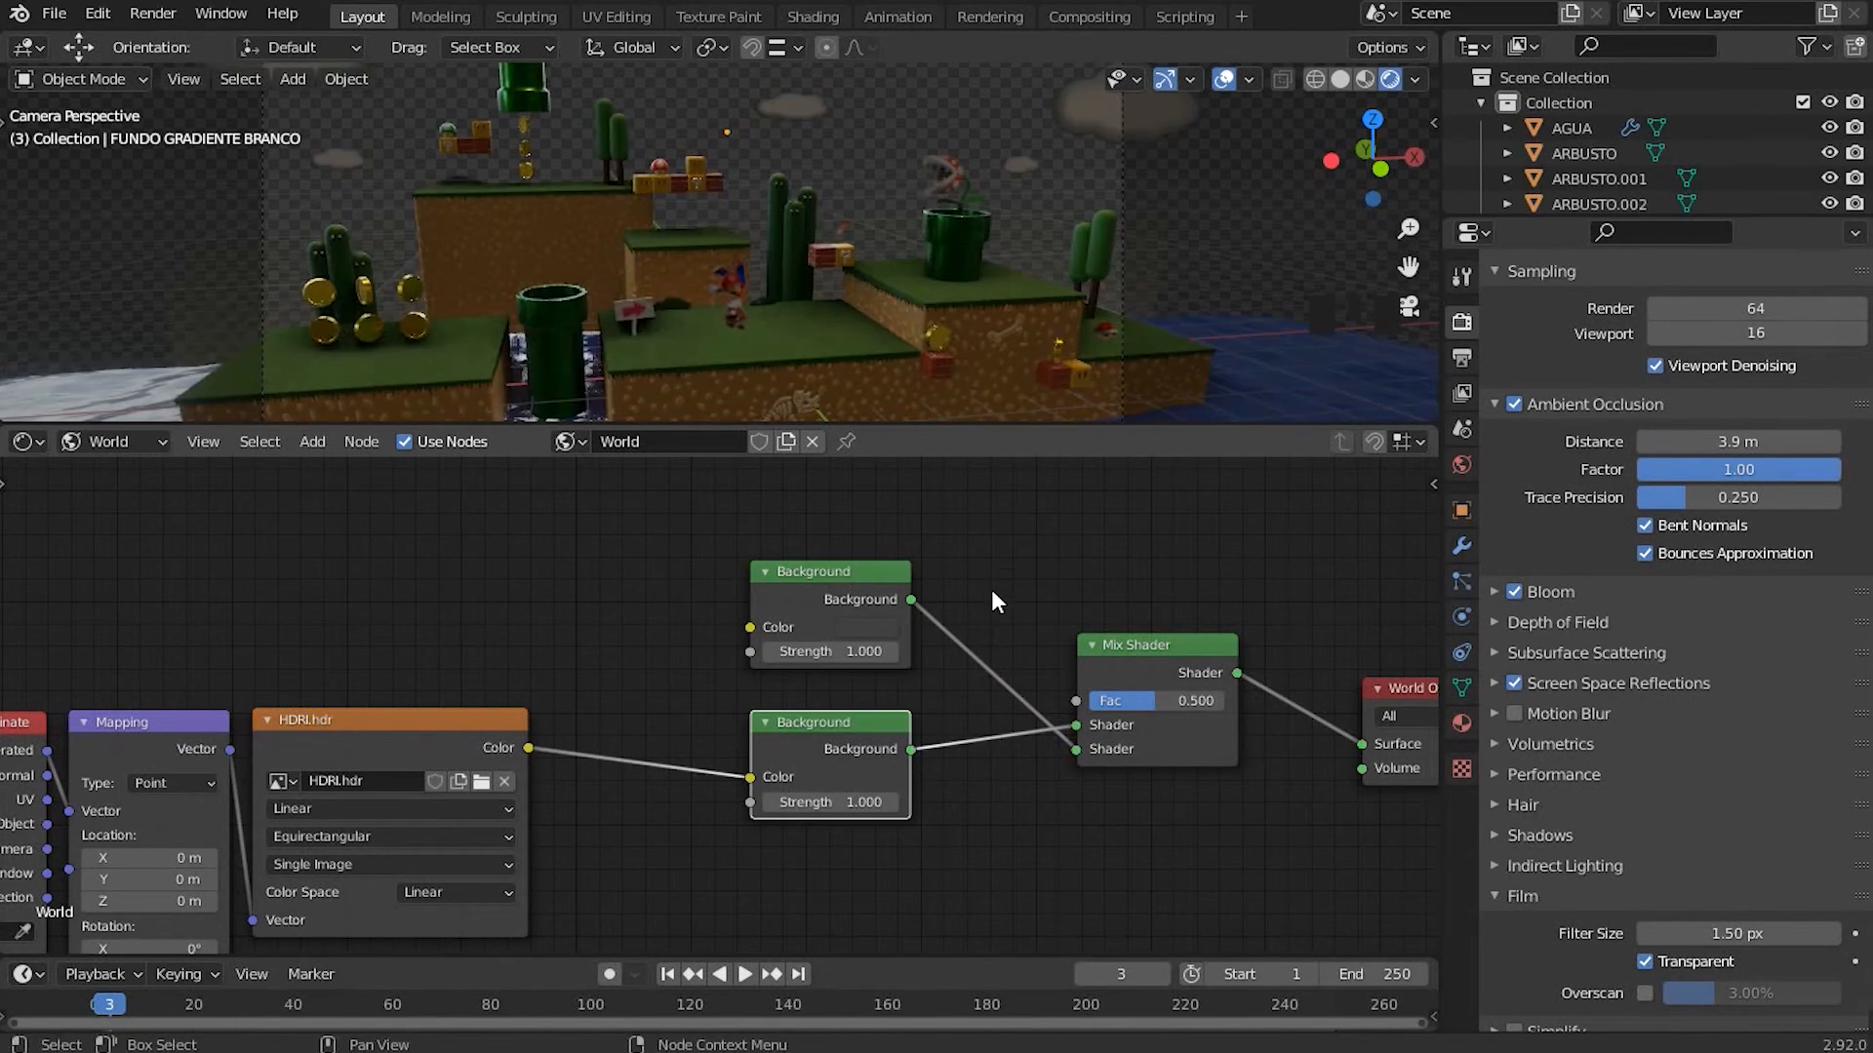
# Step: Add a Light Path node below the HDRI's Background node
pyautogui.scroll(-2, 1034, 774)
pyautogui.keyDown('shift'); pyautogui.moveTo(1033, 774); pyautogui.dragTo(819, 792, button='middle'); pyautogui.keyUp('shift')
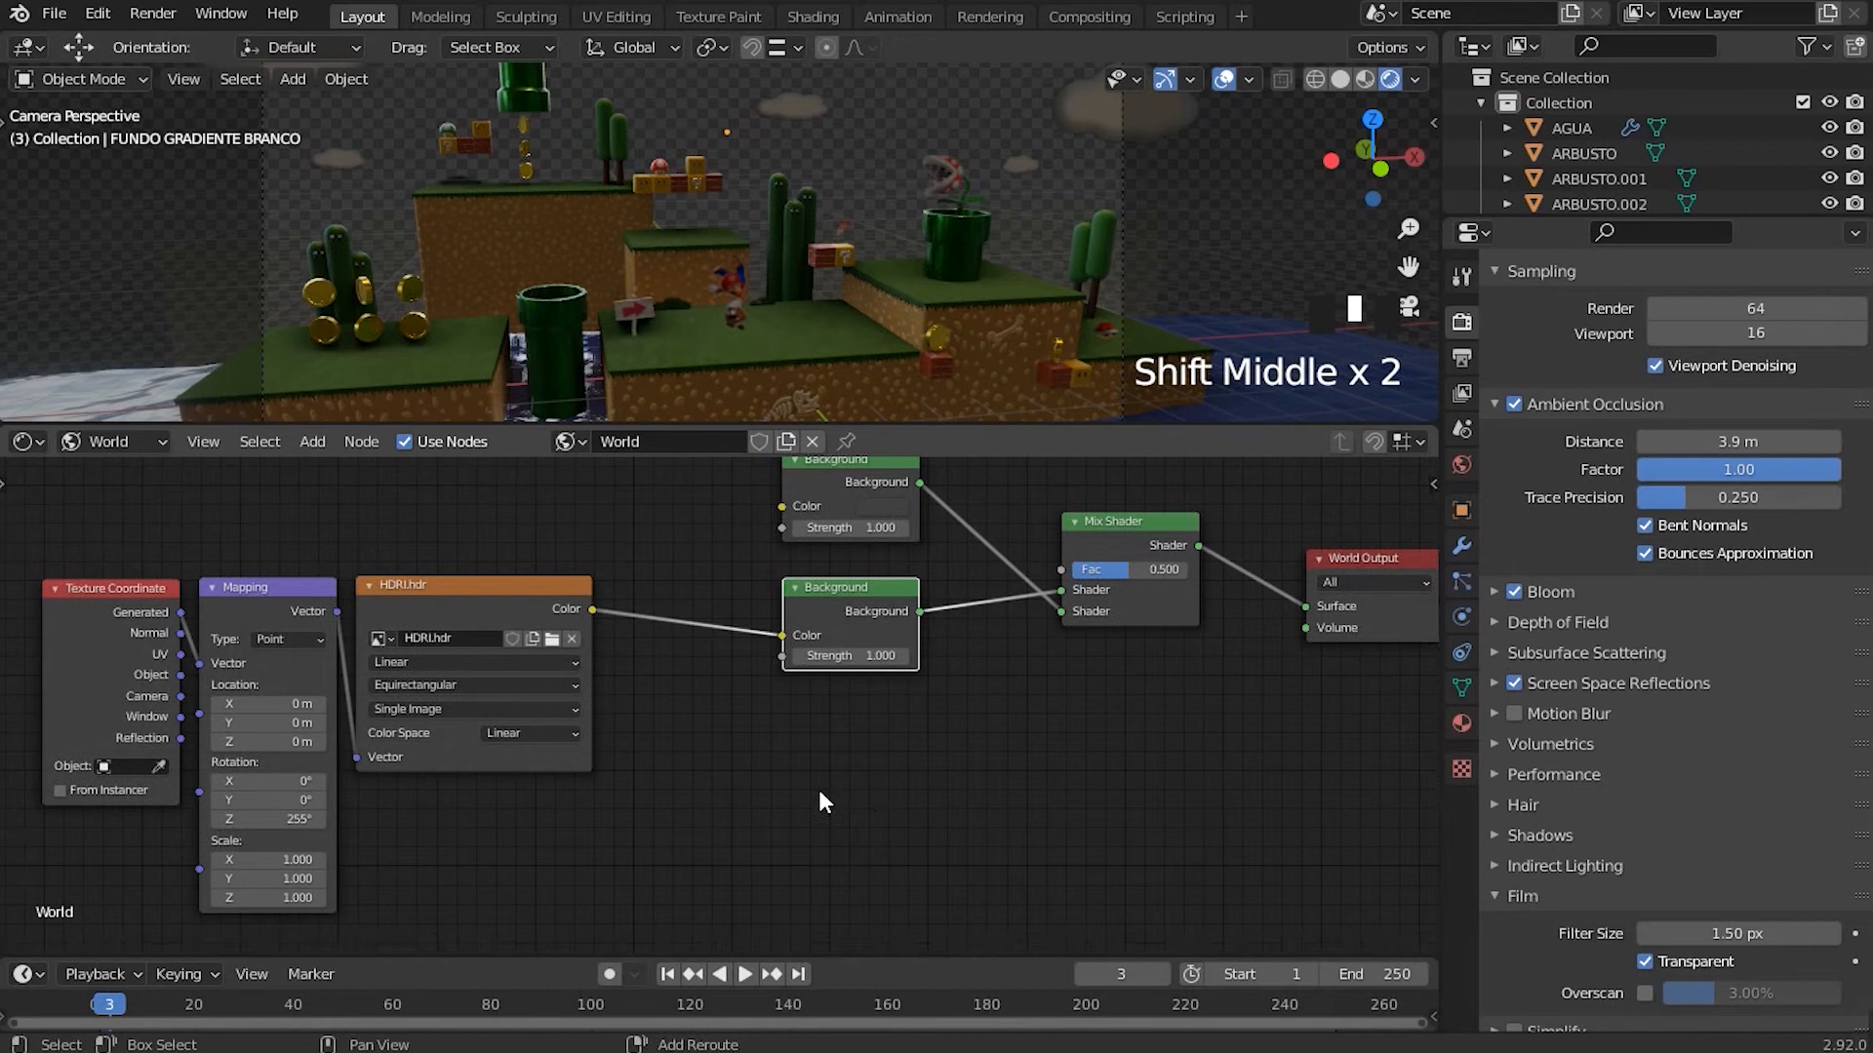
pyautogui.keyDown('shift'); pyautogui.click(869, 781); pyautogui.keyUp('shift')
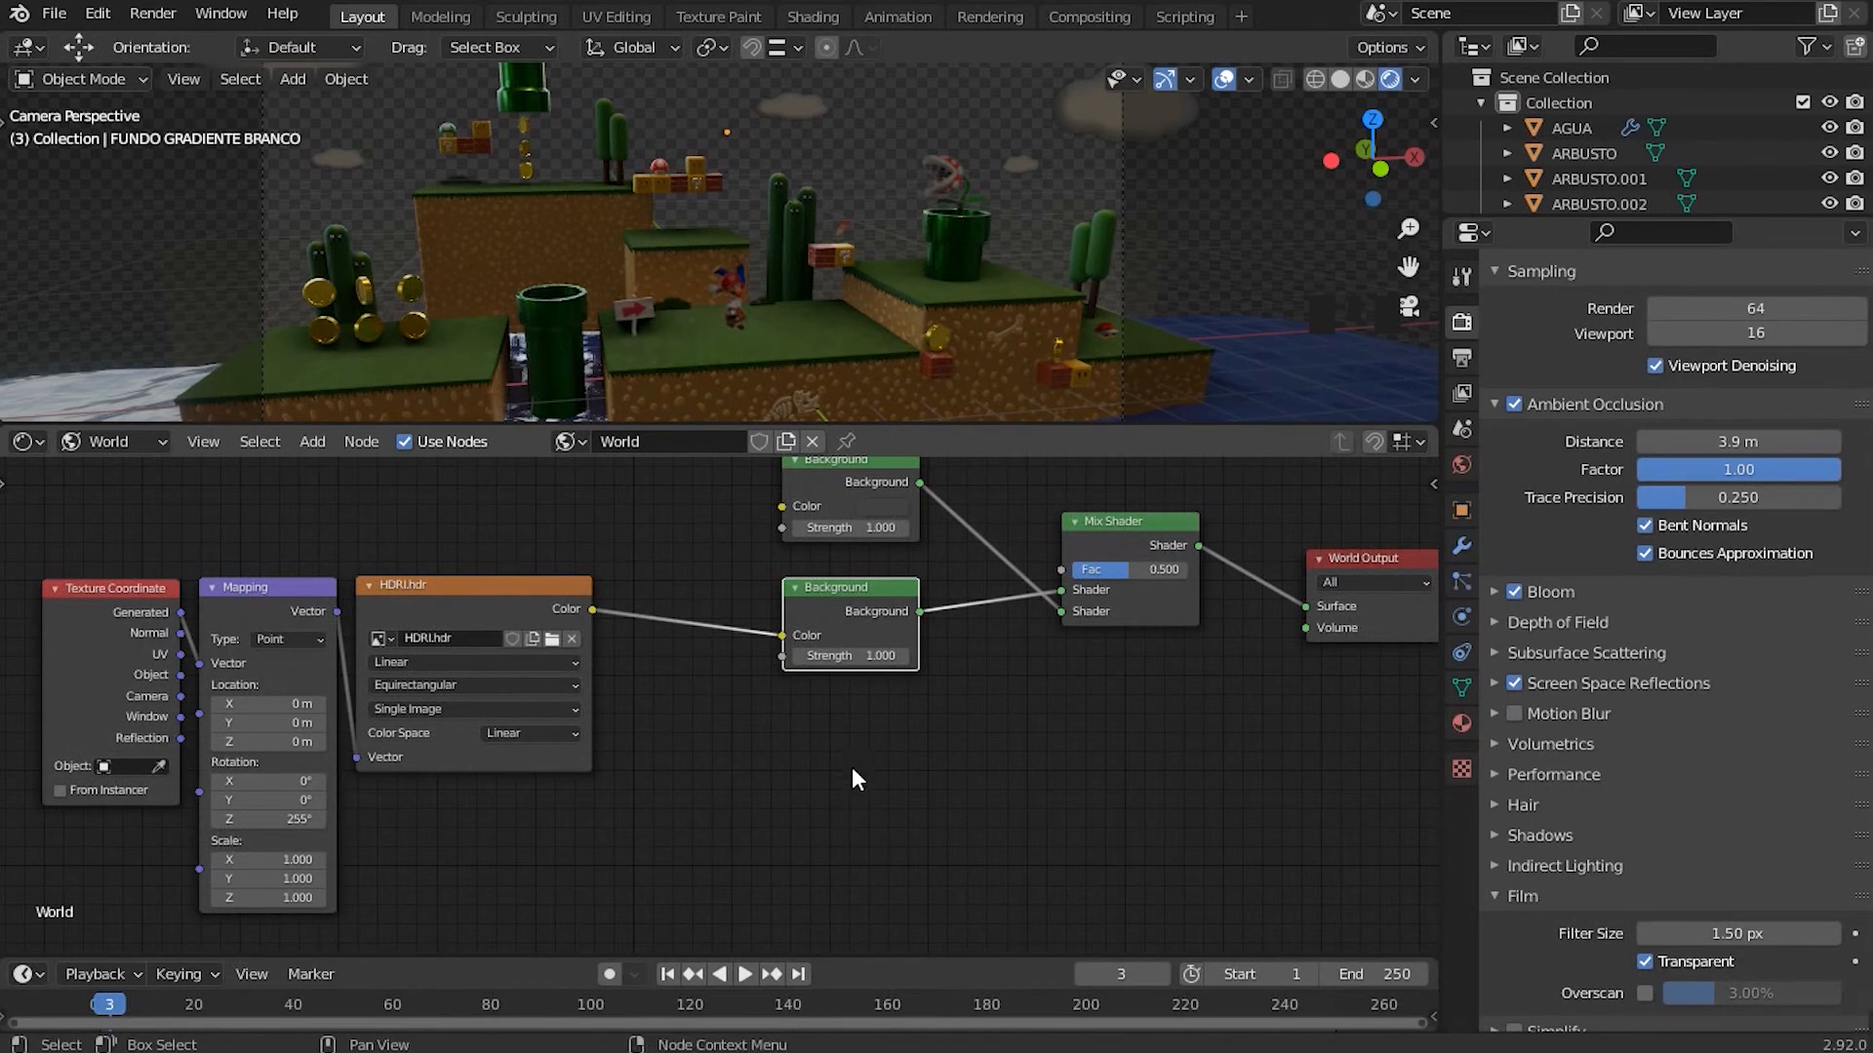
pyautogui.hotkey('shift', 'a')
pyautogui.click(815, 762)
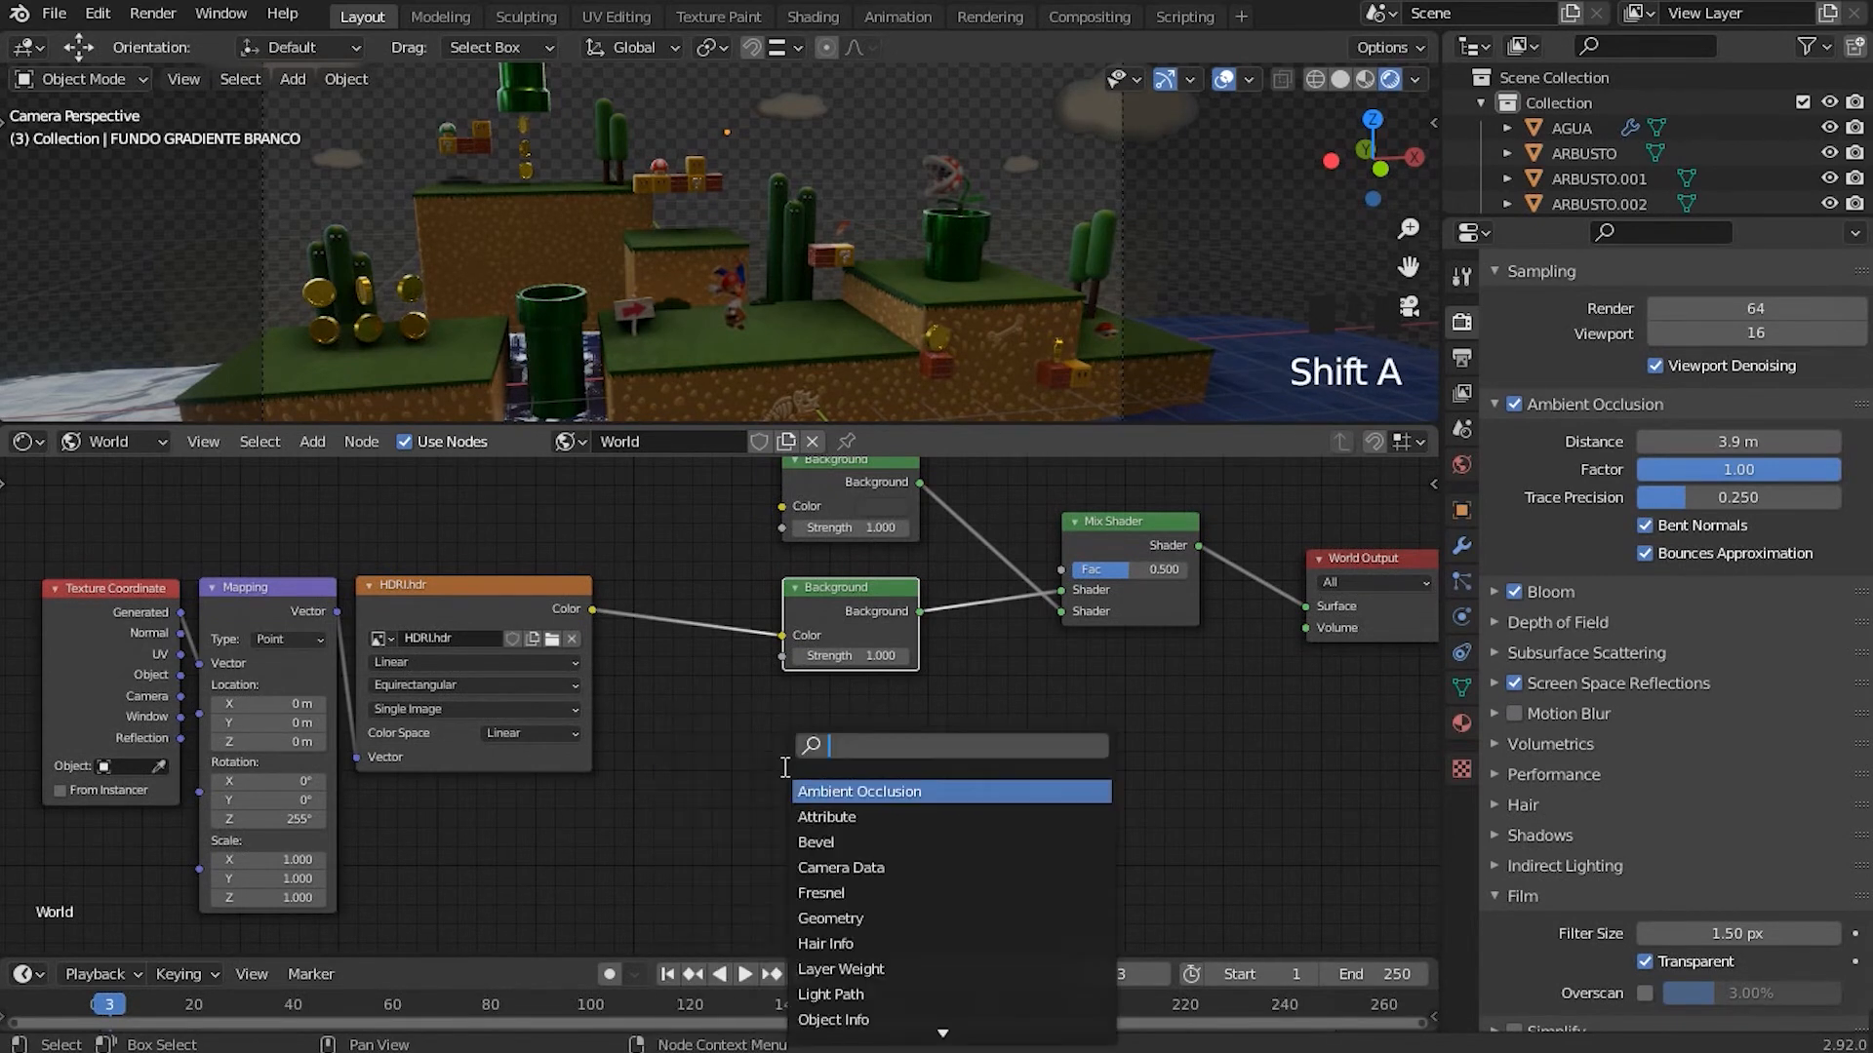
pyautogui.write('LIGHT')
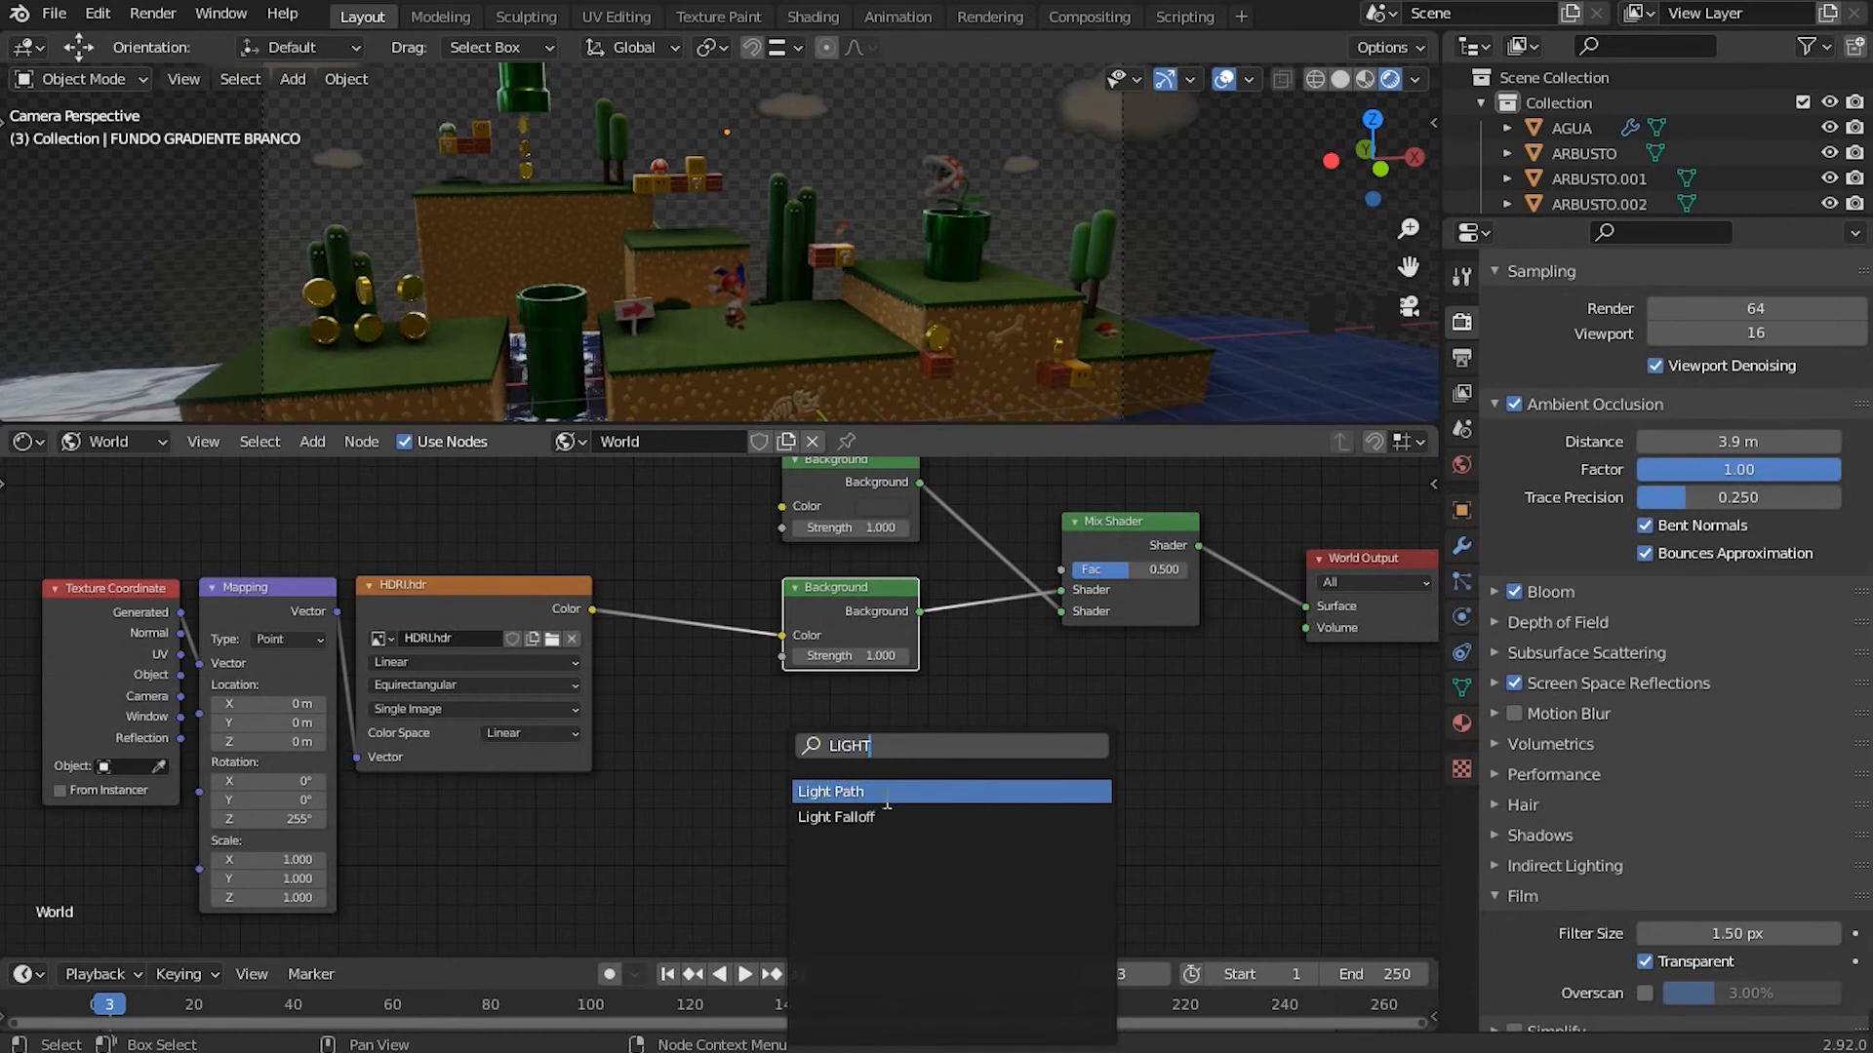
pyautogui.click(844, 792)
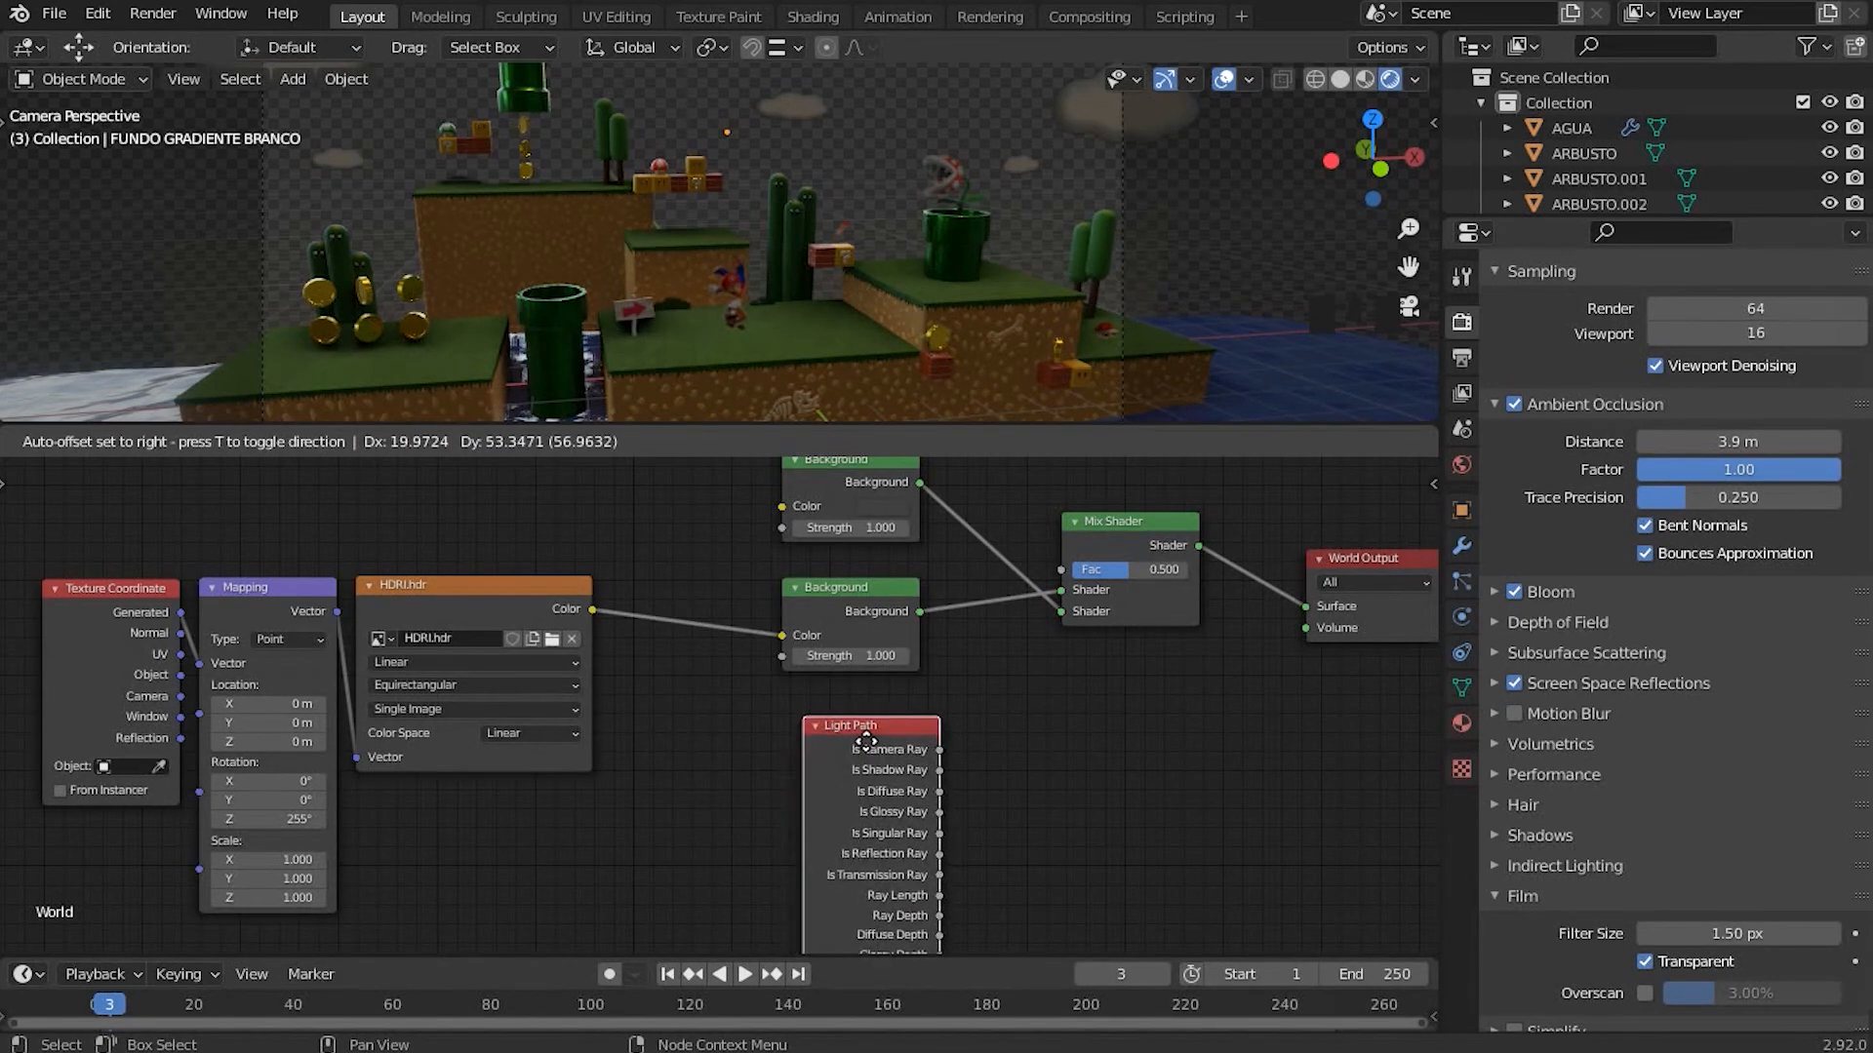
pyautogui.click(841, 734)
# Step: Connect the Light Path node's Is Camera Ray output to the Mix Shader's Fac input
pyautogui.scroll(3, 902, 746)
pyautogui.keyDown('shift'); pyautogui.moveTo(902, 746); pyautogui.dragTo(777, 829, button='middle'); pyautogui.keyUp('shift')
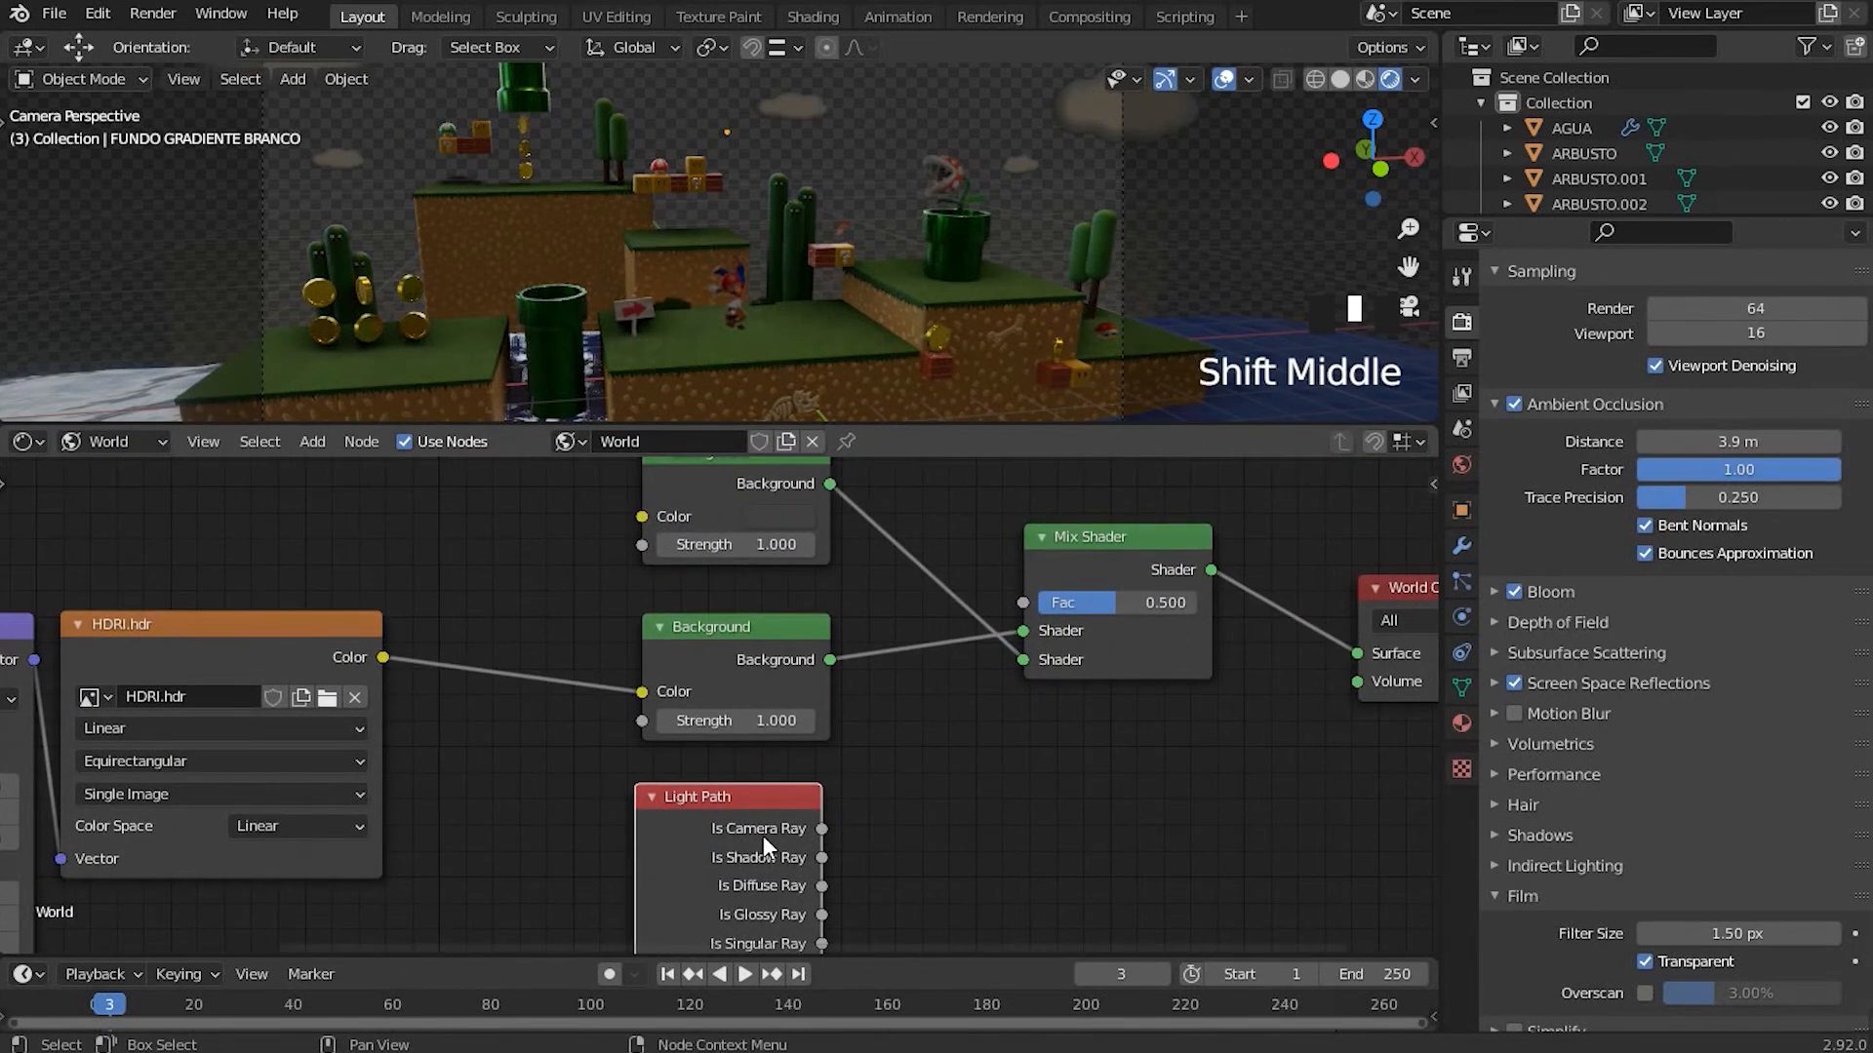
pyautogui.moveTo(823, 829); pyautogui.dragTo(1016, 605)
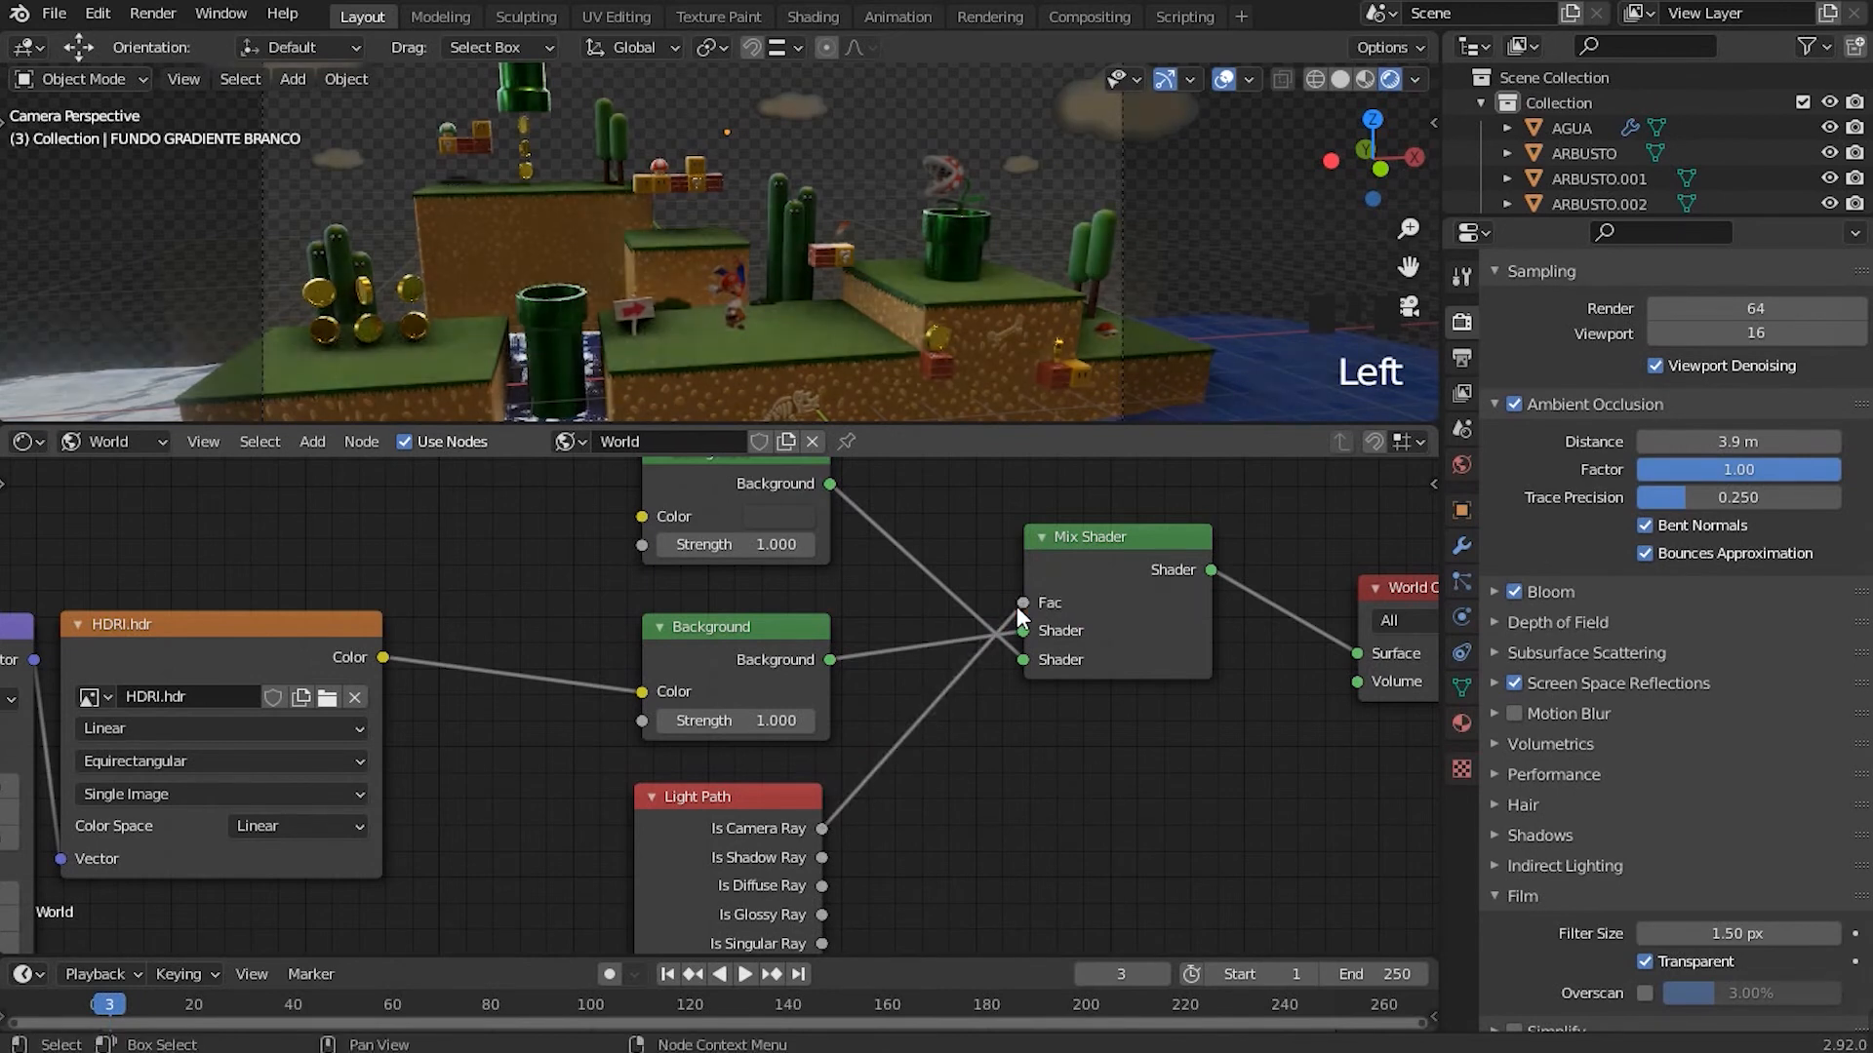
# Step: Disable the Transparent film option in the render properties so the World background is rendered
pyautogui.keyDown('shift'); pyautogui.moveTo(936, 666); pyautogui.dragTo(944, 772, button='middle'); pyautogui.keyUp('shift')
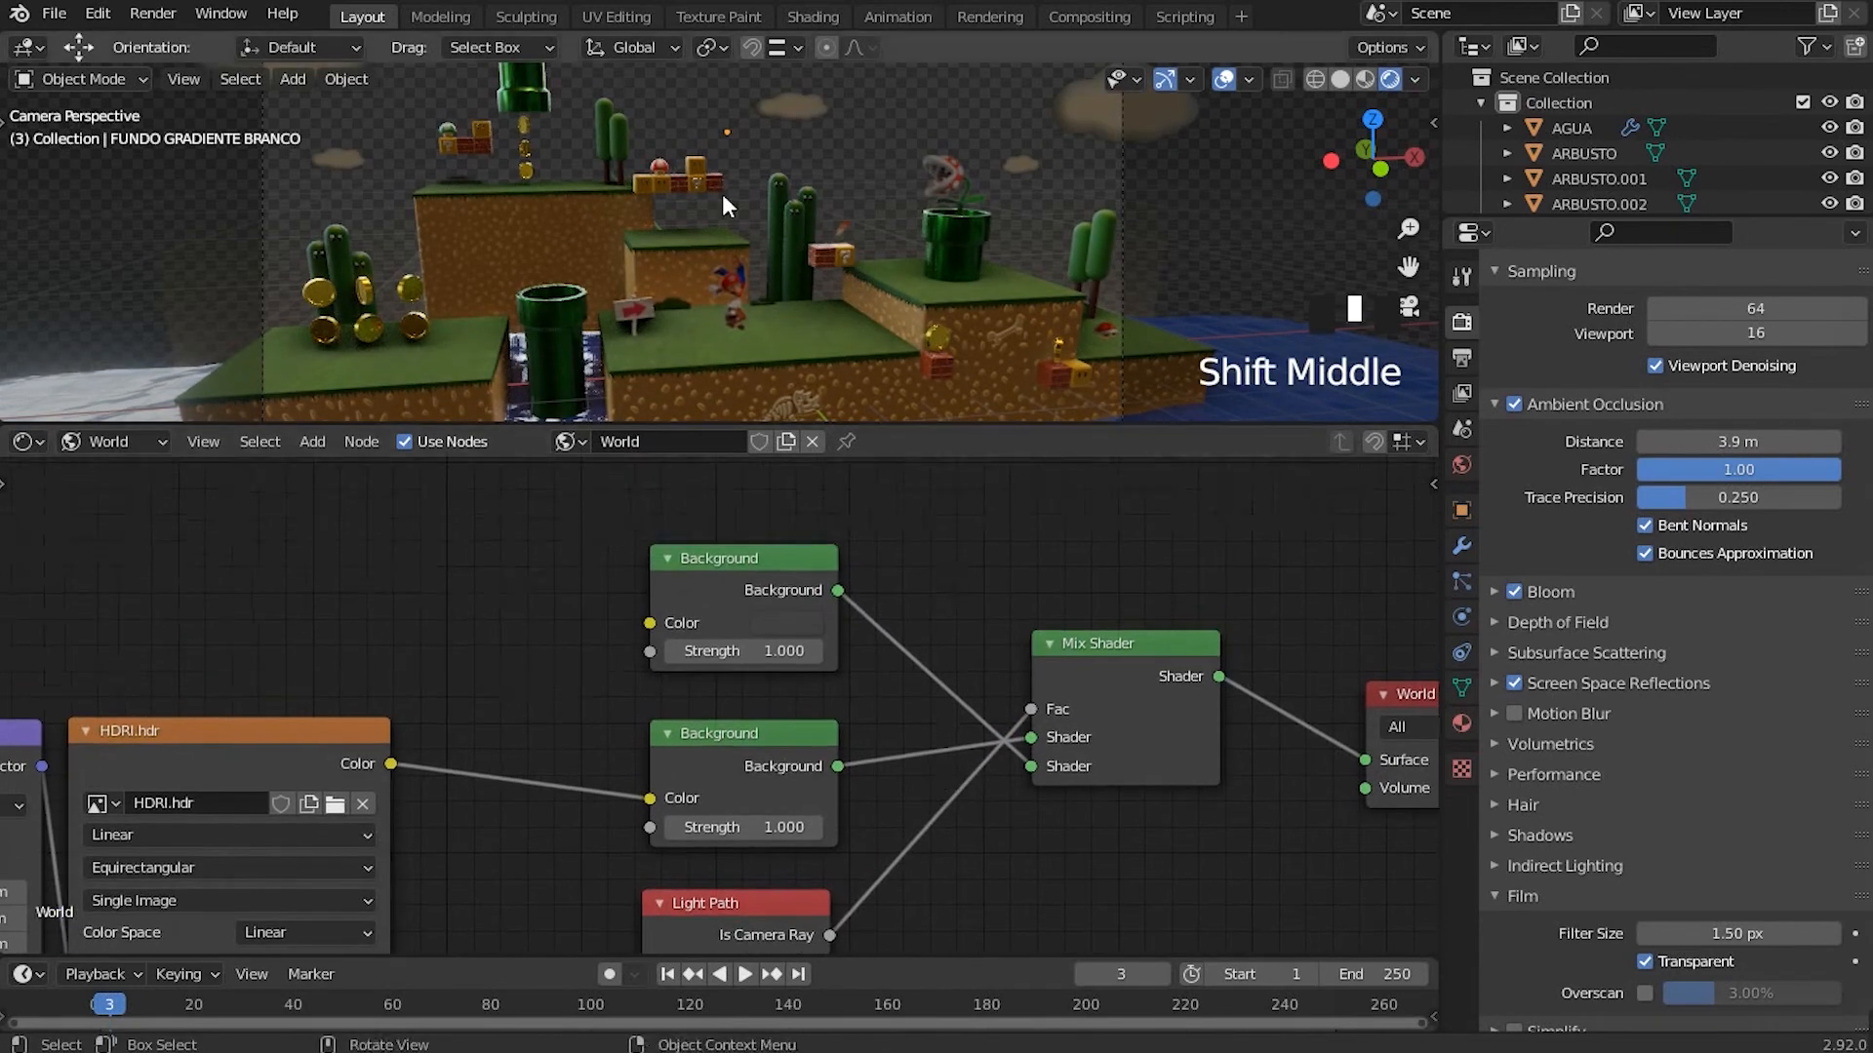
pyautogui.click(1649, 962)
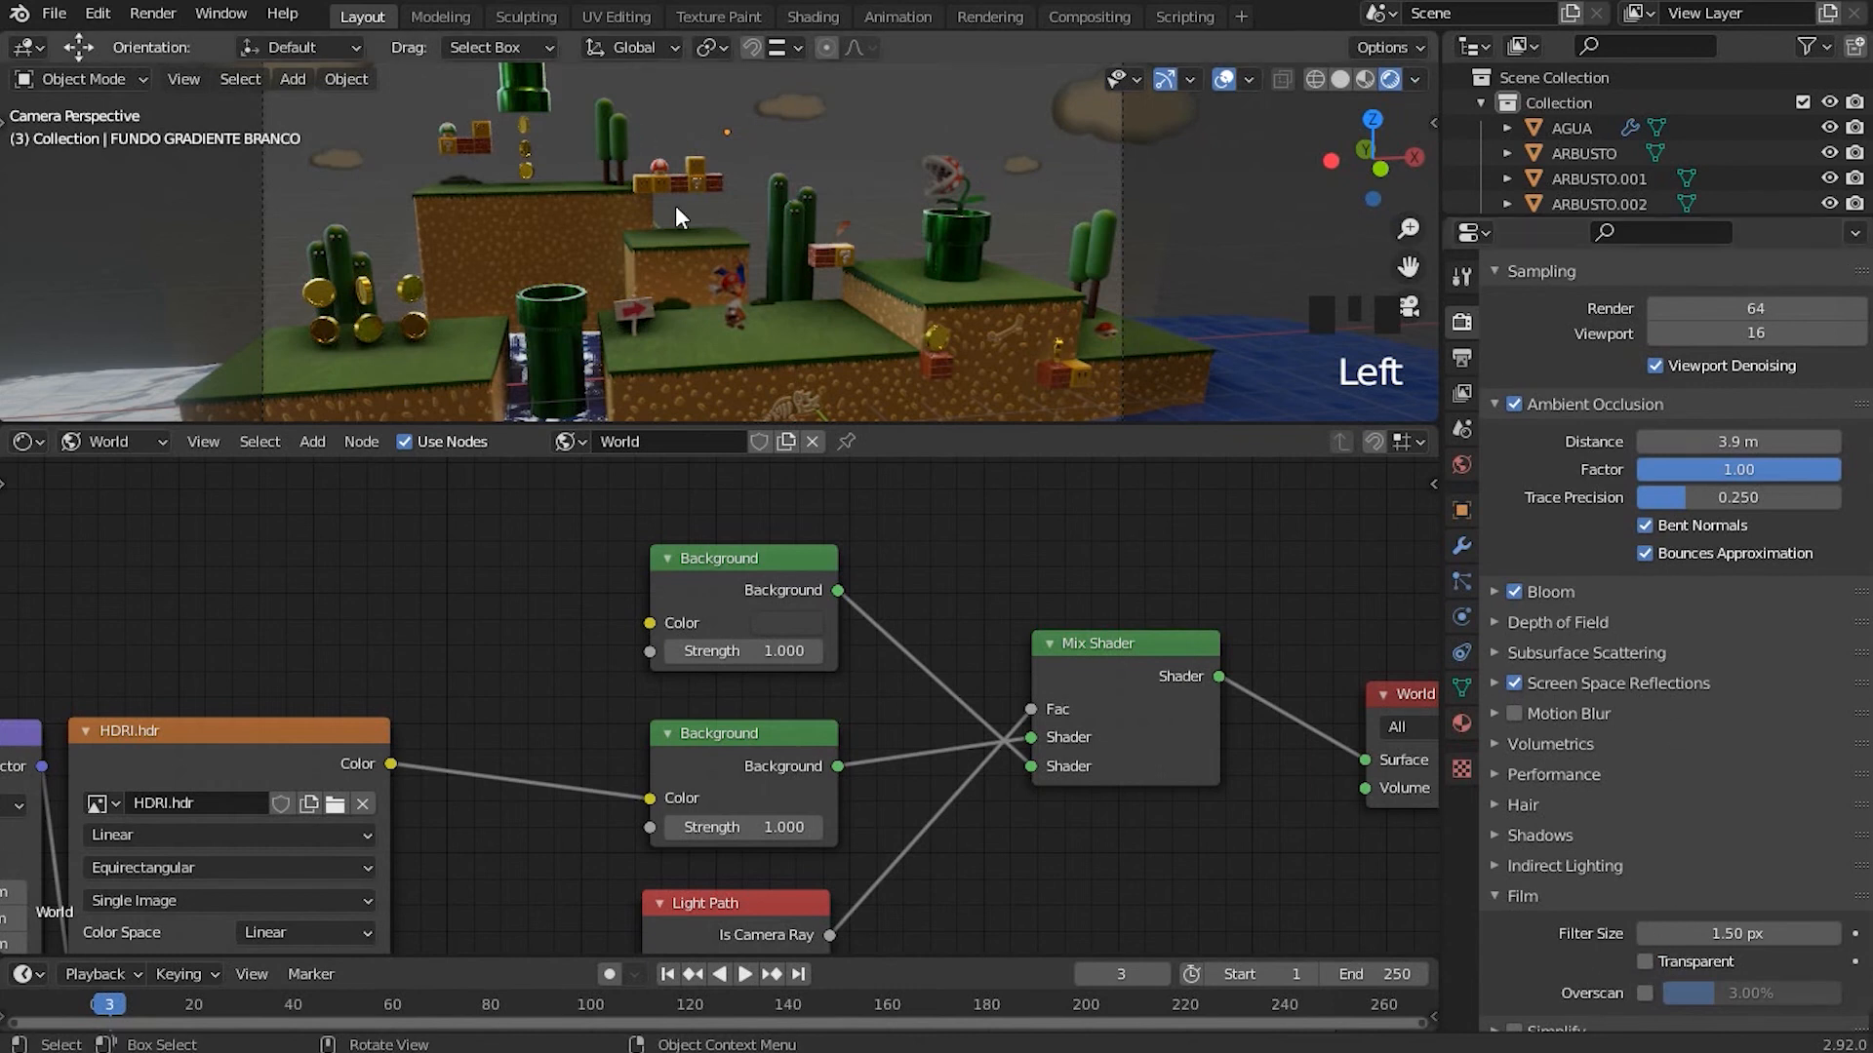
pyautogui.keyDown('shift'); pyautogui.moveTo(680, 217); pyautogui.dragTo(734, 270, button='middle'); pyautogui.keyUp('shift')
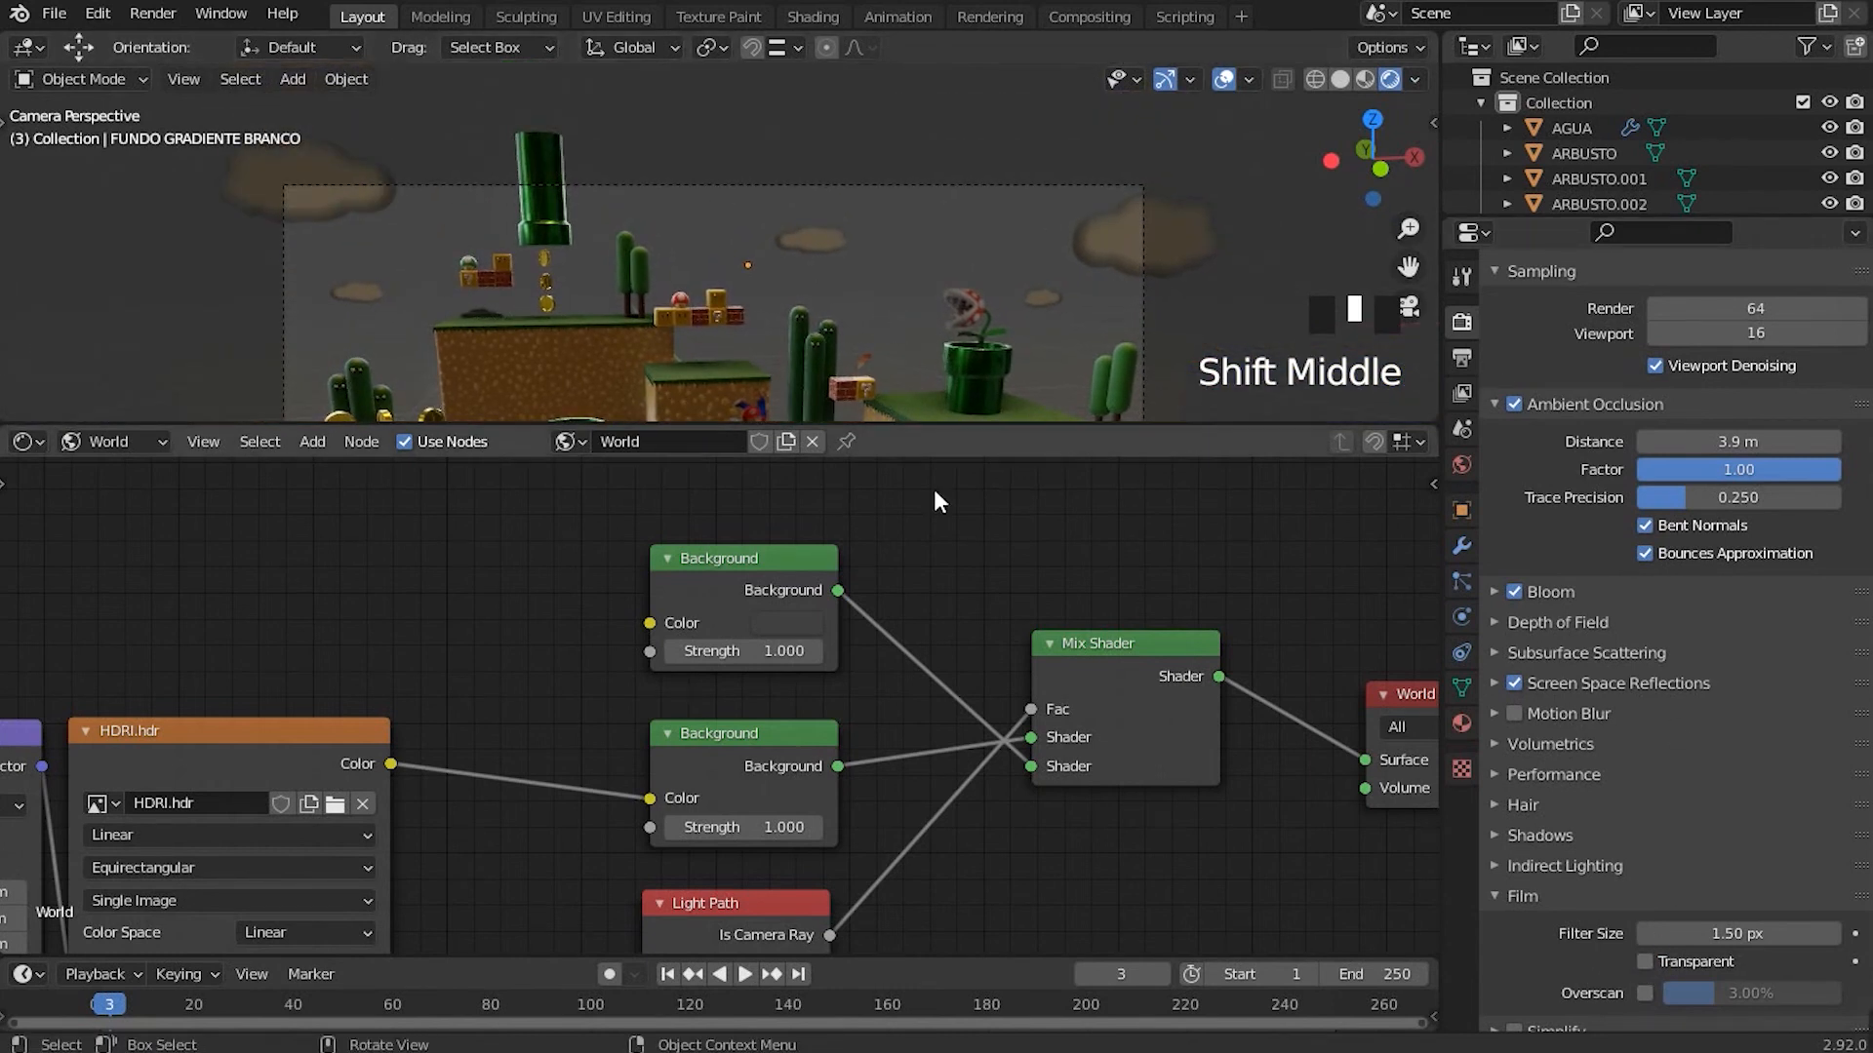
# Step: Raise the brightness of the upper Background node's color to a V of 1.000 for pure white
pyautogui.scroll(-2, 811, 677)
pyautogui.scroll(5, 745, 659)
pyautogui.keyDown('shift'); pyautogui.moveTo(788, 643); pyautogui.dragTo(778, 715, button='middle'); pyautogui.keyUp('shift')
pyautogui.click(850, 688)
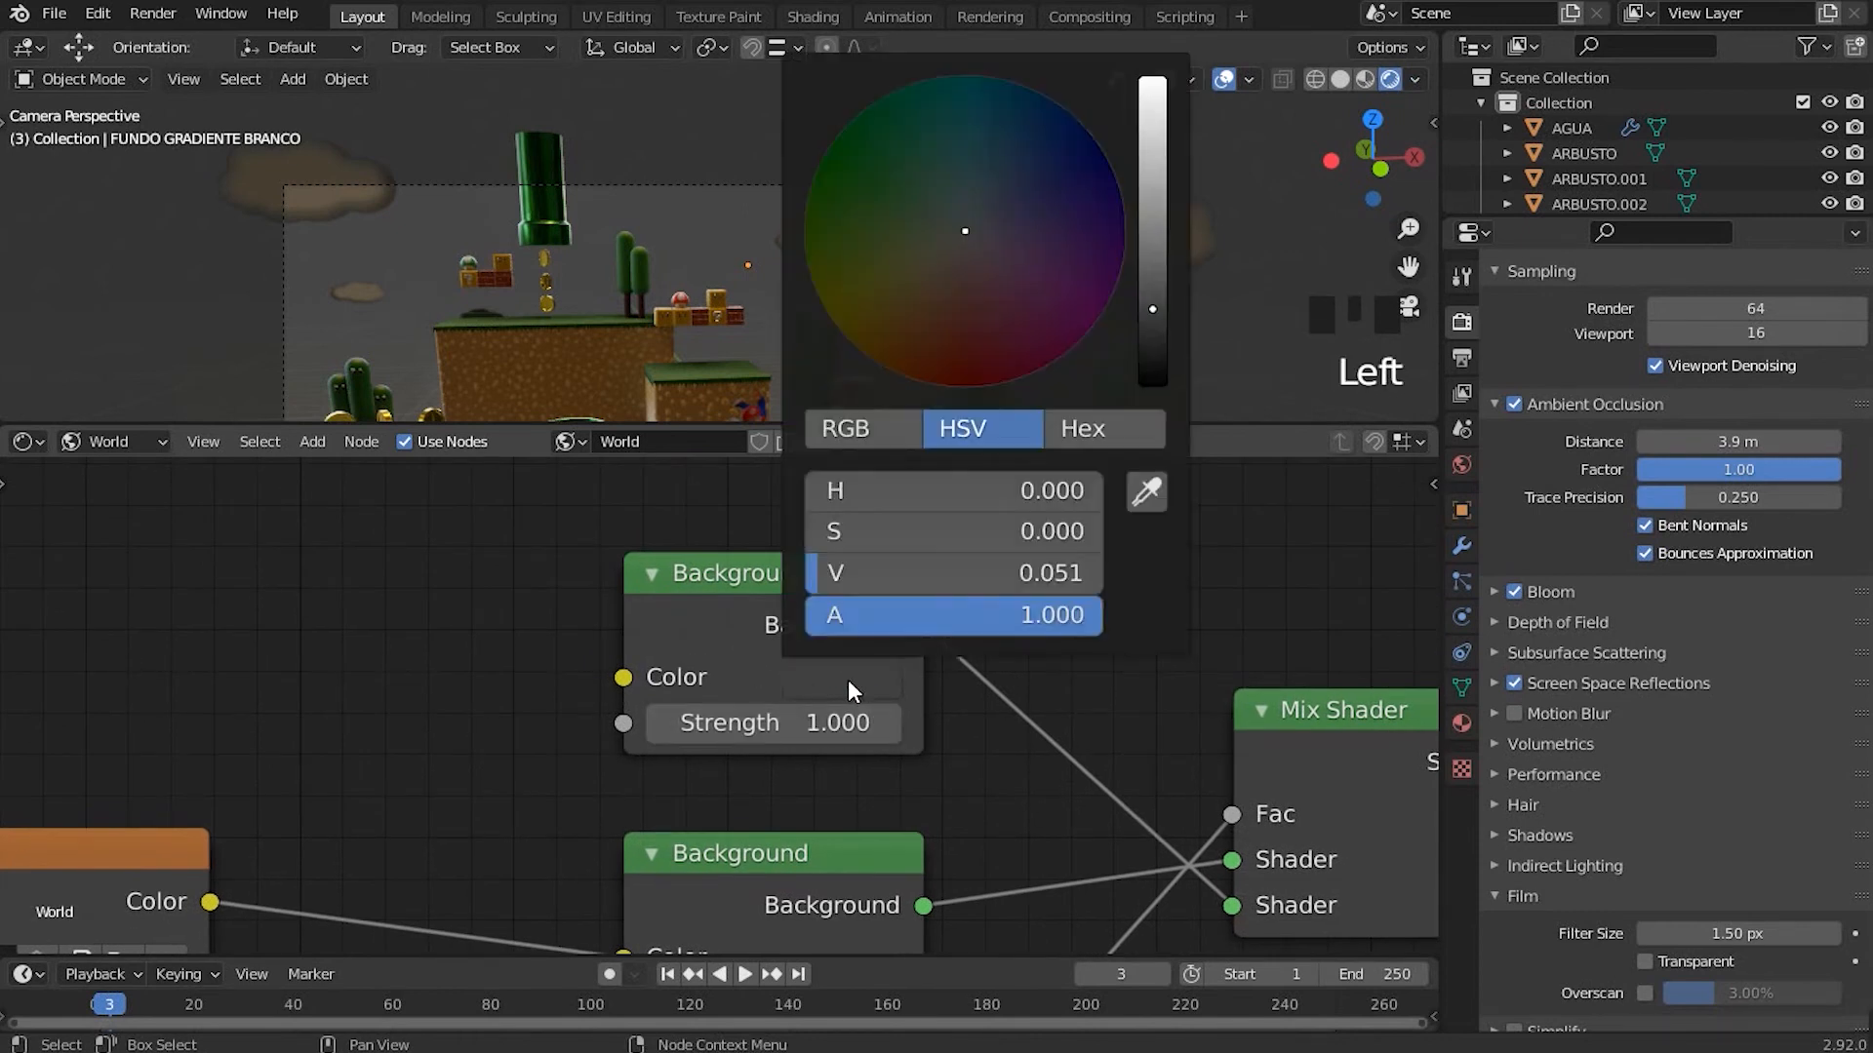
pyautogui.moveTo(1153, 307); pyautogui.dragTo(1153, 80)
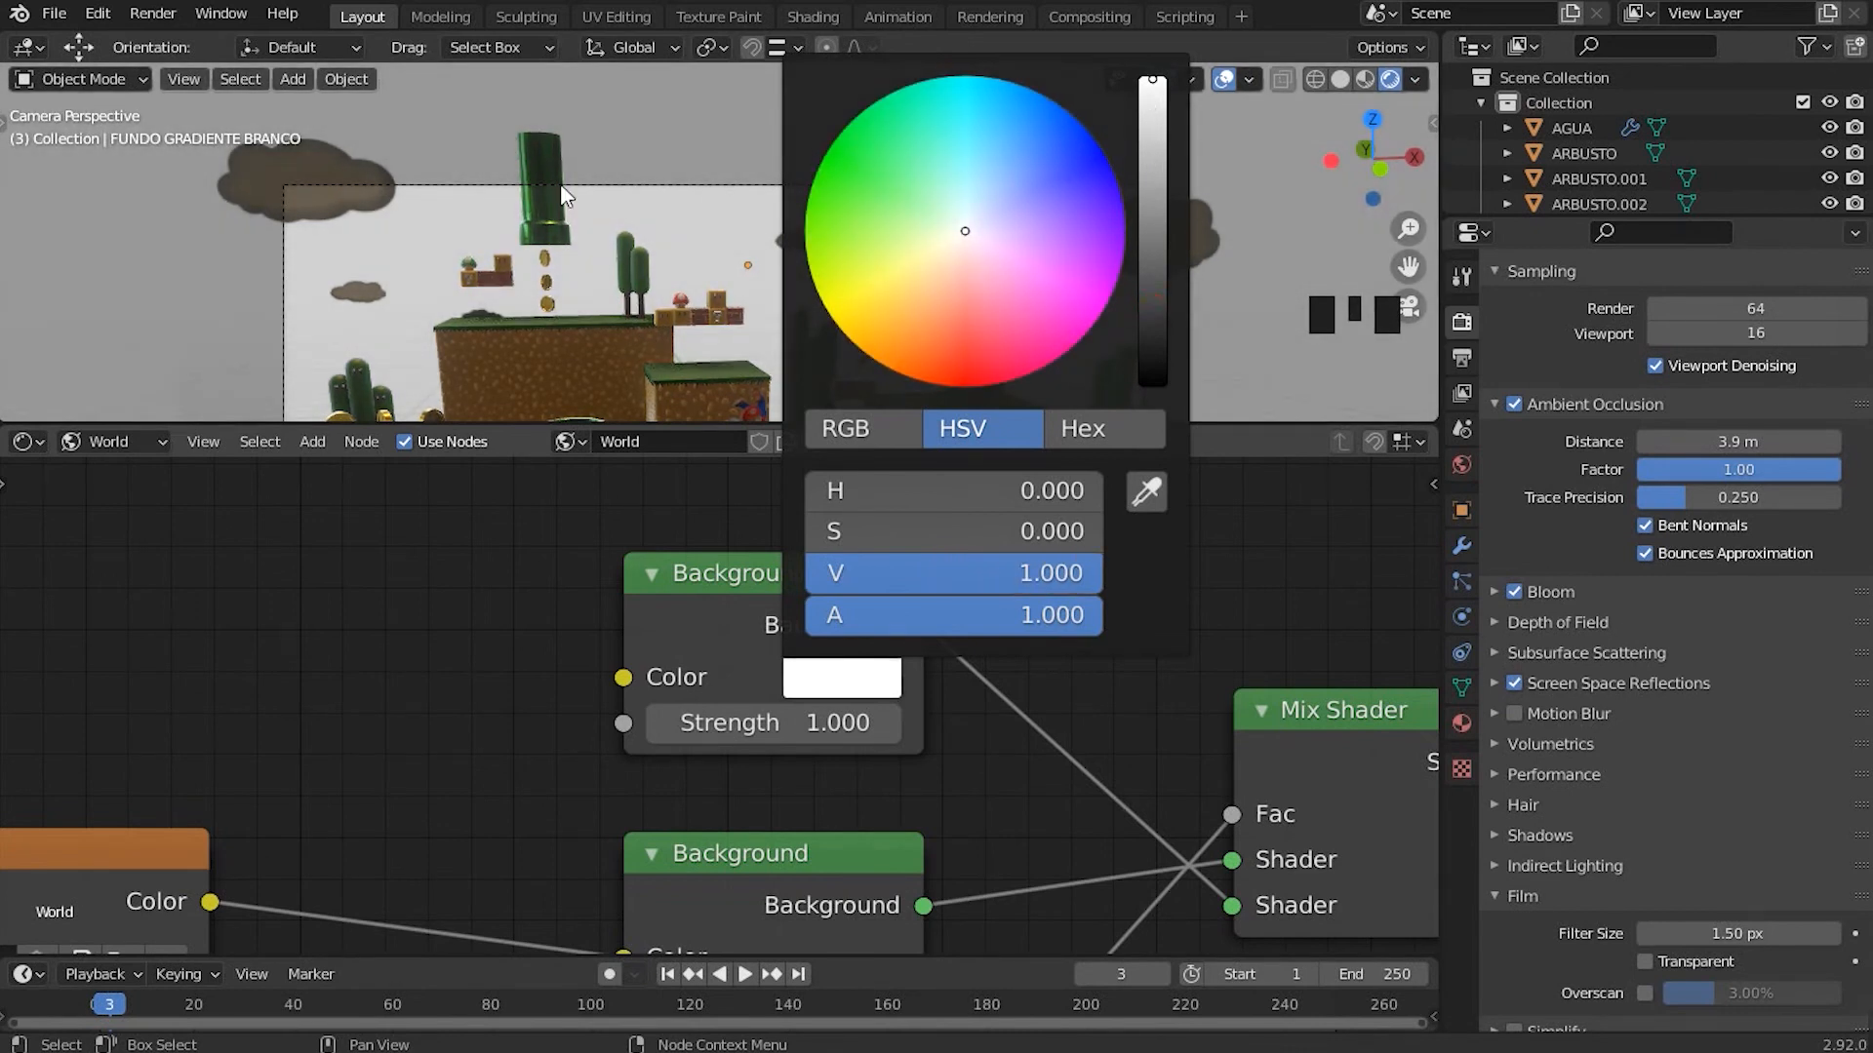
# Step: Change the upper Background node's color to a bright, saturated sky blue, judging it in an enlarged 3D viewport
pyautogui.click(843, 685)
pyautogui.moveTo(977, 238); pyautogui.dragTo(1027, 111)
pyautogui.moveTo(1256, 441); pyautogui.dragTo(1073, 765)
pyautogui.keyDown('shift'); pyautogui.moveTo(981, 566); pyautogui.dragTo(877, 682, button='middle'); pyautogui.keyUp('shift')
pyautogui.click(858, 844)
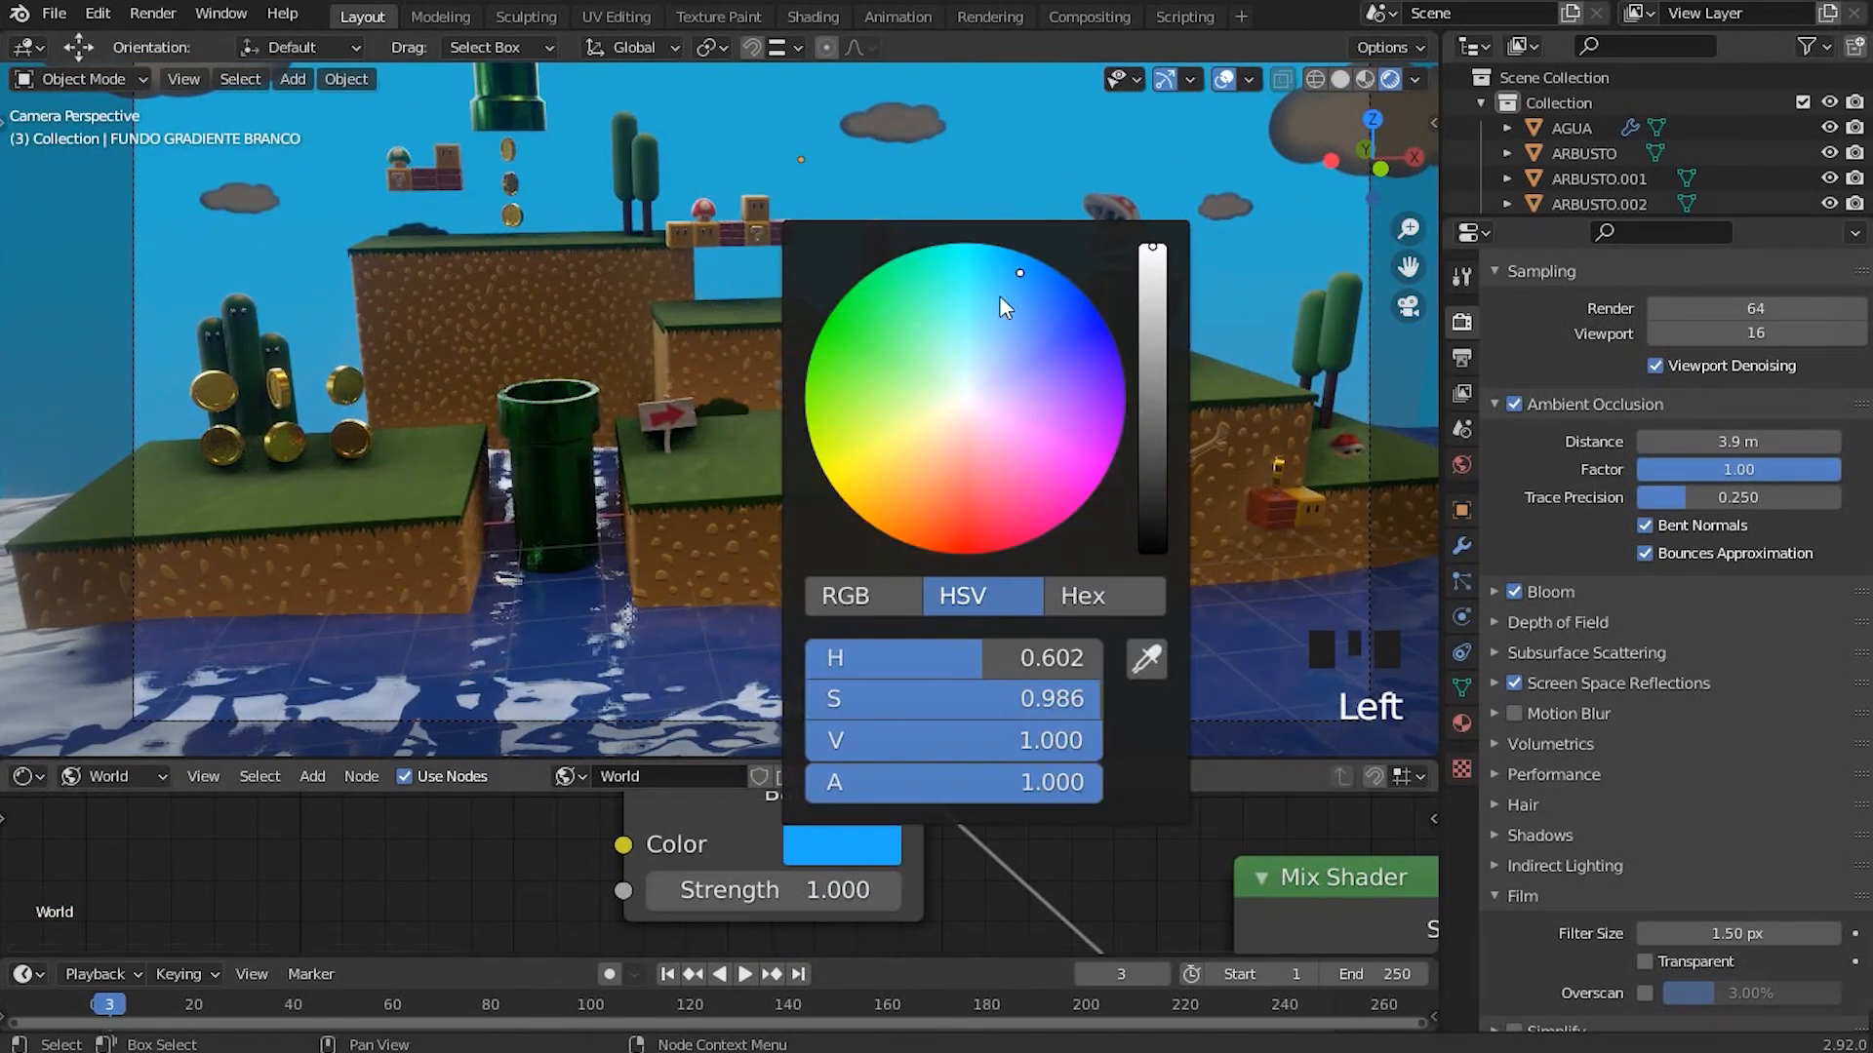
pyautogui.moveTo(1019, 273); pyautogui.dragTo(1012, 255)
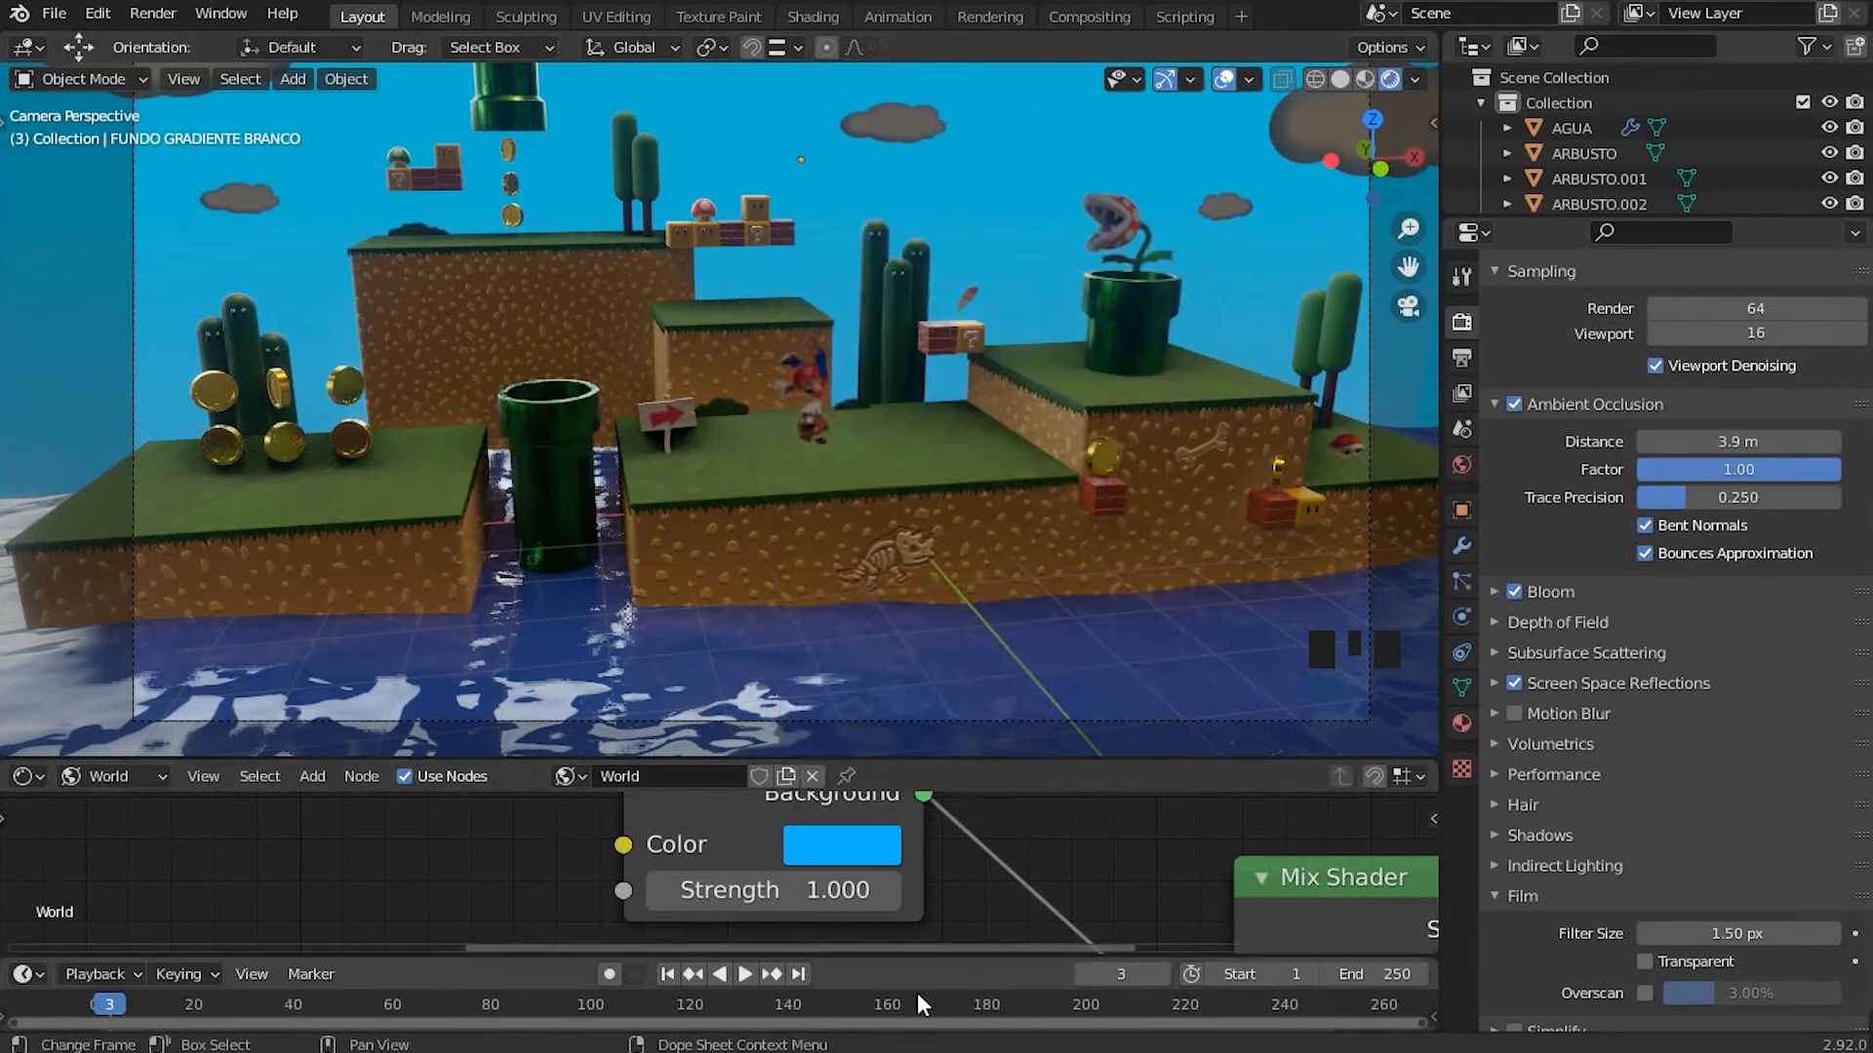
# Step: Set the Mapping node's Z rotation to 382° to turn the HDRI lighting toward the island's front
pyautogui.moveTo(995, 778); pyautogui.dragTo(995, 535)
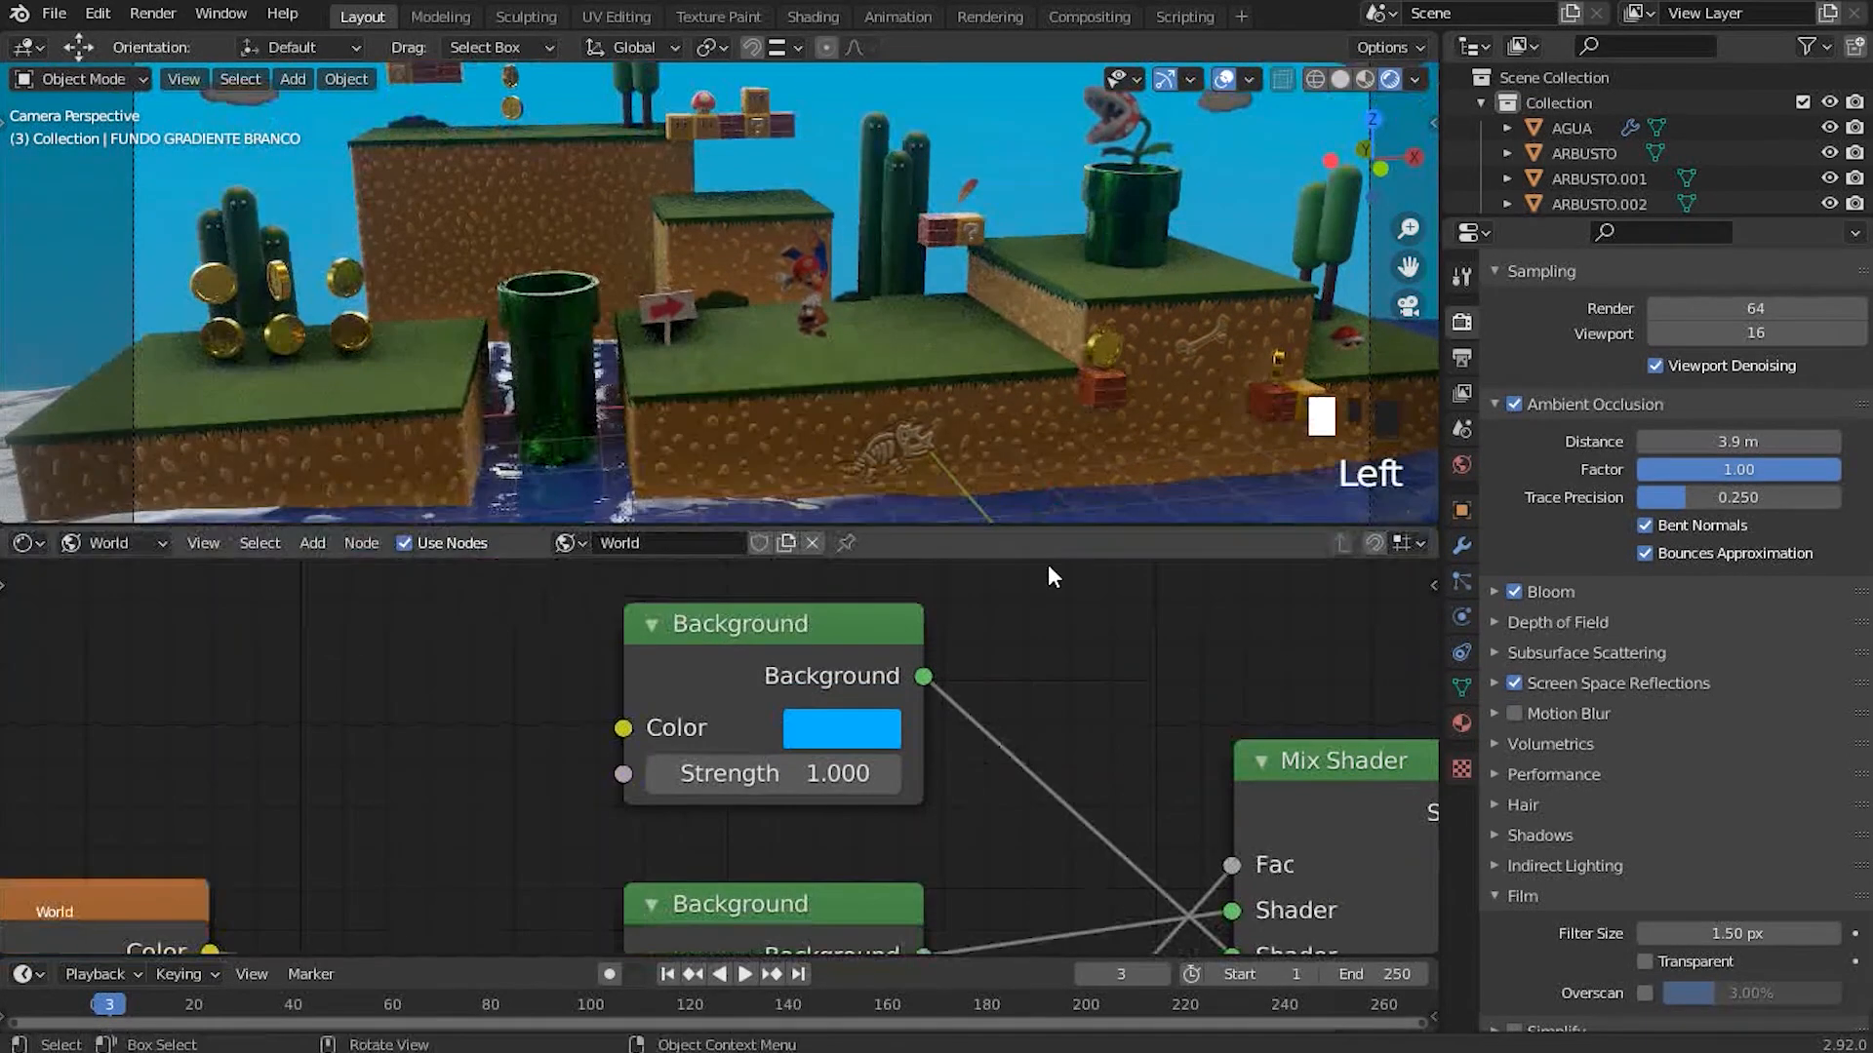
pyautogui.keyDown('shift'); pyautogui.moveTo(498, 907); pyautogui.dragTo(976, 634, button='middle'); pyautogui.keyUp('shift')
pyautogui.scroll(-4, 577, 774)
pyautogui.keyDown('shift'); pyautogui.moveTo(625, 853); pyautogui.dragTo(698, 850, button='middle'); pyautogui.keyUp('shift')
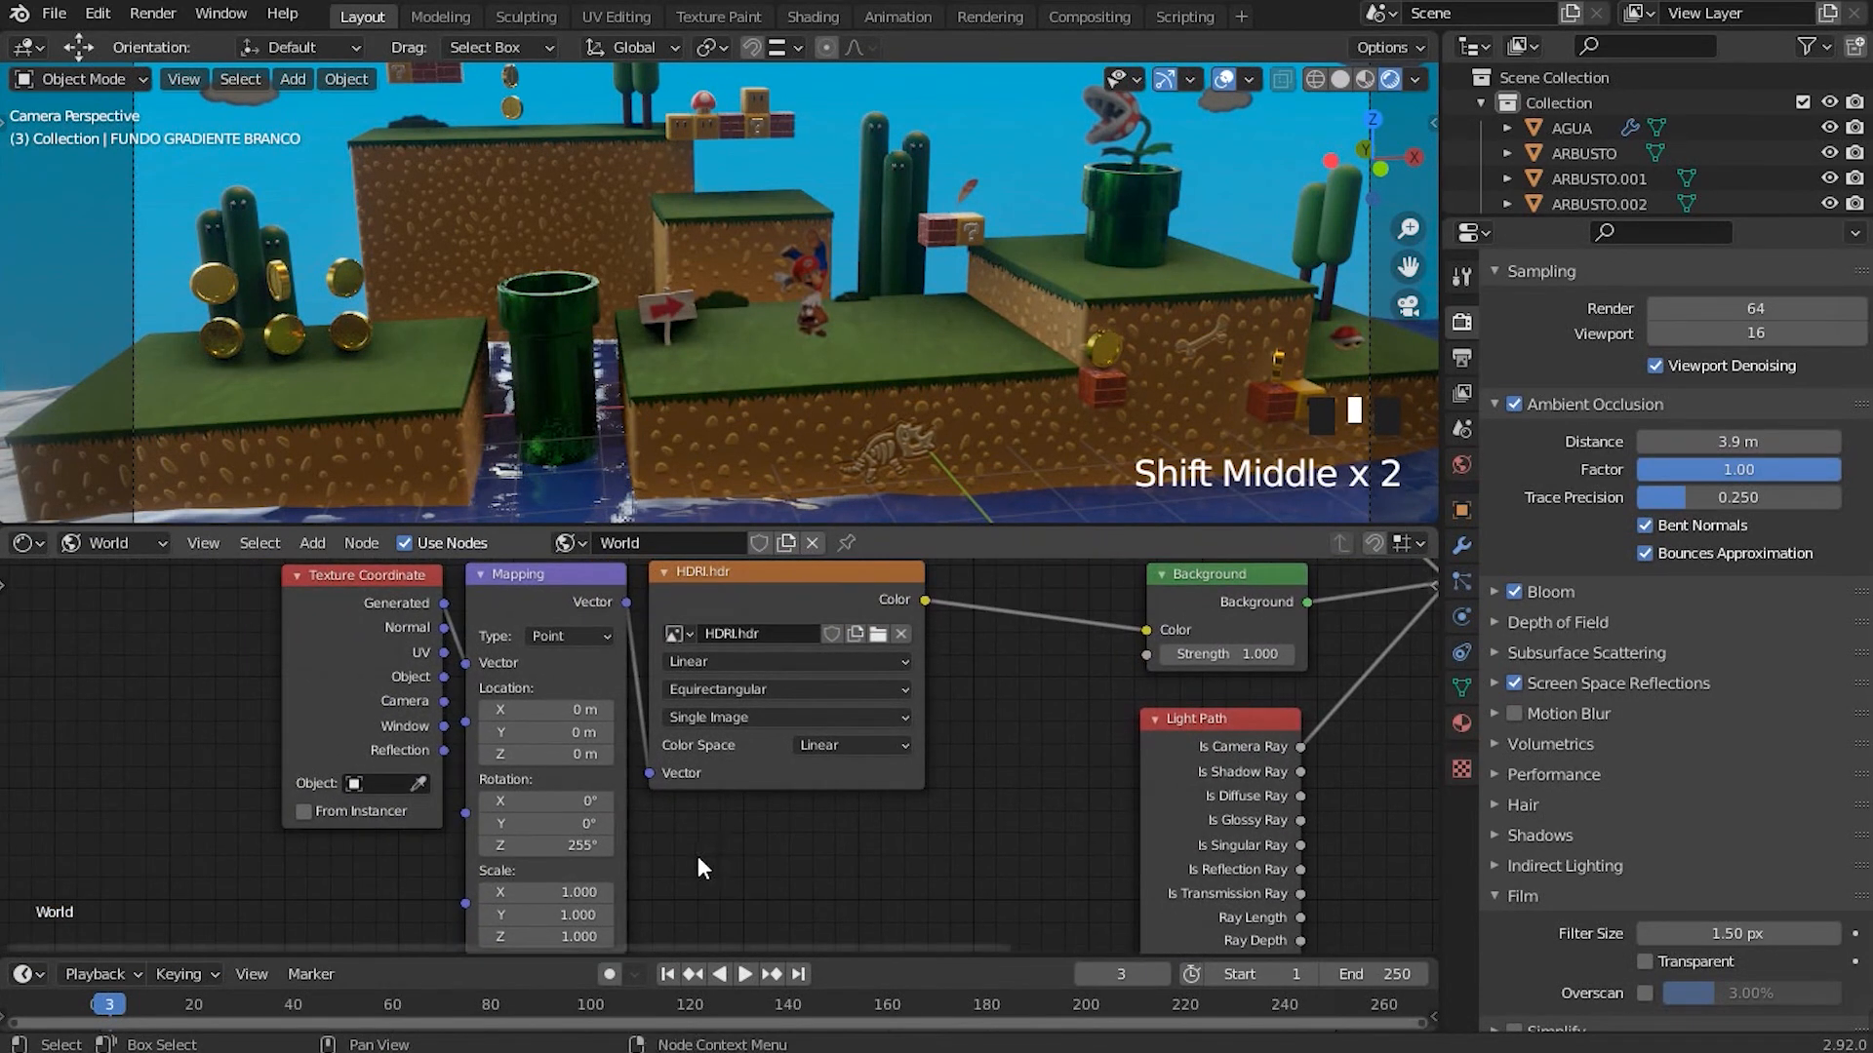
pyautogui.click(554, 847)
pyautogui.write('382')
pyautogui.press('Return')
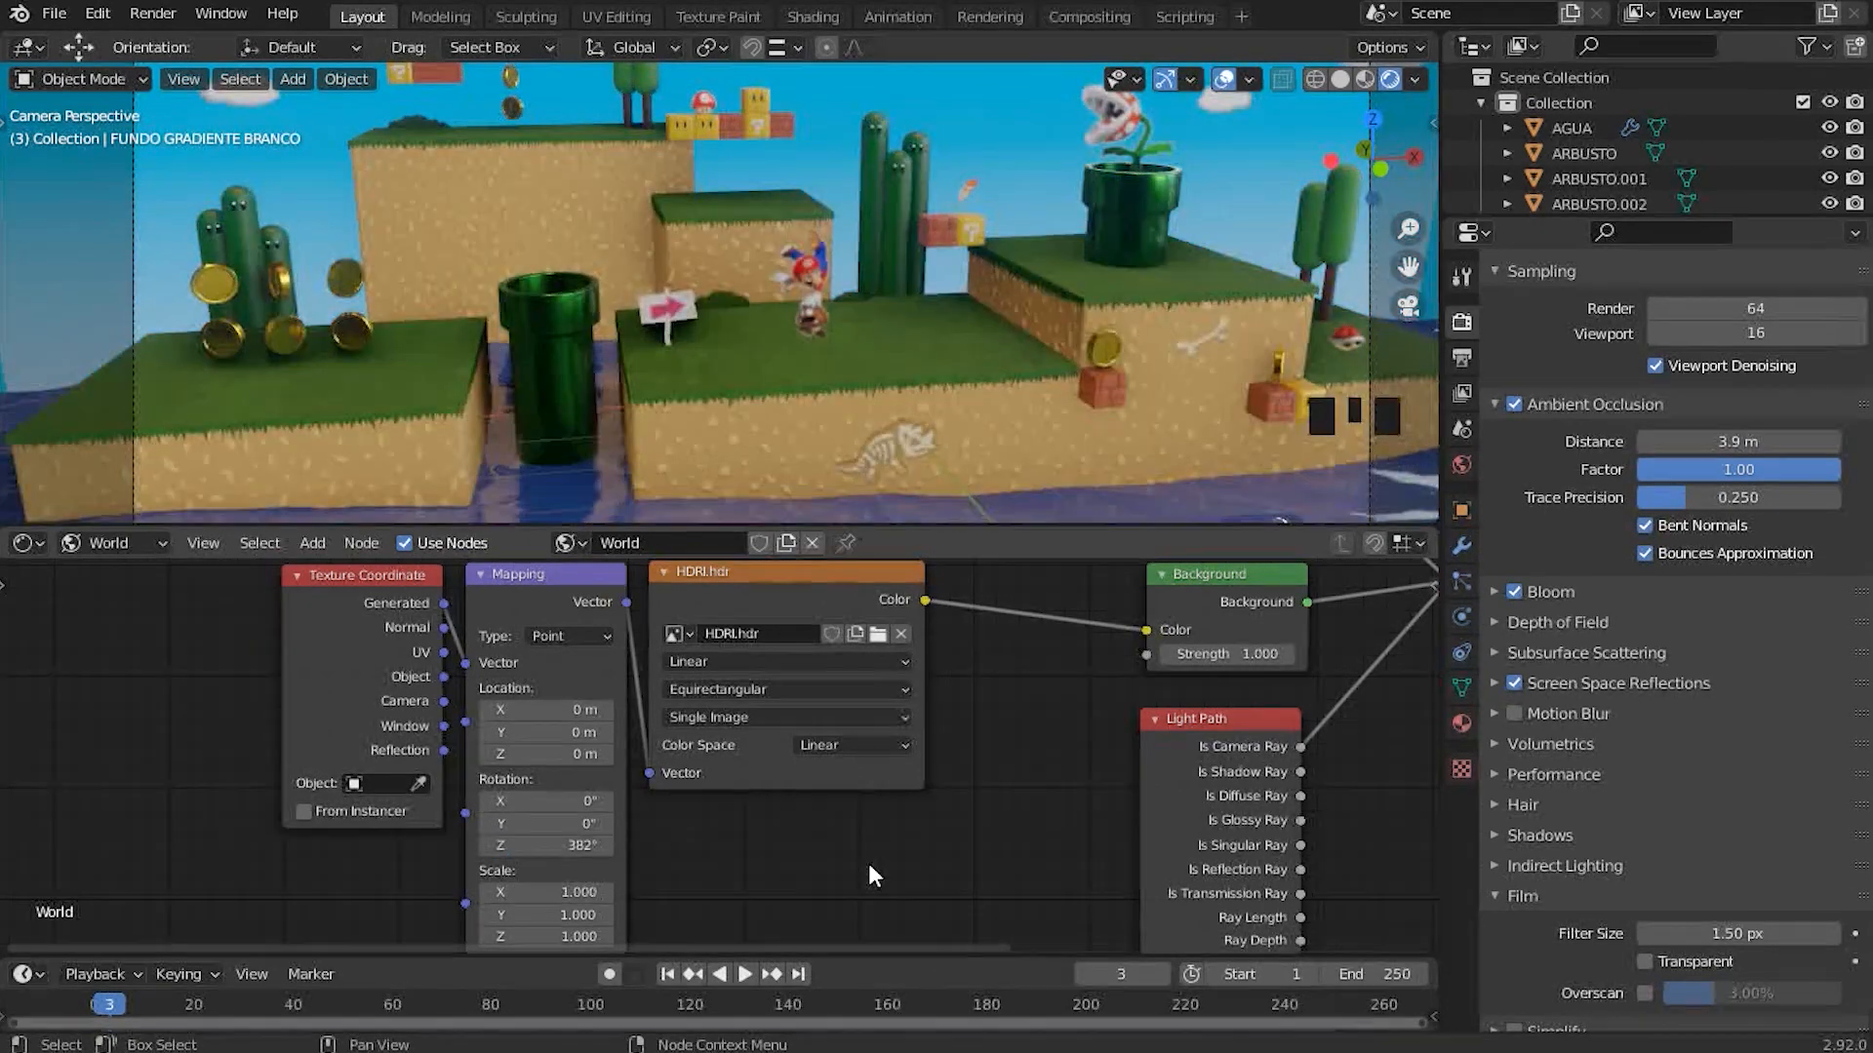
# Step: Expand the 3D viewport over the node editor to check the island in the full camera frame, and save the file
pyautogui.moveTo(691, 528); pyautogui.dragTo(648, 973)
pyautogui.scroll(-1, 782, 558)
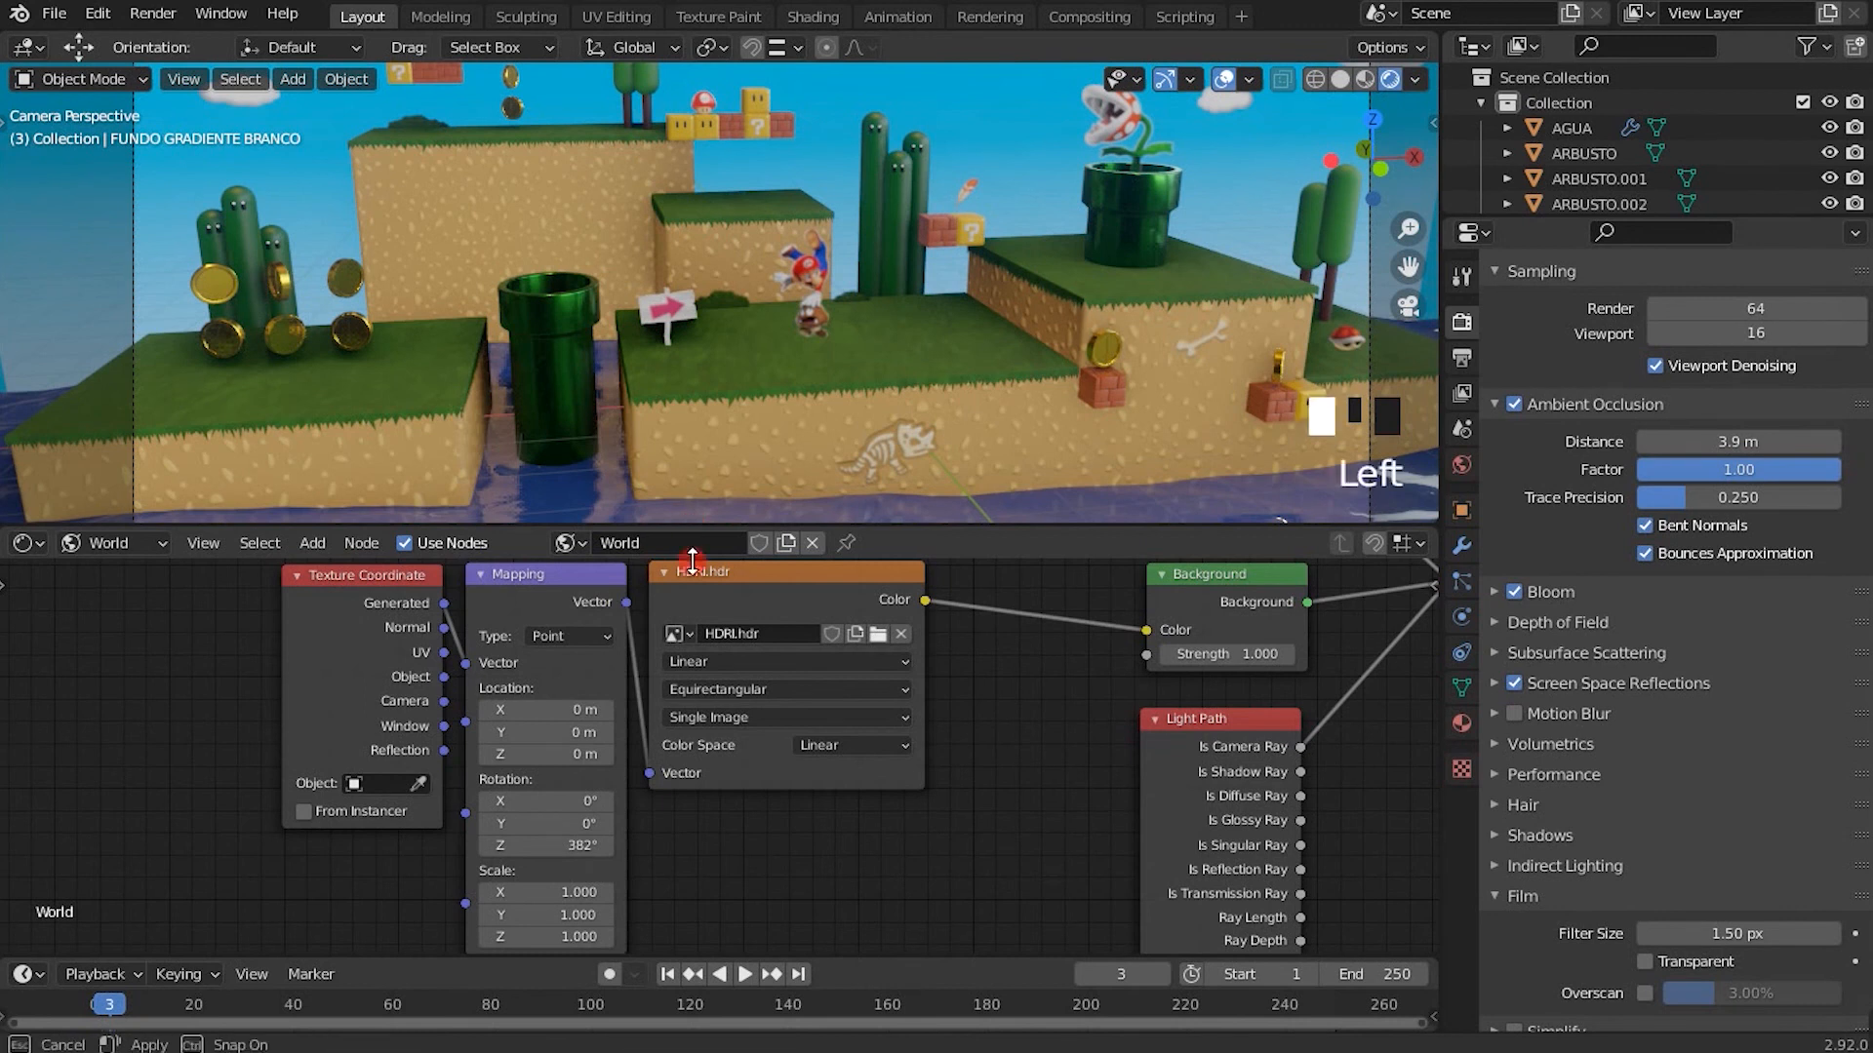
pyautogui.scroll(2, 782, 564)
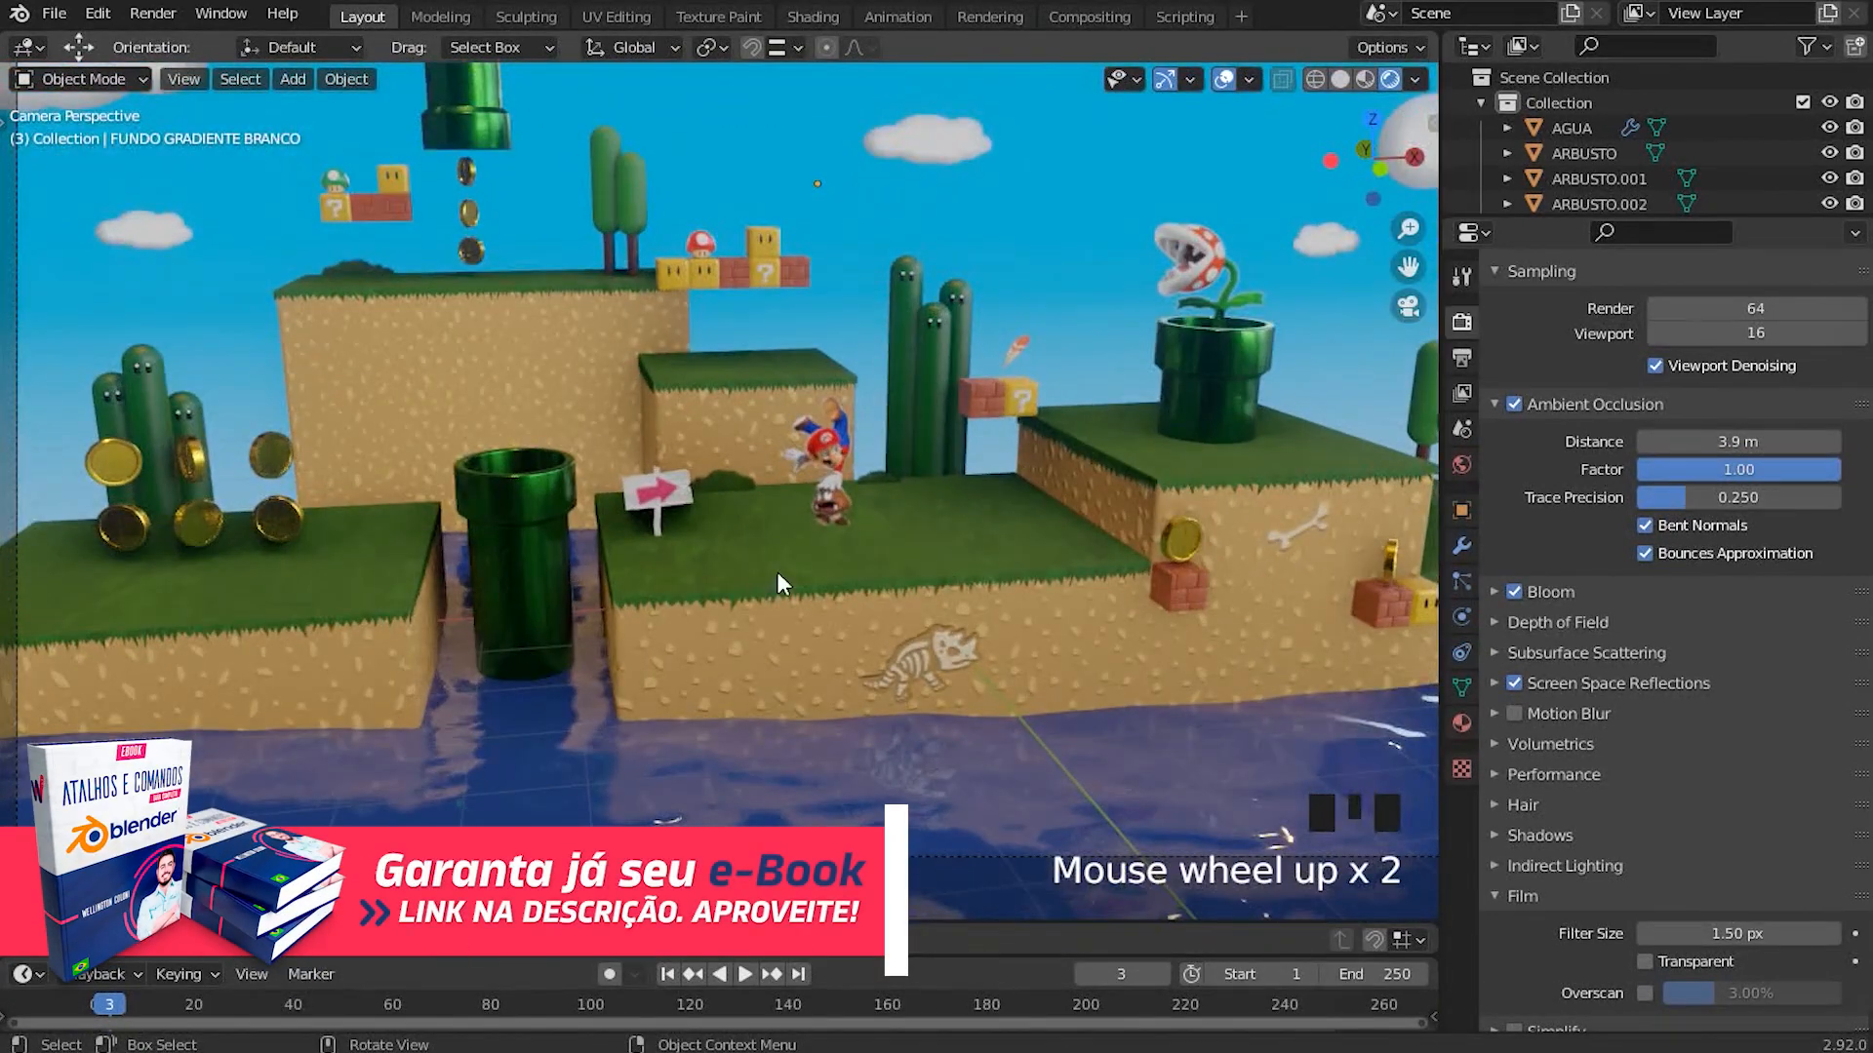
pyautogui.scroll(-3, 776, 571)
pyautogui.click(1295, 421)
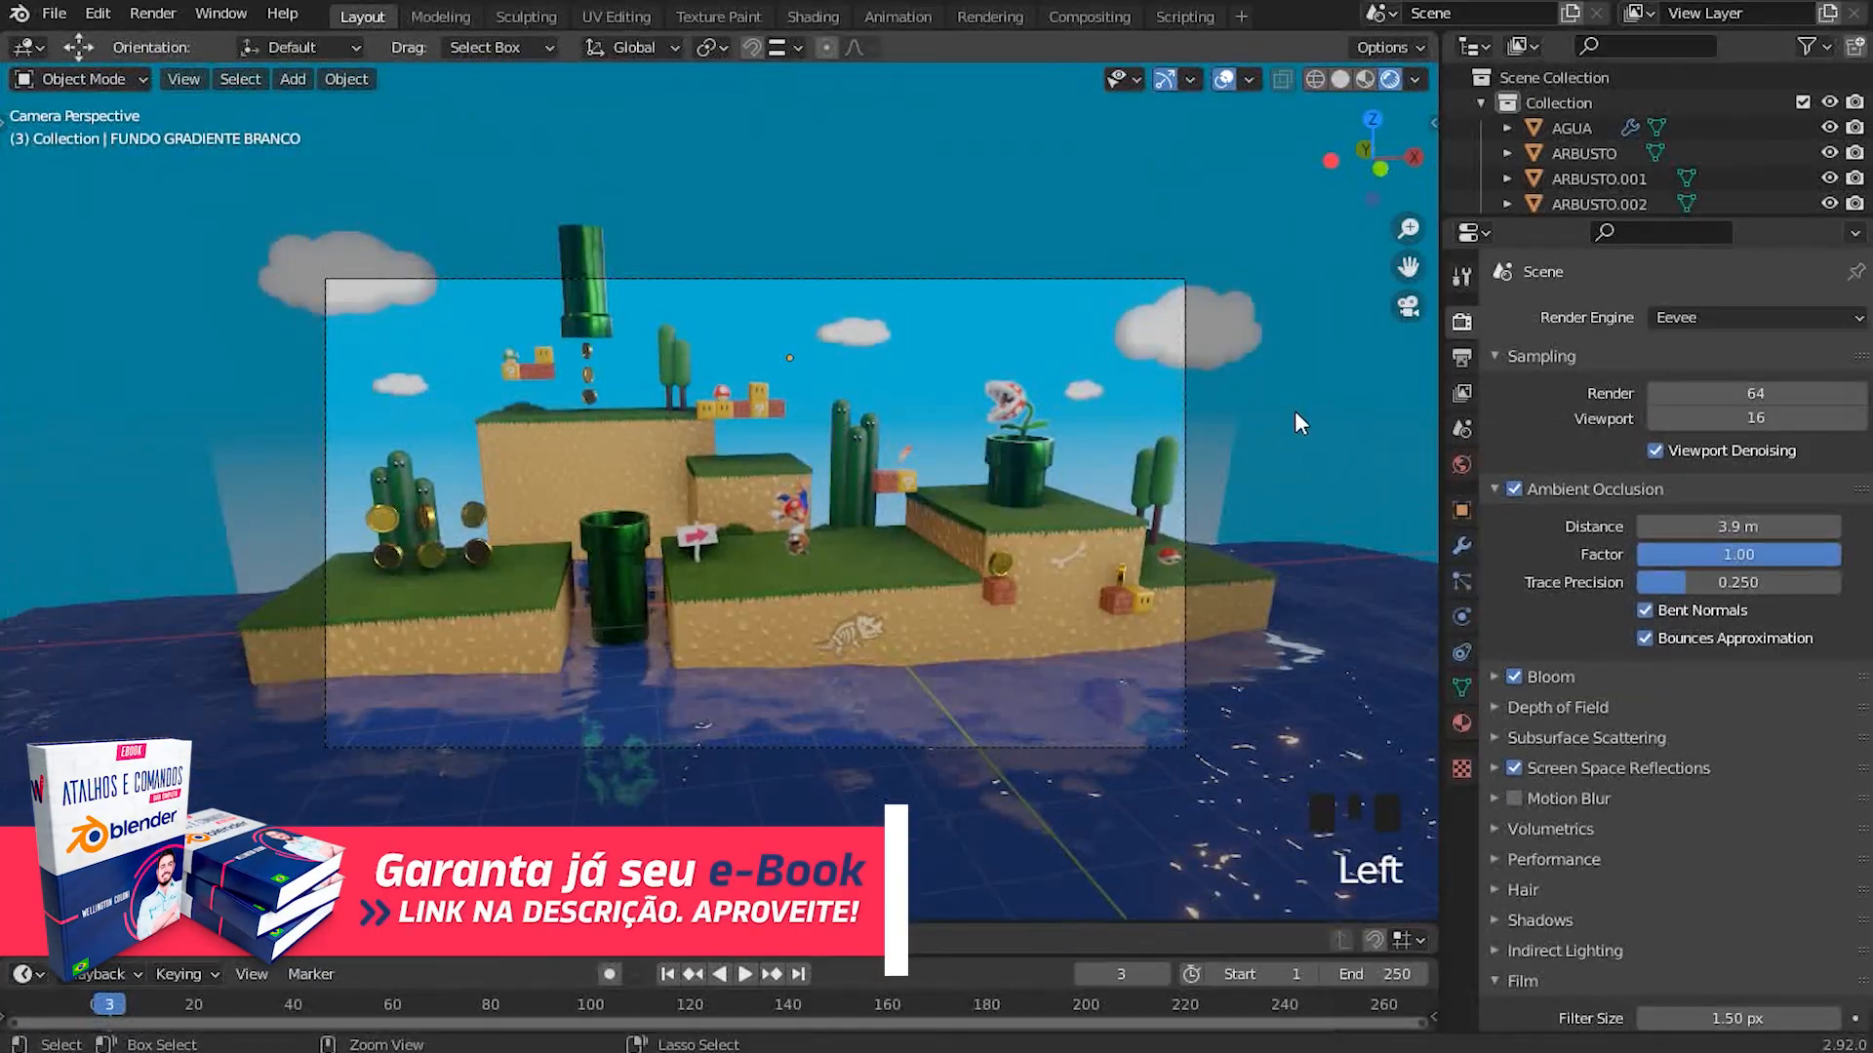
pyautogui.hotkey('ctrl', 's')
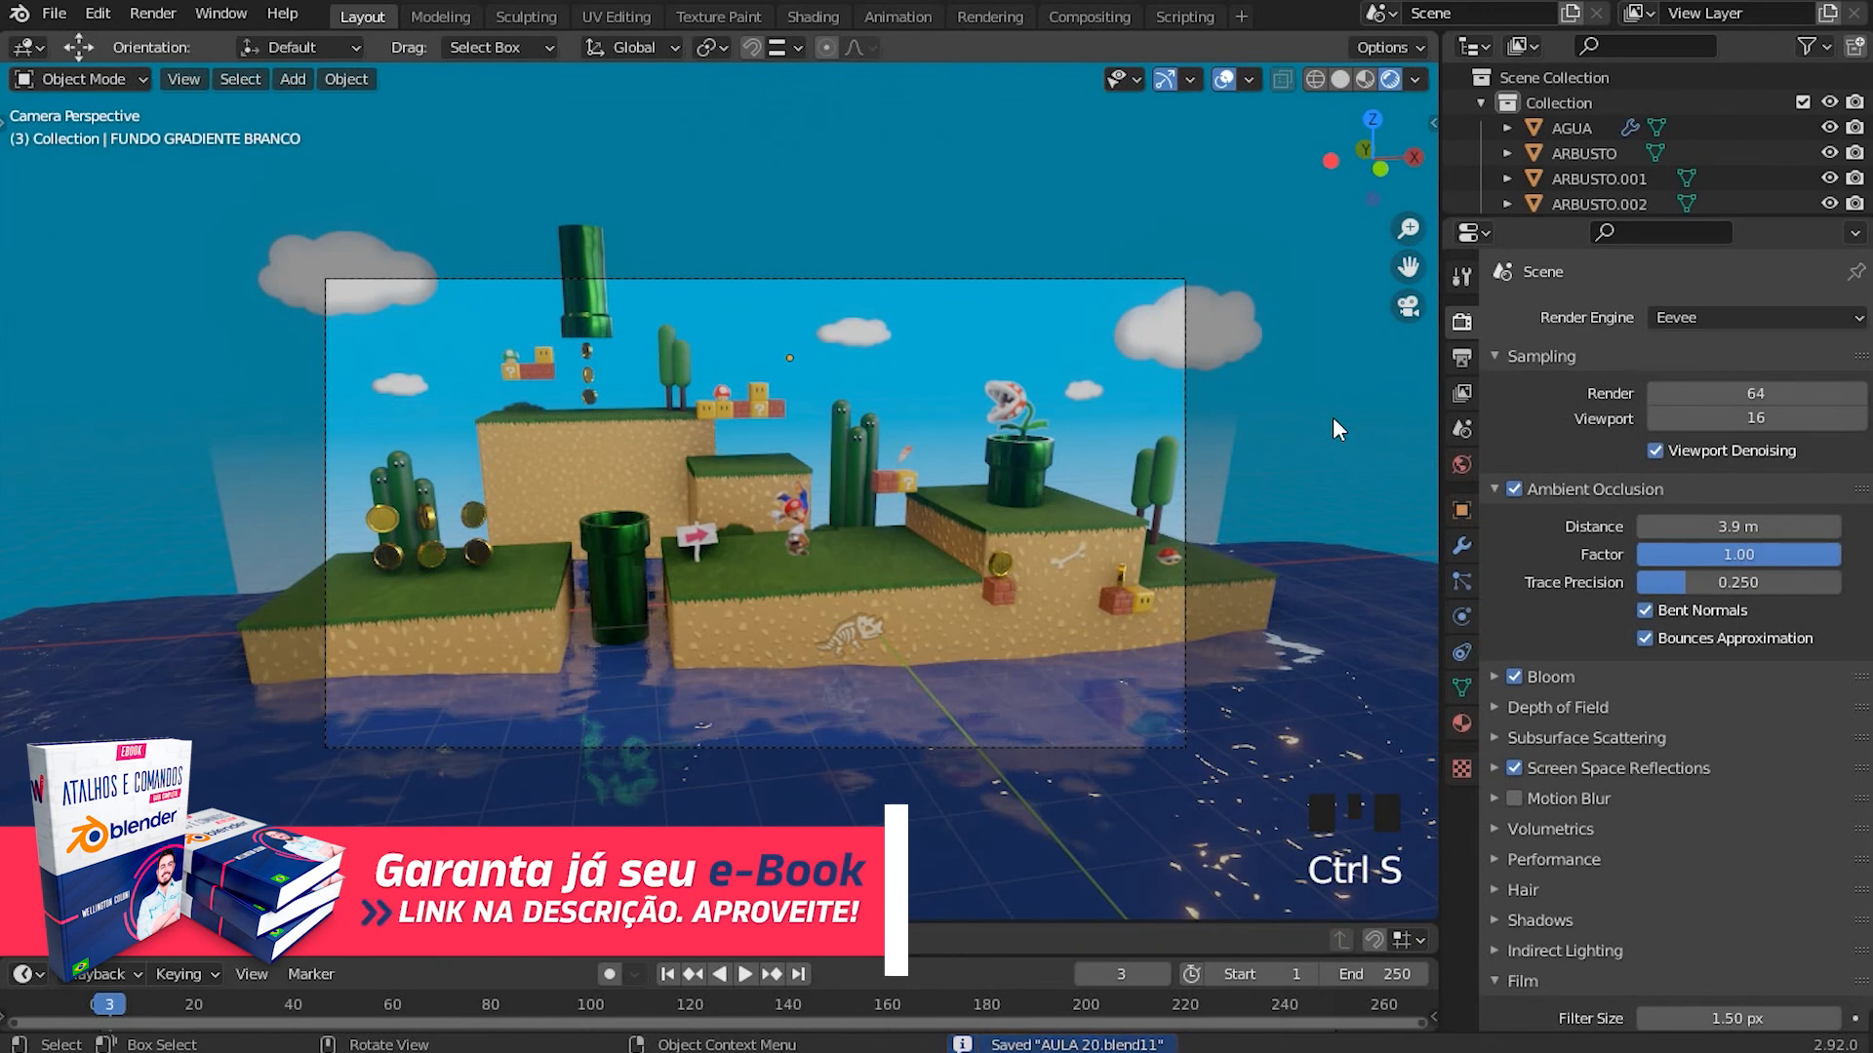